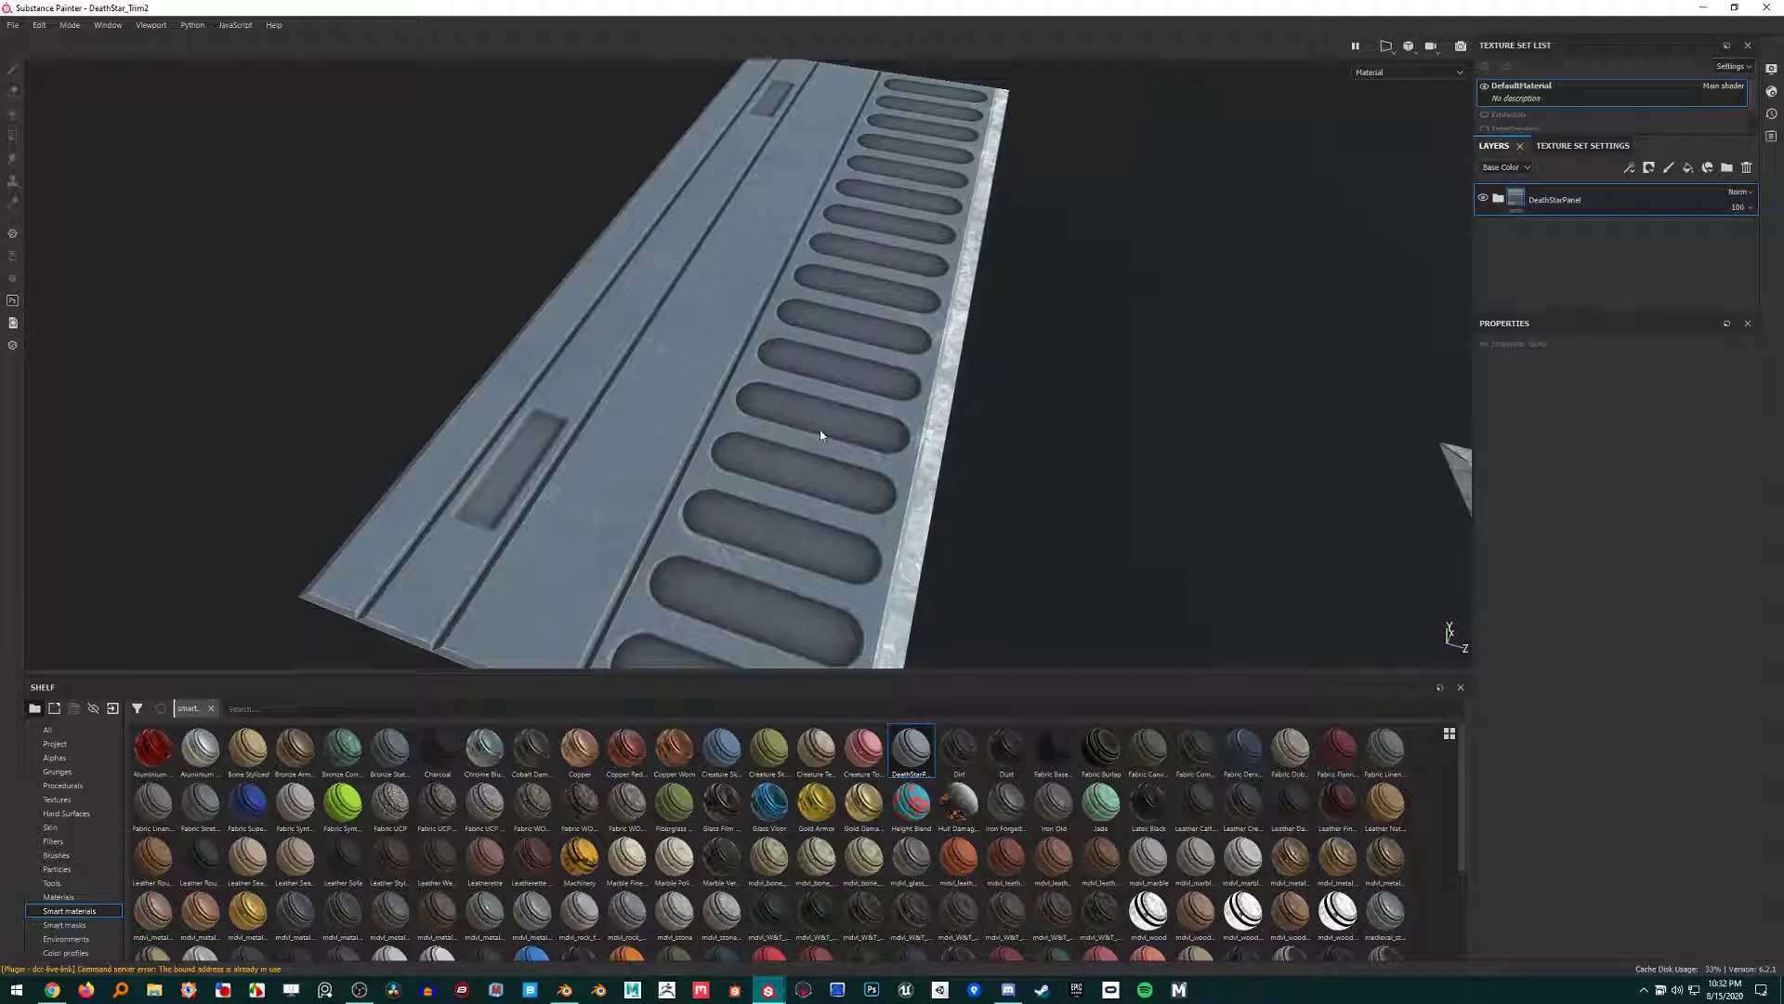
Open the DeathStar_Panels project and examine the textured wall panels around the slotted vent panel from several angles.
left_click_drag(820, 436, 858, 457, "alt")
key("alt+Tab")
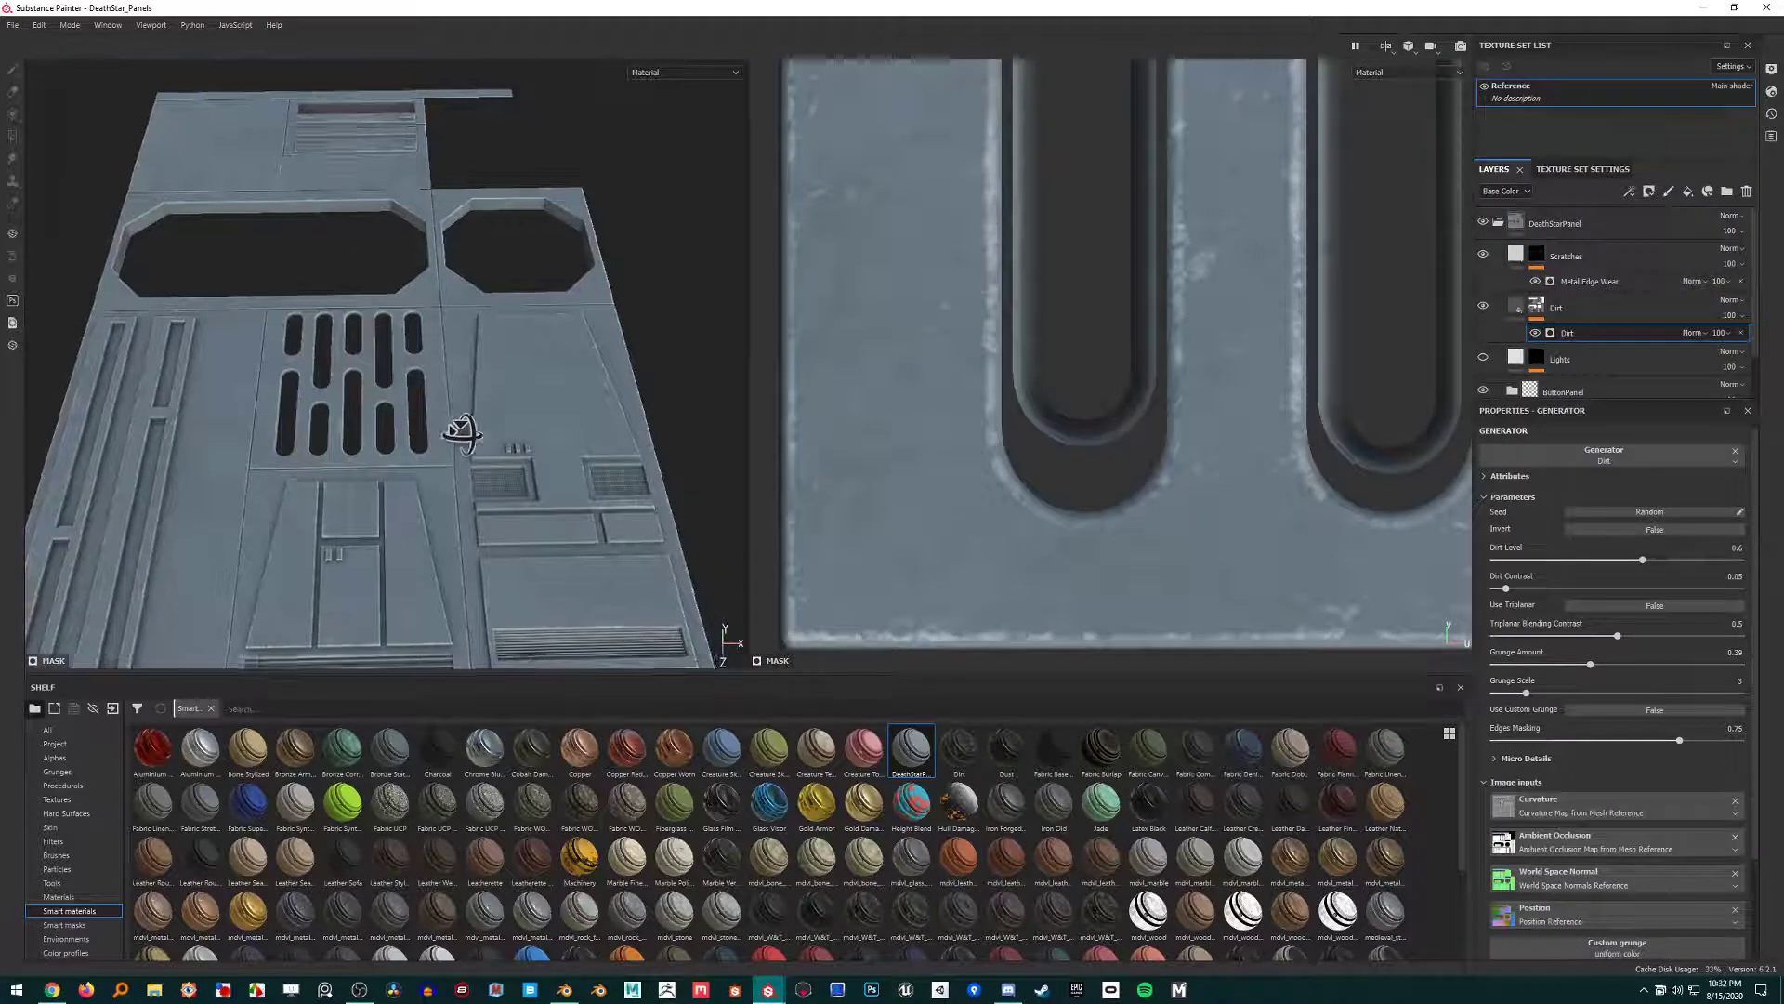
left_click_drag(458, 431, 420, 458, "alt")
right_click_drag(420, 459, 408, 511, "alt")
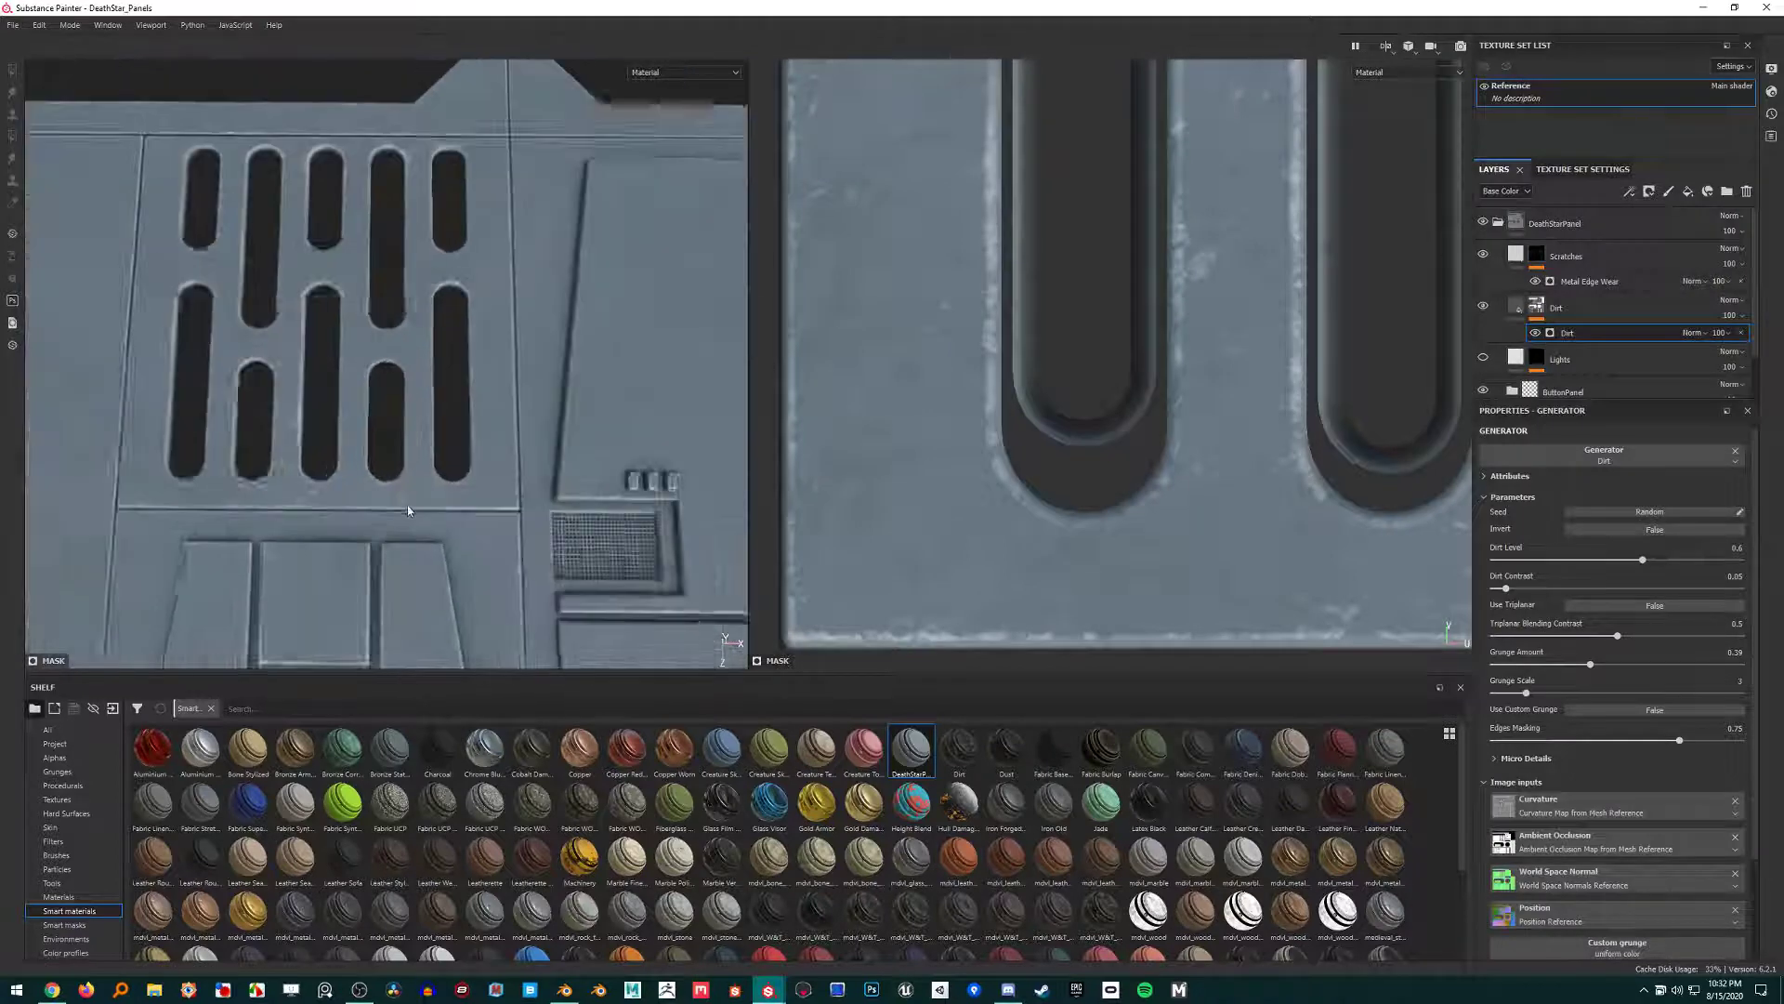
left_click_drag(408, 511, 462, 458, "alt")
right_click_drag(462, 458, 521, 459, "alt")
left_click_drag(522, 459, 505, 438, "alt")
middle_click_drag(506, 438, 350, 465, "alt")
left_click_drag(351, 466, 386, 466, "alt")
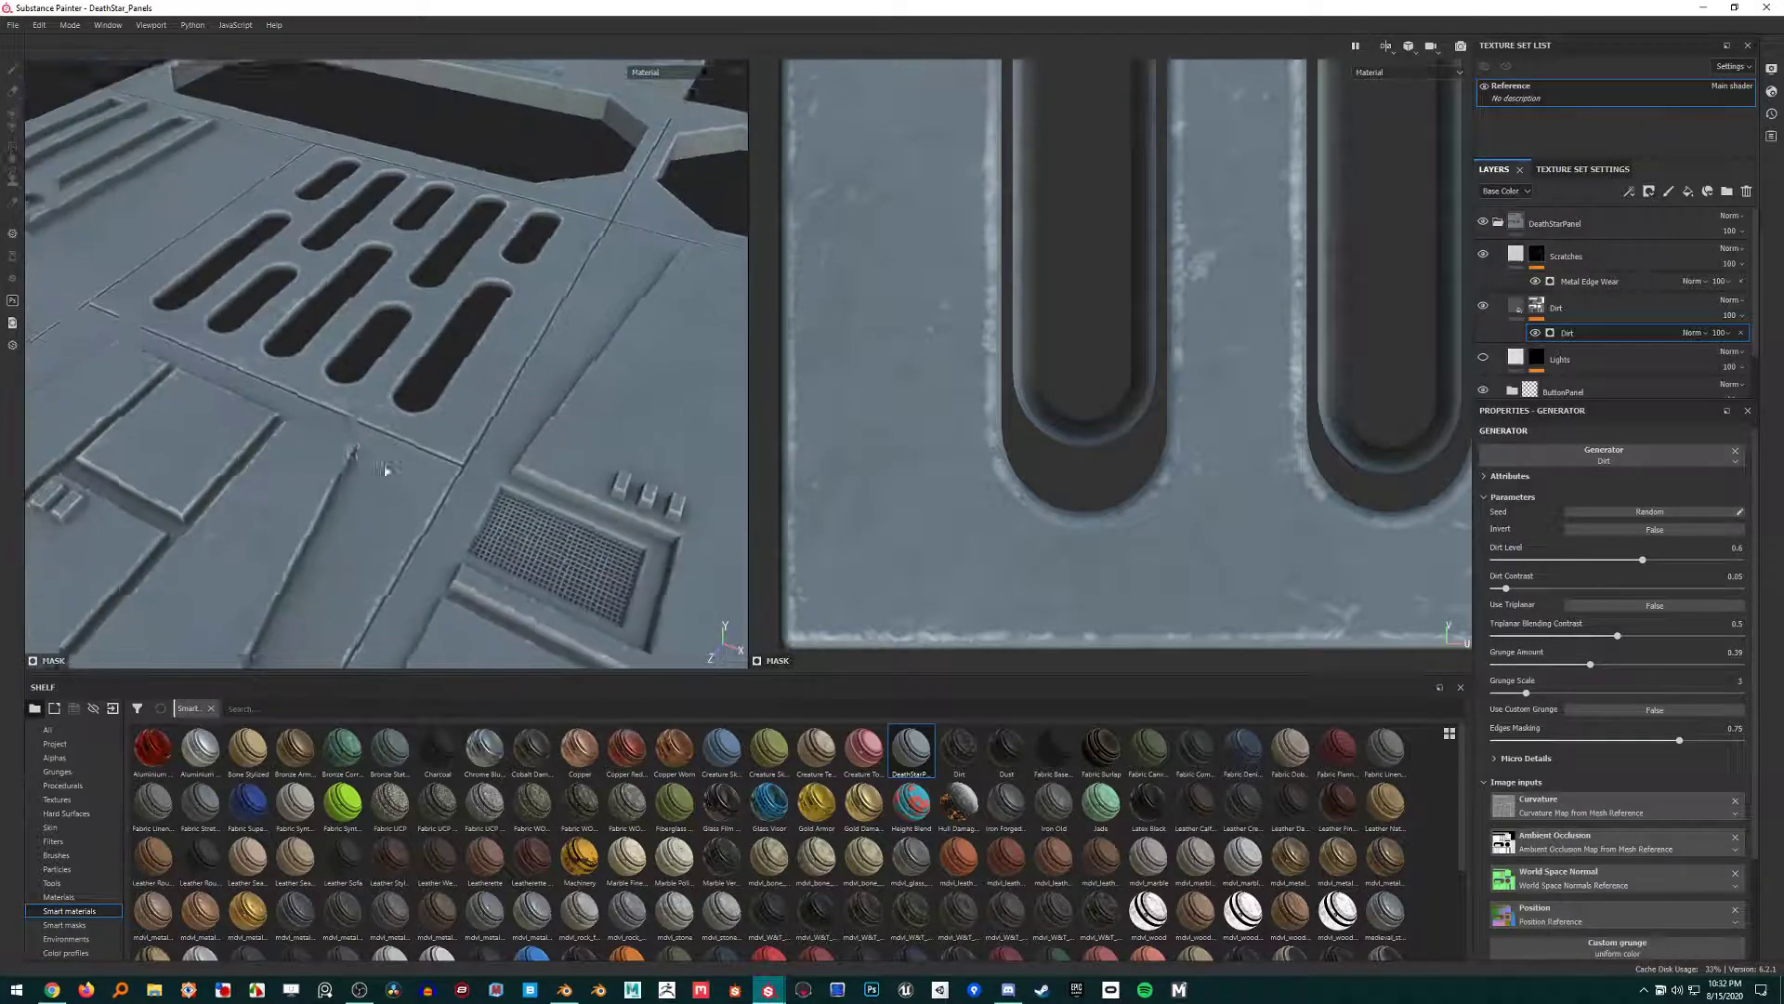
middle_click_drag(386, 466, 276, 379, "alt")
left_click_drag(276, 380, 469, 384, "alt")
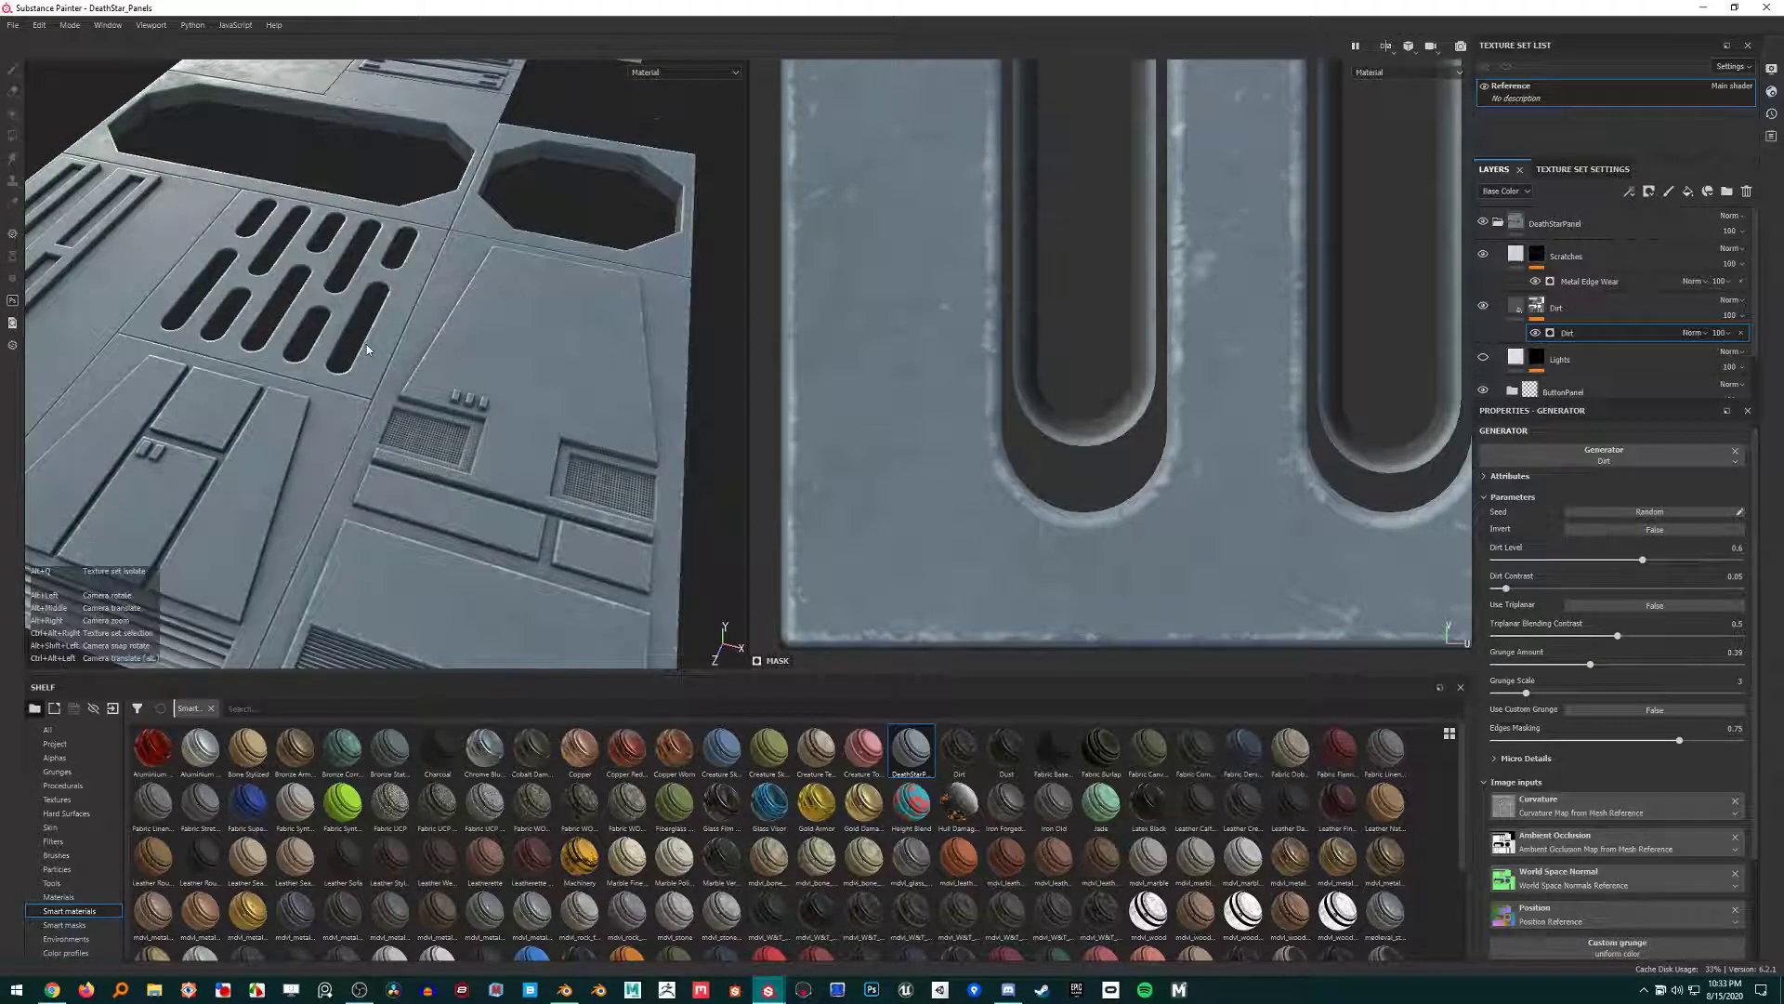
left_click_drag(367, 349, 443, 332, "alt")
left_click_drag(462, 414, 423, 389, "alt")
right_click_drag(423, 389, 466, 360, "shift")
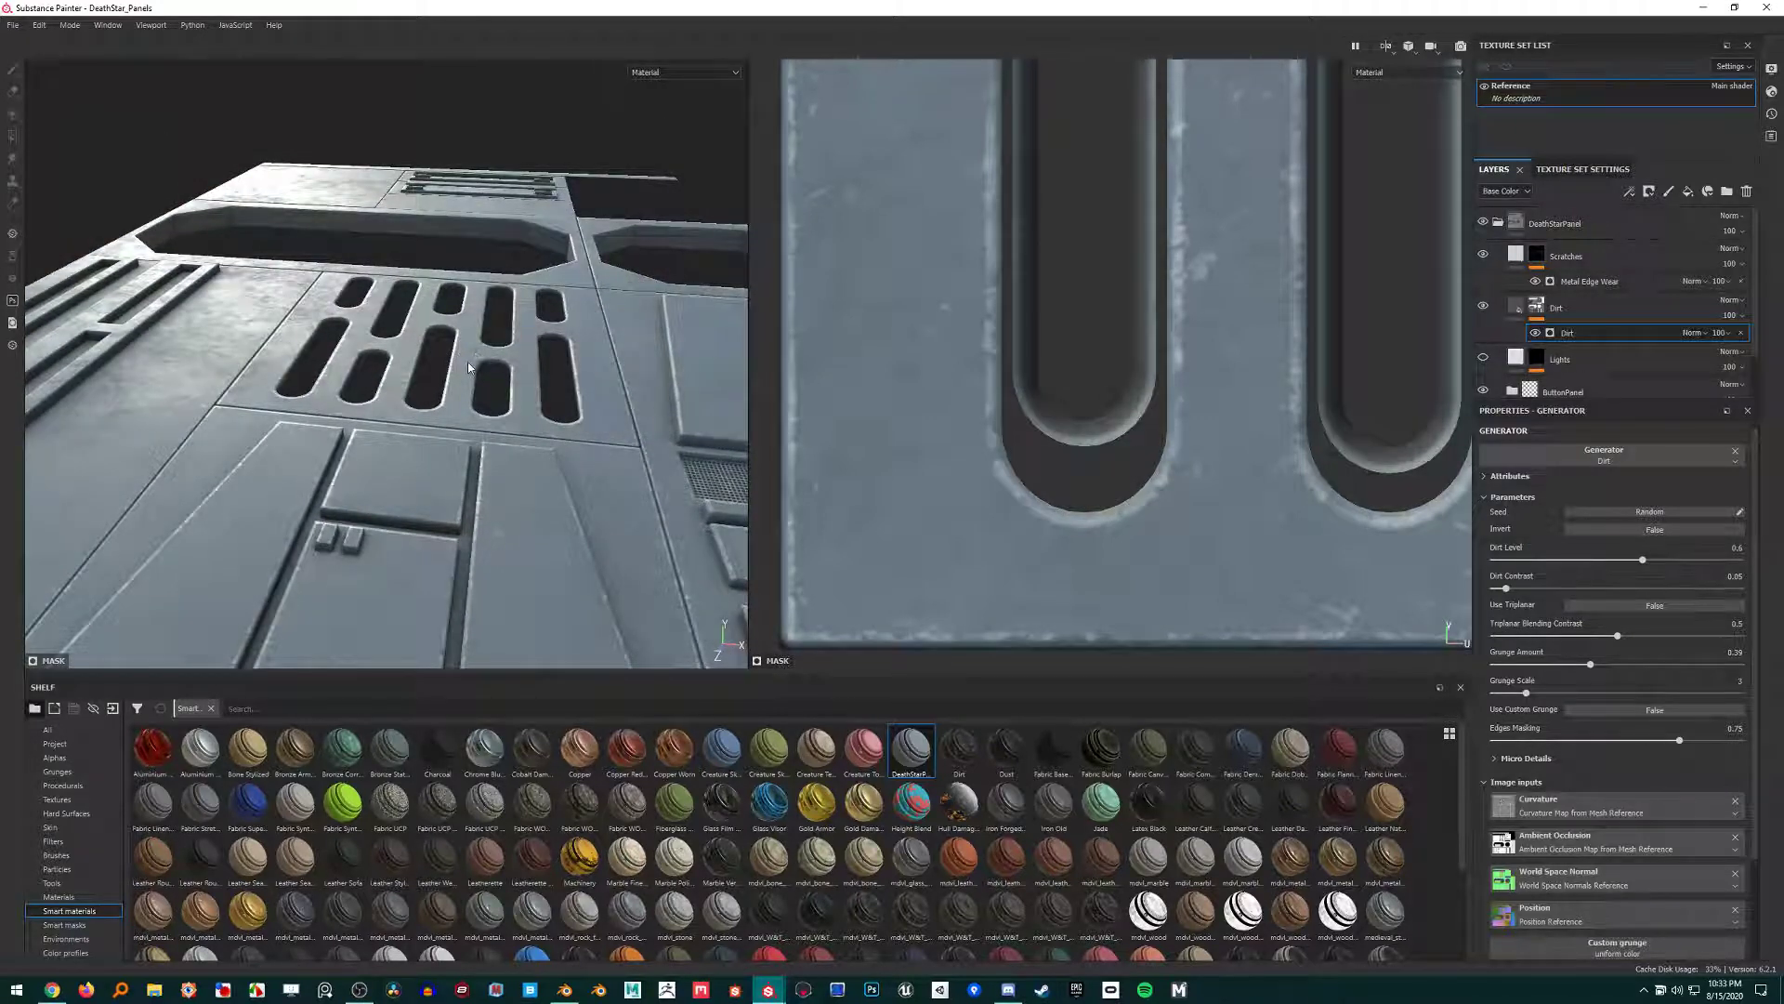
left_click_drag(467, 362, 403, 323, "alt")
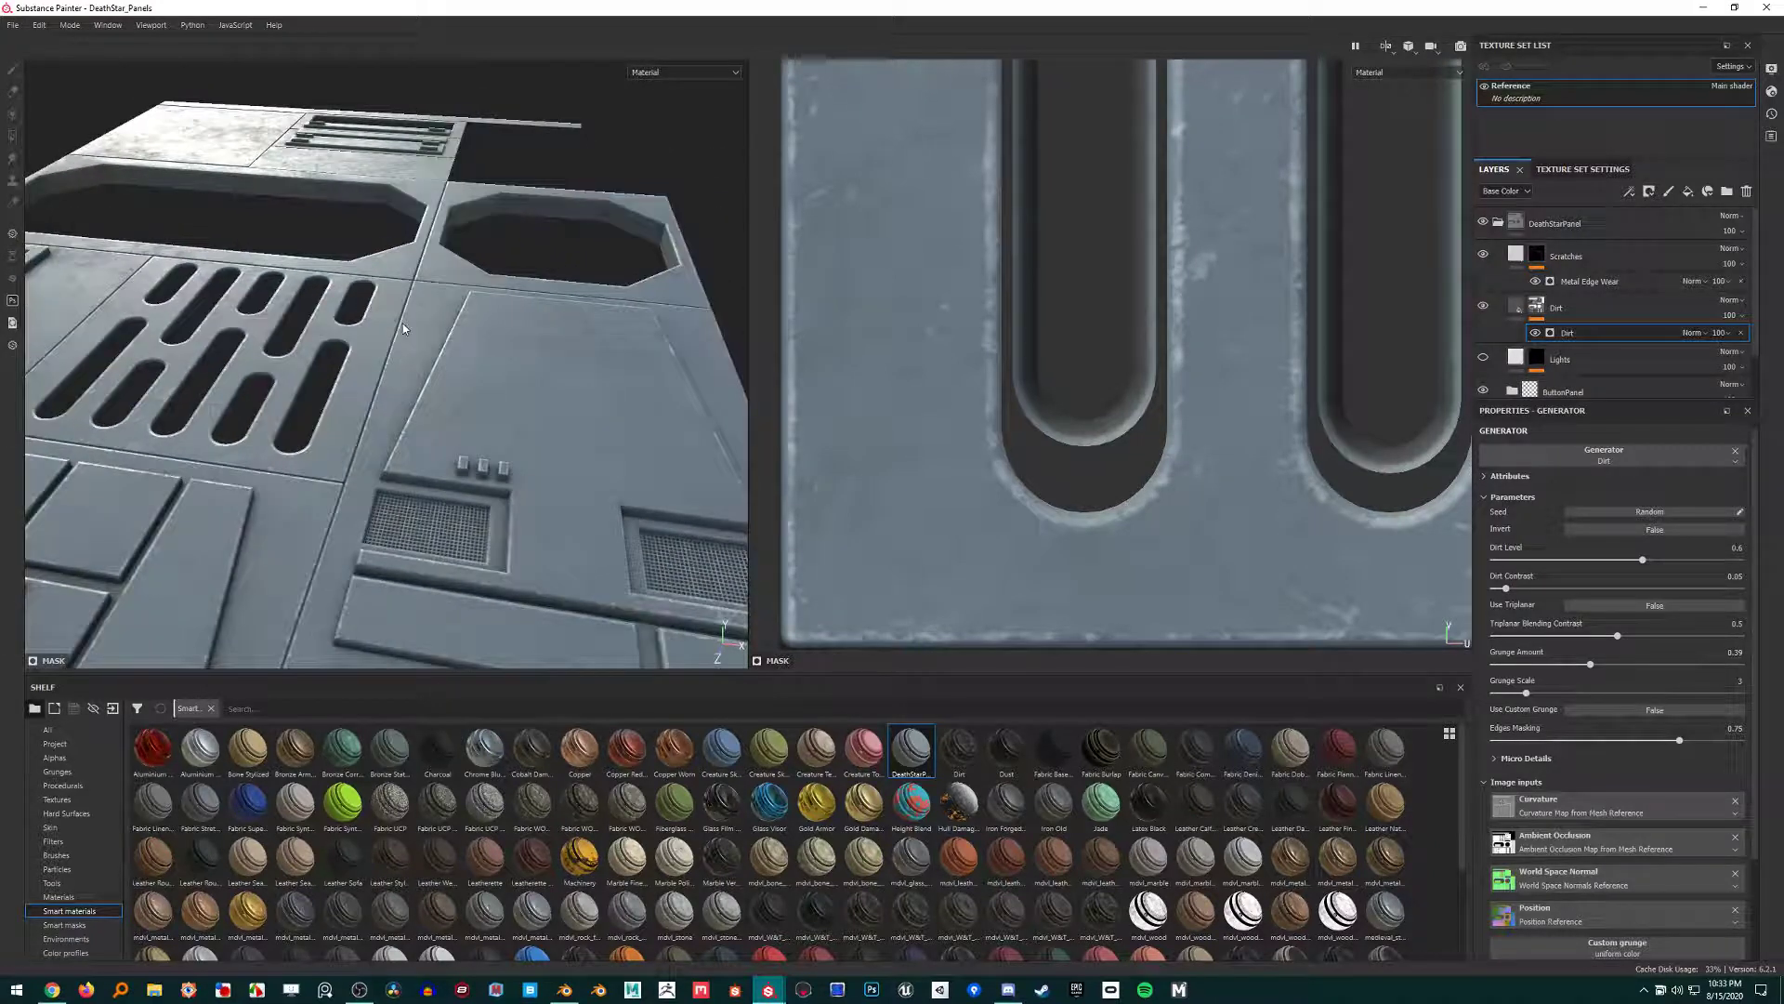
left_click_drag(403, 323, 509, 426, "alt")
Switch to Blender, hide the WallPanels_Low collection and show the WallPanels_High collection.
key("alt+Tab")
left_click(878, 580)
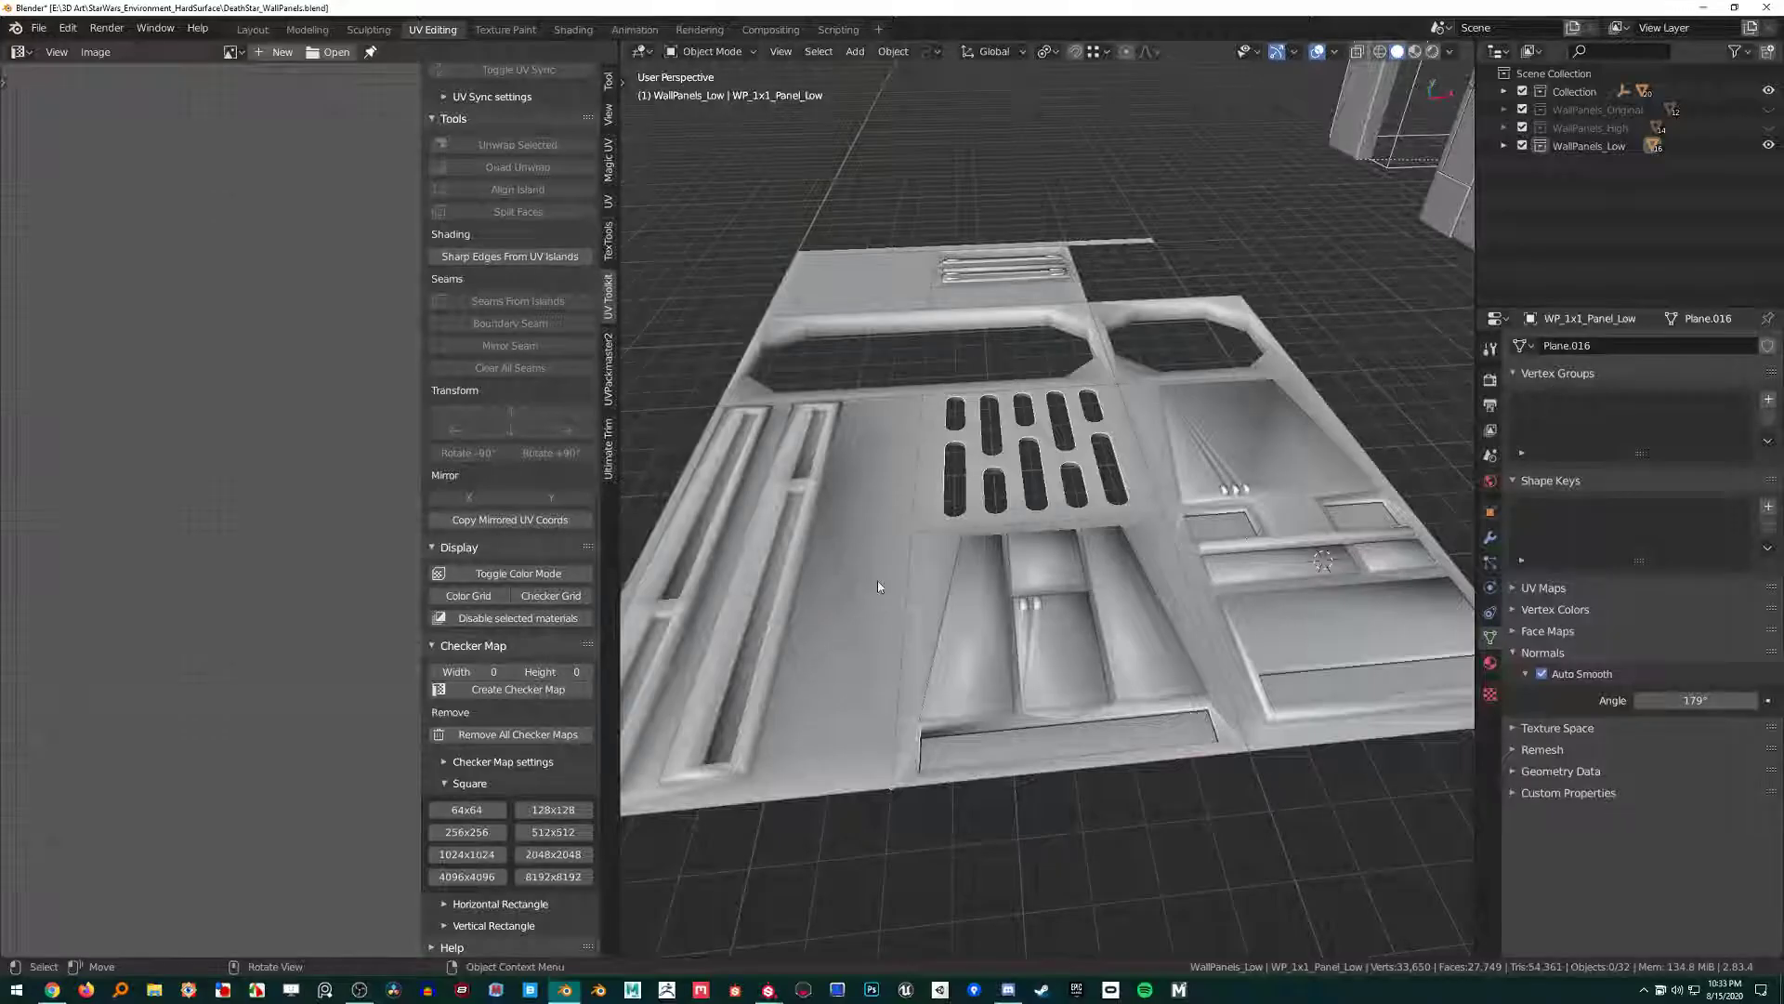
left_click(1768, 145)
left_click(1769, 128)
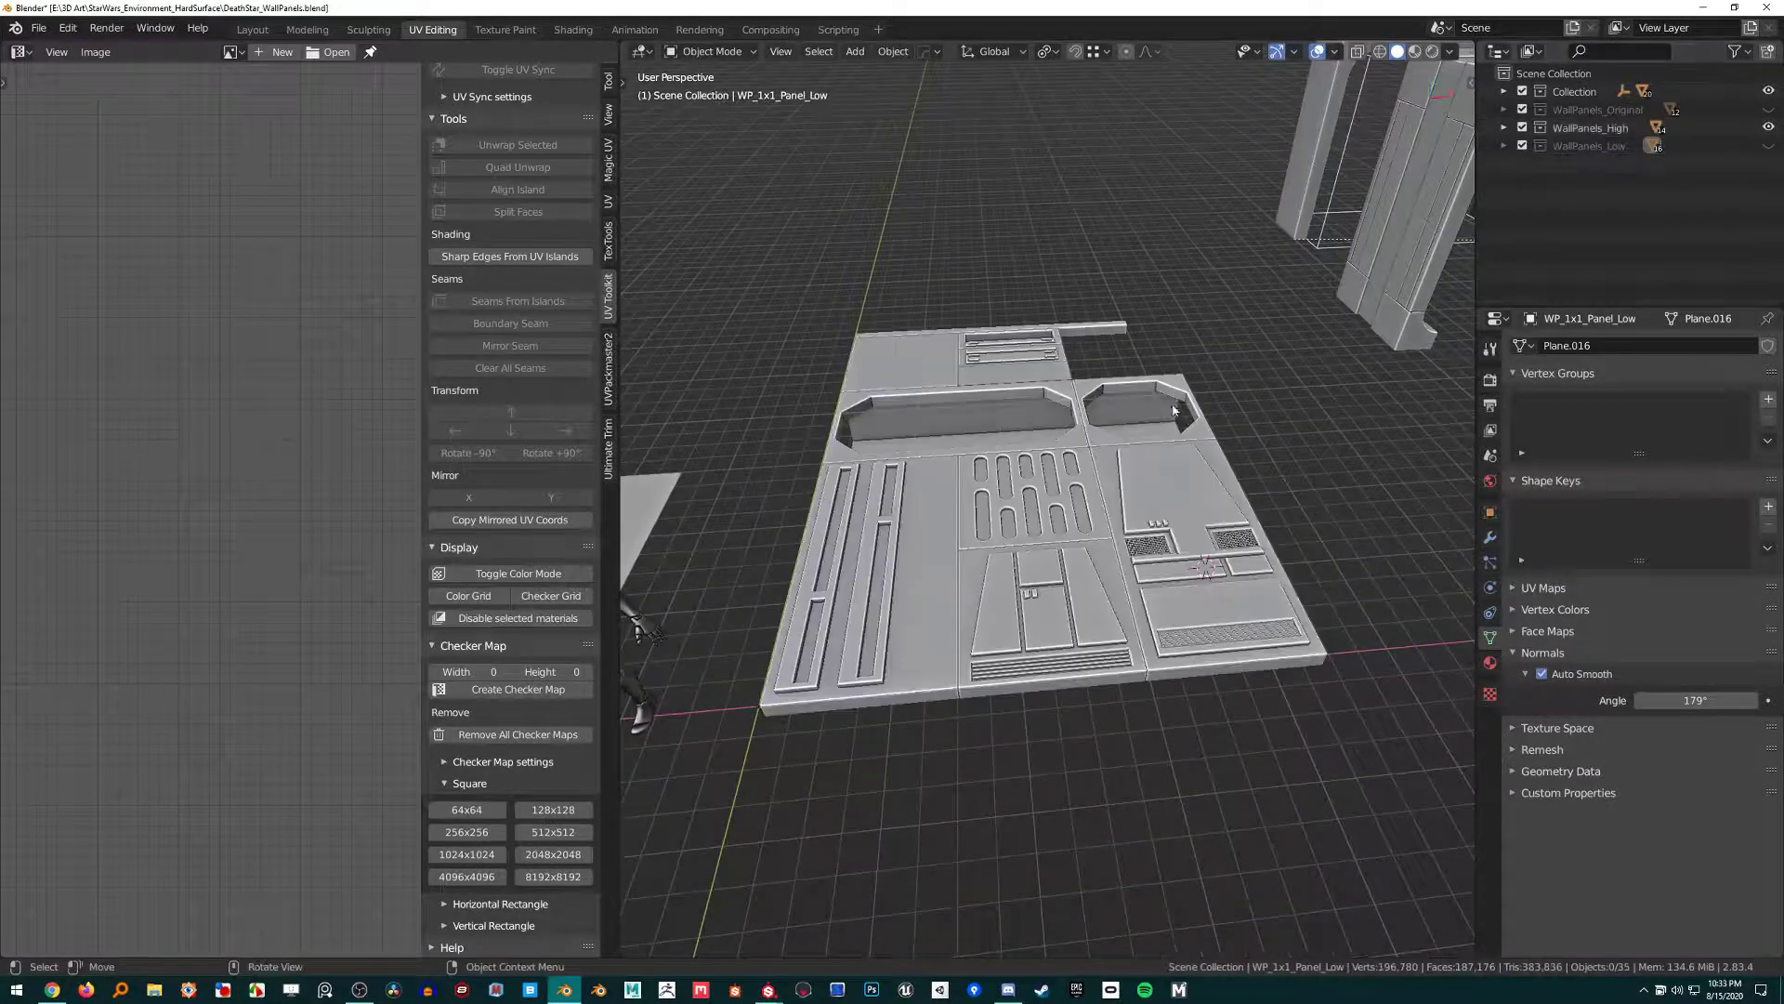
Set the cavity type in the viewport shading options to World.
scroll(1082, 496, "up", 5)
left_click(1449, 52)
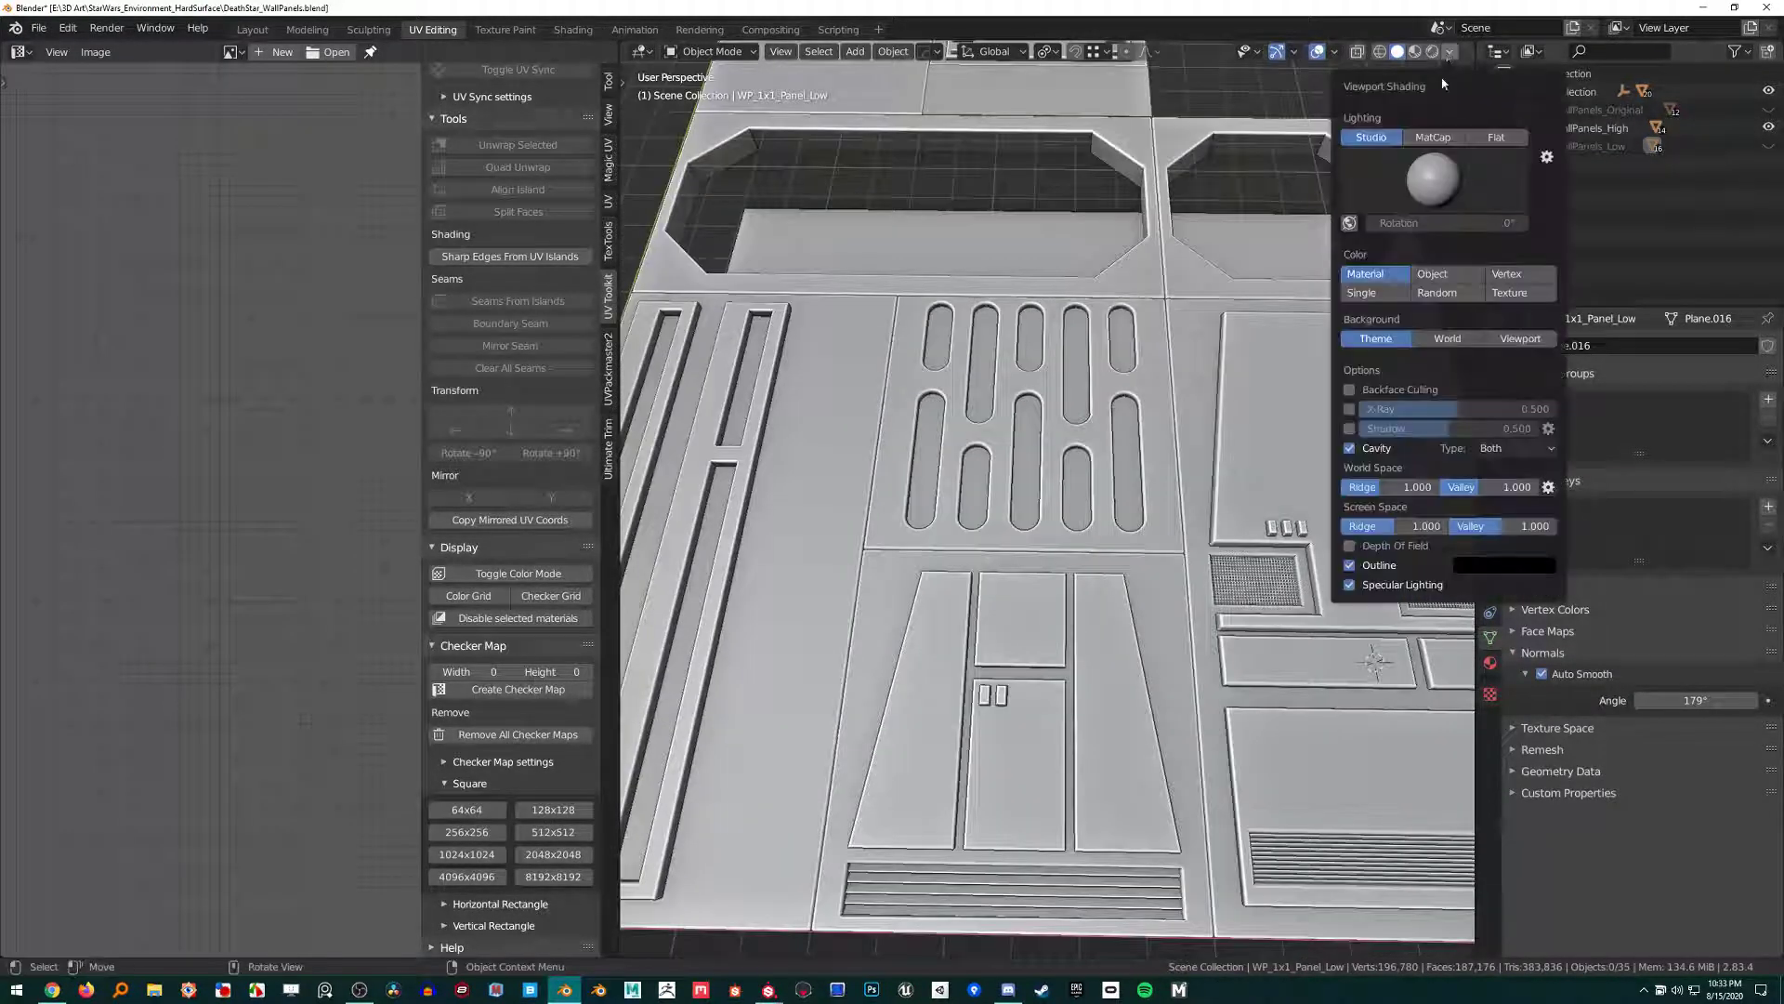
left_click(1527, 486)
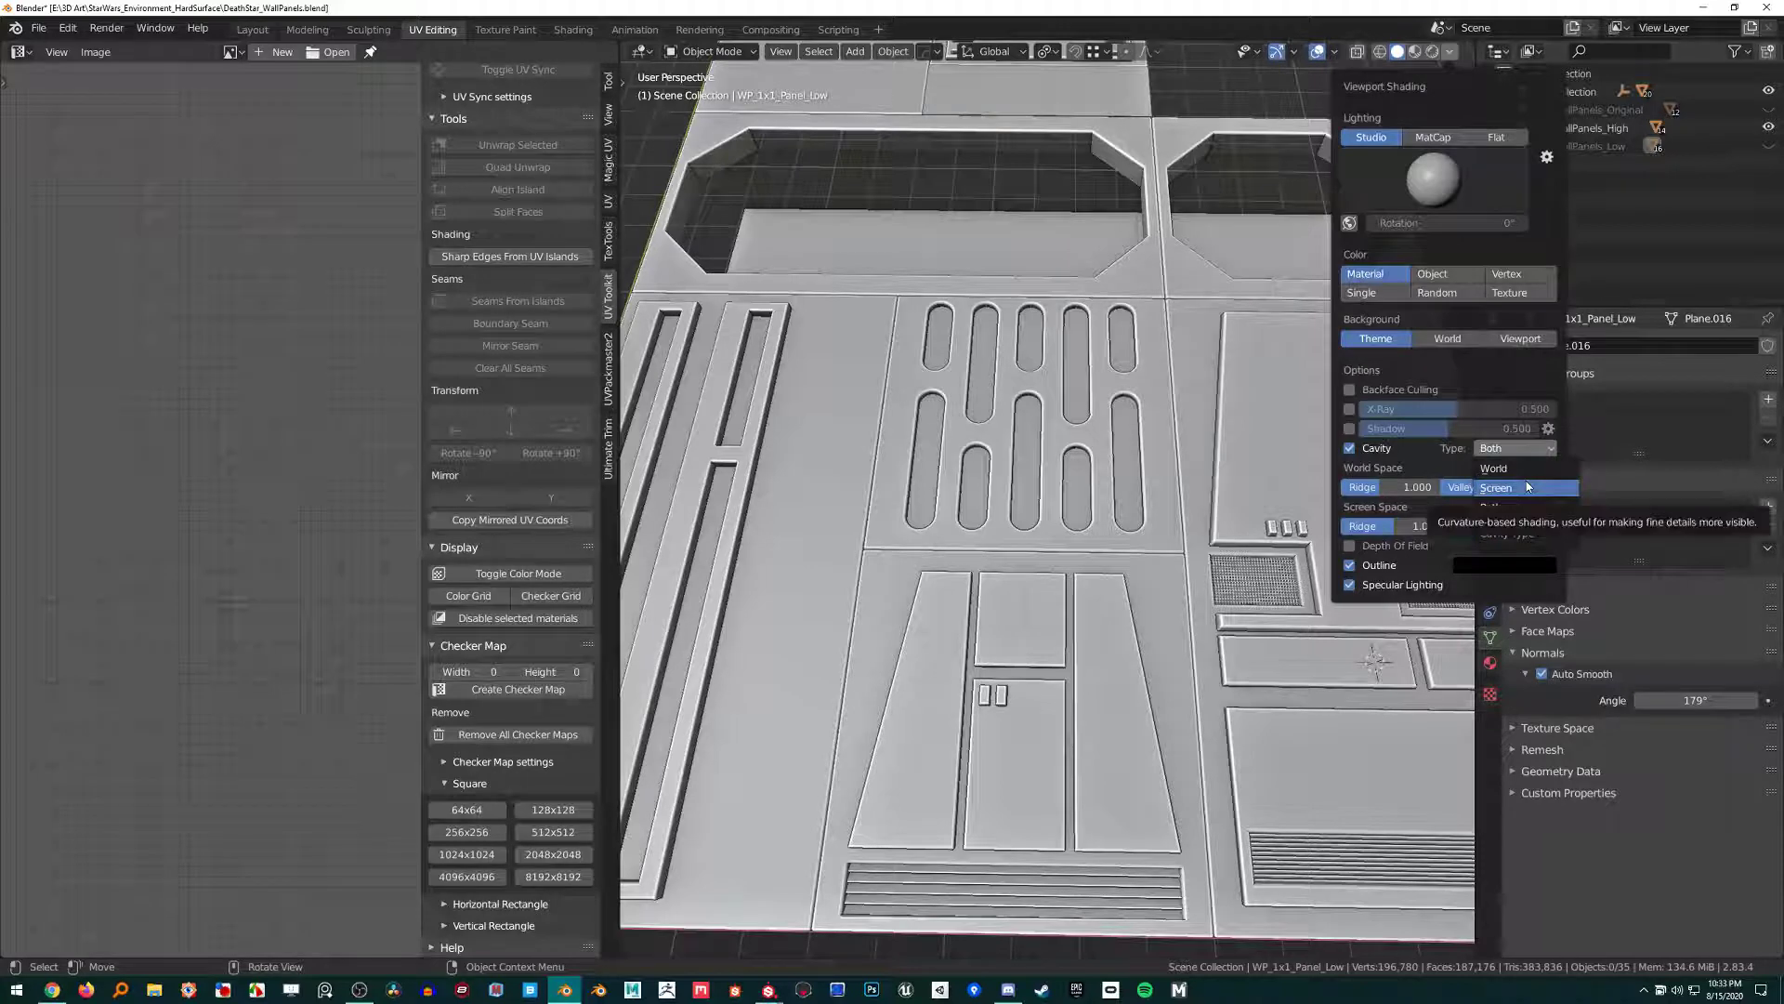
Turn on the wireframe overlay for the high-poly wall panels in the 3D viewport.
scroll(1134, 572, "up", 4)
scroll(1135, 571, "down", 3)
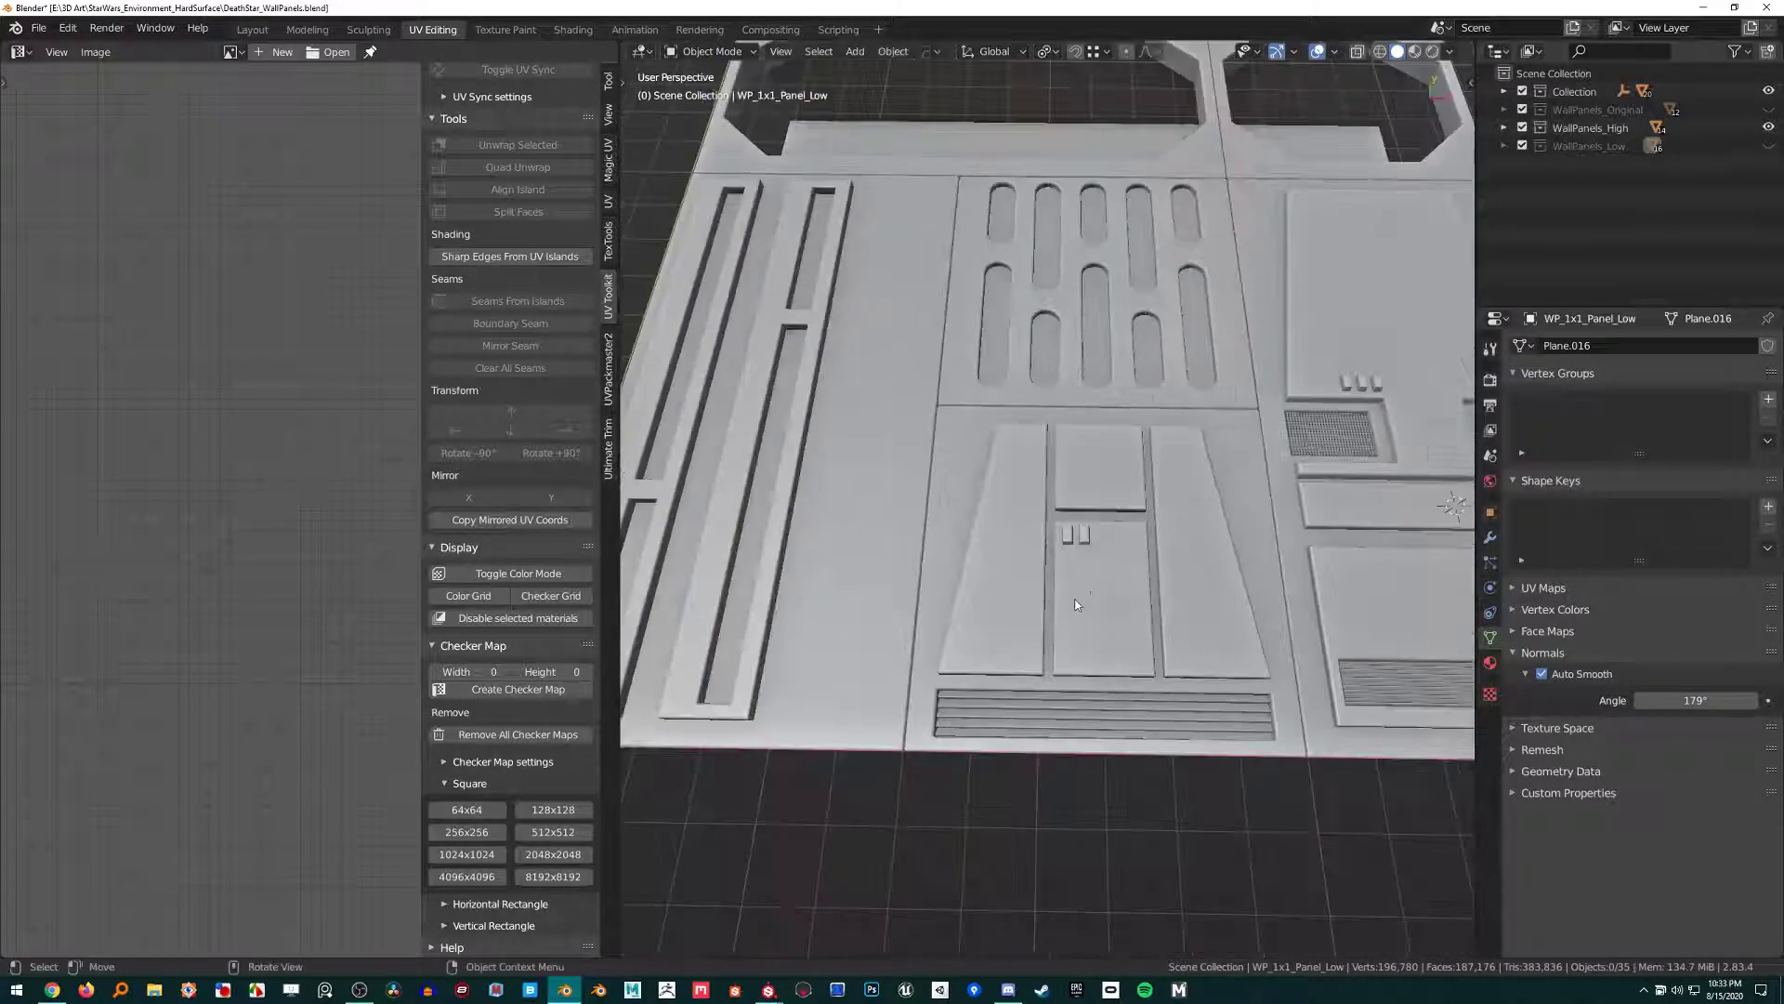
middle_click_drag(976, 692, 1121, 512)
key("alt+v")
left_click(1160, 470)
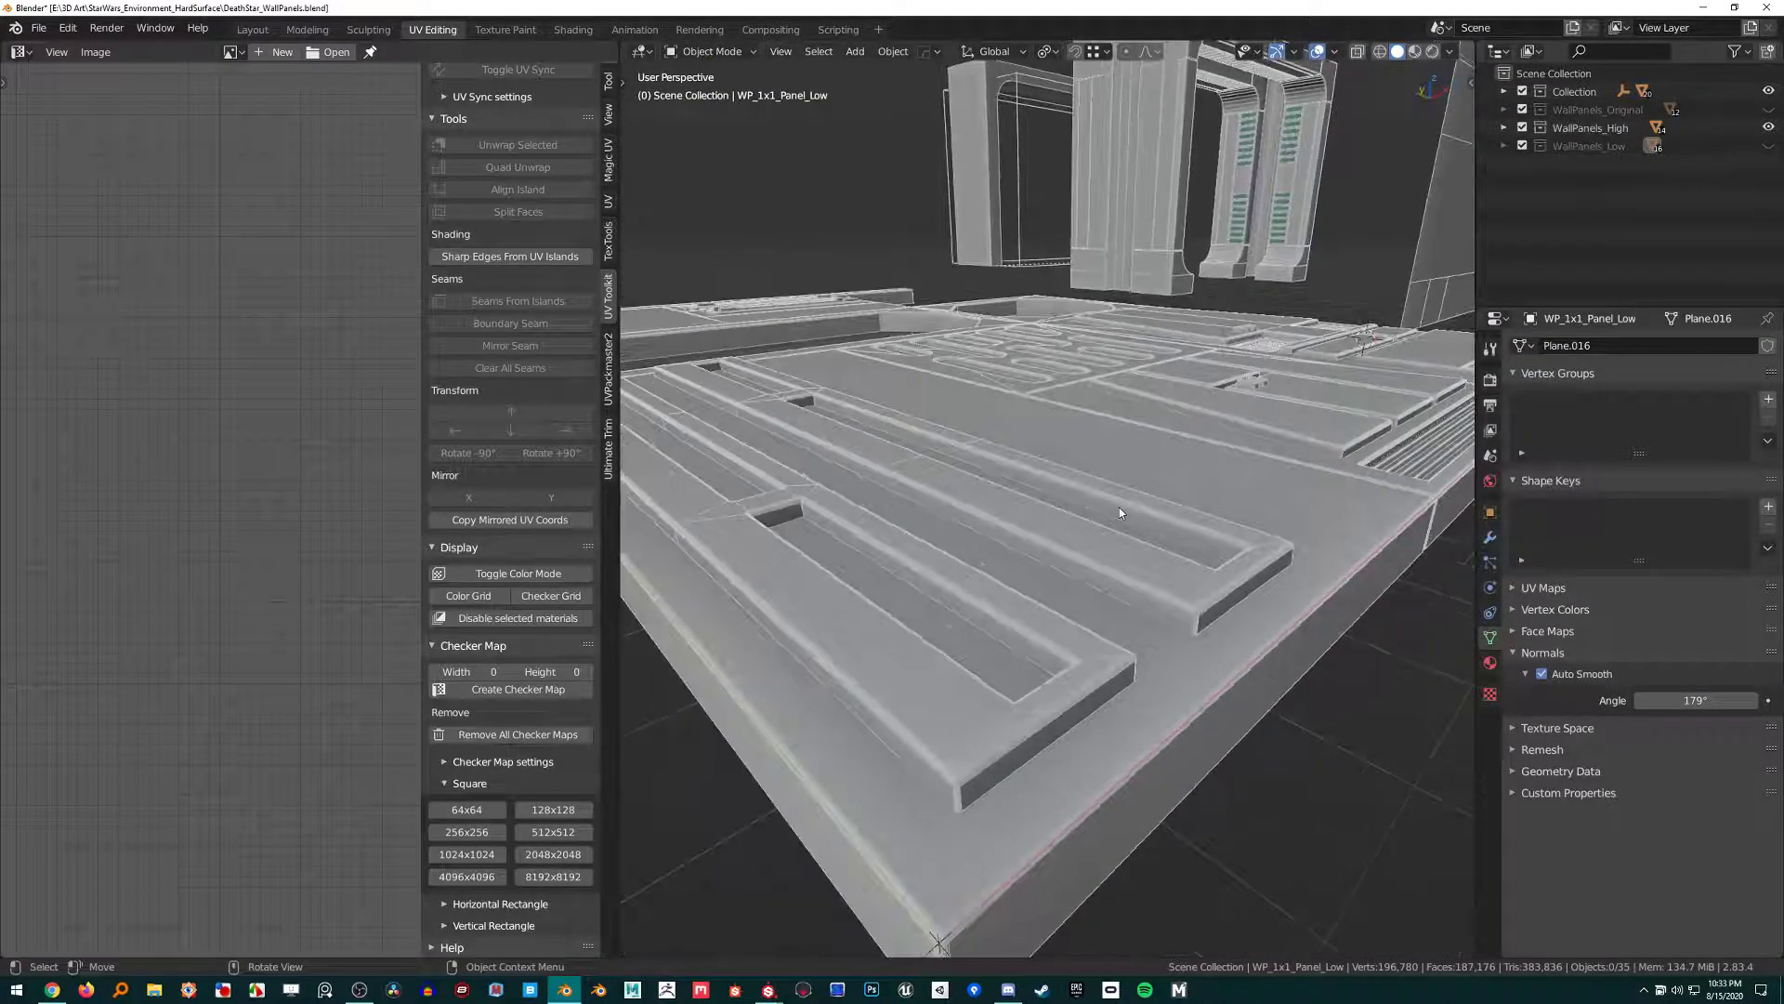
Examine the high-poly panels' geometry, including the beveled edges, rounded slots, mesh grille and octagonal openings.
scroll(1119, 513, "up", 4)
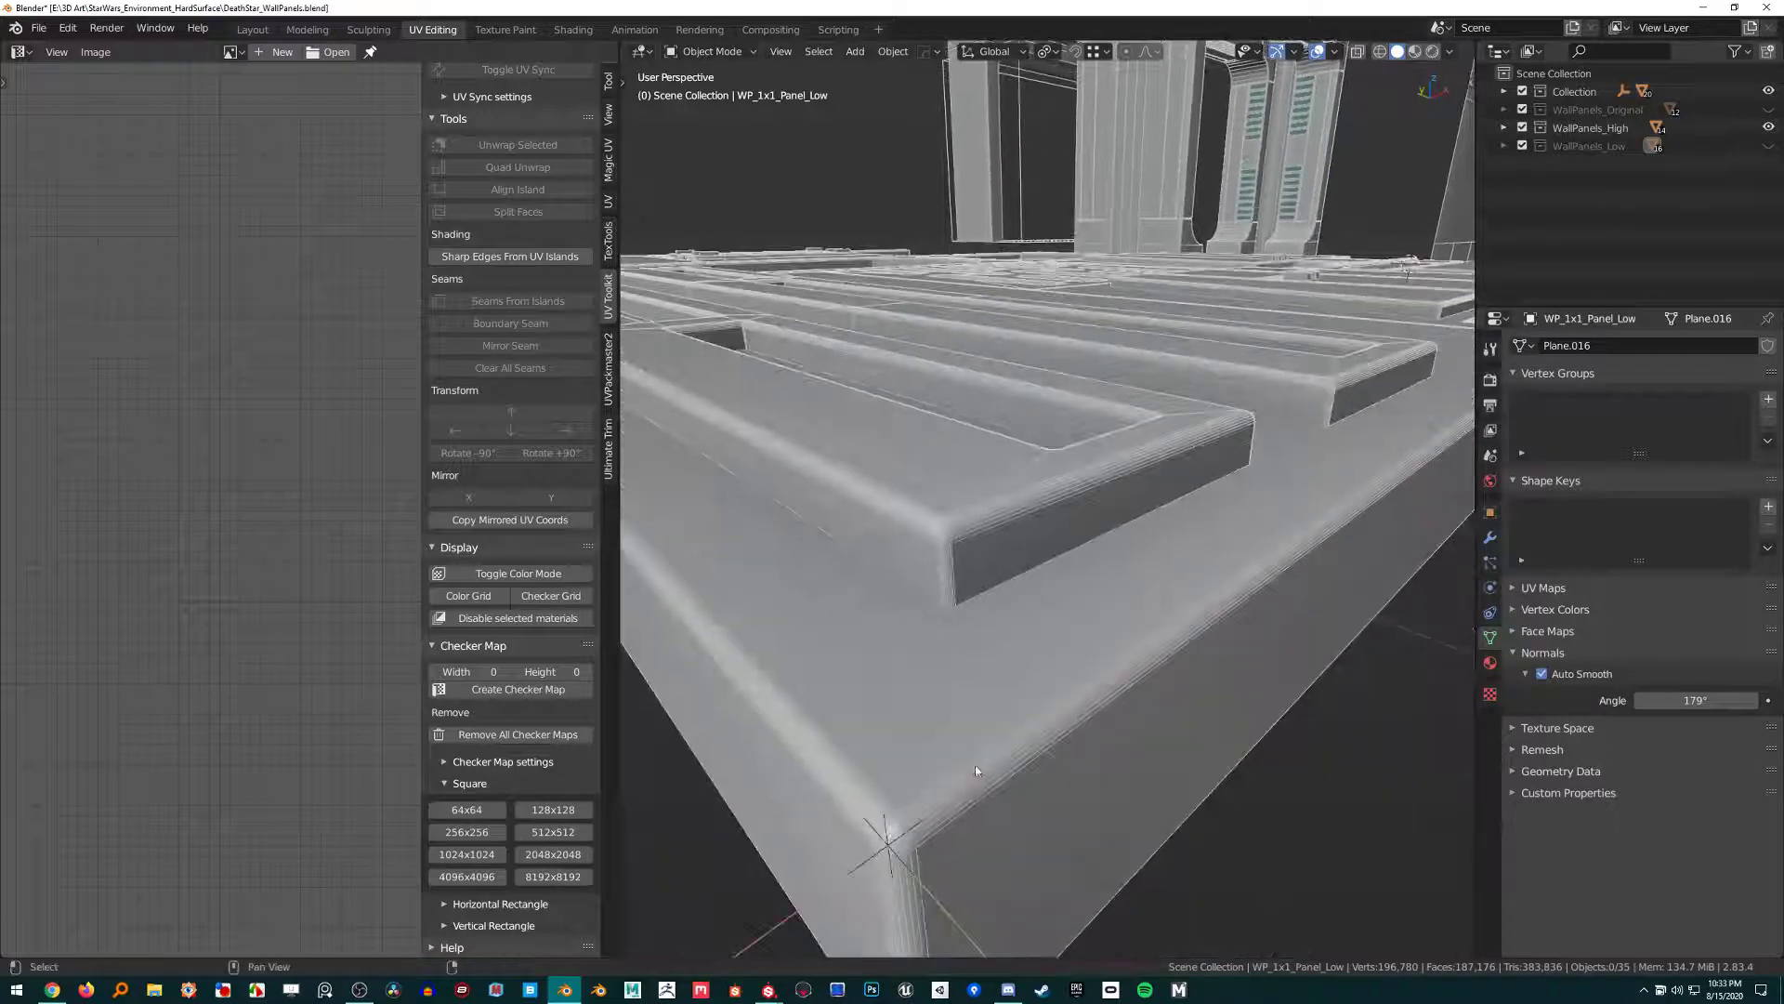
scroll(976, 770, "down", 4)
scroll(1107, 605, "up", 2)
middle_click_drag(1107, 605, 994, 651)
scroll(935, 379, "up", 4)
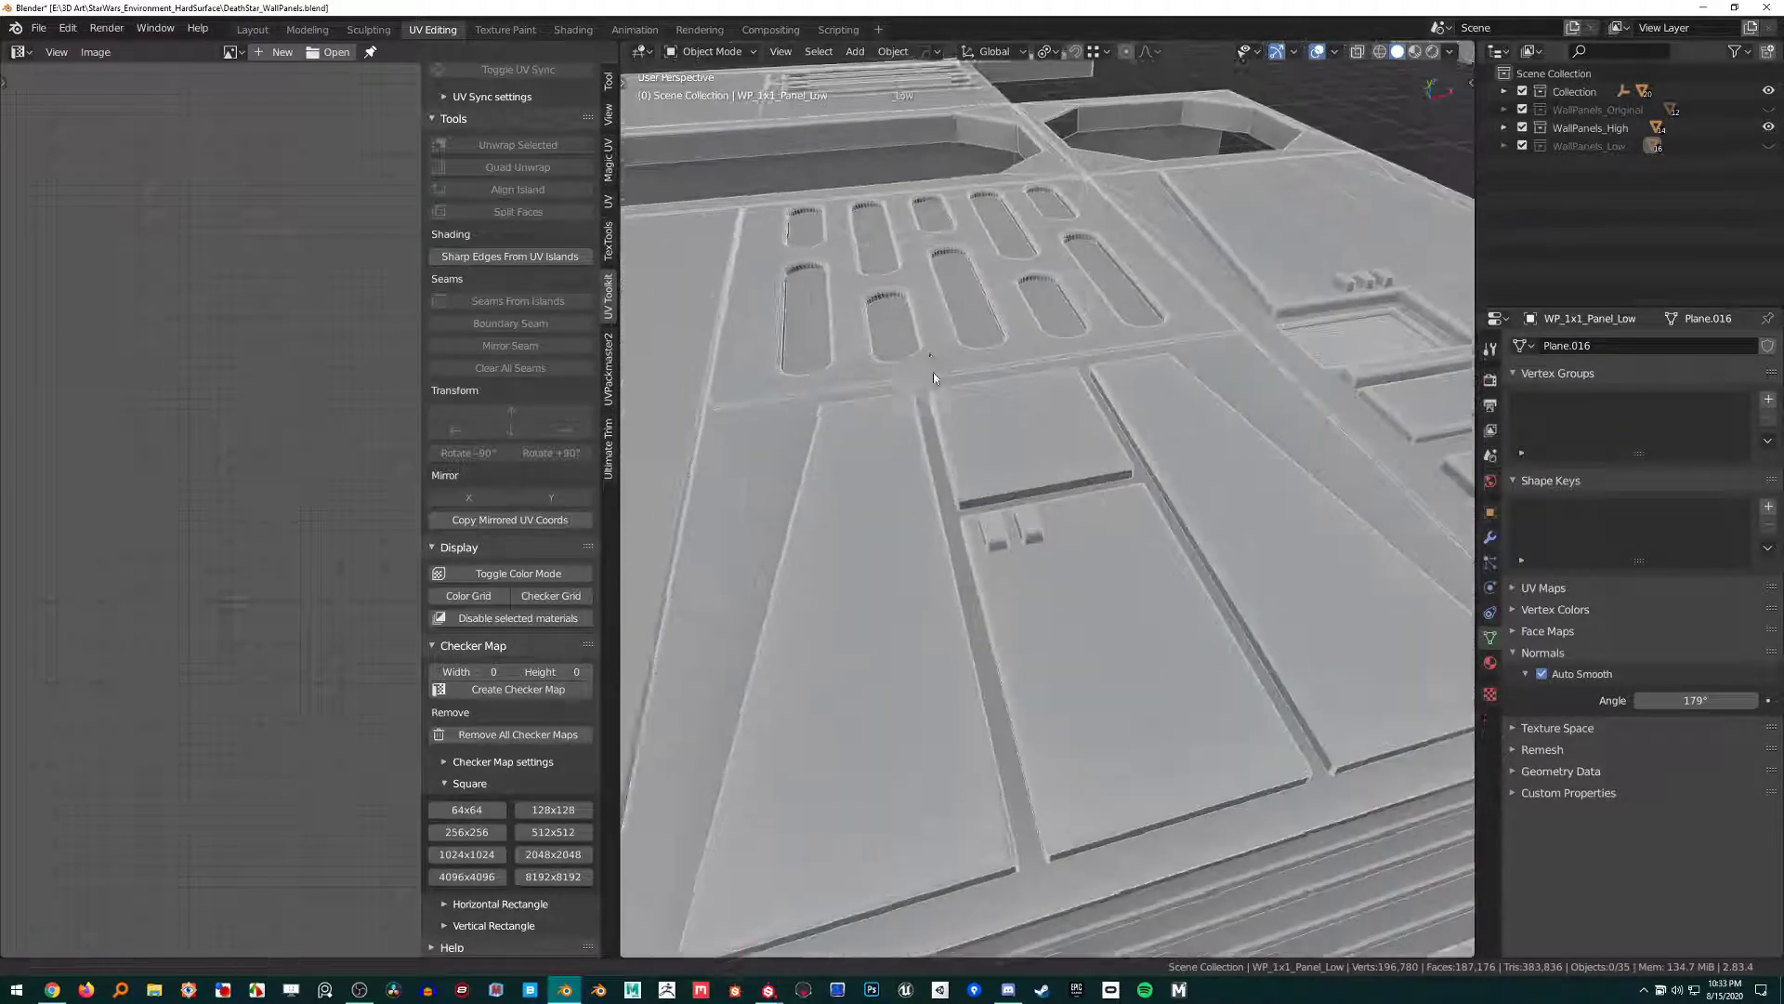
scroll(1024, 414, "up", 2)
scroll(1029, 420, "up", 6)
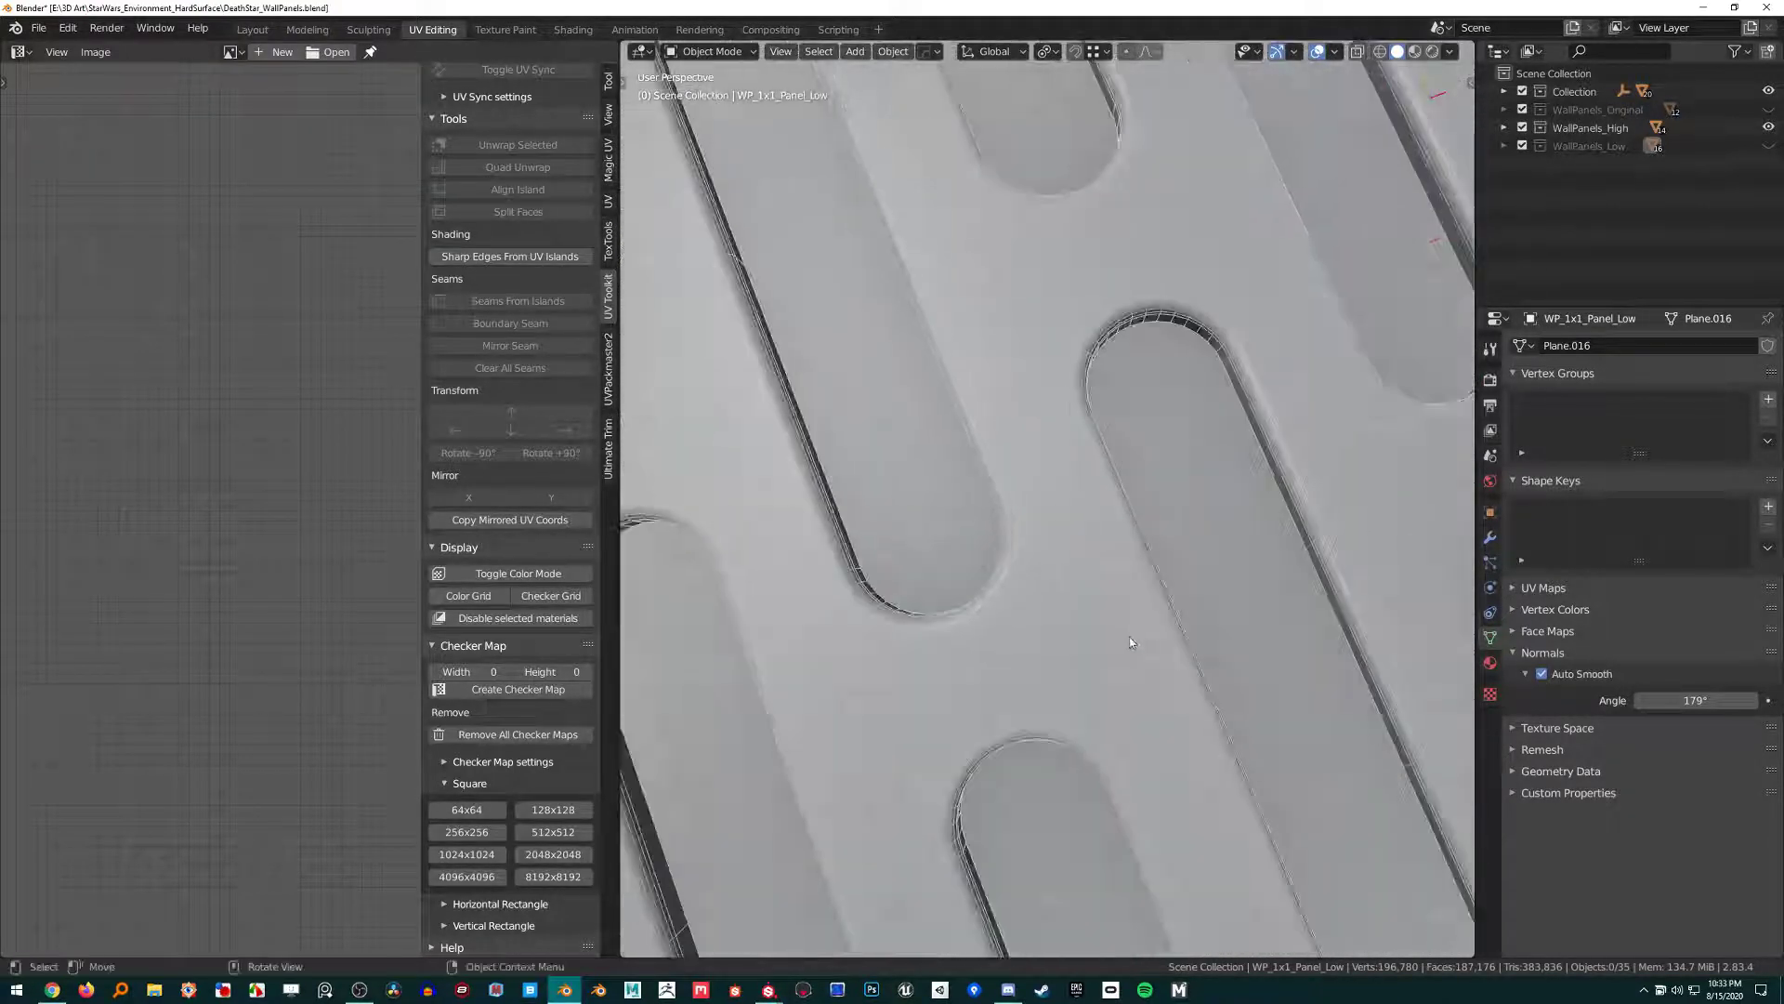
scroll(1132, 642, "down", 5)
middle_click_drag(1072, 614, 1028, 639, "shift")
scroll(1402, 539, "up", 2)
scroll(1148, 629, "up", 2)
scroll(1085, 544, "down", 3)
scroll(1089, 604, "up", 2)
key("Tab")
scroll(1029, 640, "up", 2)
scroll(1029, 640, "down", 5)
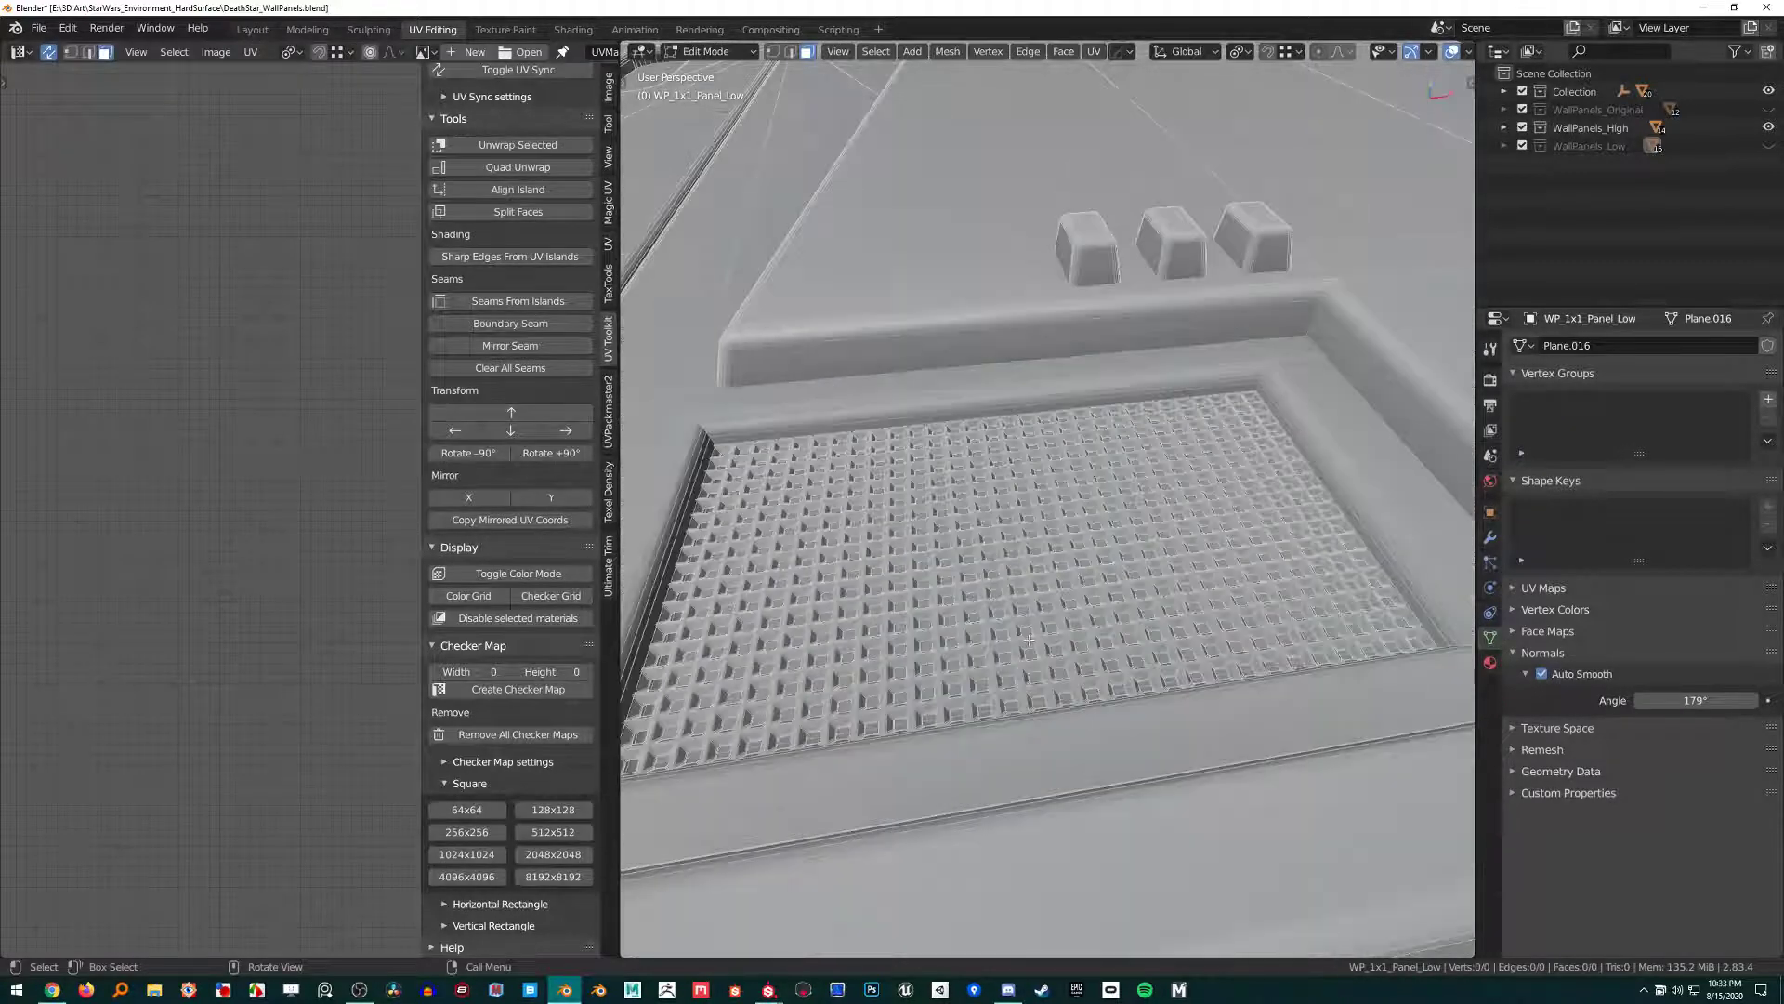
scroll(1029, 639, "down", 3)
key("Tab")
middle_click_drag(971, 525, 1022, 562, "shift")
scroll(1022, 562, "up", 3)
scroll(1022, 562, "down", 6)
middle_click_drag(766, 209, 825, 451, "shift")
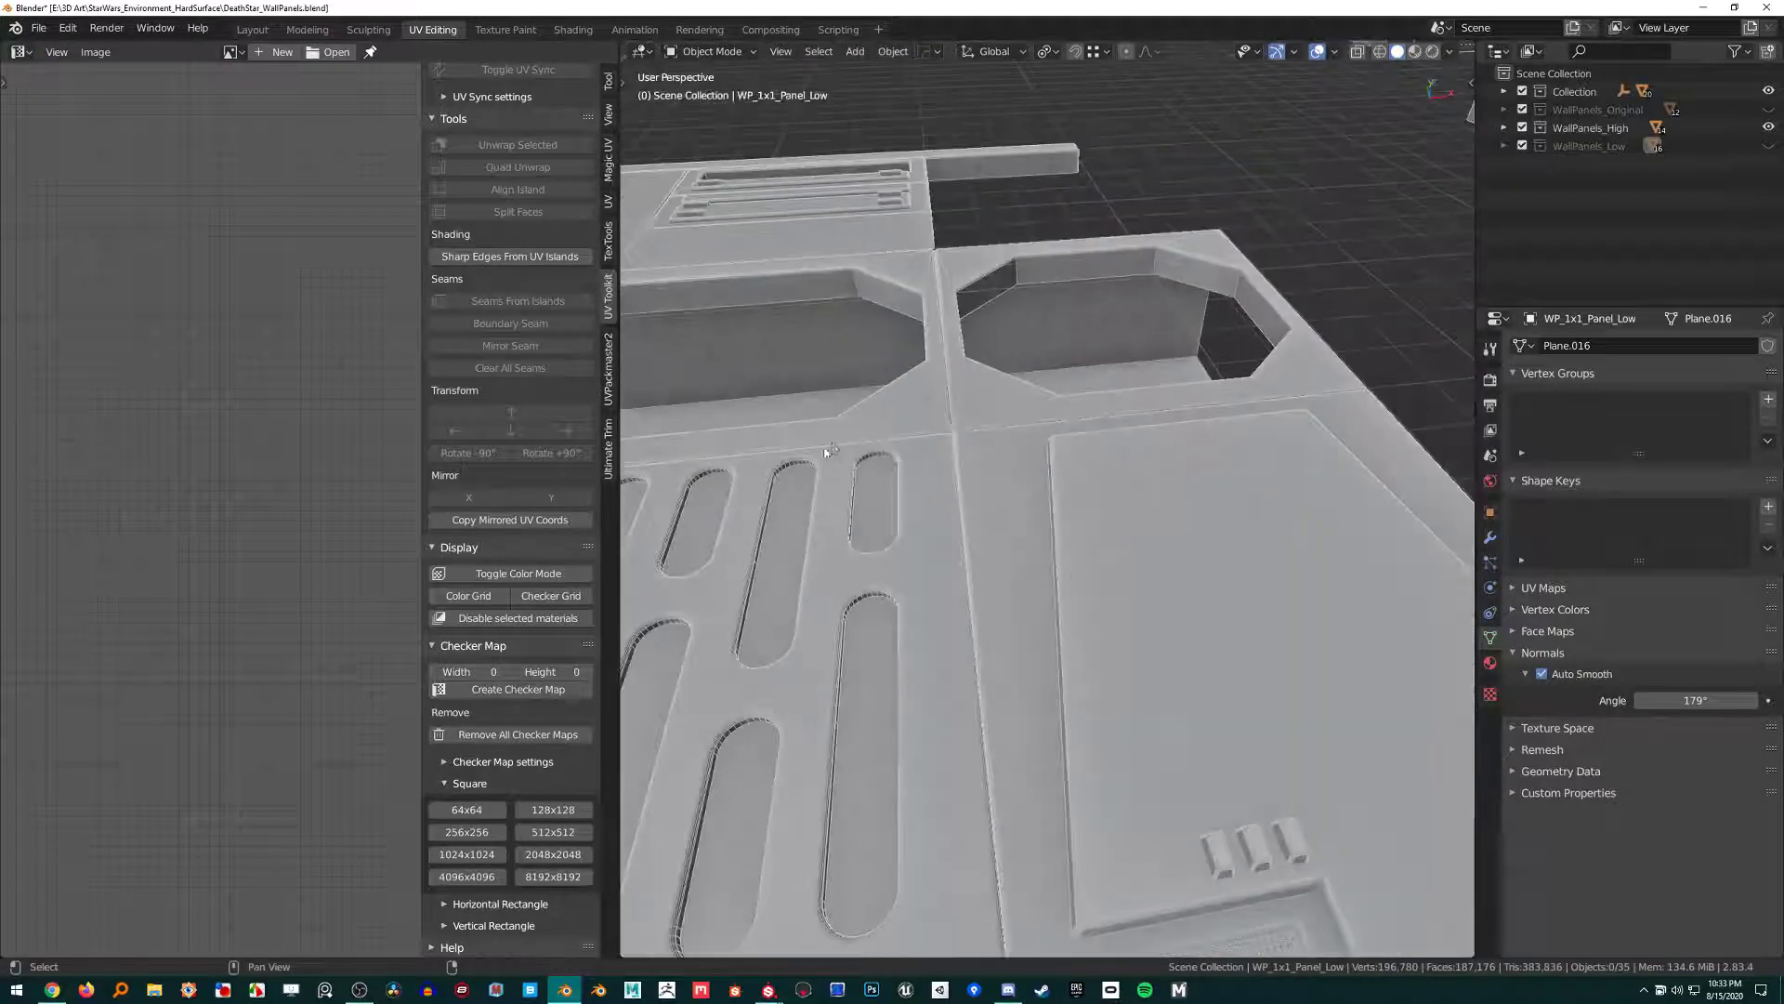
middle_click_drag(833, 240, 894, 532, "shift")
scroll(918, 417, "up", 5)
middle_click_drag(896, 535, 1034, 493, "shift")
scroll(1002, 478, "down", 2)
Hide the WallPanels_High collection, show WallPanels_Low, and make the WP_1x0.3_1_Low panel the active object.
left_click(1769, 127)
left_click(1769, 146)
left_click(1107, 561)
scroll(1106, 555, "up", 4)
mouse_move(1105, 549)
middle_mouse_down()
mouse_move(1109, 451)
mouse_move(1046, 533)
mouse_move(1024, 486)
mouse_move(1169, 487)
mouse_move(1078, 534)
middle_mouse_up()
scroll(1093, 477, "down", 4)
scroll(1093, 477, "up", 4)
scroll(1047, 533, "up", 2)
left_click(1024, 486)
scroll(1170, 490, "down", 7)
Select all objects in the WallPanels_Low collection.
left_click(1622, 148)
right_click(1620, 148)
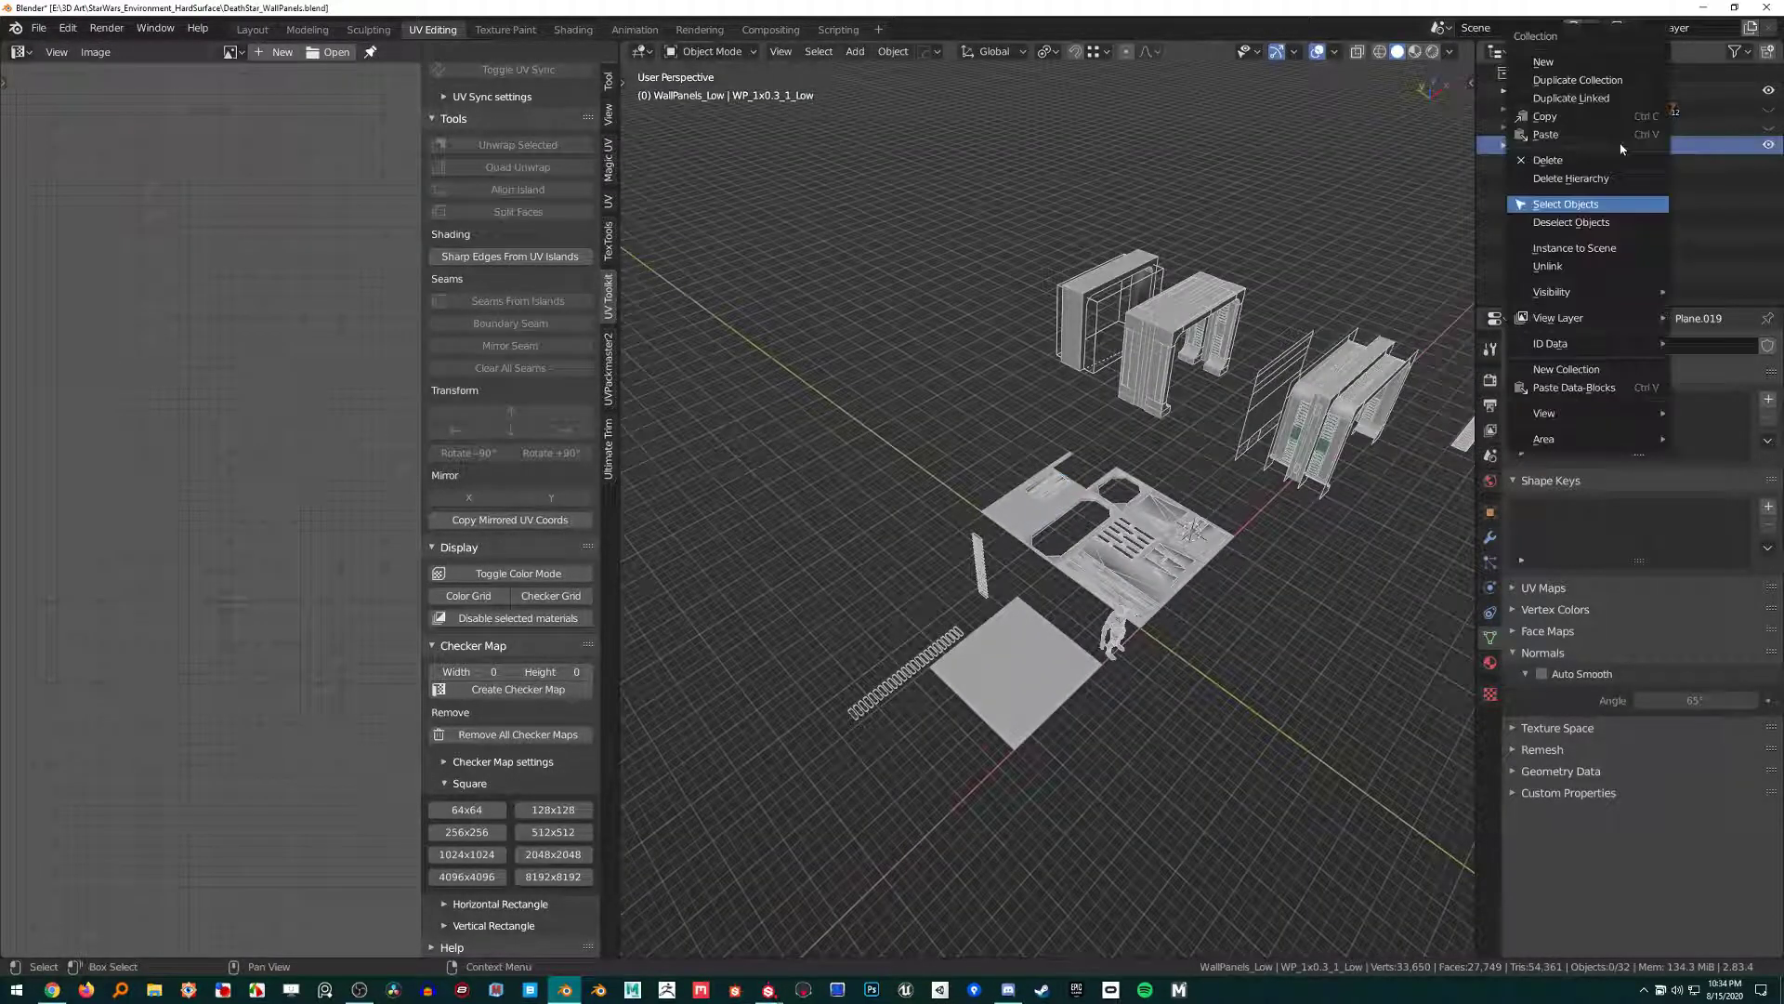
left_click(1620, 203)
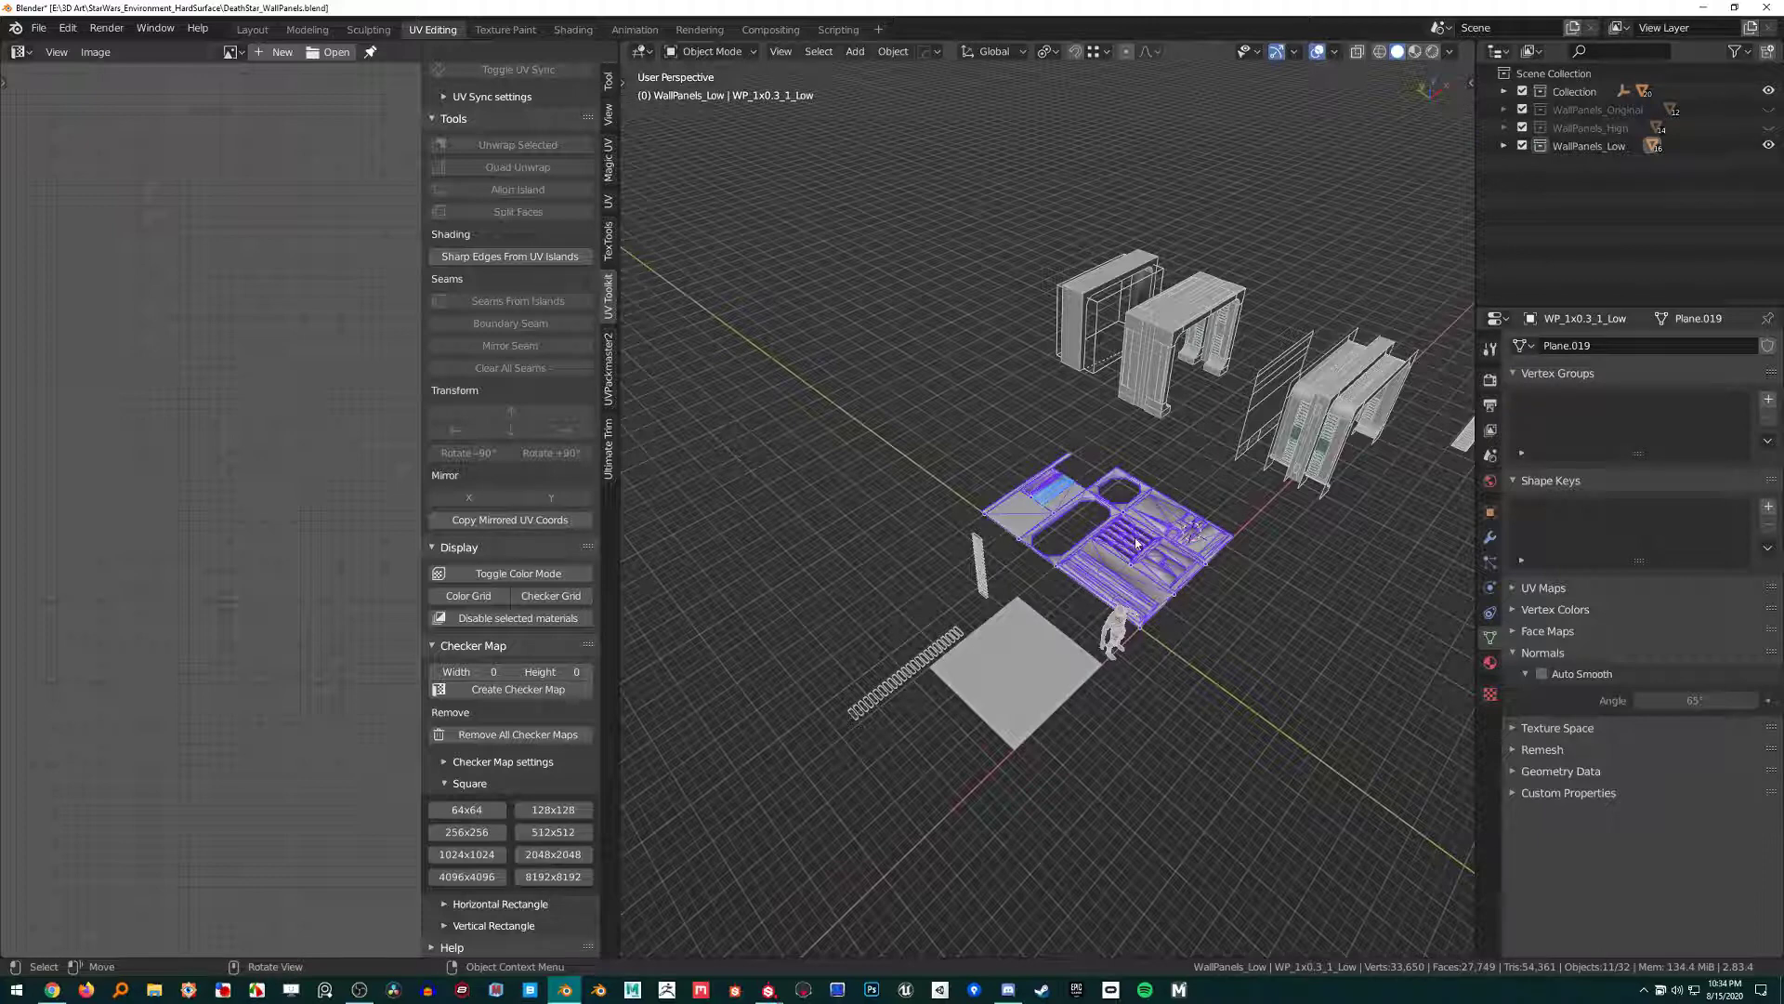
Enter Edit Mode on the selected low-poly panels, hide the UV editor's sidebar and select all faces to display their UVs.
key("Tab")
scroll(116, 533, "down", 10)
mouse_move(301, 434)
middle_mouse_down()
mouse_move(259, 435)
mouse_move(320, 415)
middle_mouse_up()
key("n")
key("a")
scroll(381, 562, "up", 9)
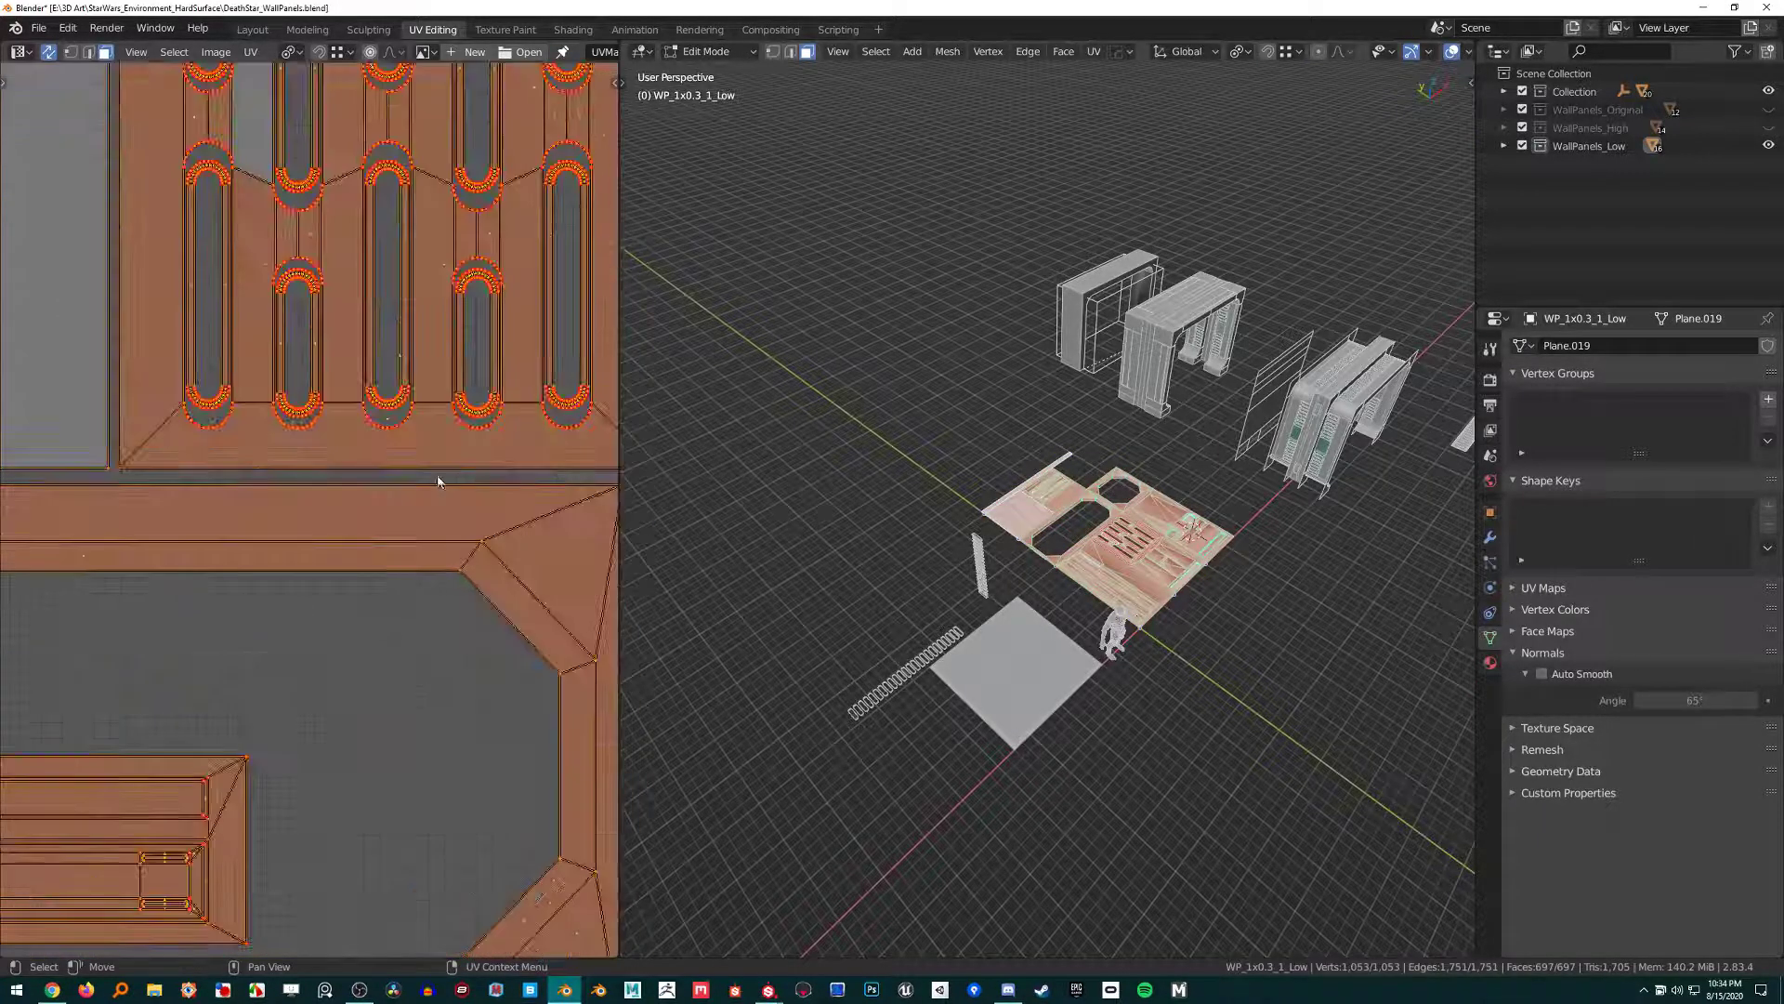
Examine the UV islands around the slotted panel and compare them with its low-poly geometry.
scroll(381, 561, "up", 1)
middle_click_drag(381, 561, 309, 533)
scroll(267, 550, "down", 4)
scroll(266, 550, "up", 4)
scroll(199, 598, "up", 3)
scroll(308, 533, "up", 1)
scroll(287, 511, "down", 4)
scroll(299, 414, "up", 3)
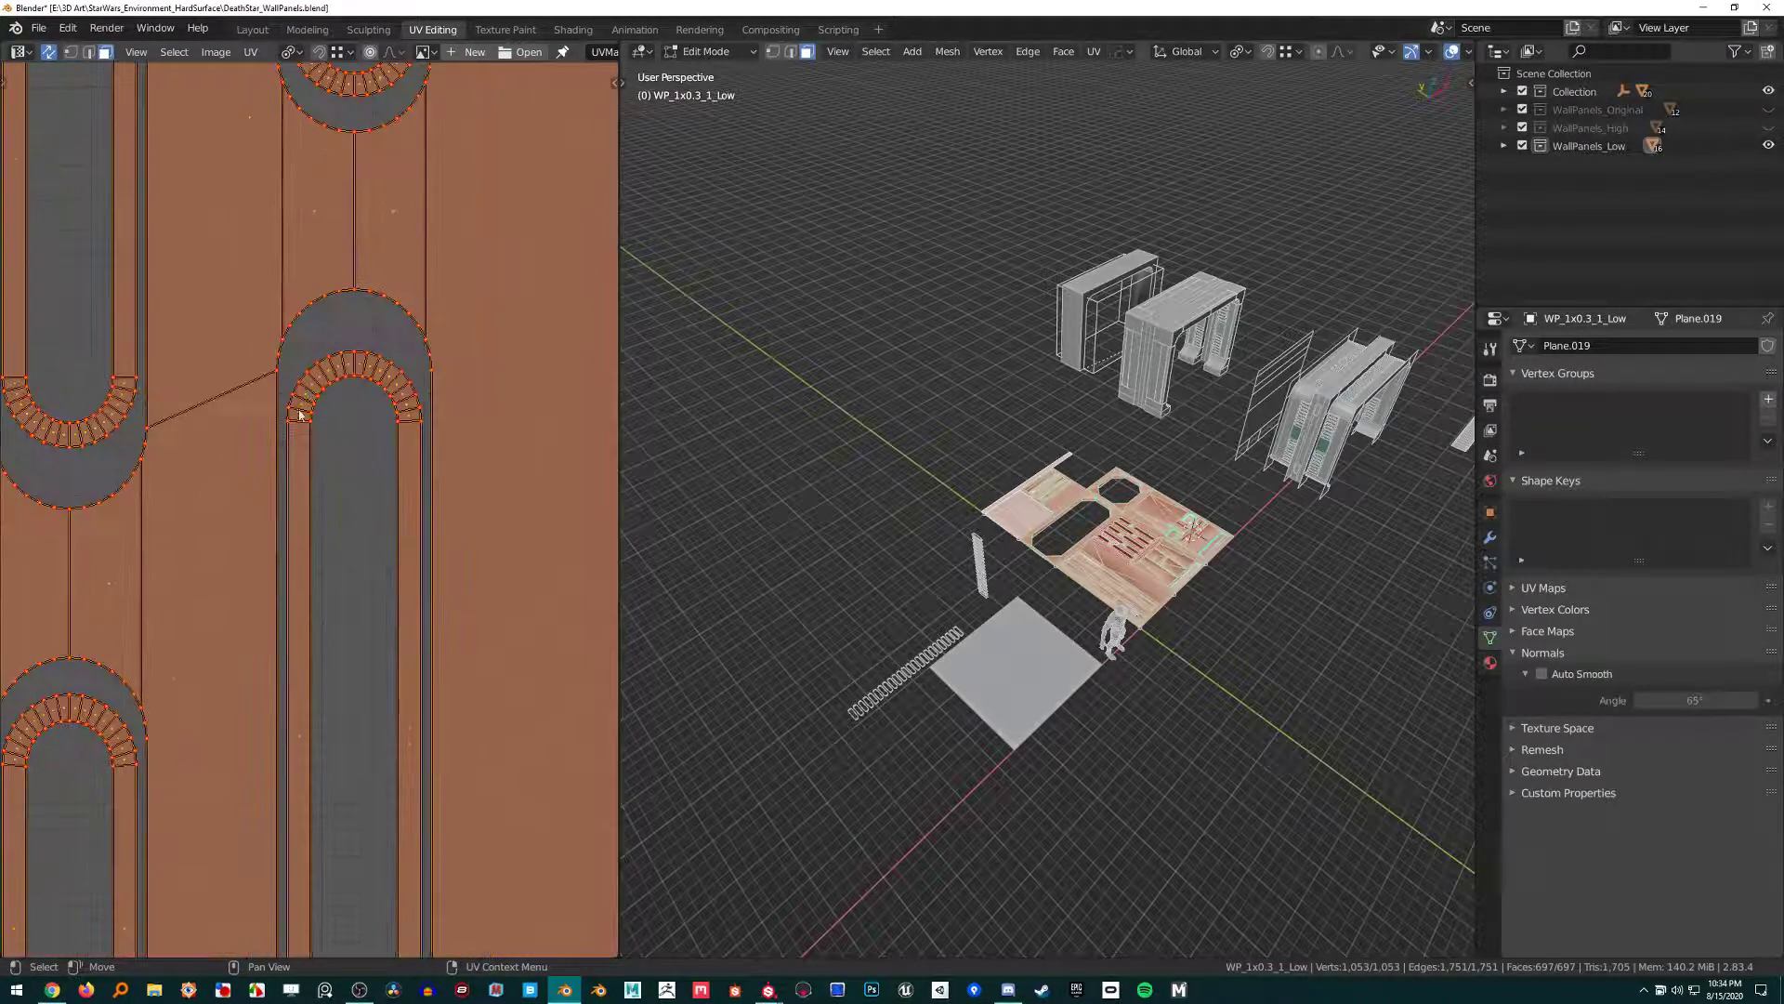
scroll(336, 328, "down", 2)
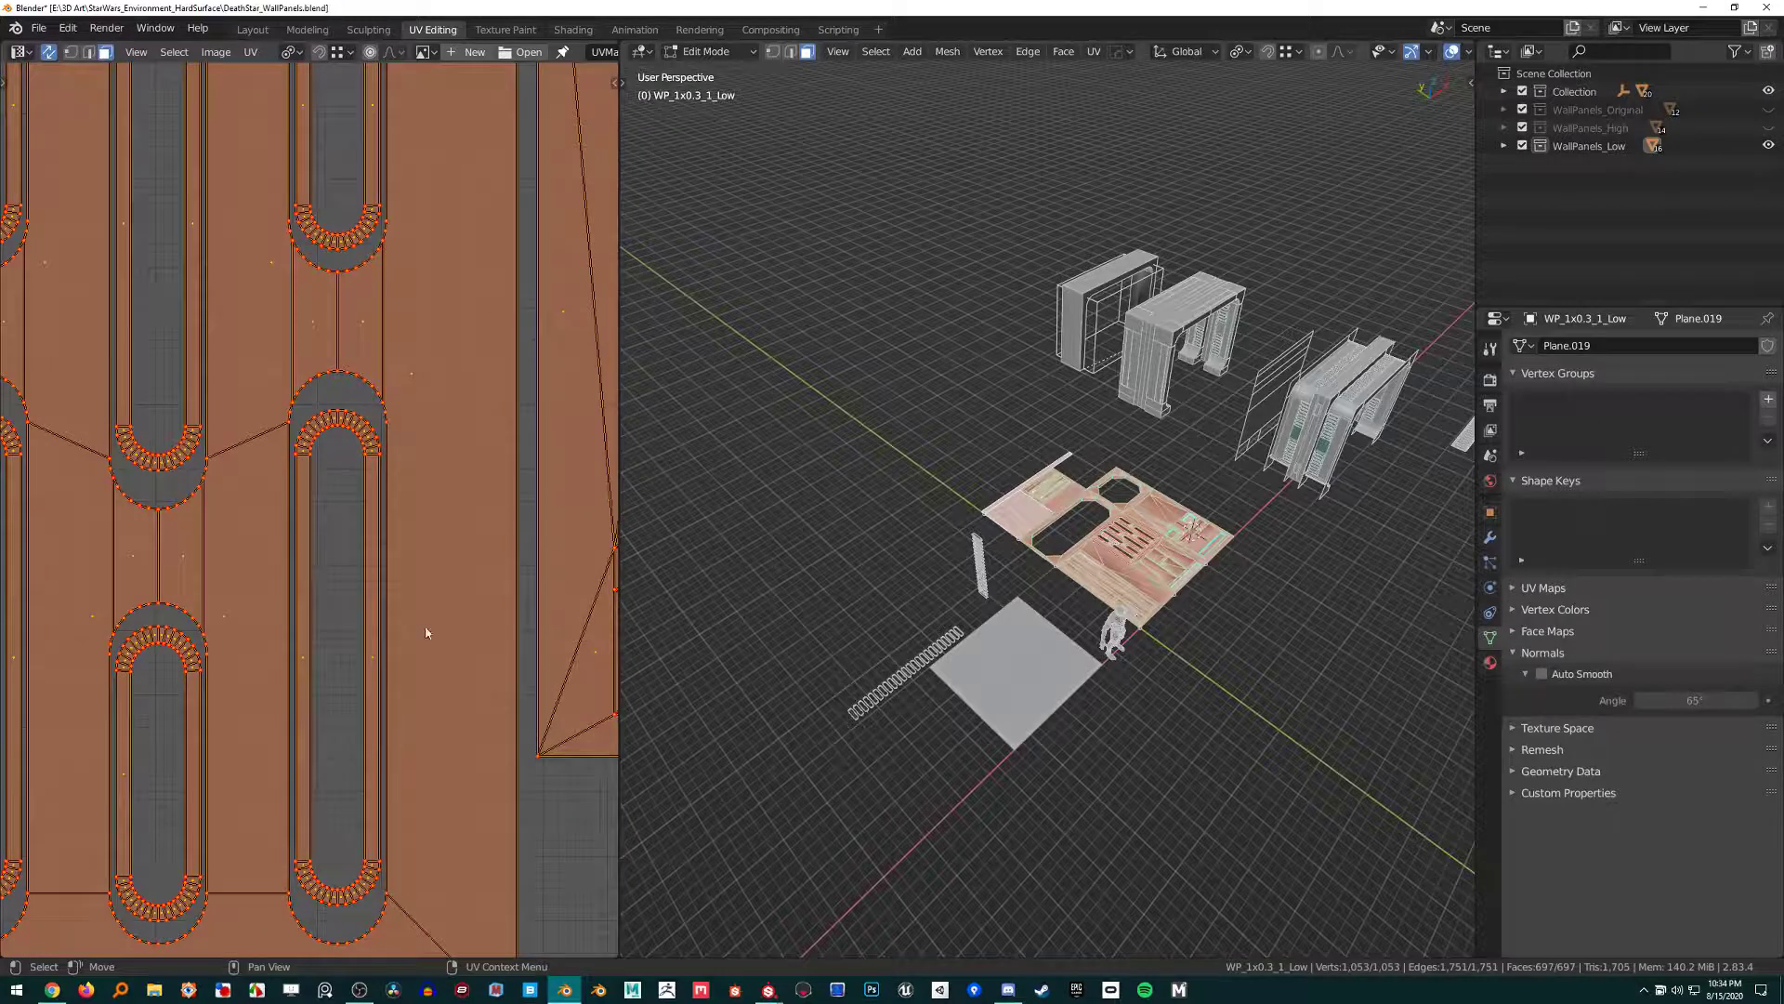
scroll(1166, 627, "up", 5)
scroll(1250, 694, "up", 8)
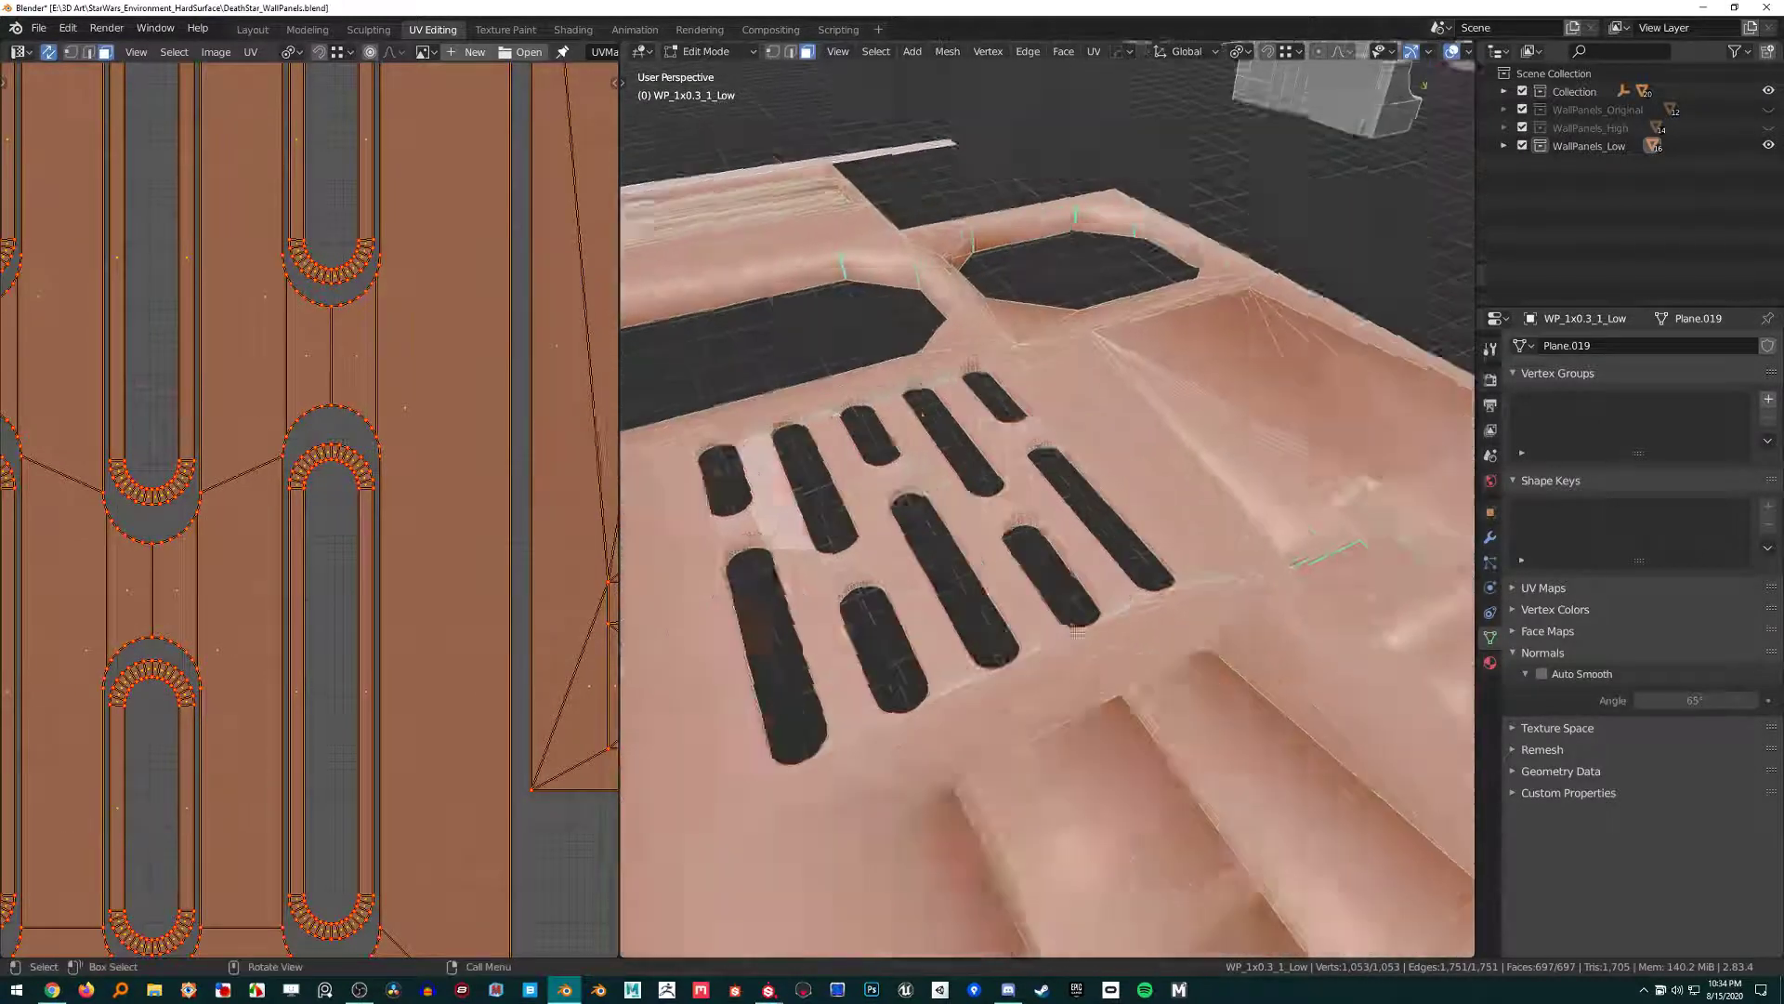
Return to Object Mode and turn off the wireframe overlay.
key("Tab")
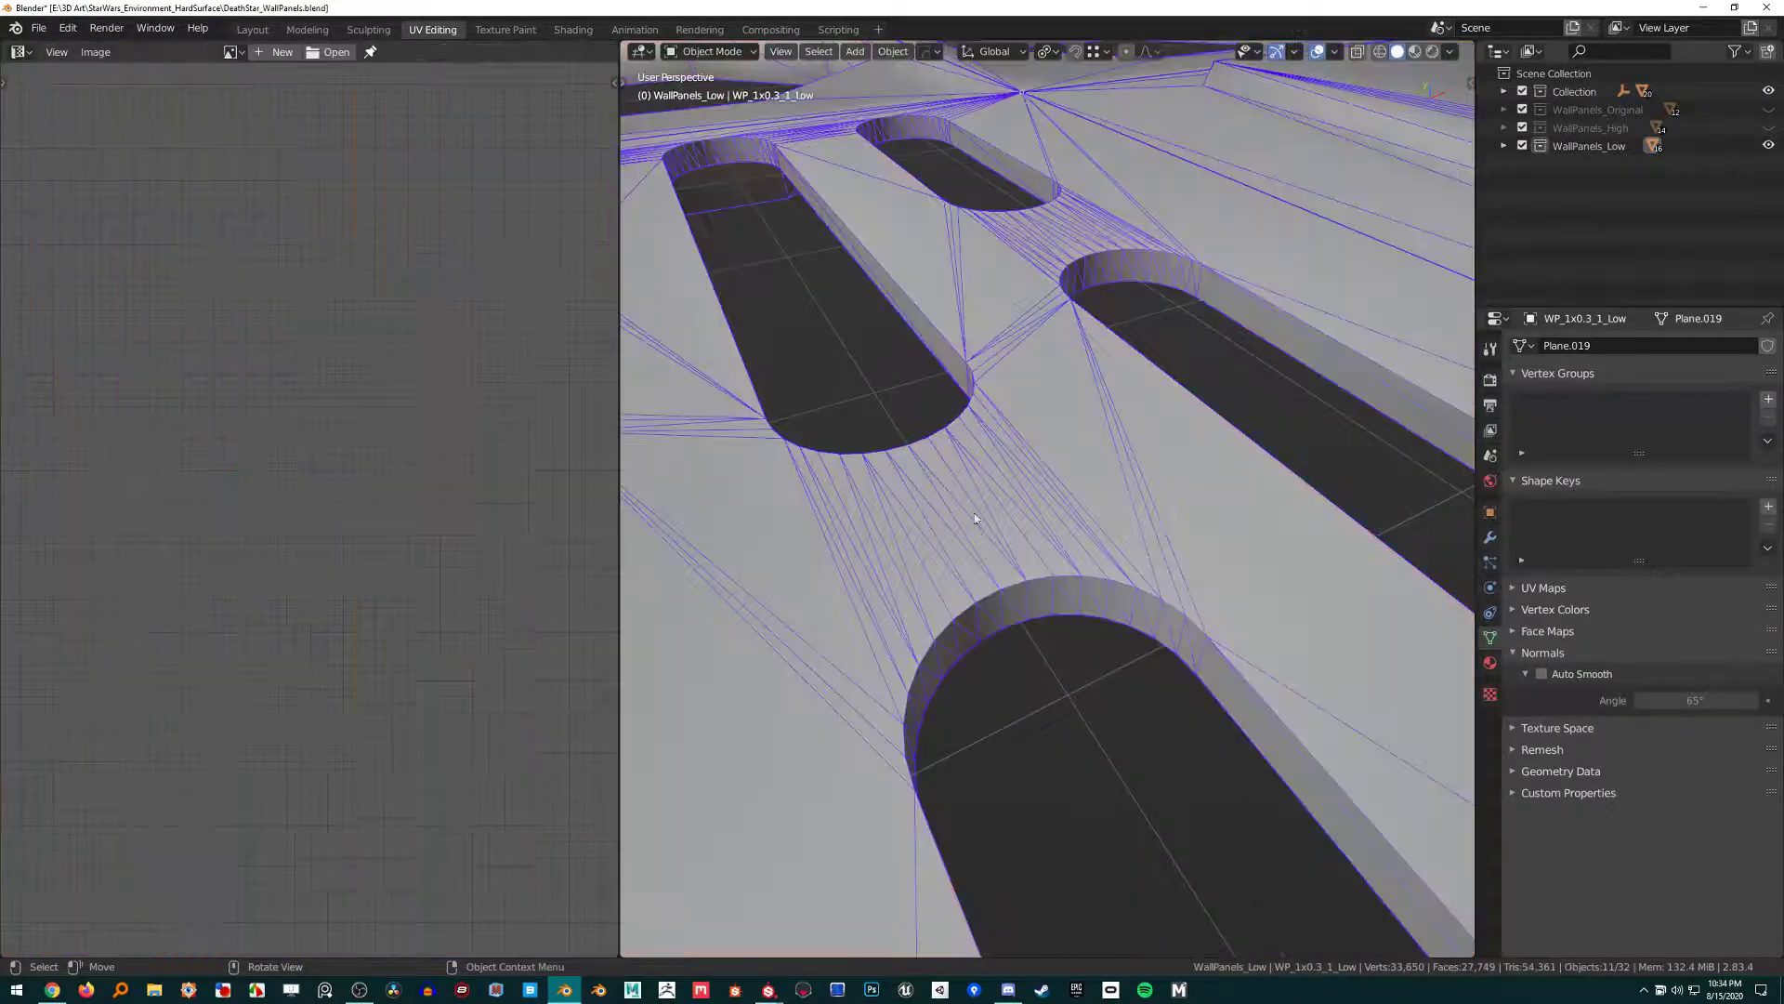
scroll(957, 198, "down", 6)
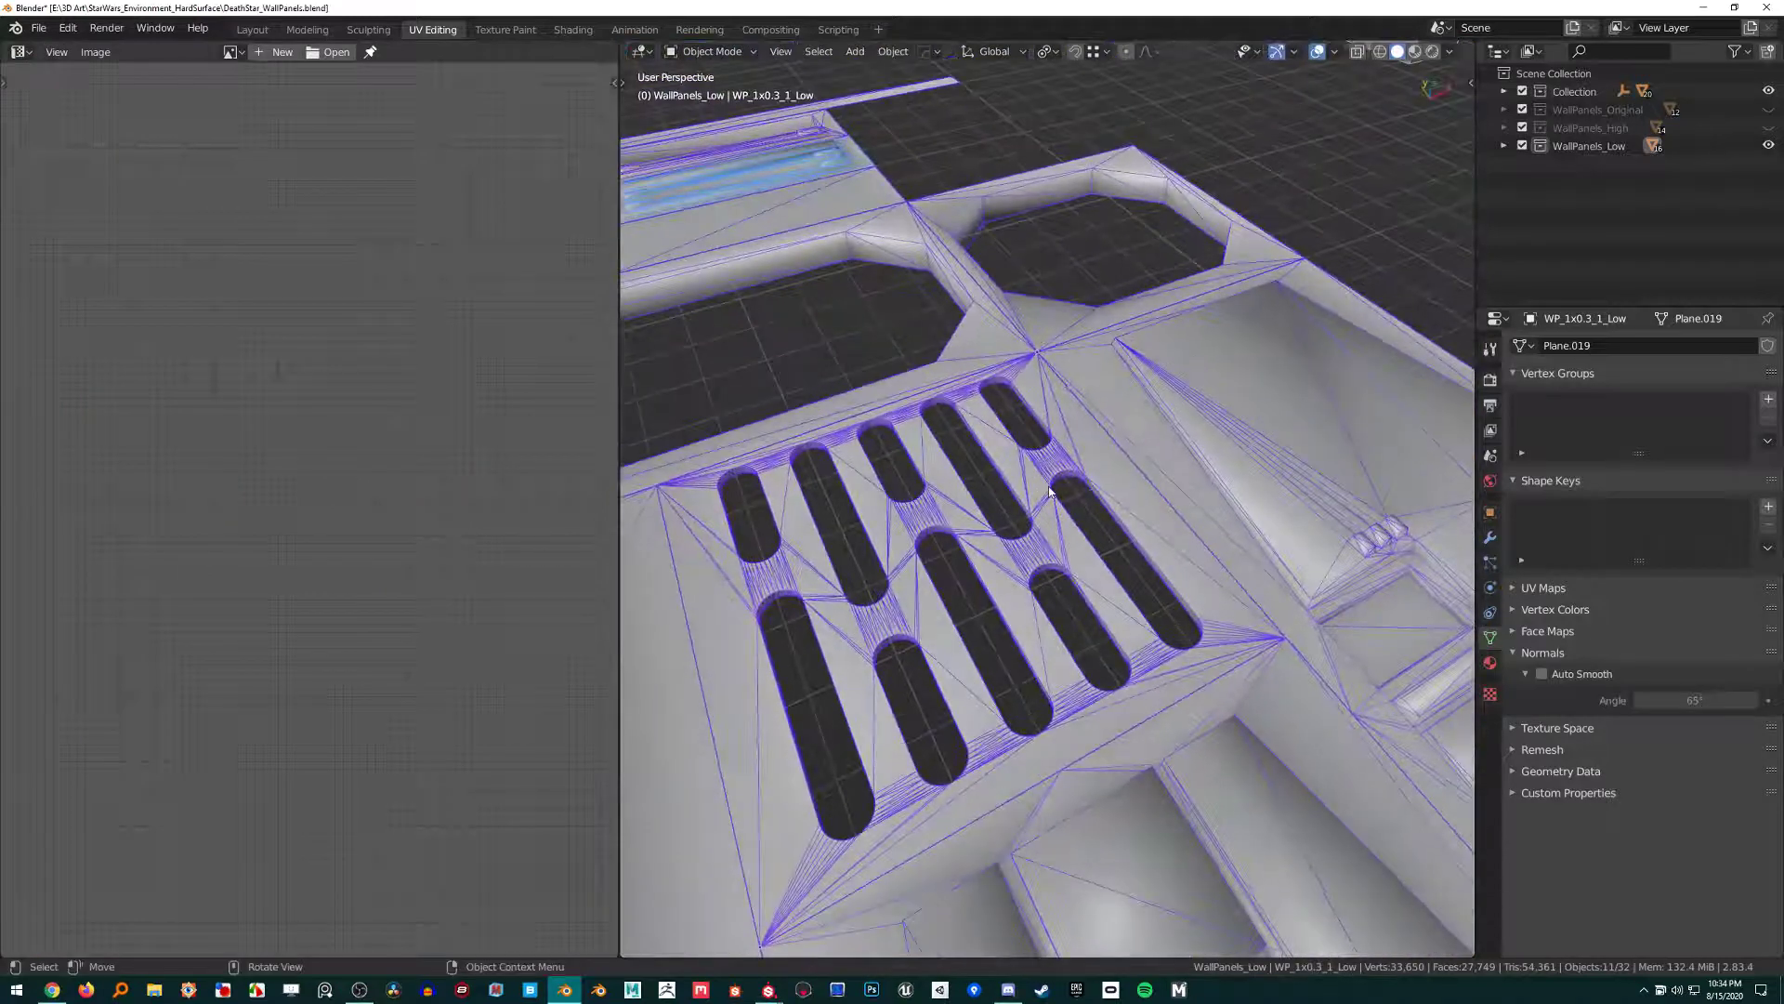
left_click(1451, 52)
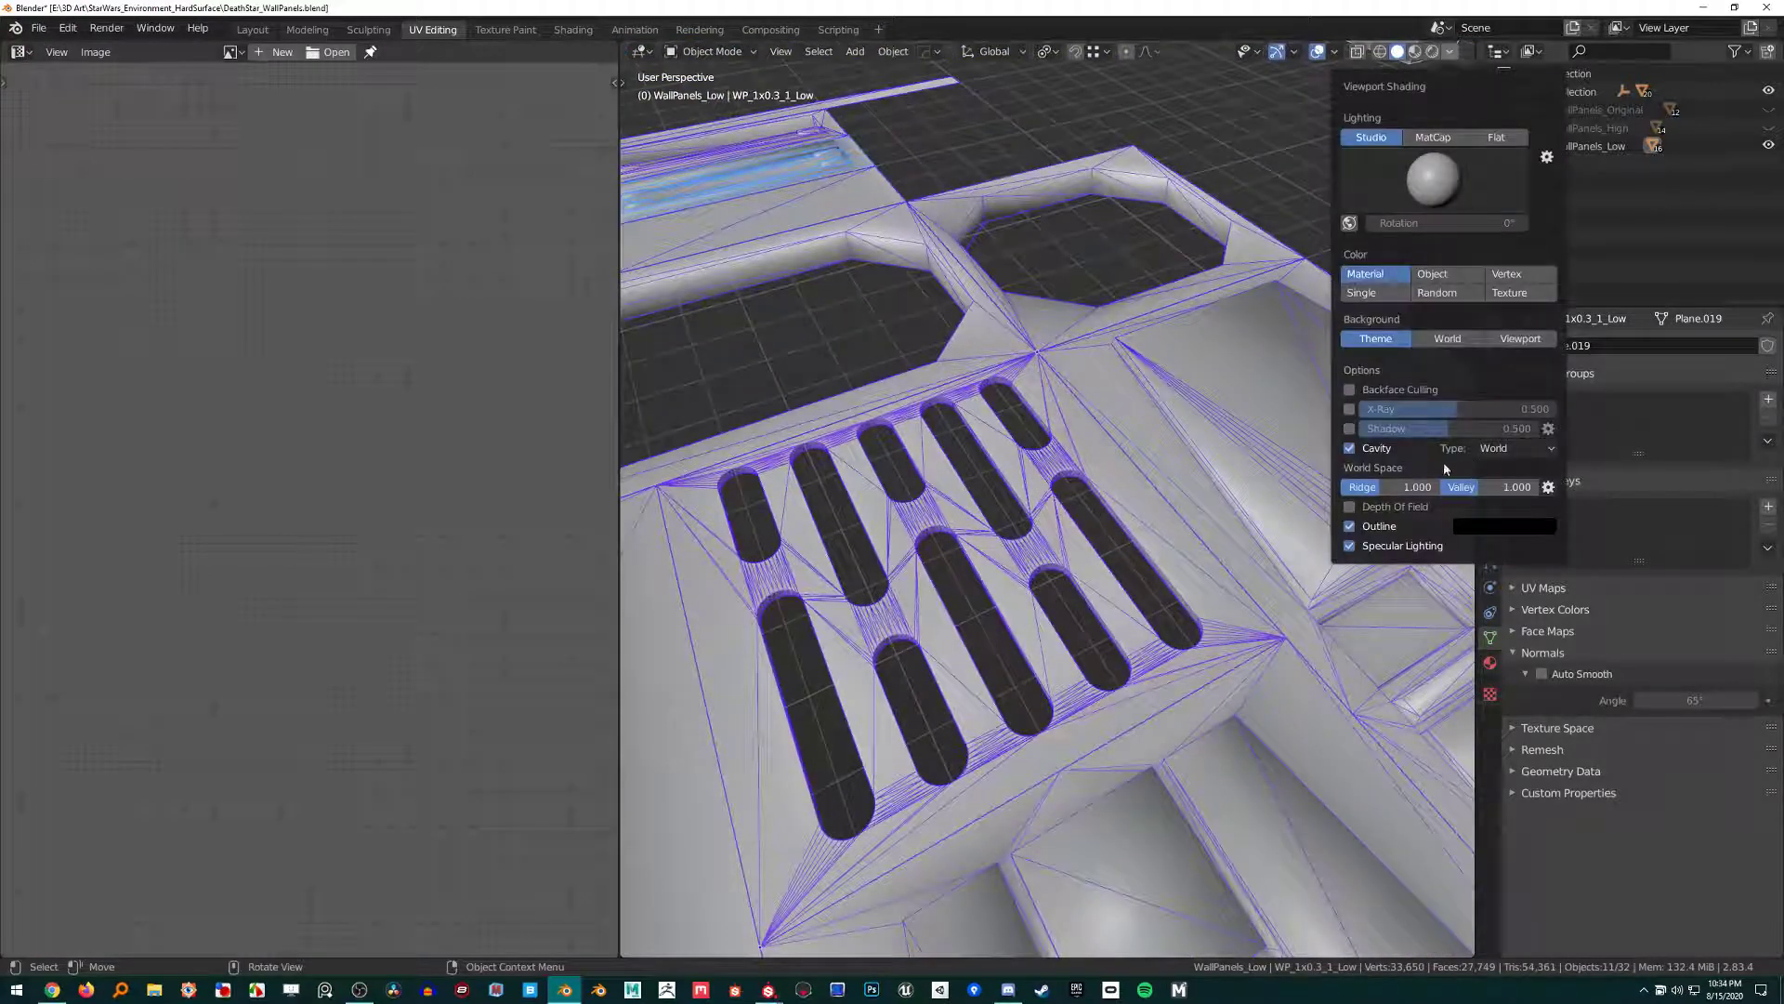
key("alt+v")
left_click(1068, 223)
Inspect the smooth shading around the low-poly panel's slots from low and overhead angles.
mouse_move(1069, 474)
middle_mouse_down()
mouse_move(1102, 402)
mouse_move(850, 253)
middle_mouse_up()
scroll(1074, 434, "up", 5)
scroll(853, 251, "down", 5)
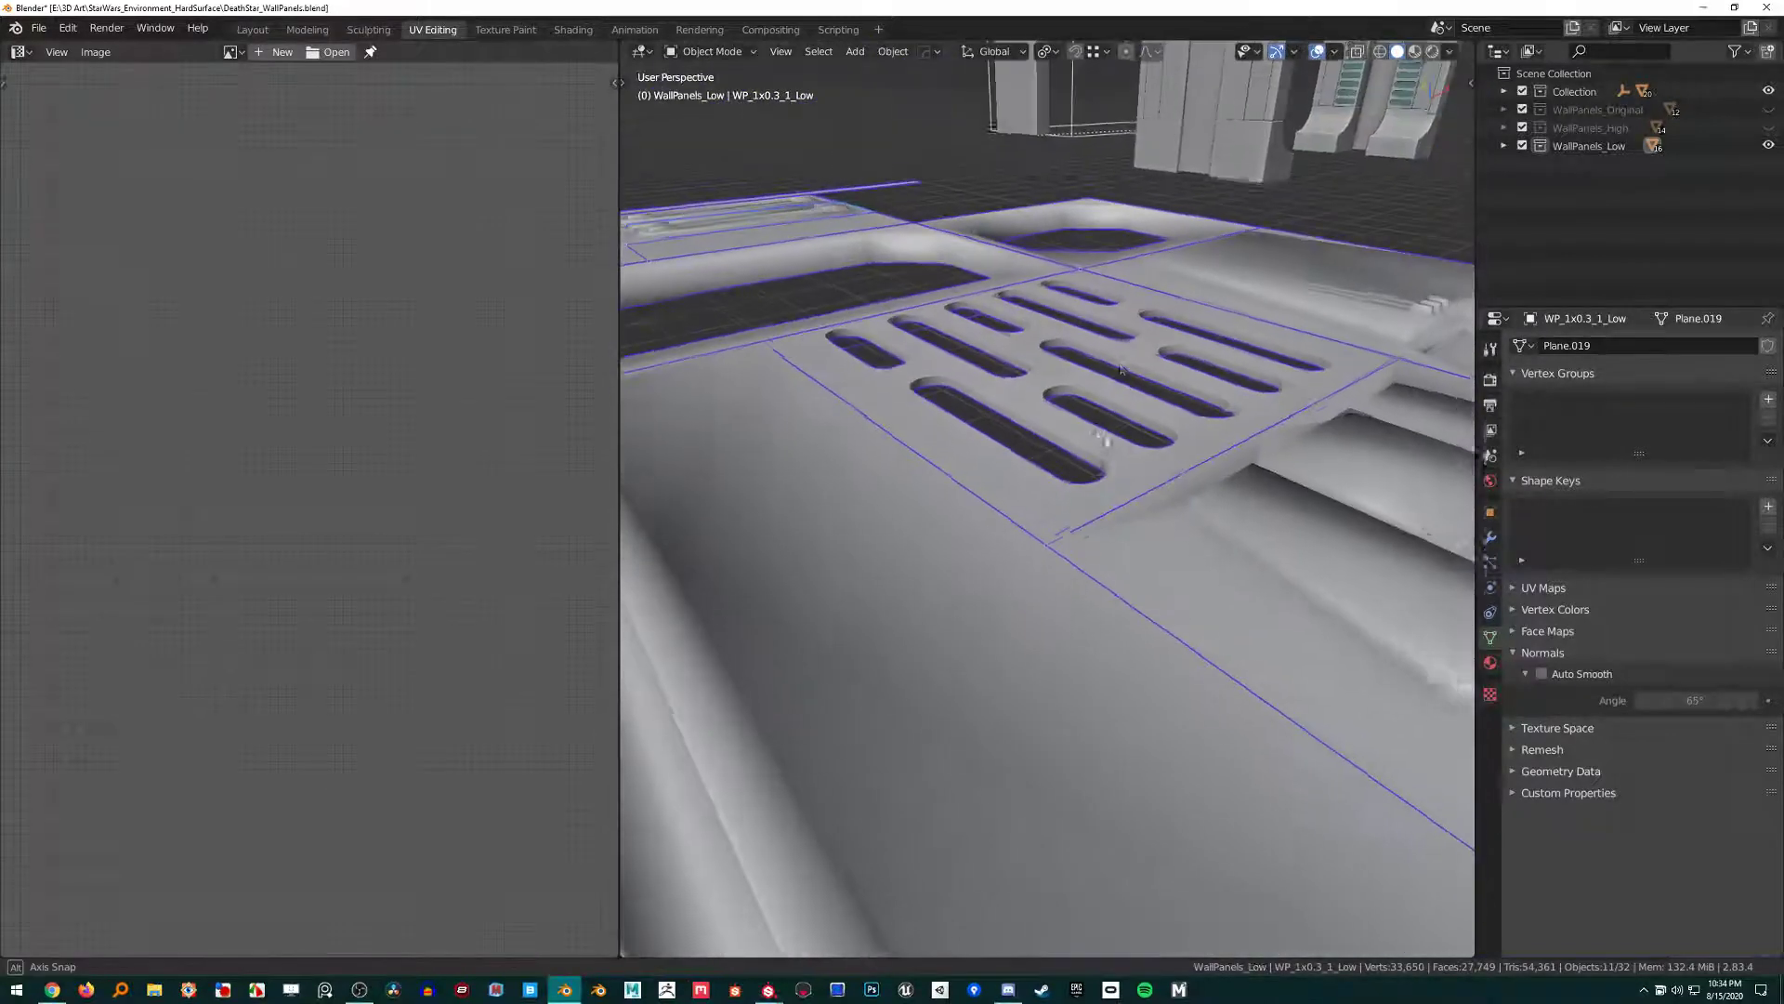
middle_click_drag(1078, 306, 1086, 450, "shift")
key("Tab")
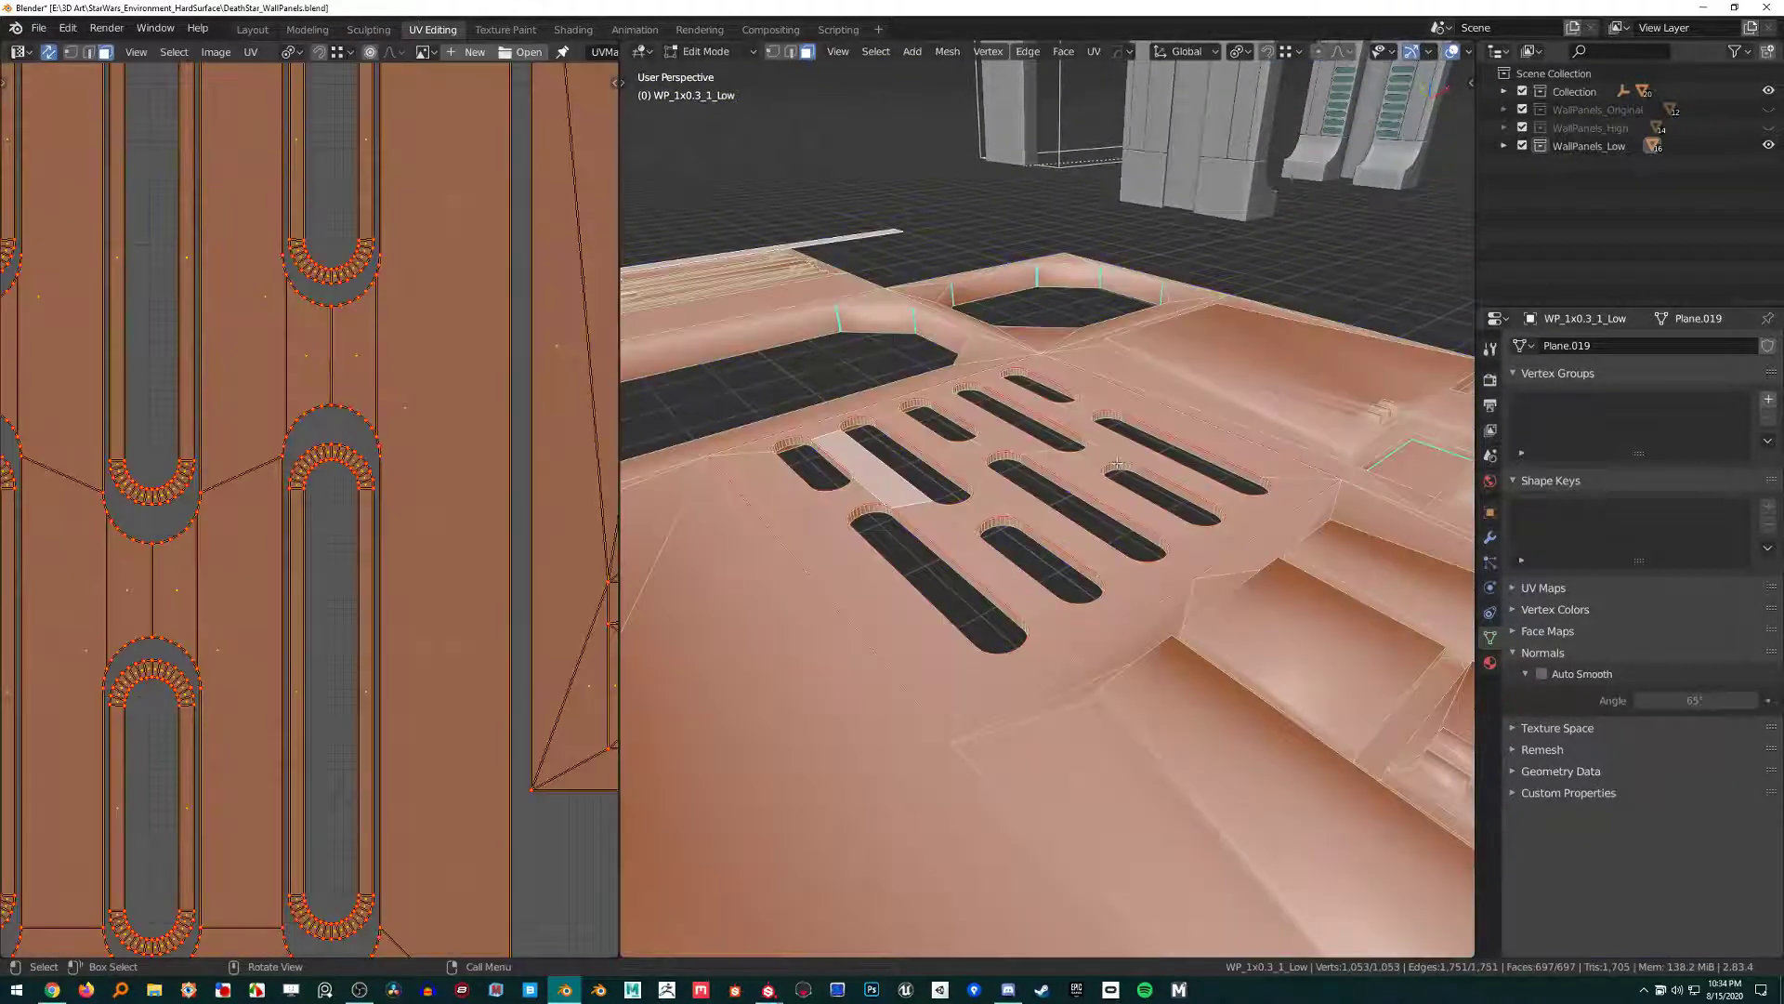
key("Tab")
scroll(1106, 491, "up", 6)
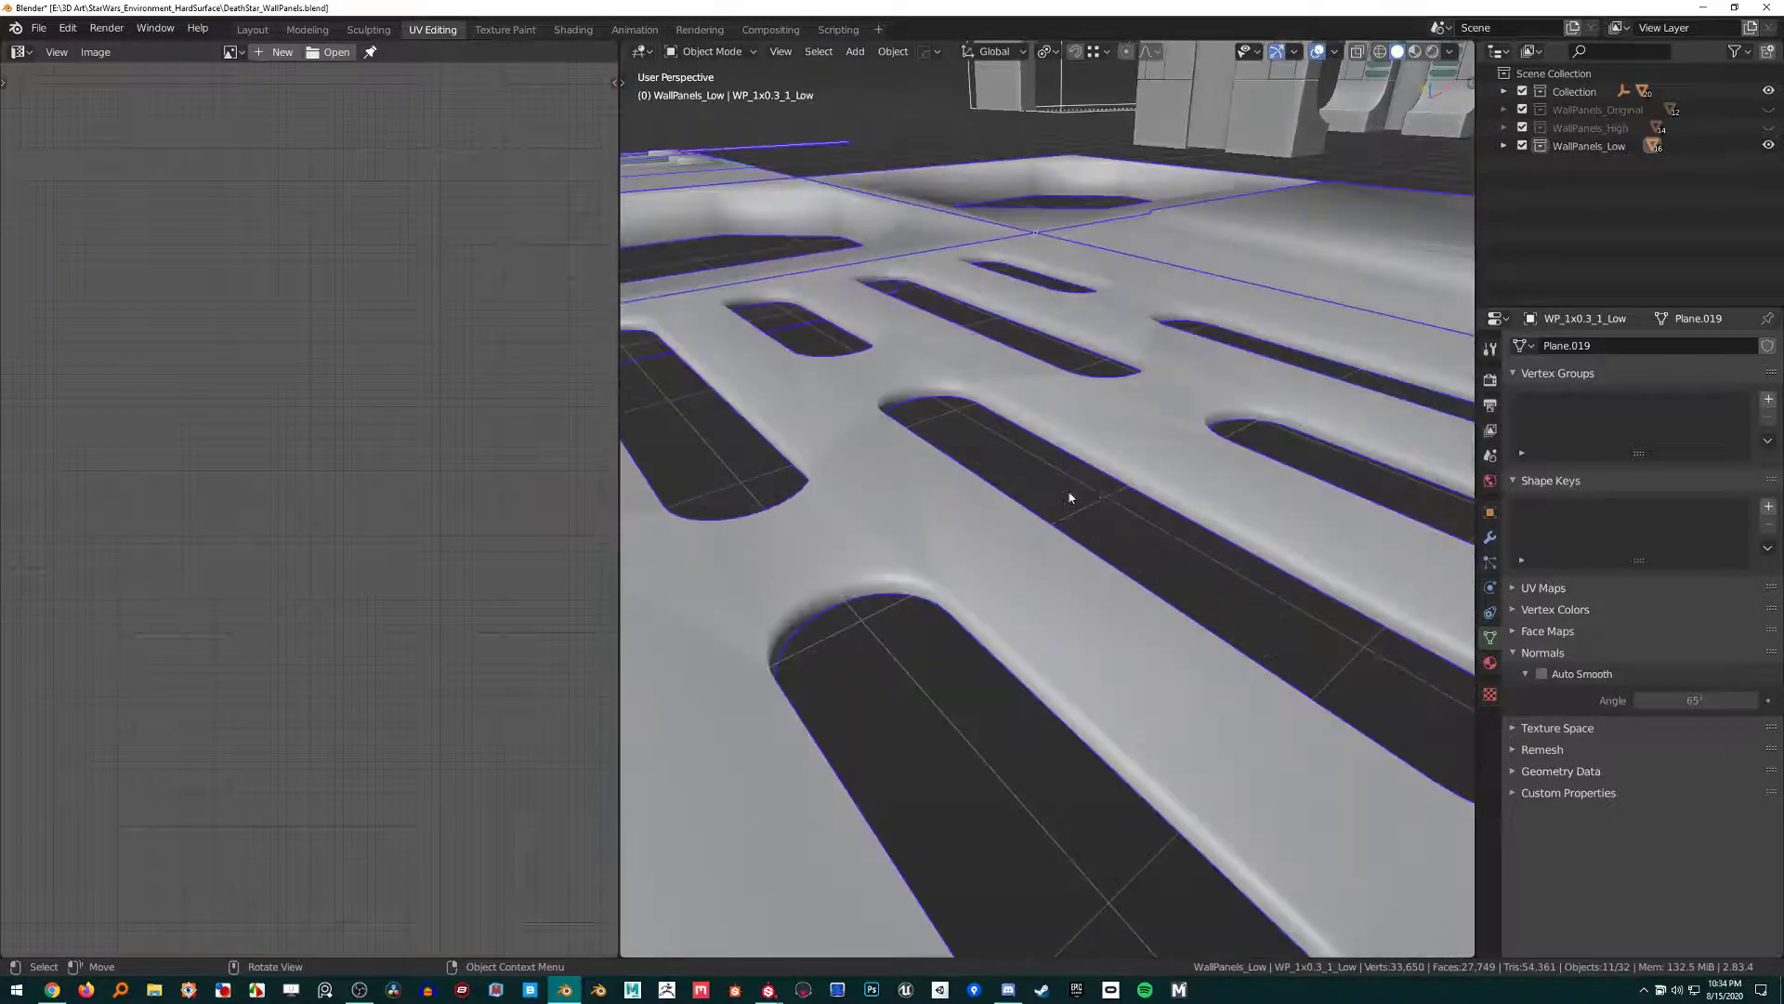
middle_click_drag(1018, 587, 1076, 646, "shift")
middle_click_drag(1010, 583, 1043, 507)
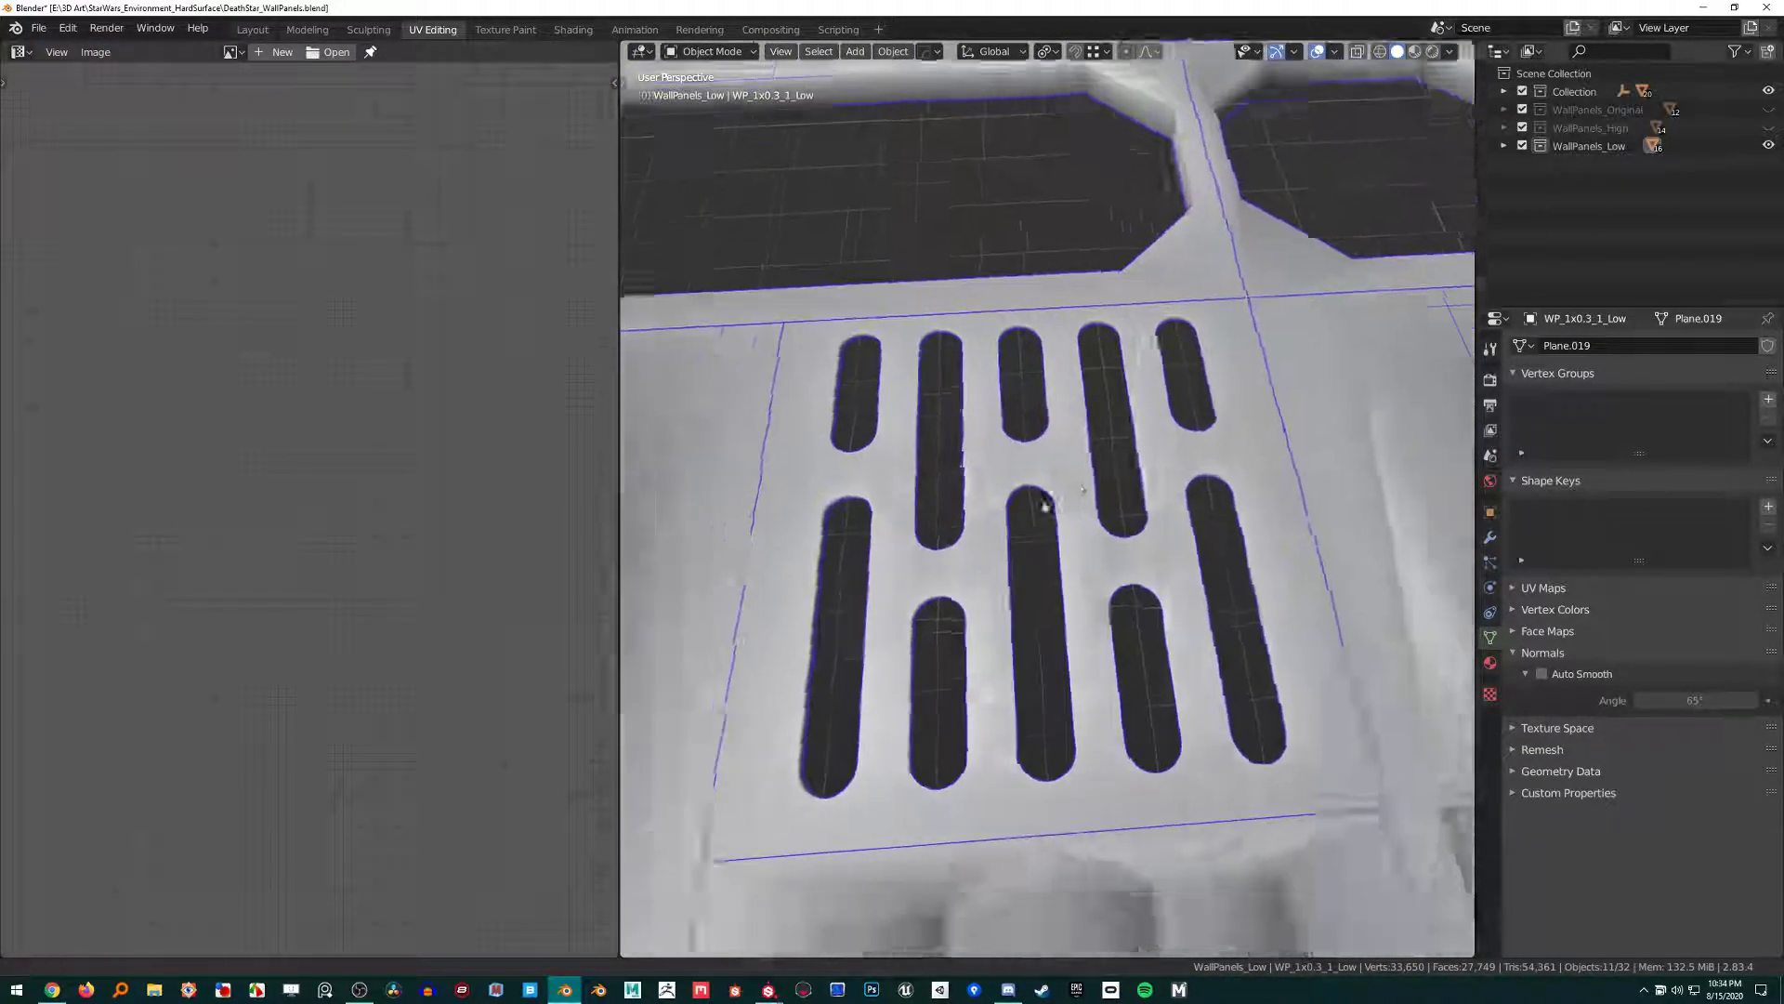
scroll(1043, 521, "up", 4)
Display the modifier settings of the active low-poly panel and inspect the slotted panel's surface.
left_click(1490, 537)
left_click(1611, 456)
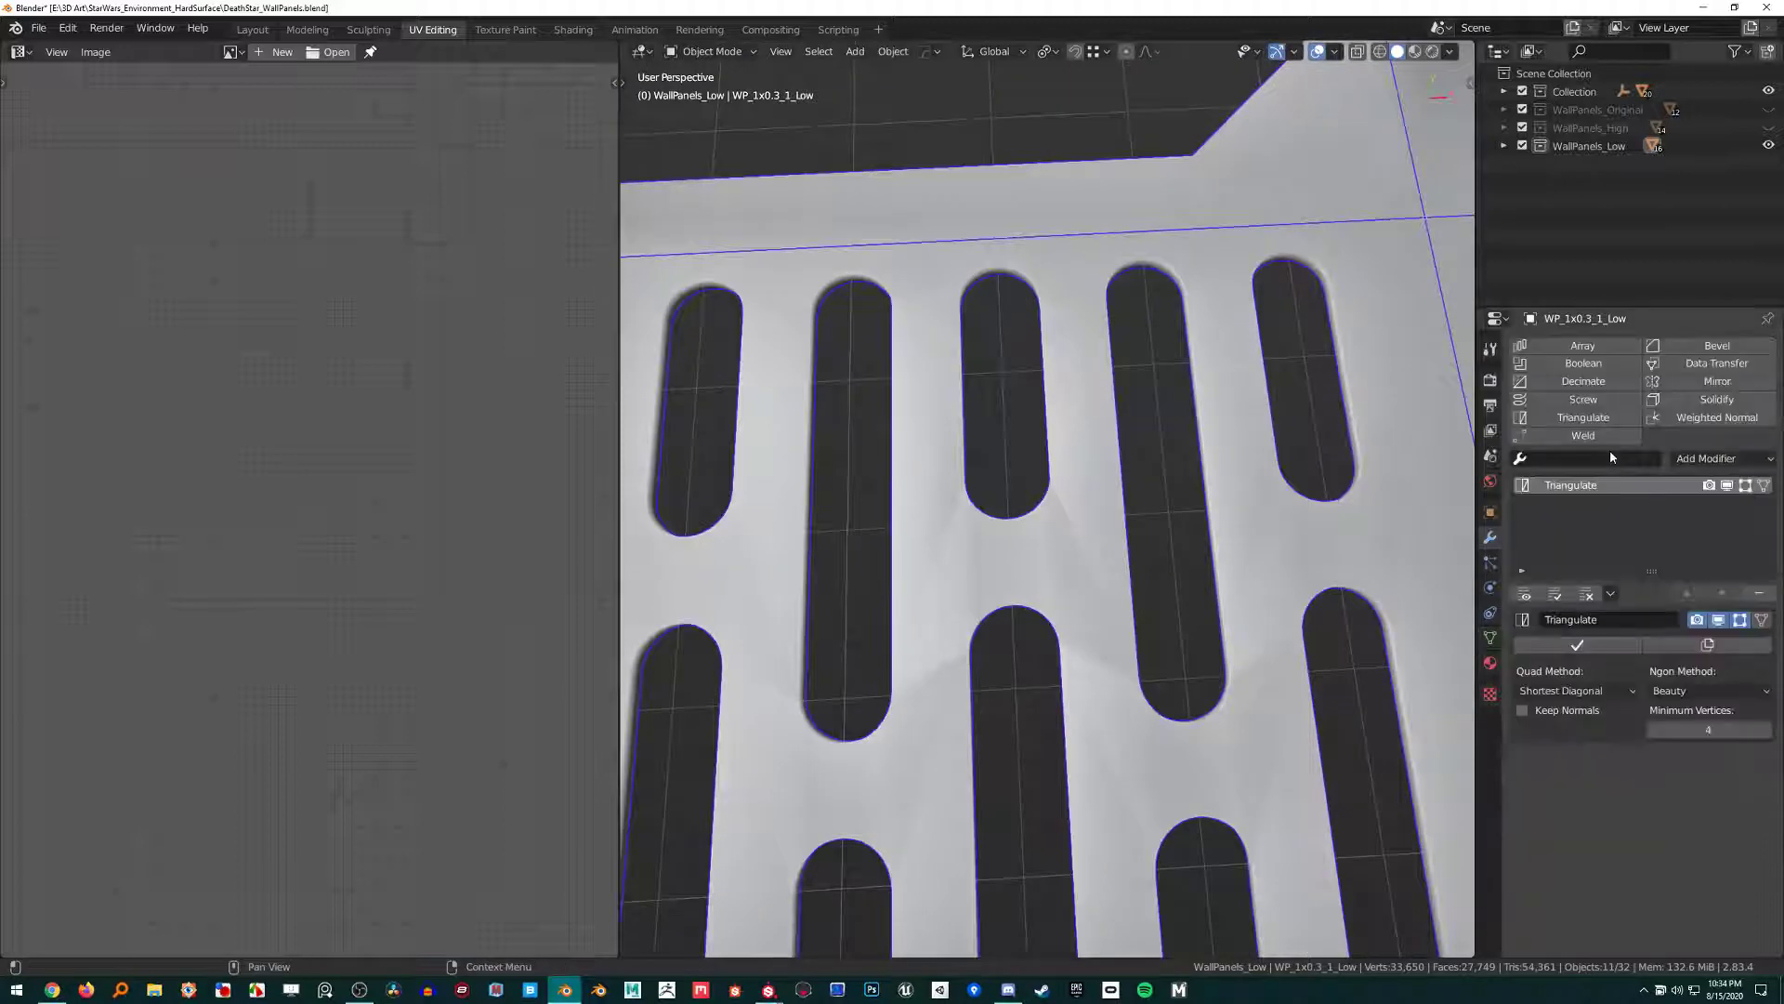
scroll(1064, 530, "down", 4)
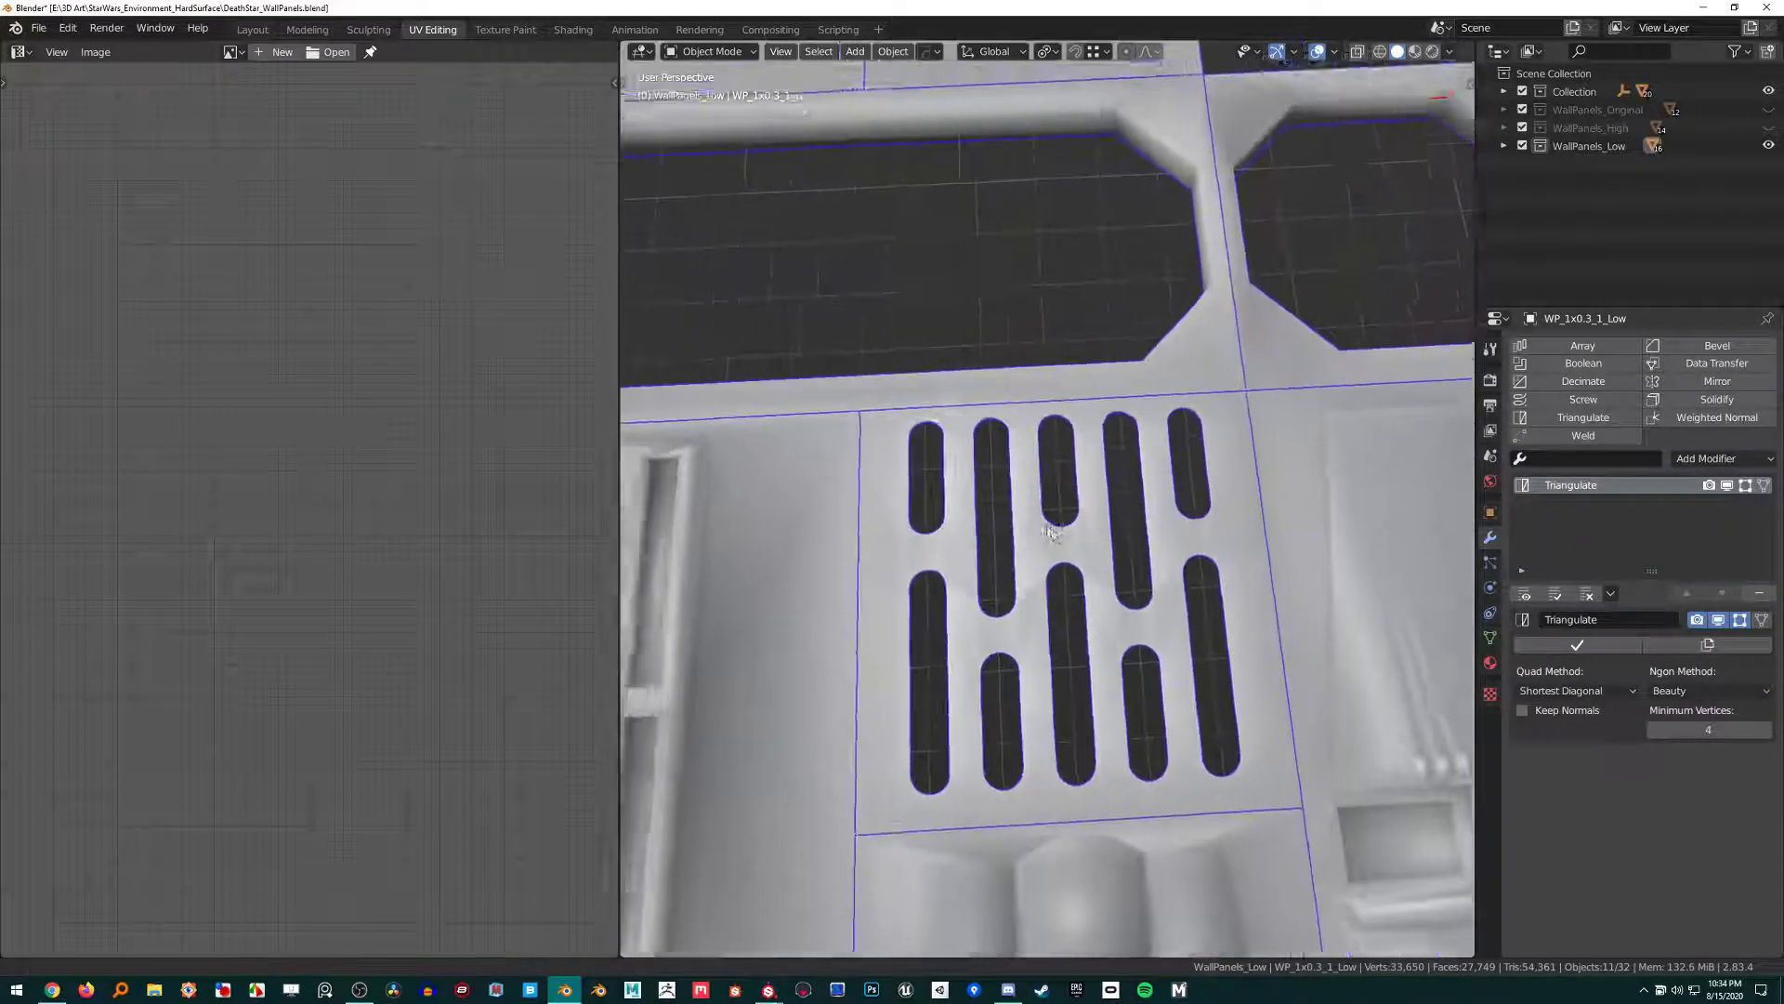
scroll(1057, 531, "up", 3)
middle_click_drag(1056, 533, 1070, 429, "shift")
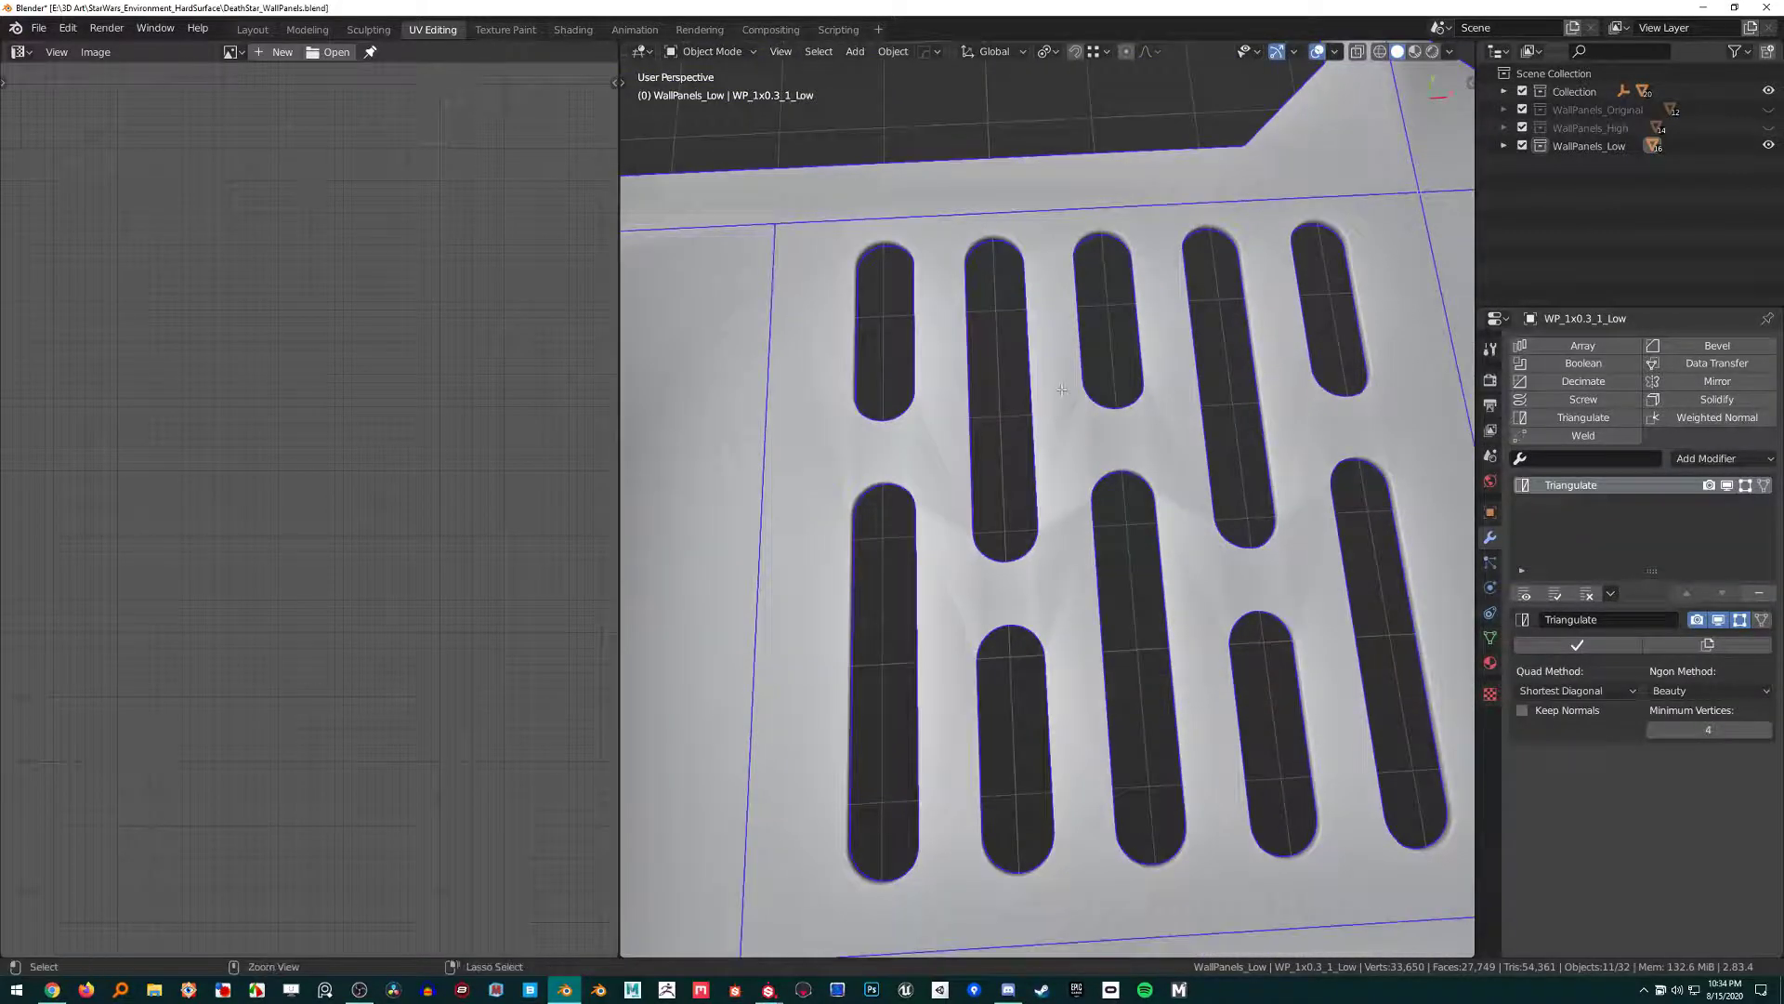
Enter and leave Edit Mode to refresh the meshes, and compare the shading of the slotted panel with the neighboring panels.
key("Tab")
key("Tab")
middle_click_drag(1061, 391, 968, 299)
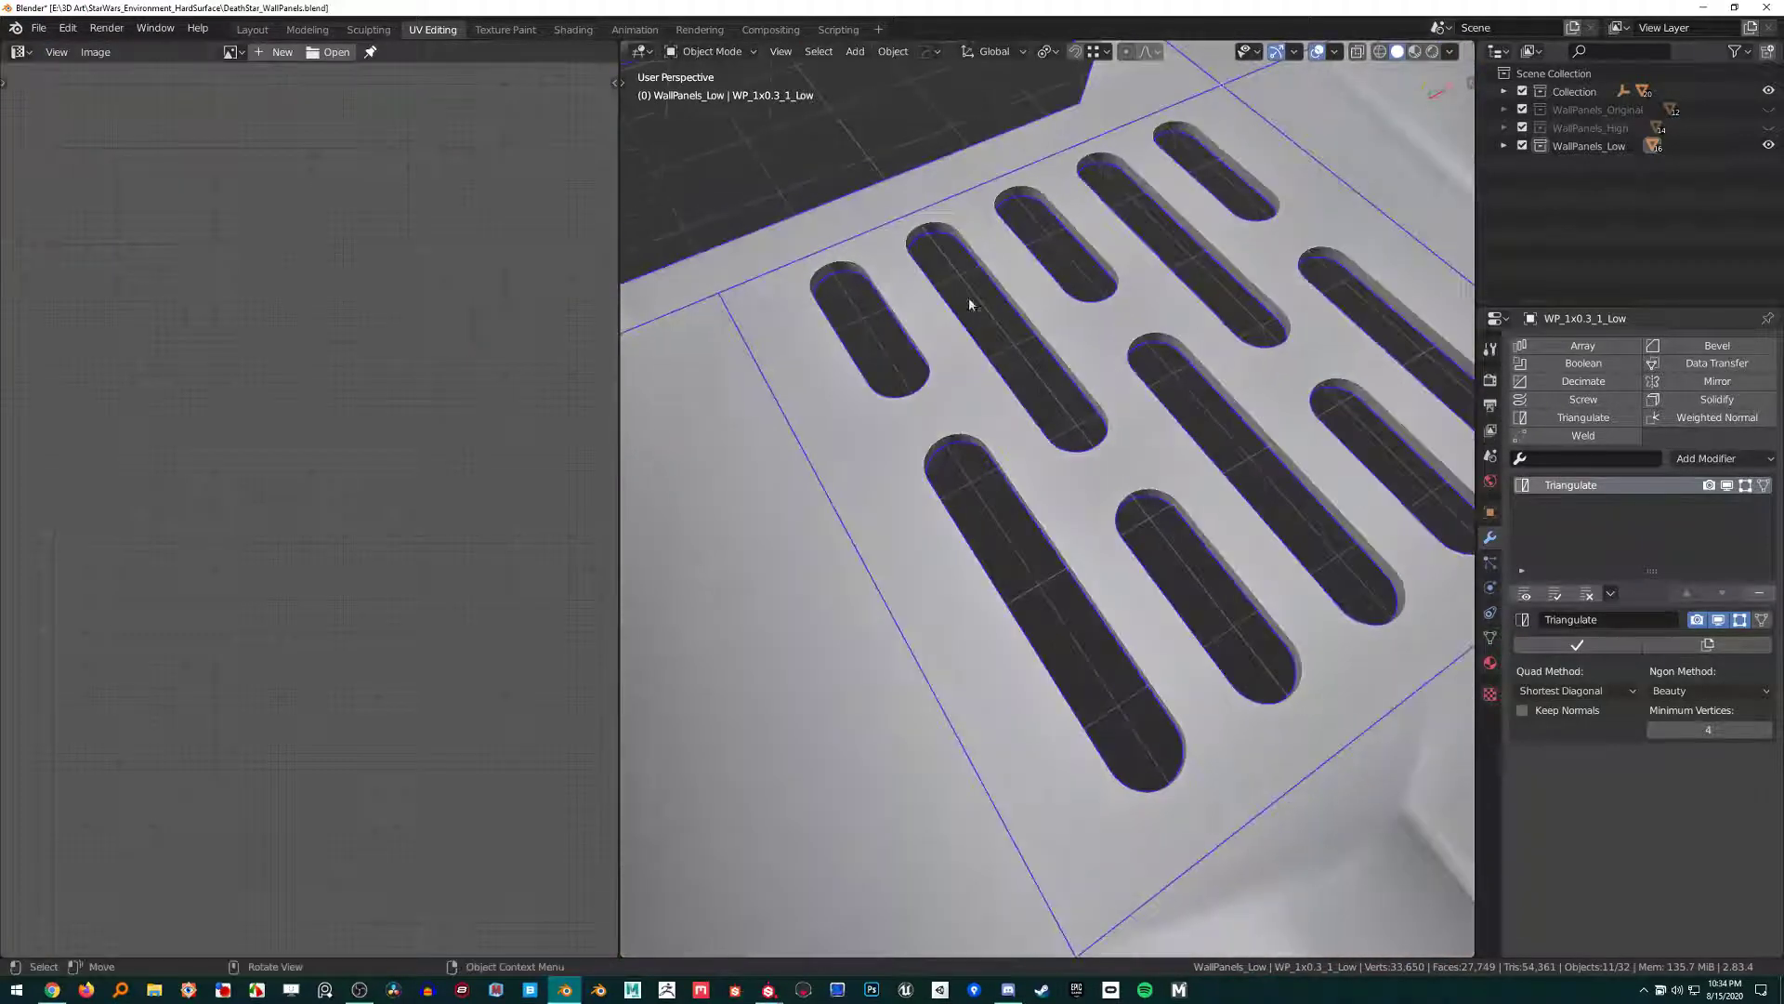
scroll(968, 300, "down", 5)
scroll(1197, 455, "up", 3)
middle_click_drag(1357, 525, 1153, 514, "shift")
scroll(1126, 504, "up", 4)
scroll(1046, 490, "down", 6)
middle_click_drag(990, 586, 1119, 554)
scroll(1119, 554, "up", 4)
middle_click_drag(1069, 689, 971, 638, "shift")
middle_click_drag(984, 439, 1048, 486)
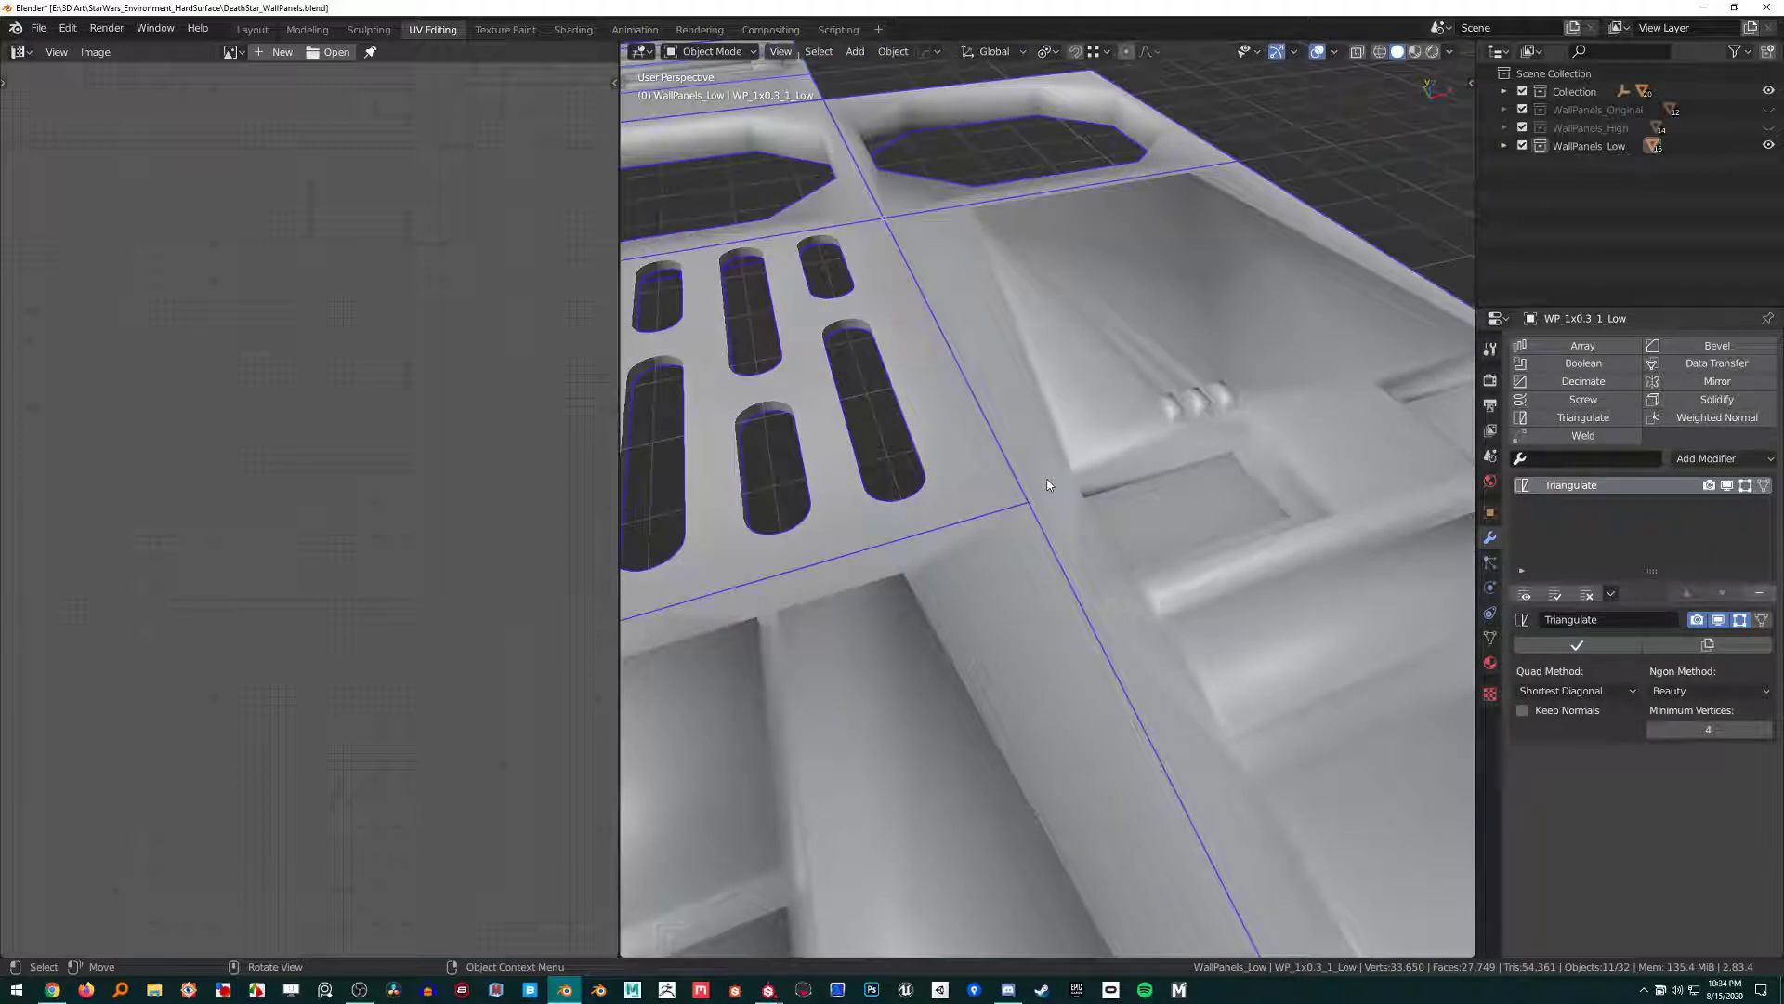
Open the recessed wall panel beside the slotted panel in Edit Mode and select its large sloped face.
middle_click_drag(1019, 323, 1058, 448, "shift")
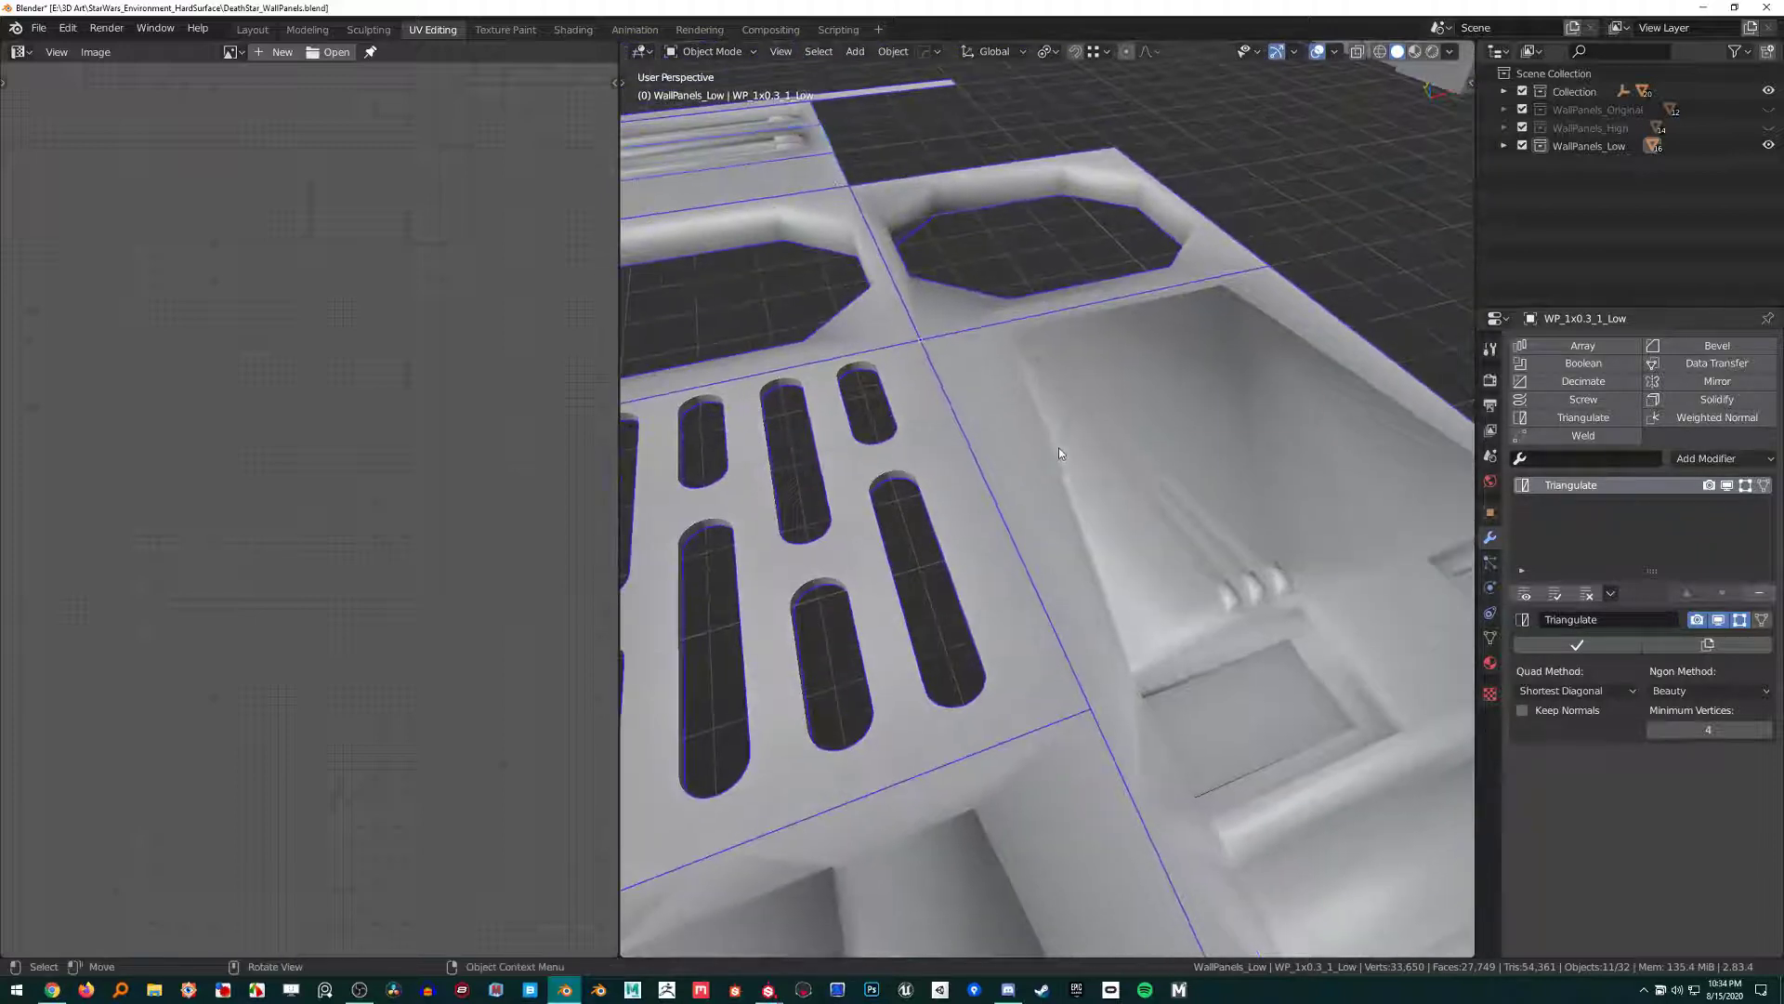
scroll(1106, 529, "up", 4)
left_click(1125, 542)
key("Tab")
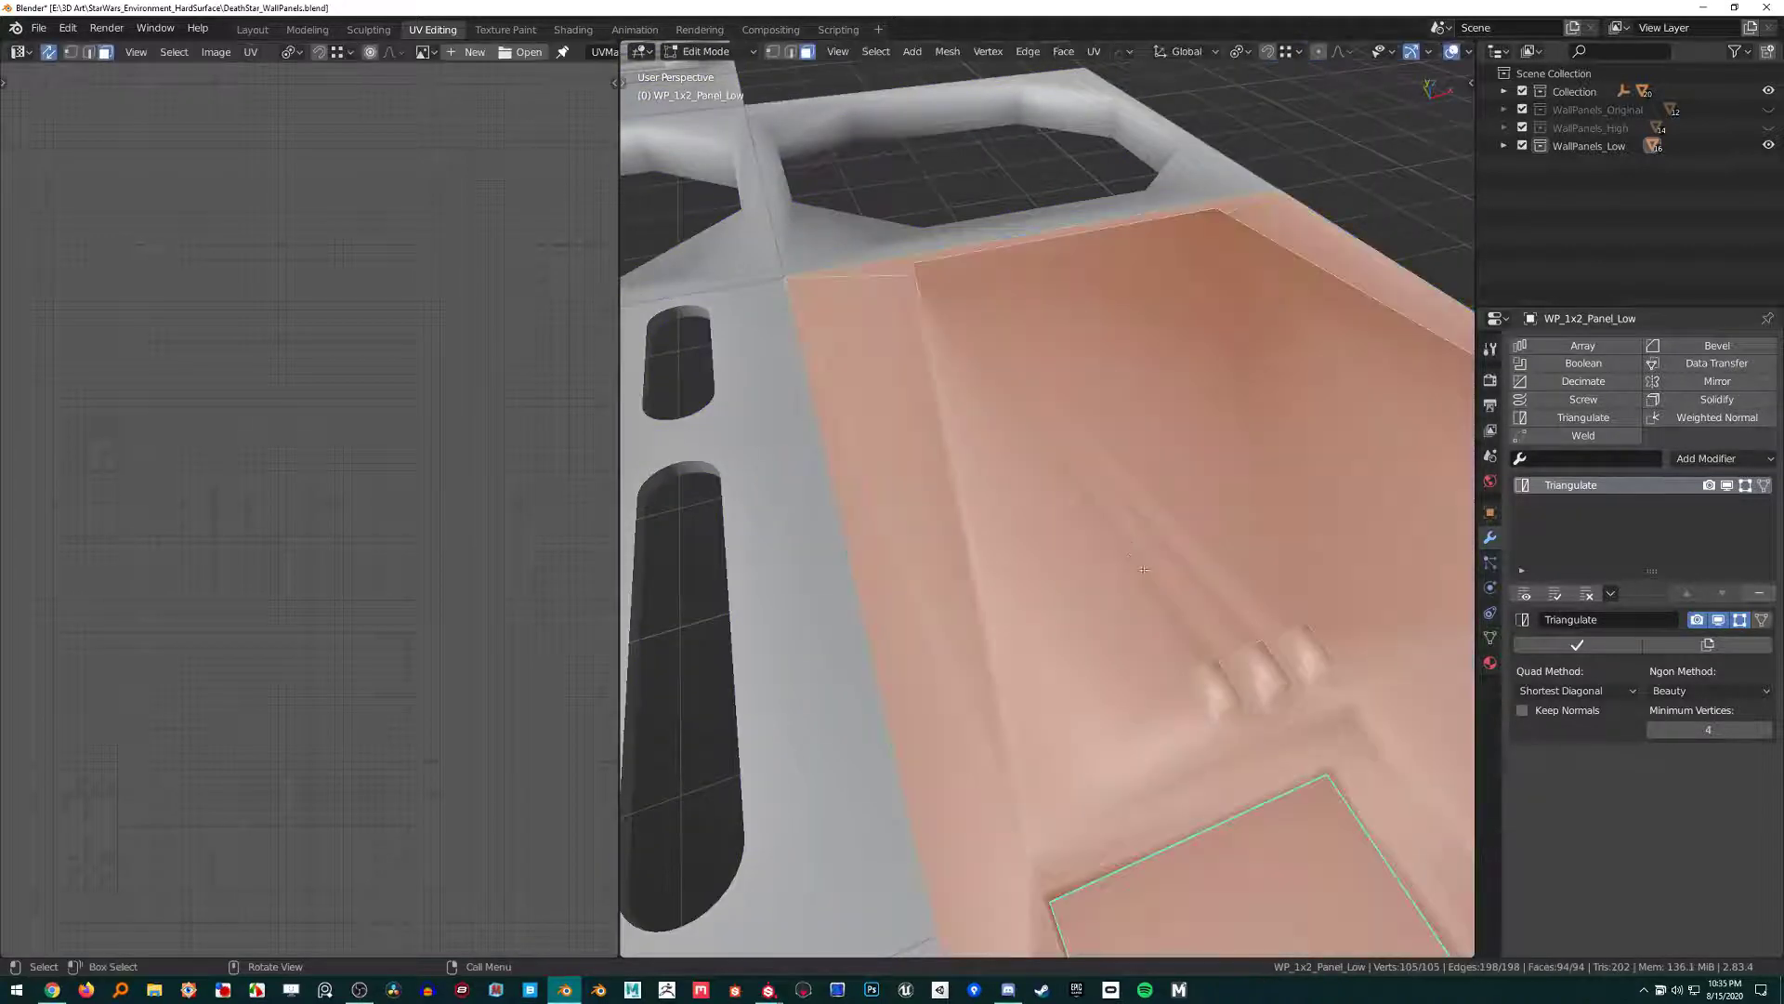
left_click(1124, 546)
Inspect the sloped face's outline in the UV layout around the three small blocks.
scroll(298, 372, "down", 3)
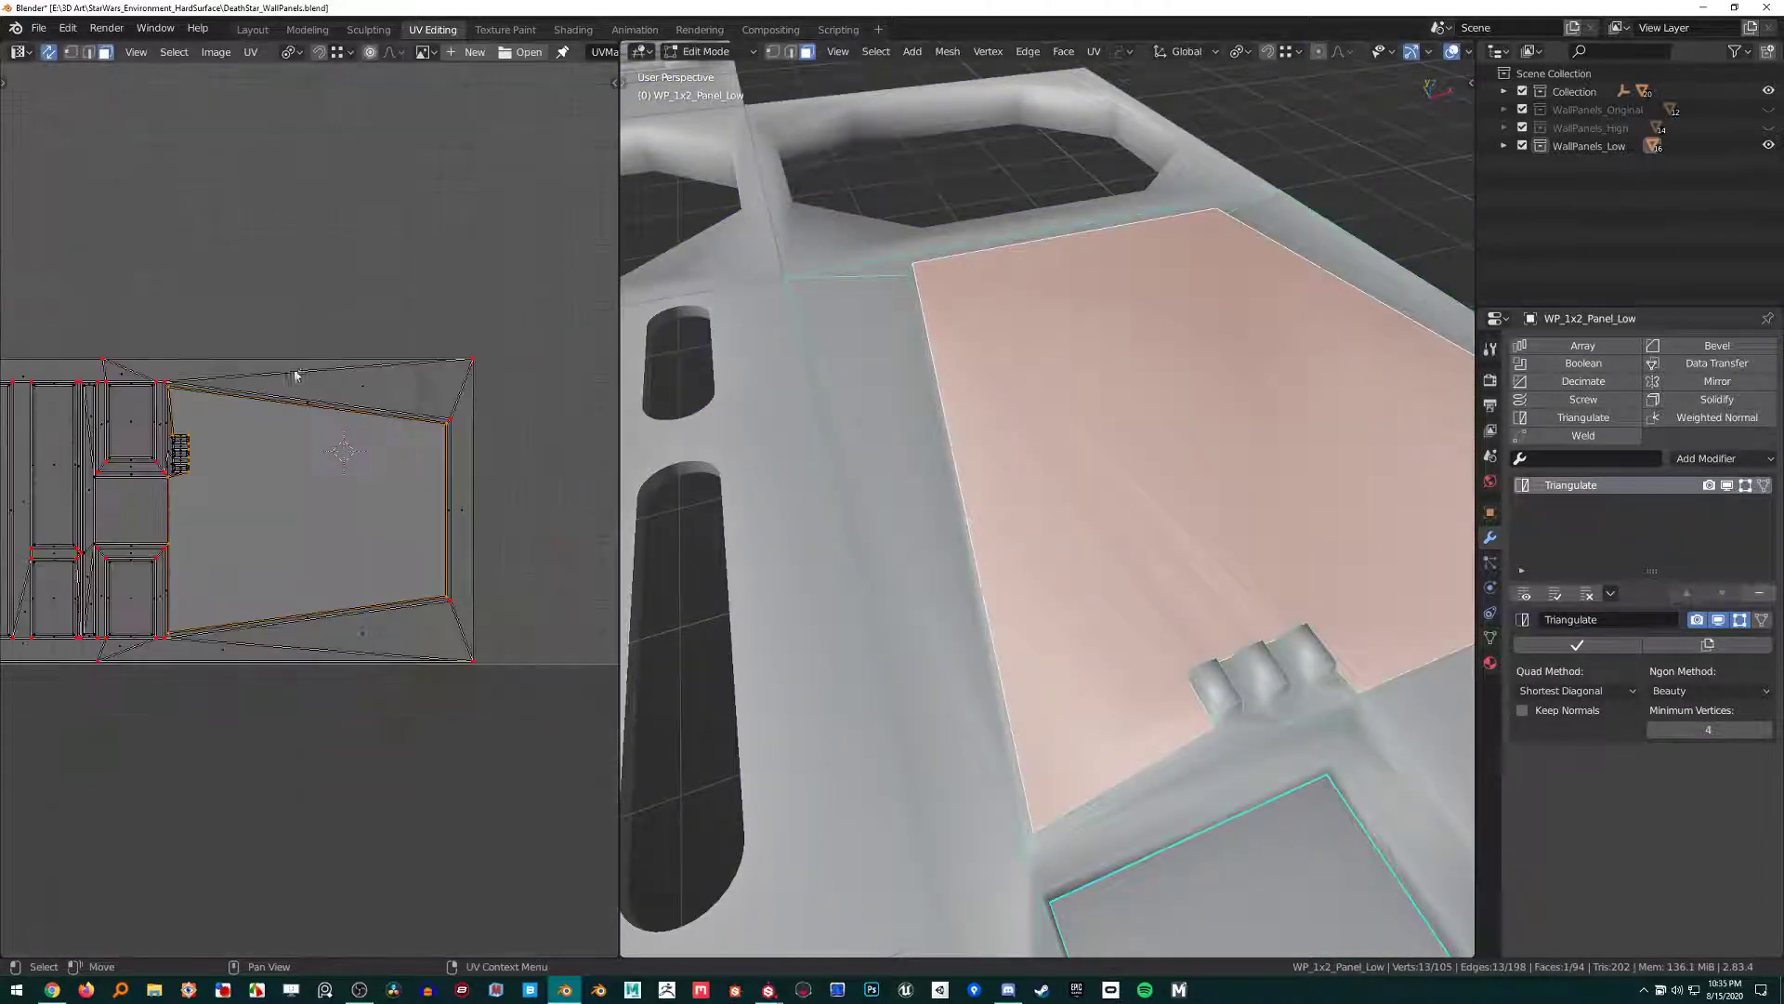
scroll(265, 465, "up", 7)
middle_click_drag(265, 472, 414, 482)
scroll(1274, 602, "up", 2)
scroll(1273, 602, "down", 3)
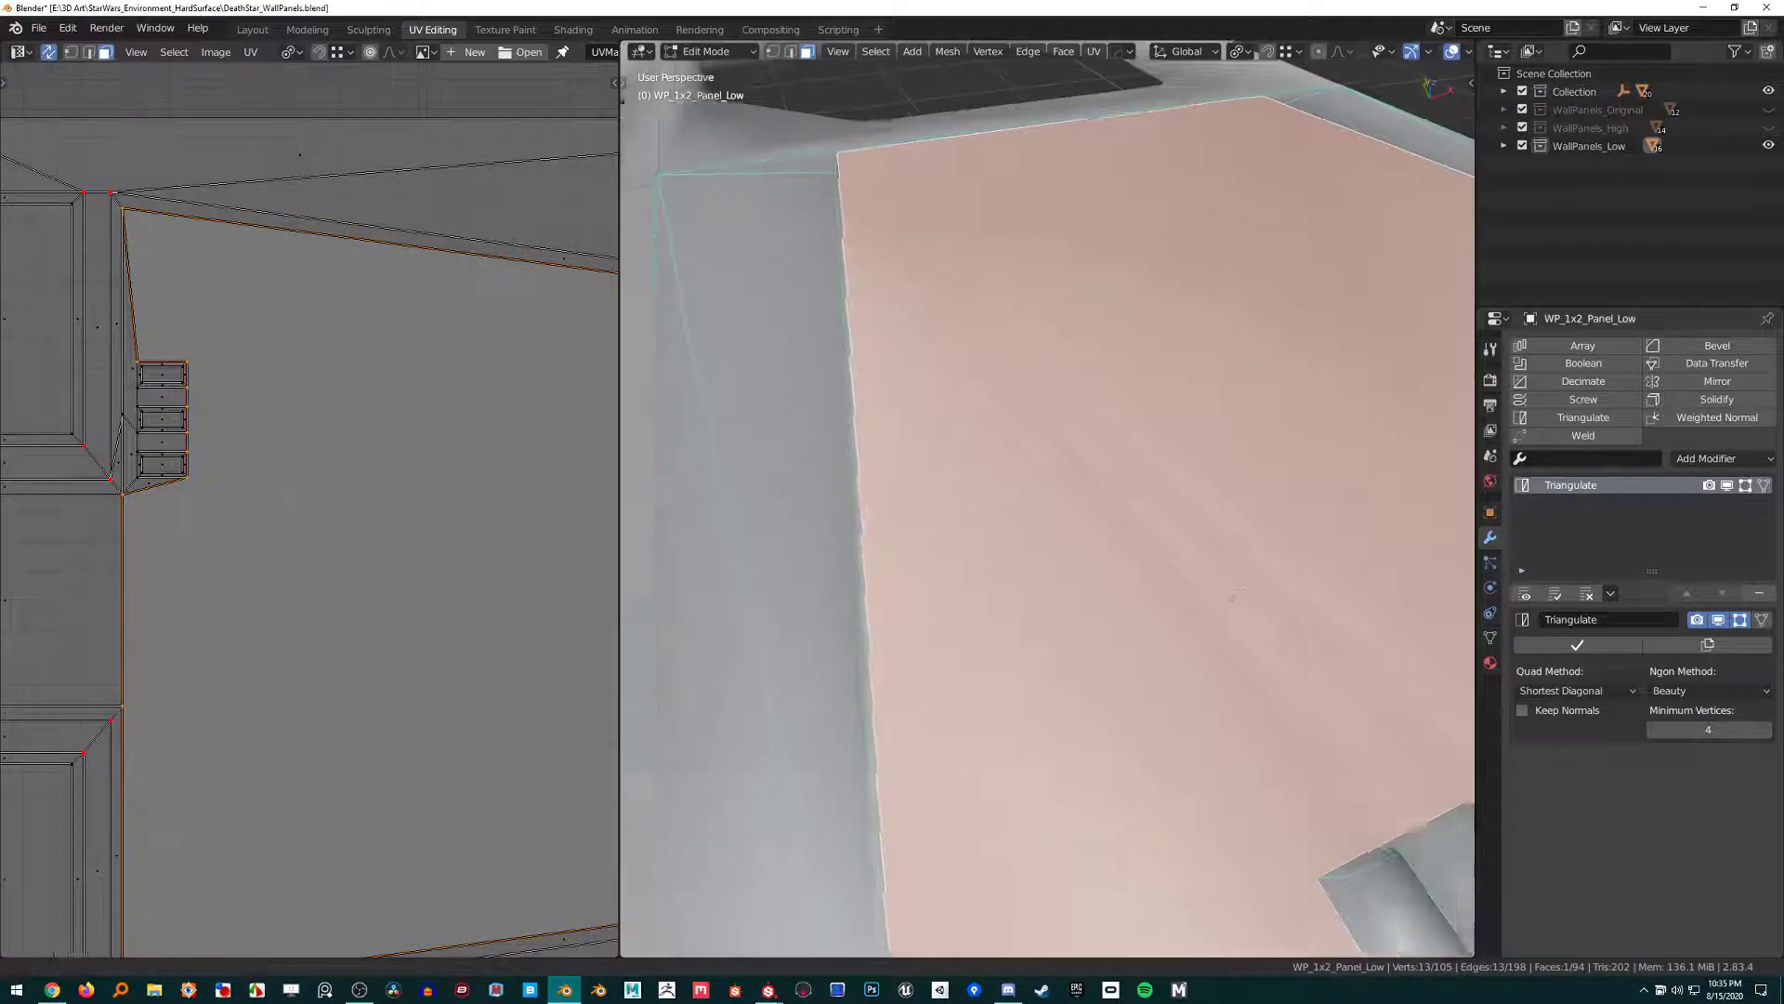
Add the narrow face between two small blocks to the selection and compare the panel's shading in Object Mode and Edit Mode.
left_click(1083, 589, "shift")
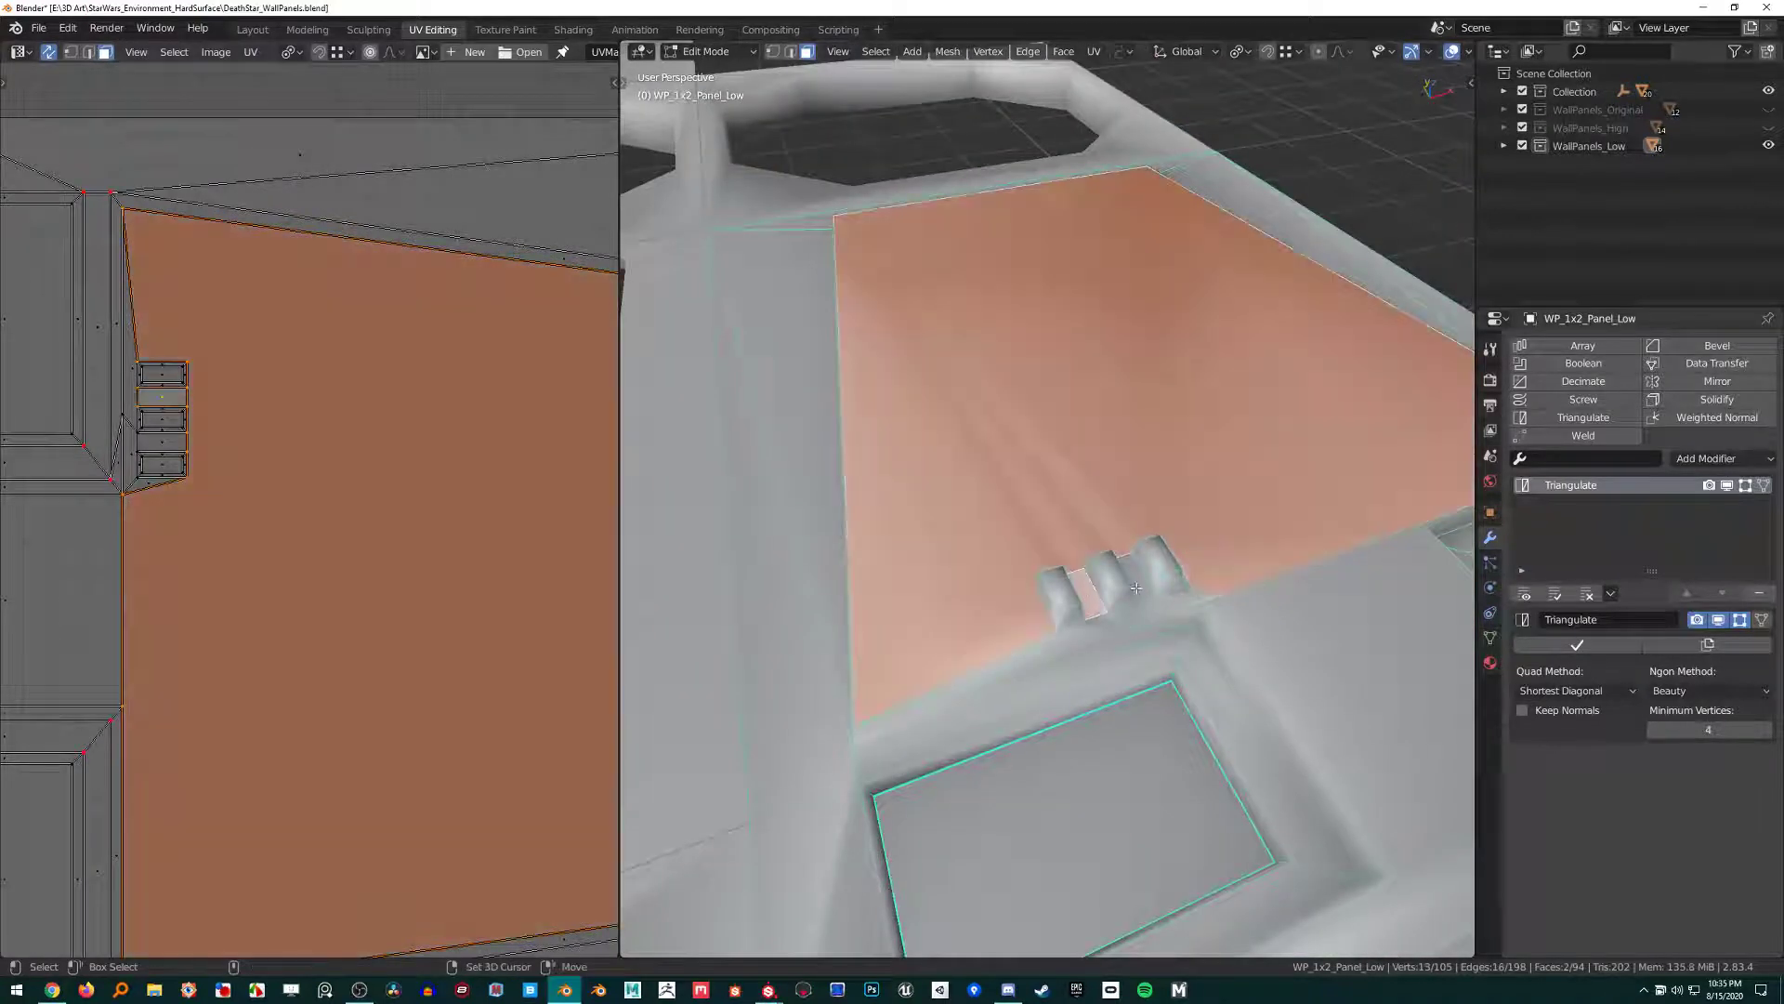
middle_click_drag(1076, 447, 1173, 449, "shift")
key("ctrl+e")
left_click(1171, 493)
key("Tab")
key("Tab")
key("Tab")
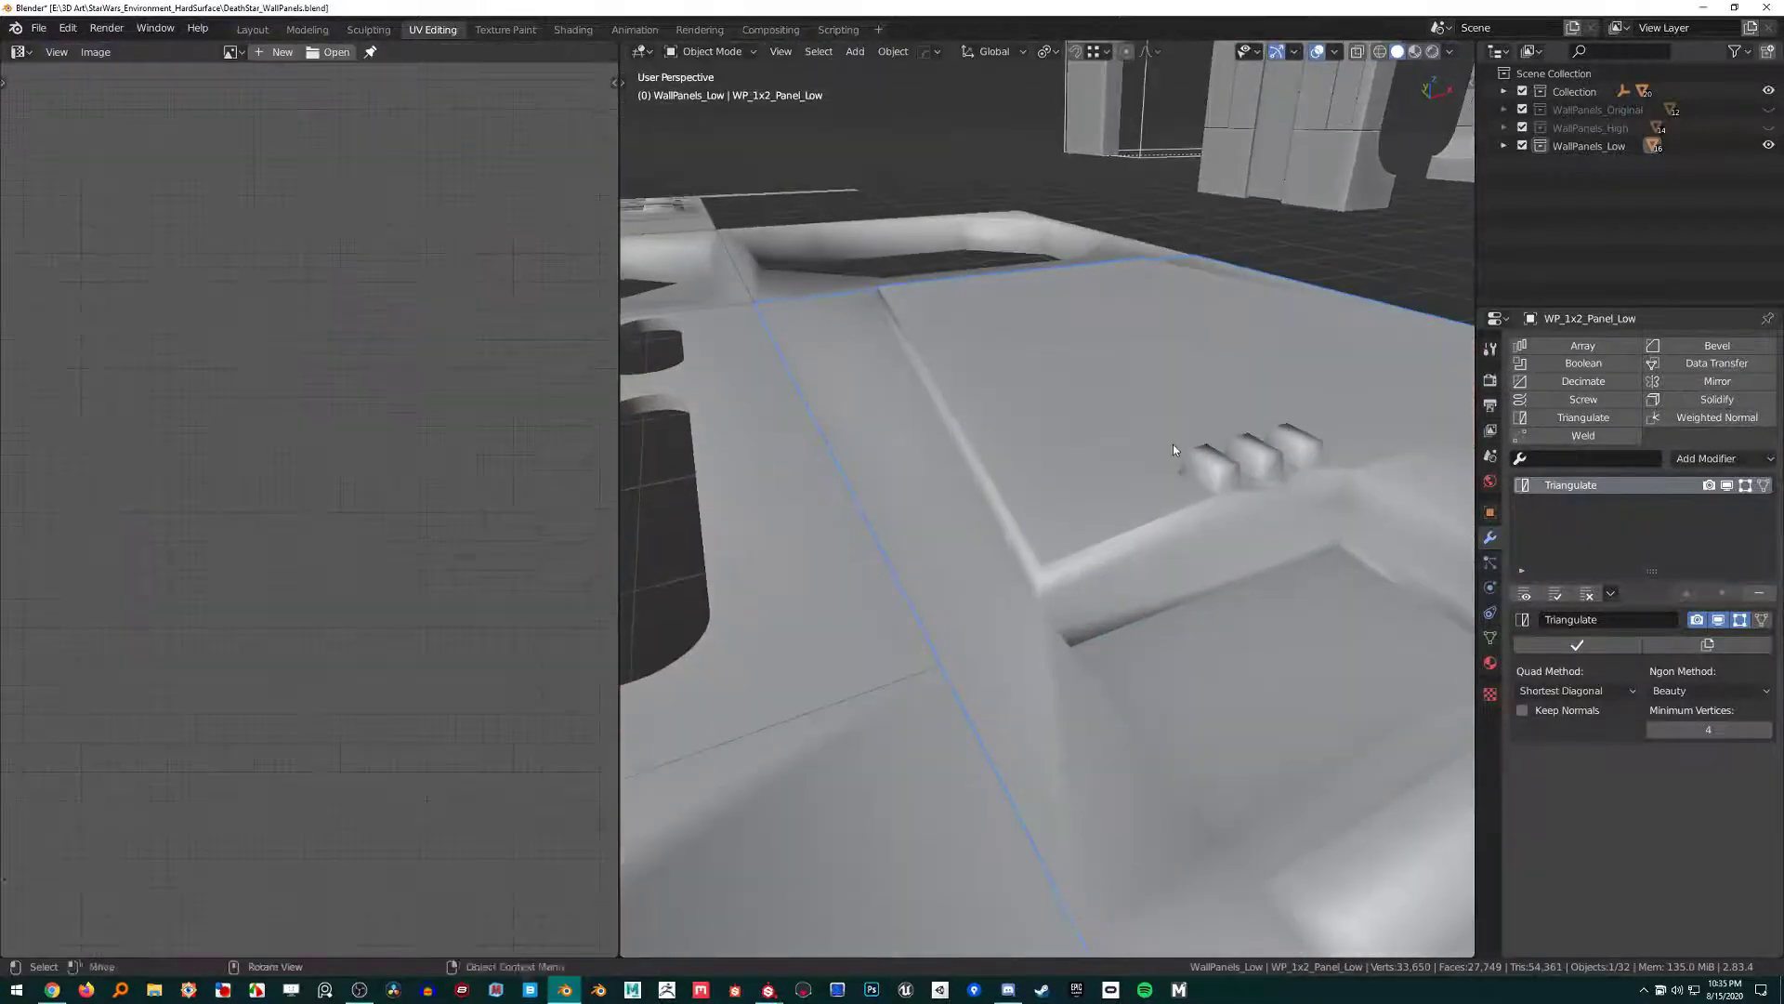
key("Tab")
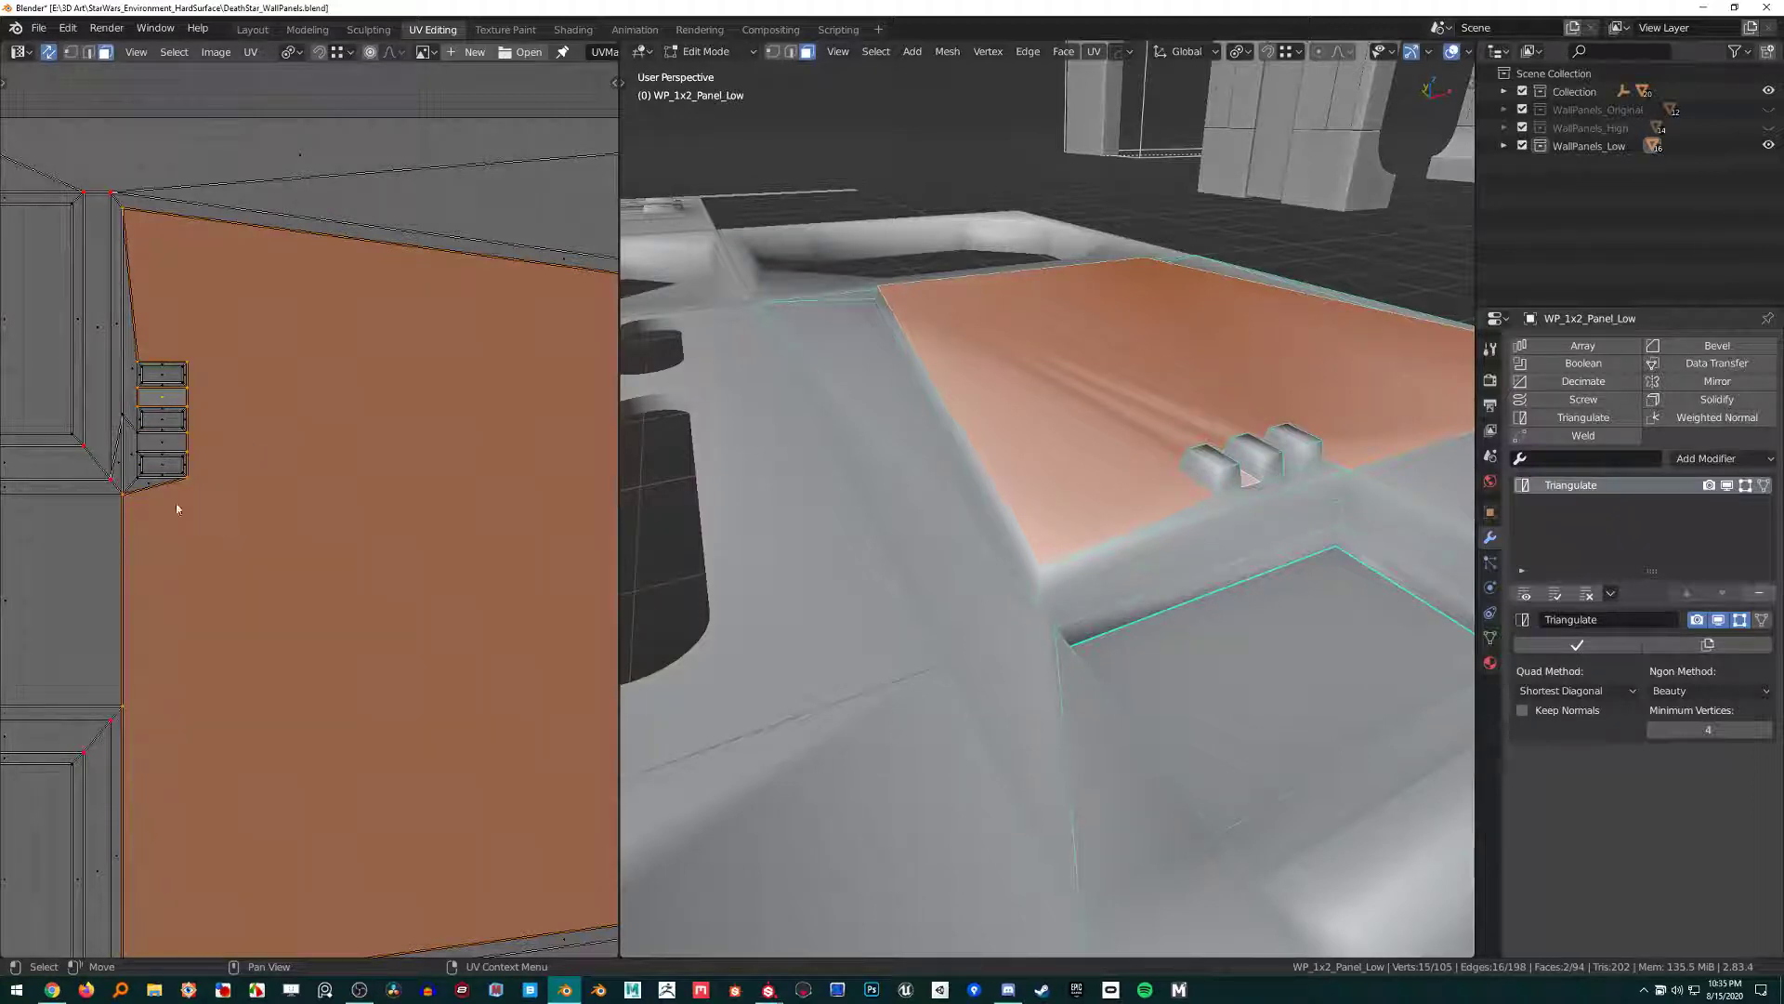
Deselect all faces and examine the small blocks' faces in the UV layout up close.
middle_click_drag(203, 456, 295, 610)
scroll(298, 605, "up", 1)
scroll(304, 598, "down", 3)
key("alt+a")
scroll(323, 578, "up", 3)
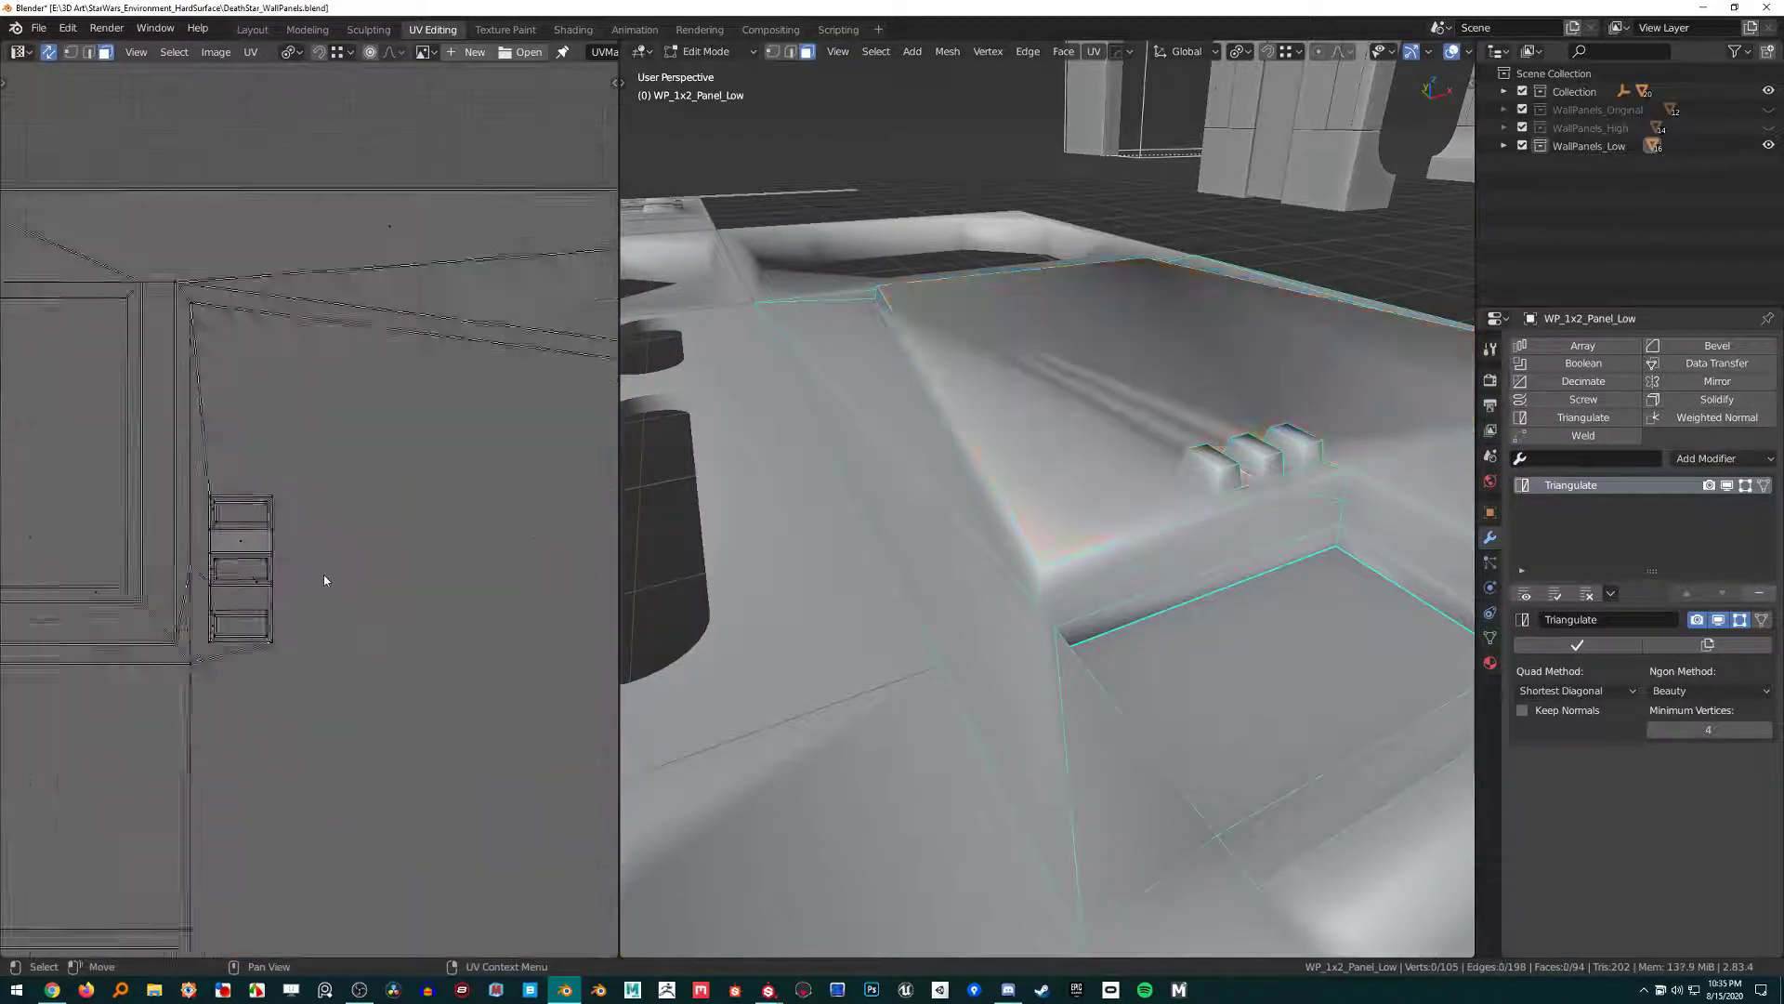
scroll(323, 574, "up", 3)
scroll(1013, 520, "down", 6)
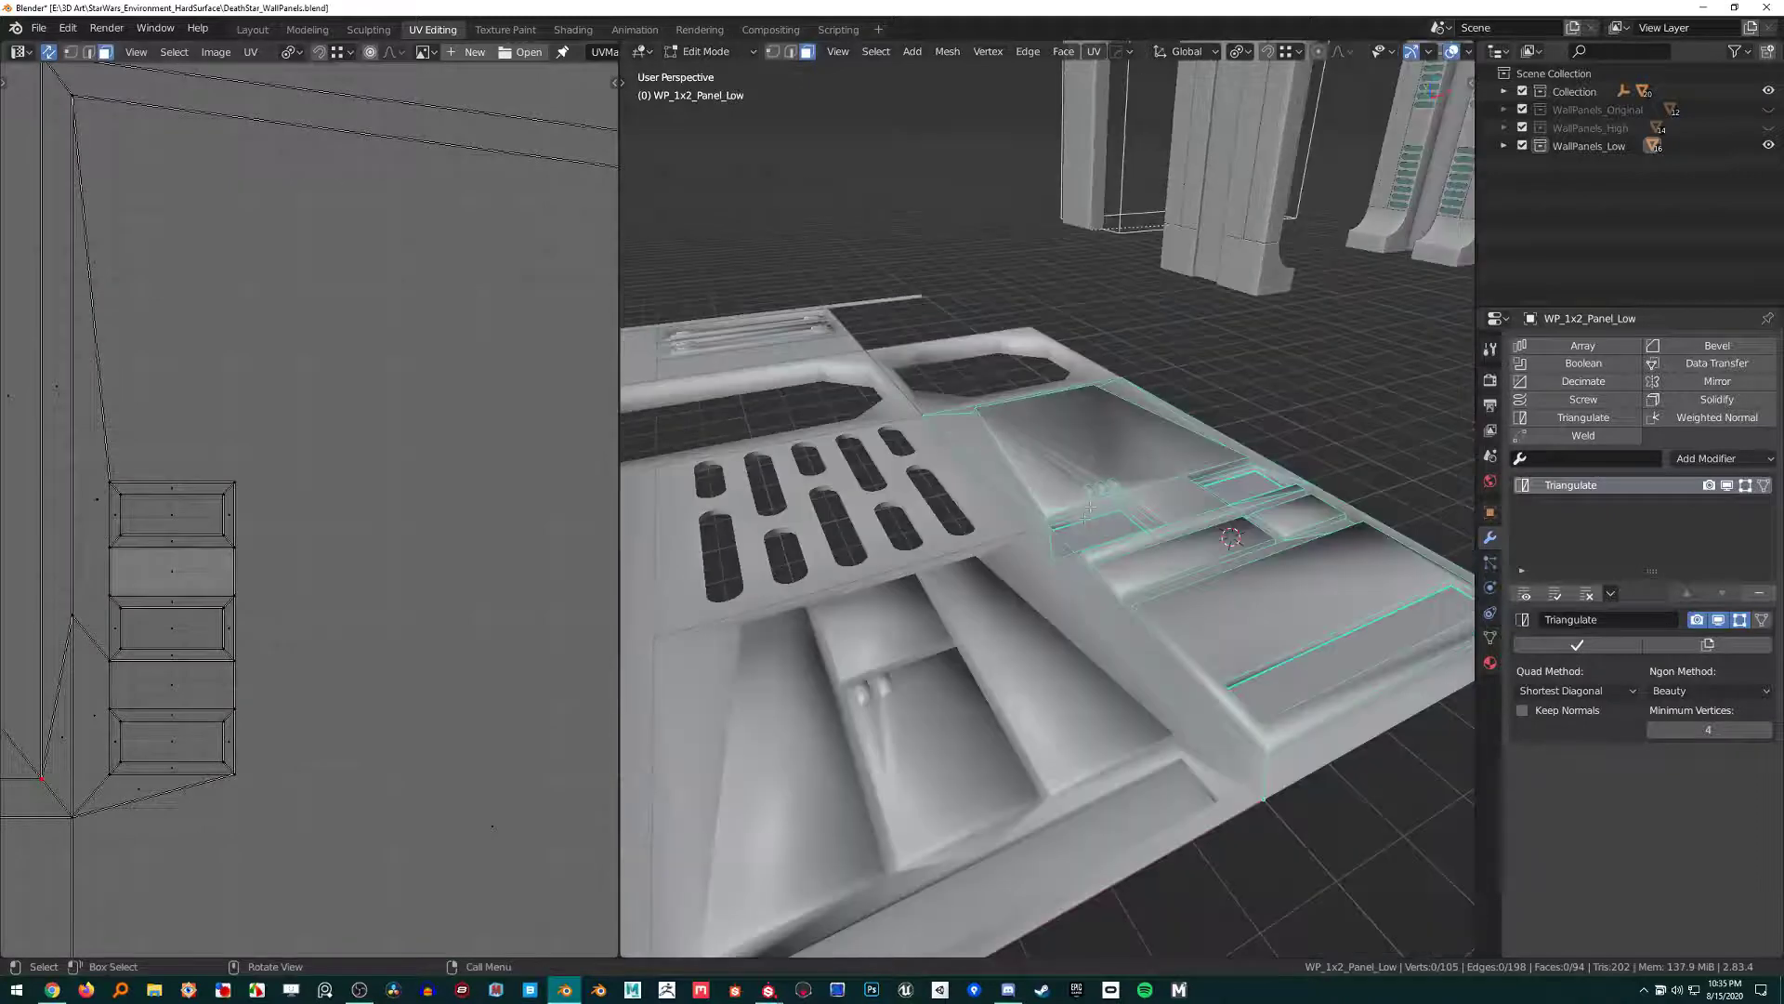
Leave the recessed panel's mesh and open the slotted light panel in Edit Mode.
middle_click_drag(1013, 521, 1042, 563)
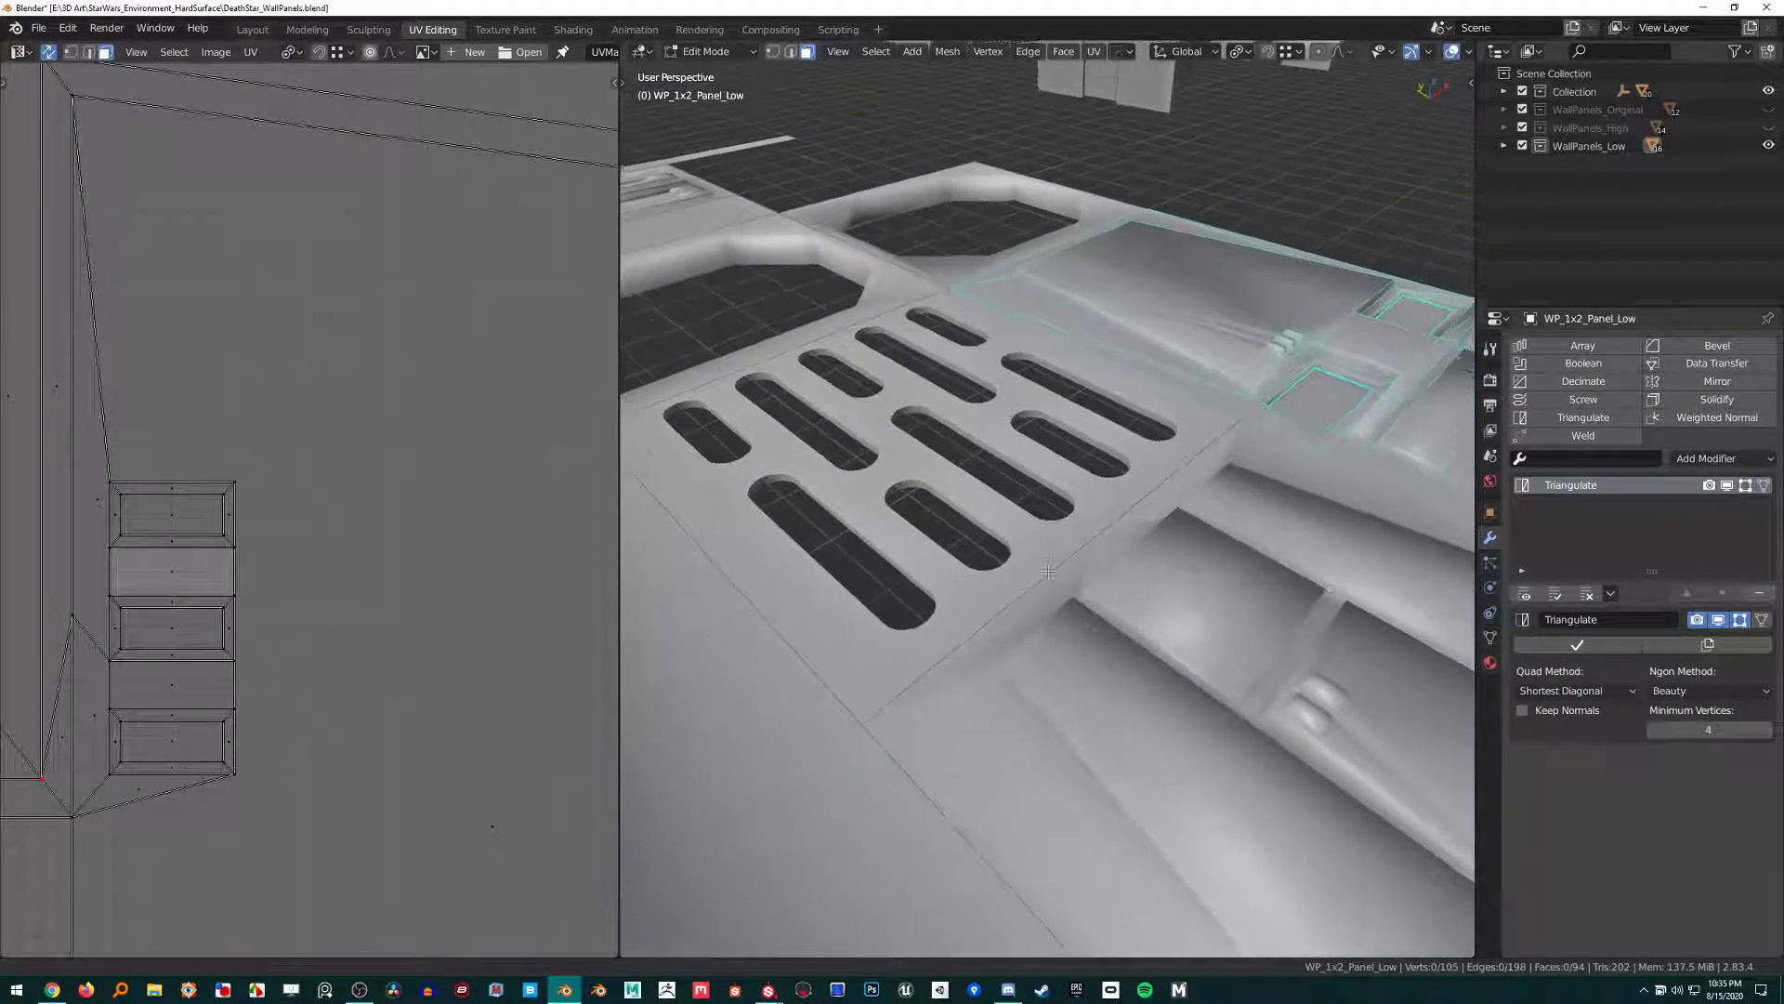
scroll(1036, 526, "up", 2)
key("Tab")
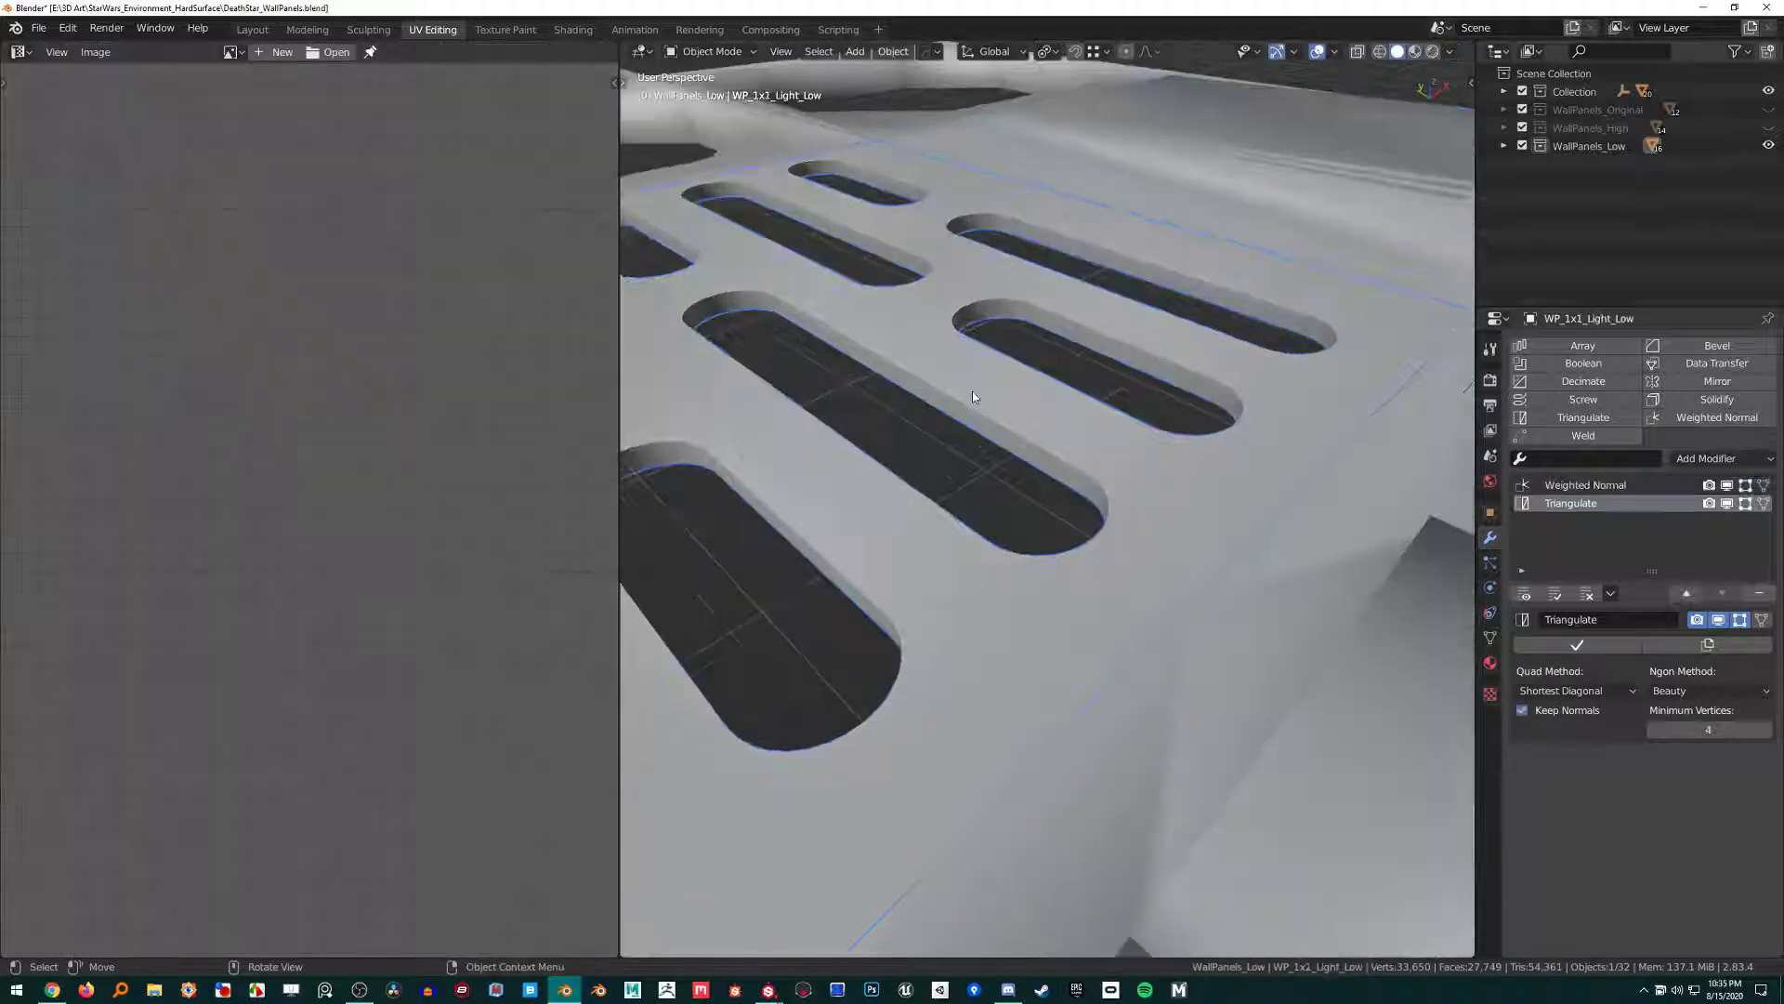
key("Tab")
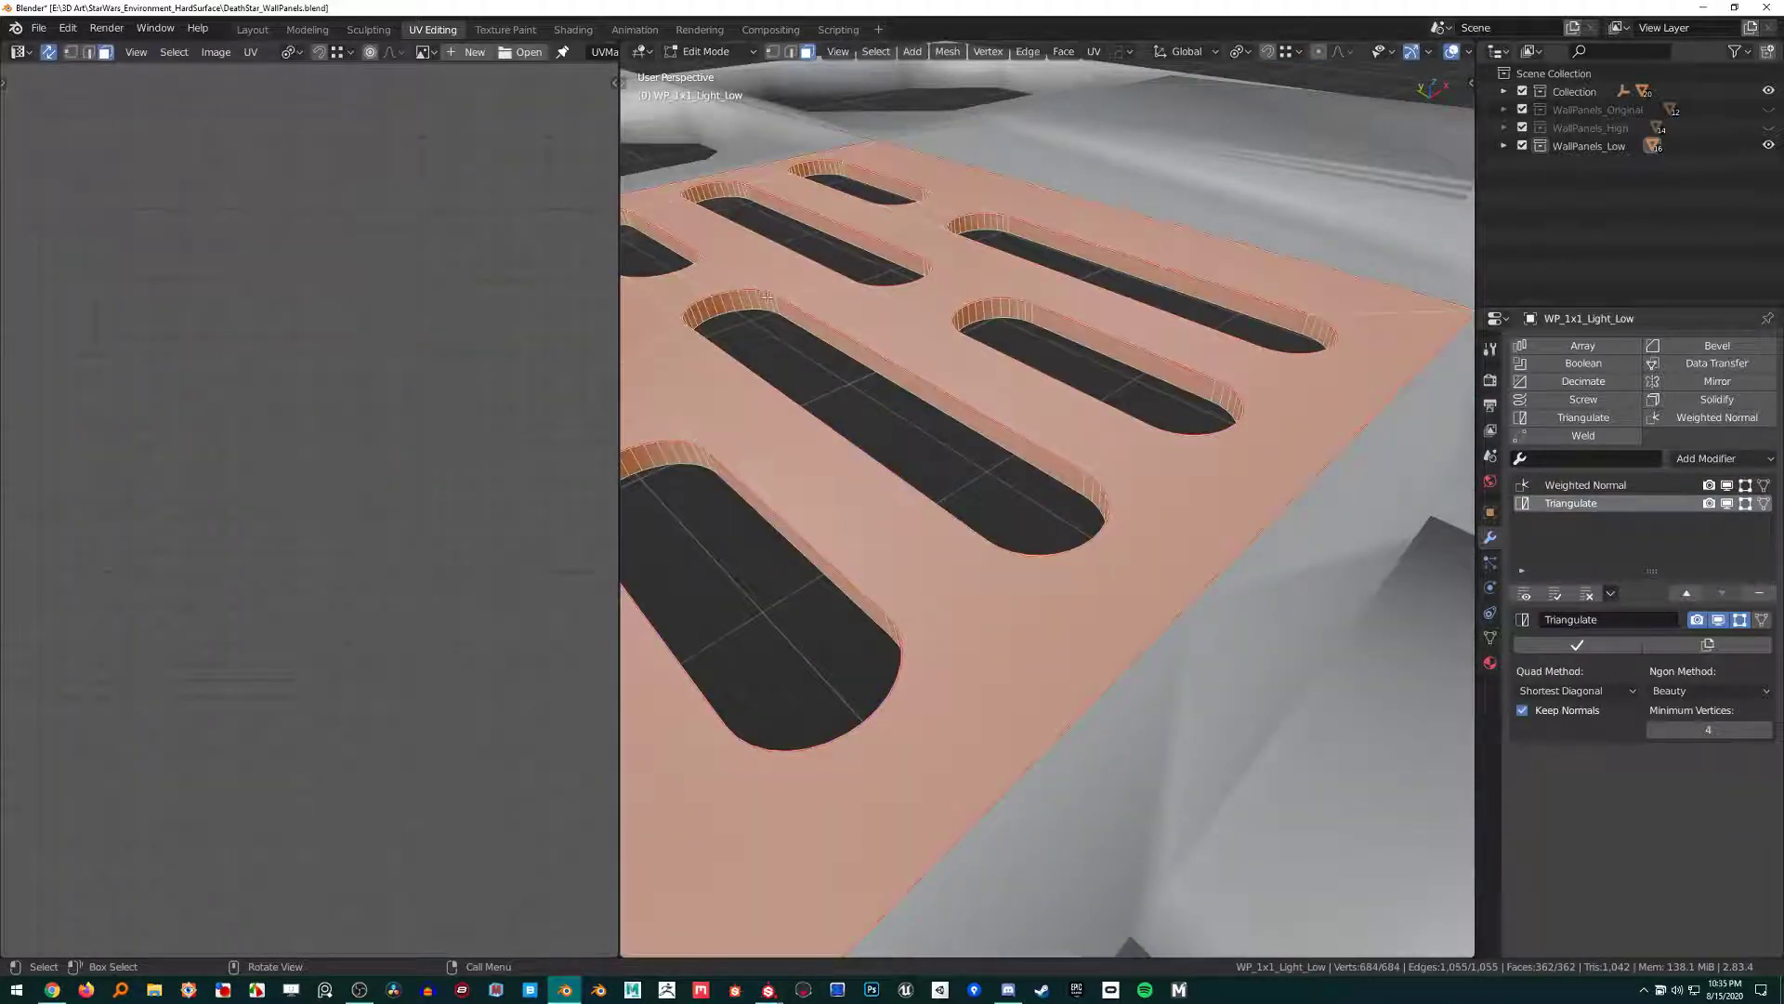
key("Tab")
key("Tab")
scroll(826, 347, "down", 5)
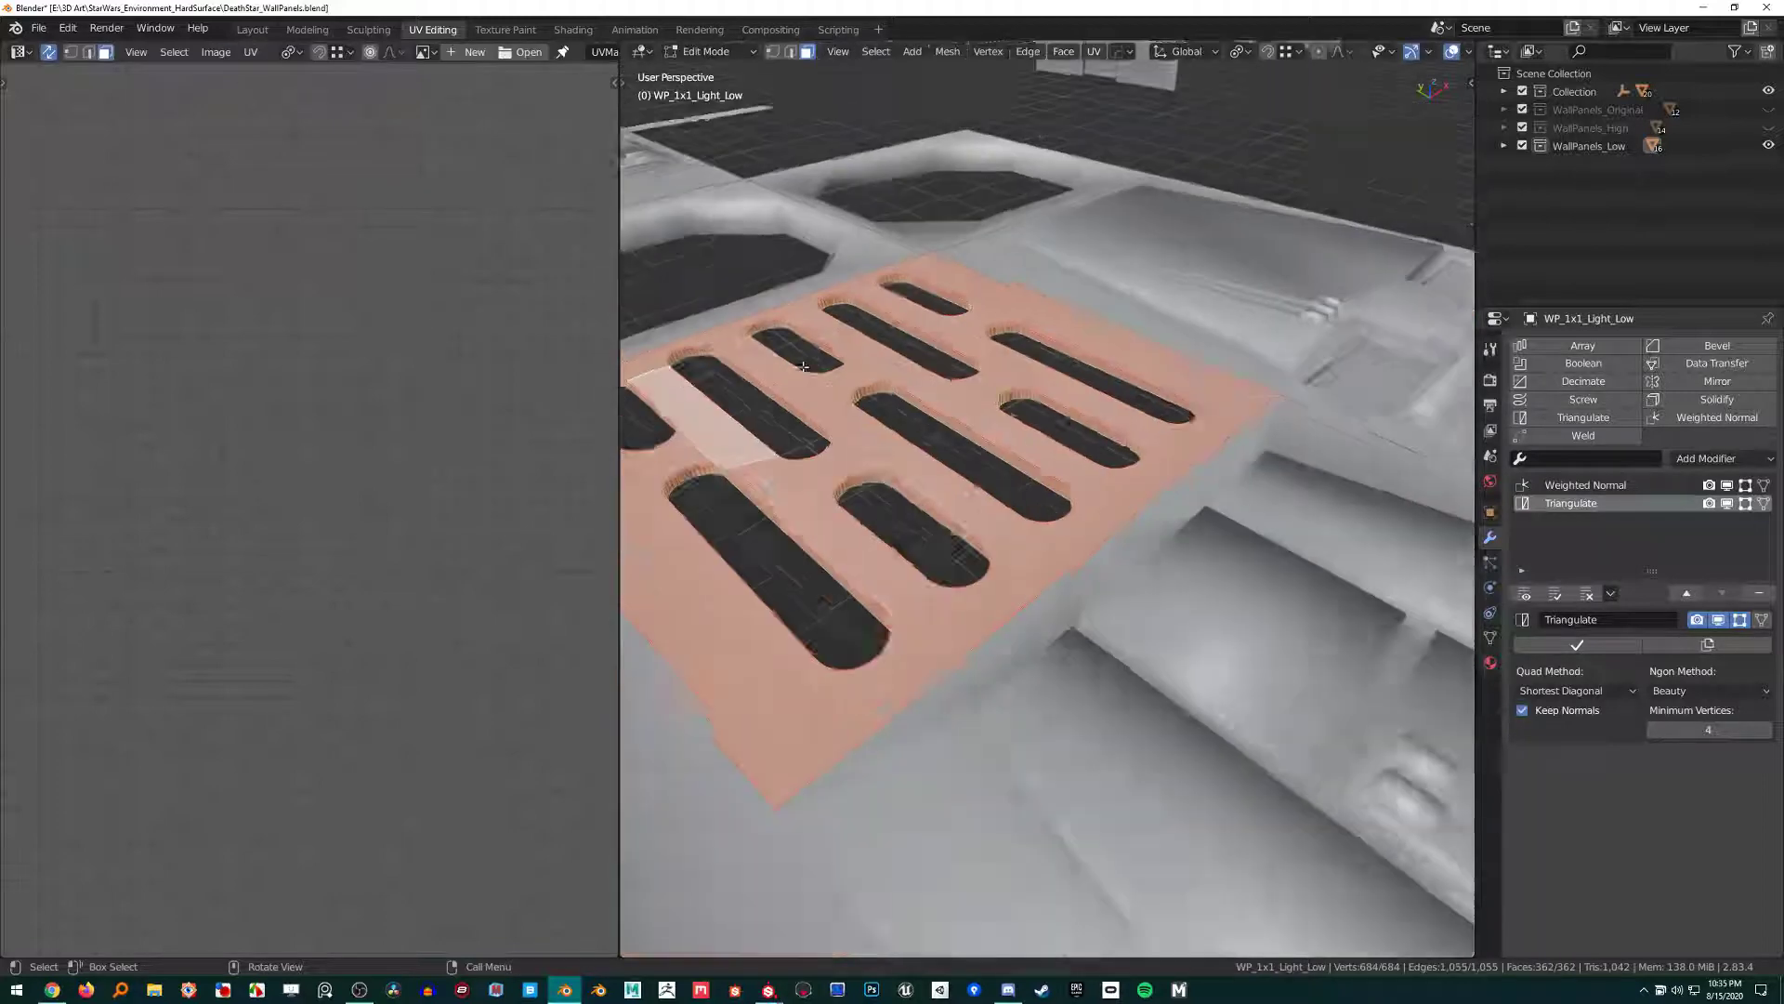
Examine the slotted panel's UV layout, focusing on the separated islands and gaps around the rounded slot ends.
scroll(310, 424, "down", 8)
middle_click_drag(313, 426, 317, 604)
scroll(312, 418, "up", 5)
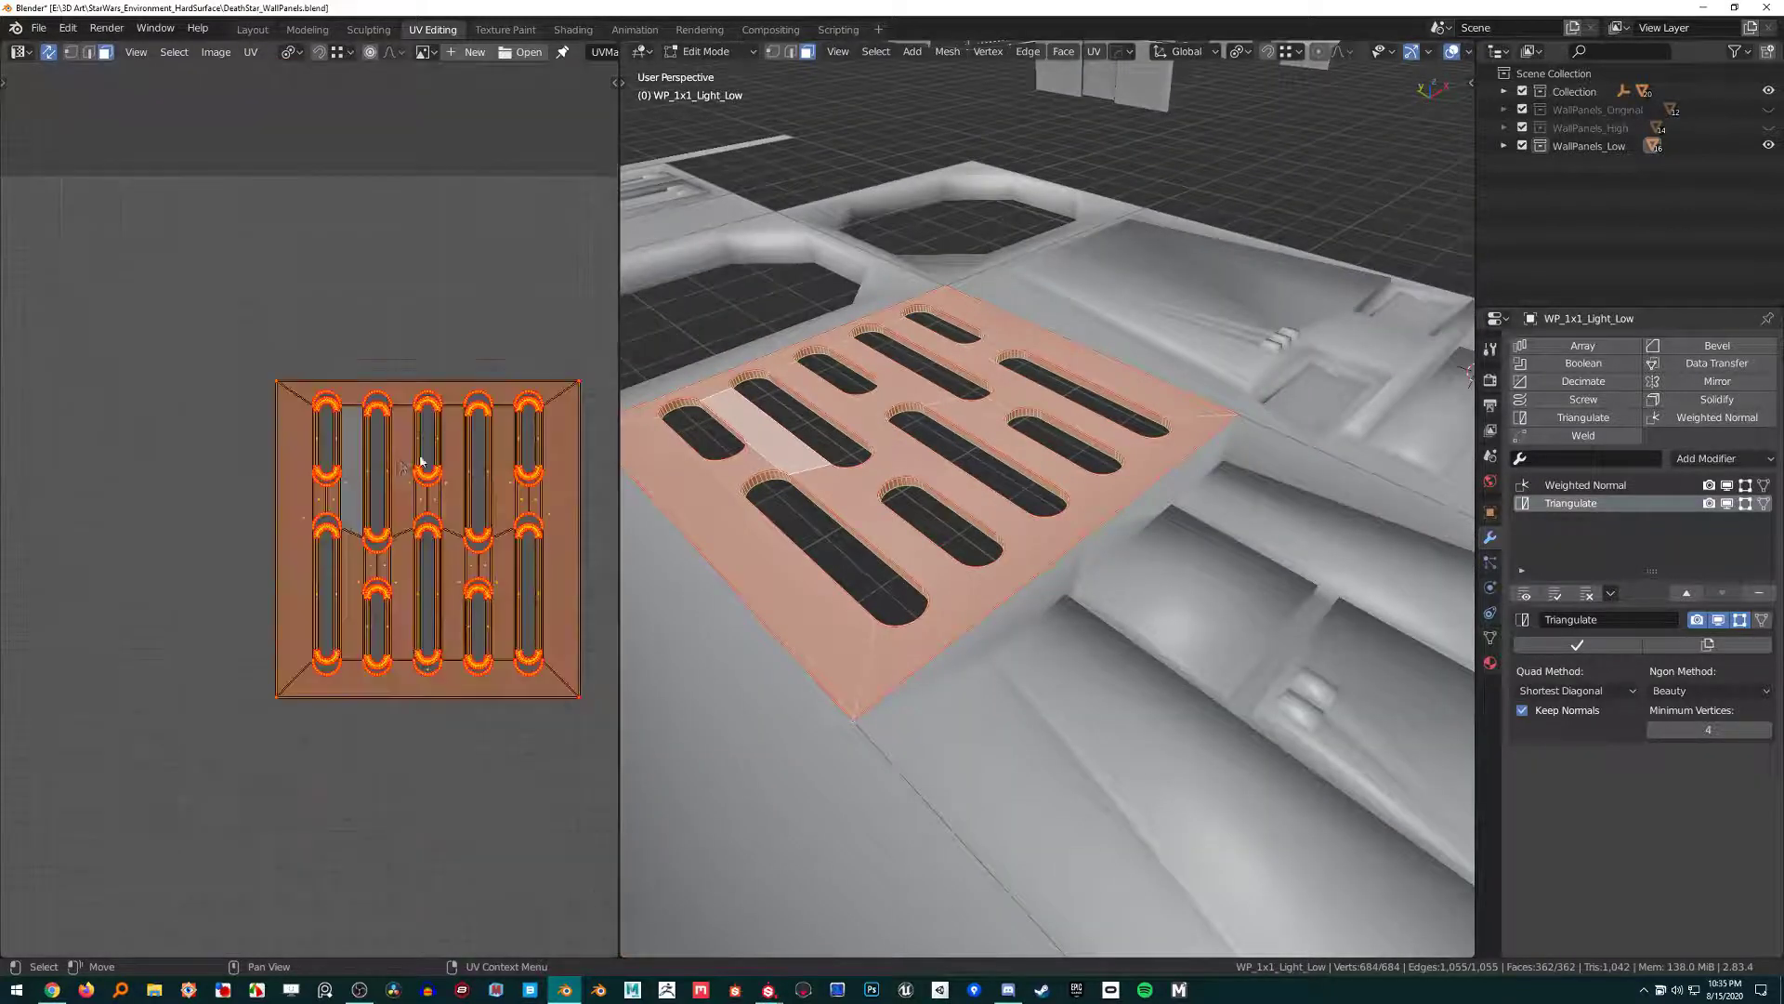
middle_click_drag(425, 470, 331, 472)
scroll(327, 472, "up", 3)
scroll(325, 471, "up", 3)
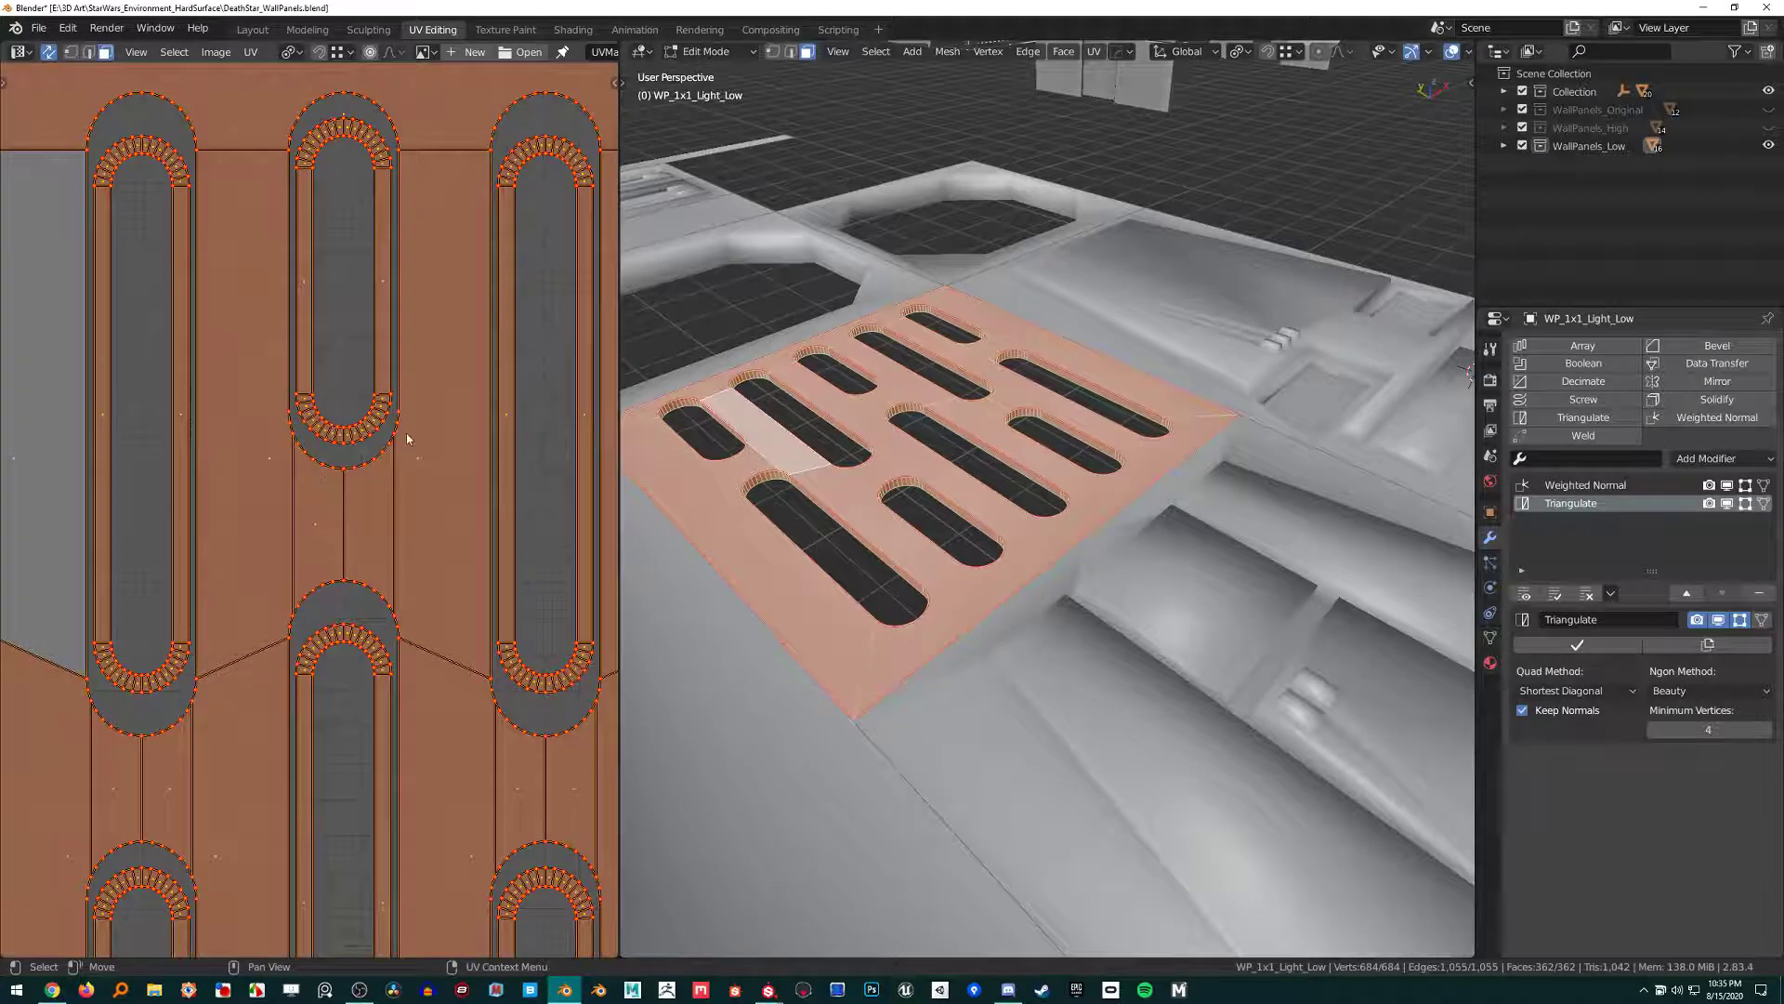
scroll(407, 439, "up", 3)
scroll(412, 516, "up", 2)
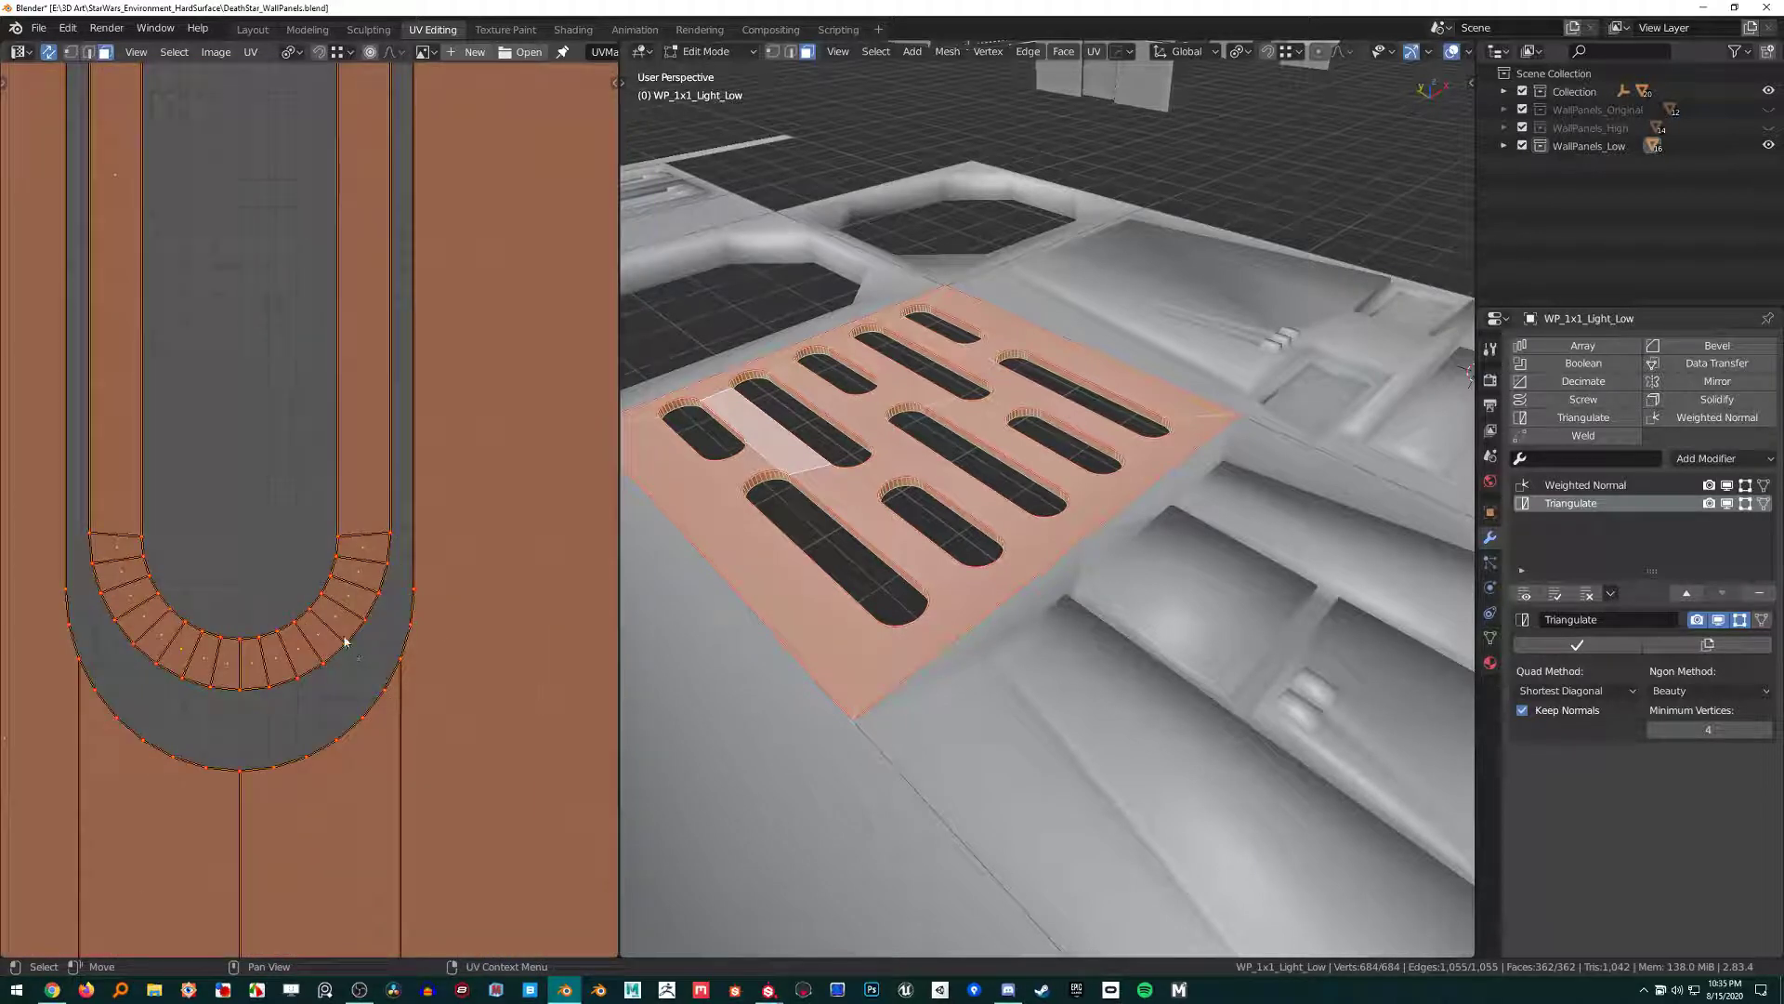
scroll(370, 646, "up", 2)
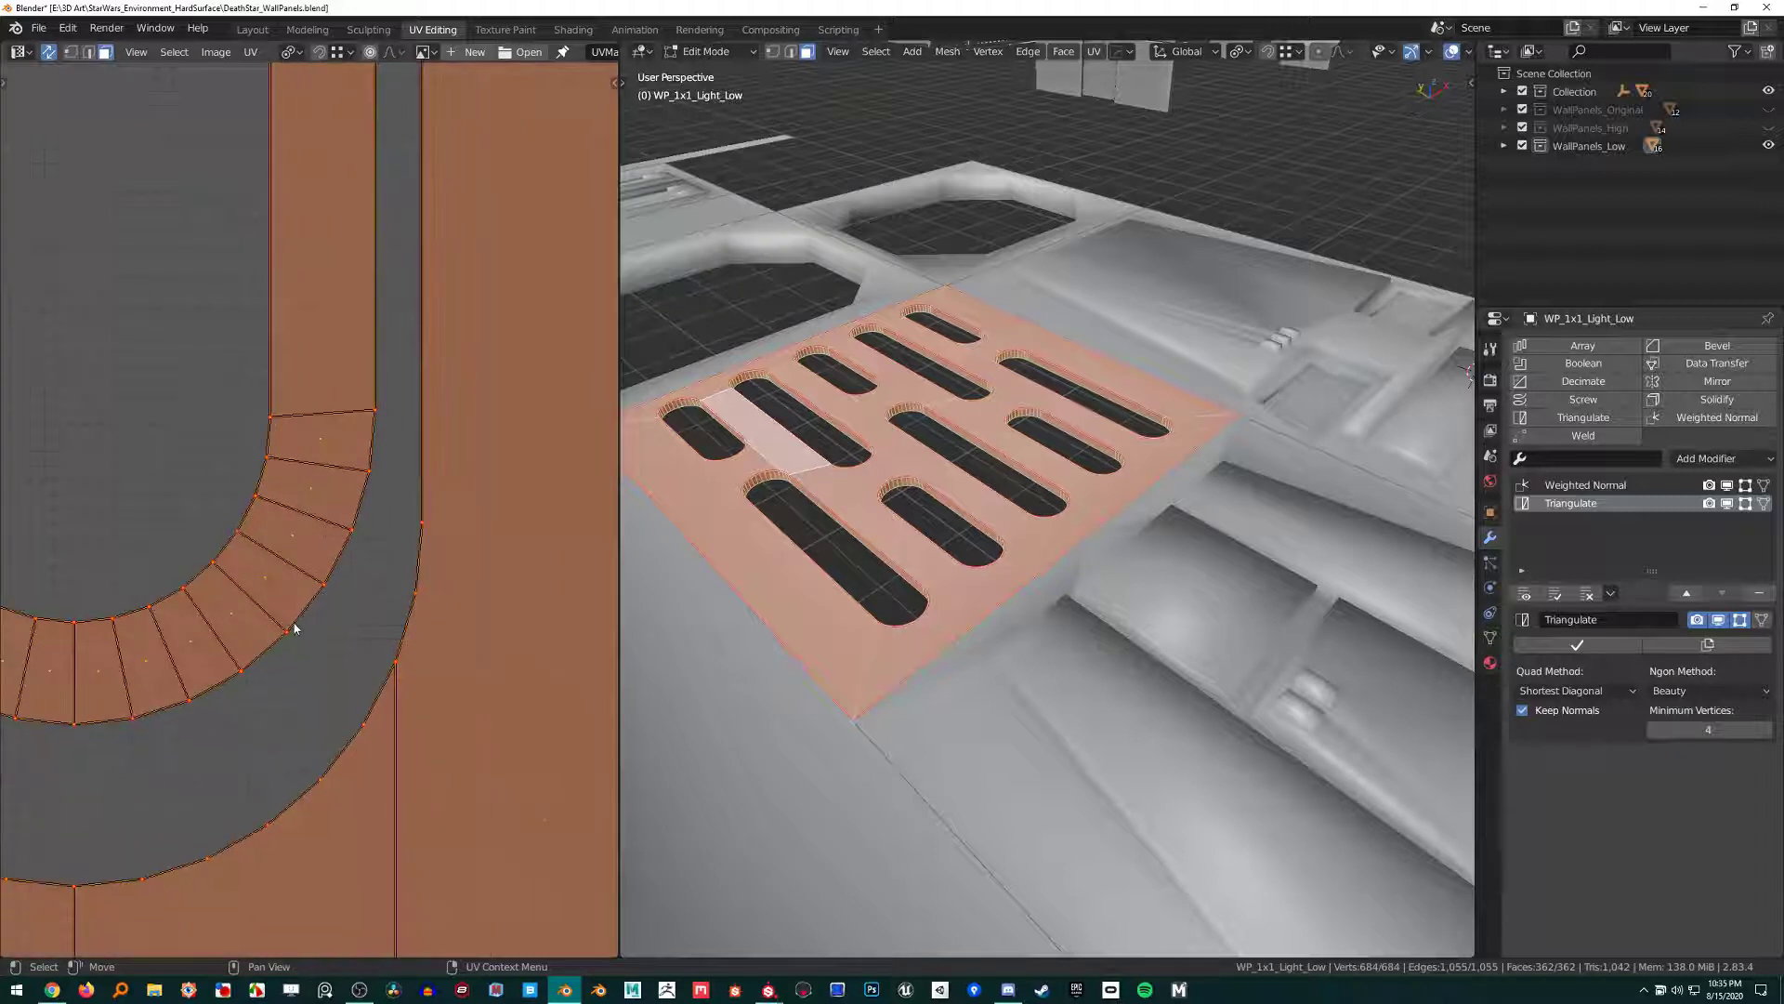
scroll(295, 628, "up", 3)
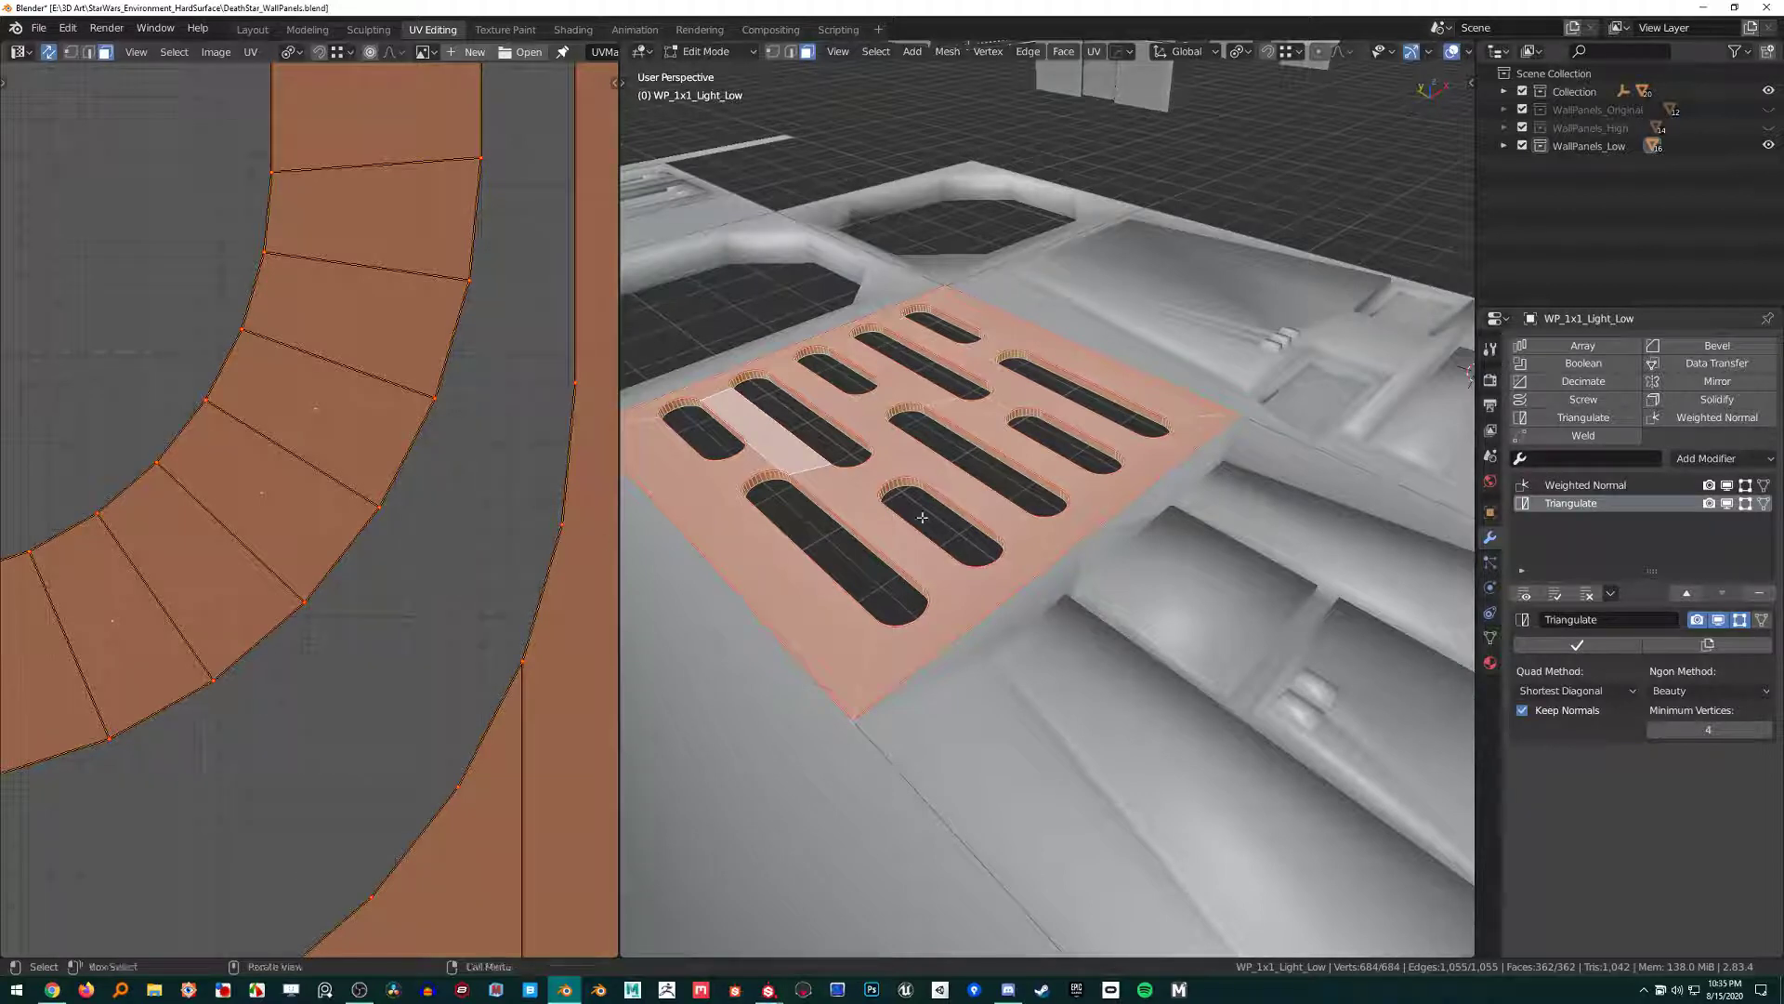
Inspect the slots' inner walls from a low angle and compare their shading in Object Mode and Edit Mode.
scroll(924, 514, "up", 2)
left_click_drag(924, 514, 964, 493, "alt")
mouse_move(964, 493)
middle_mouse_down("alt")
mouse_move(1111, 551)
mouse_move(965, 517)
middle_mouse_up("alt")
scroll(1110, 550, "up", 3)
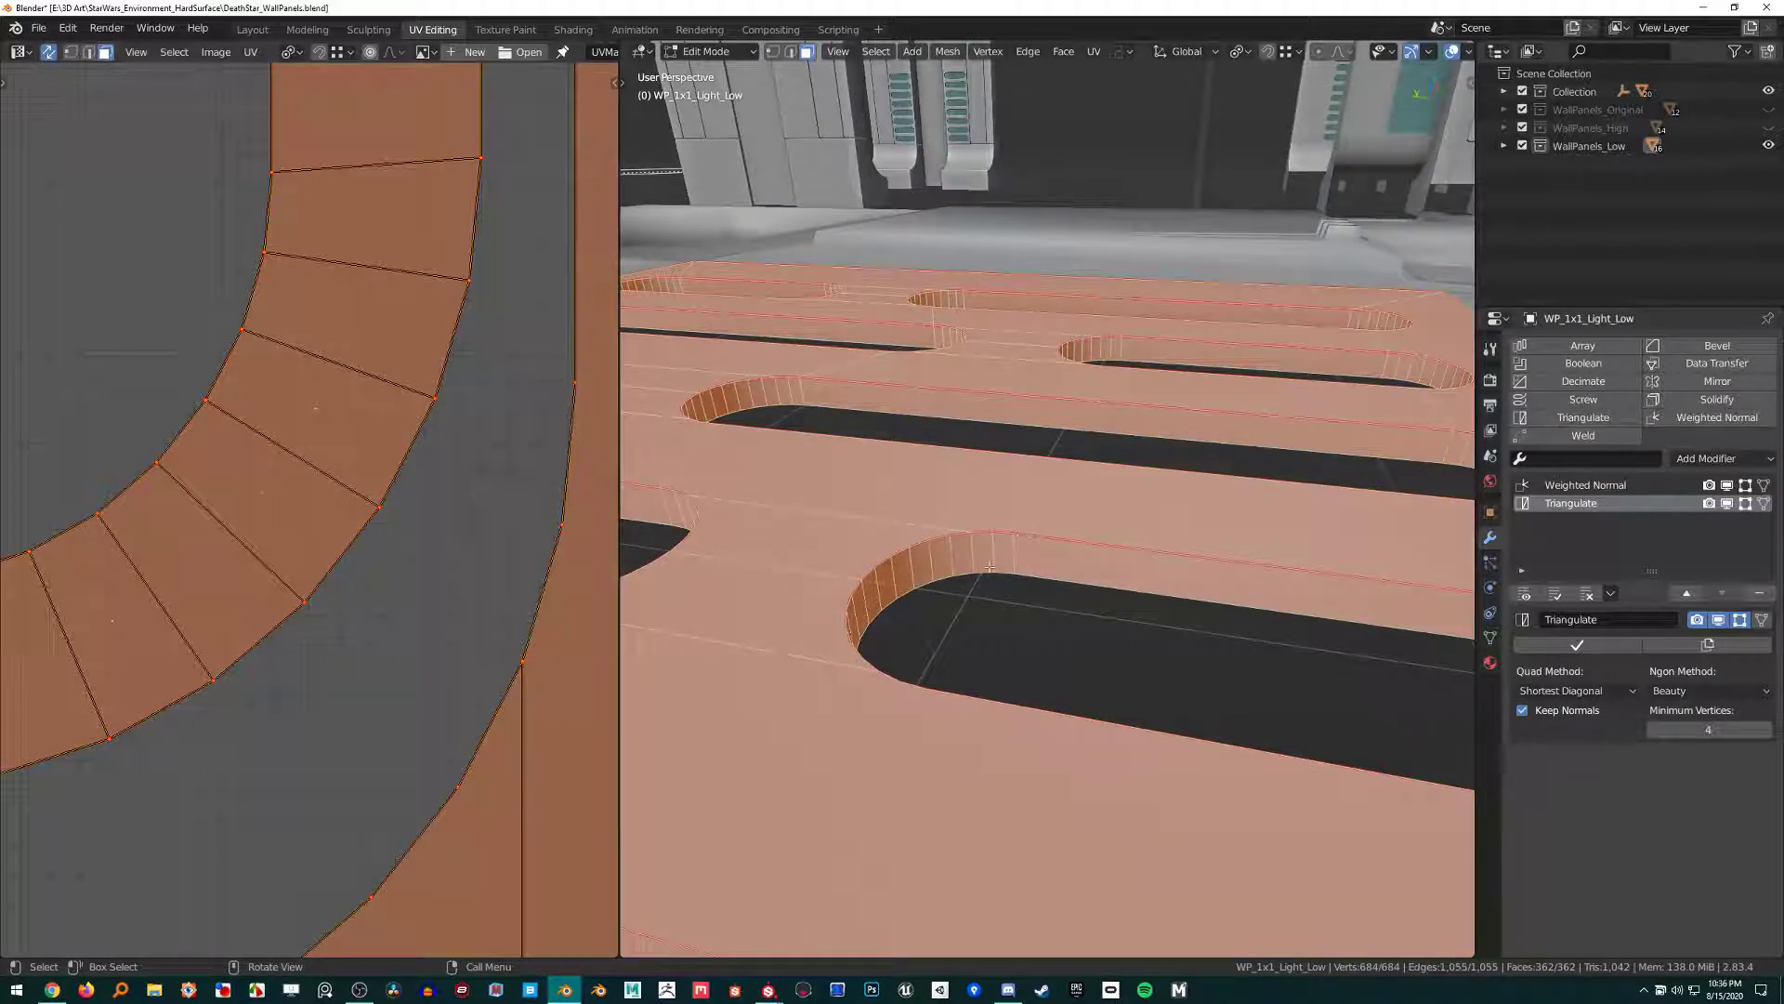
scroll(518, 536, "down", 3)
key("Tab")
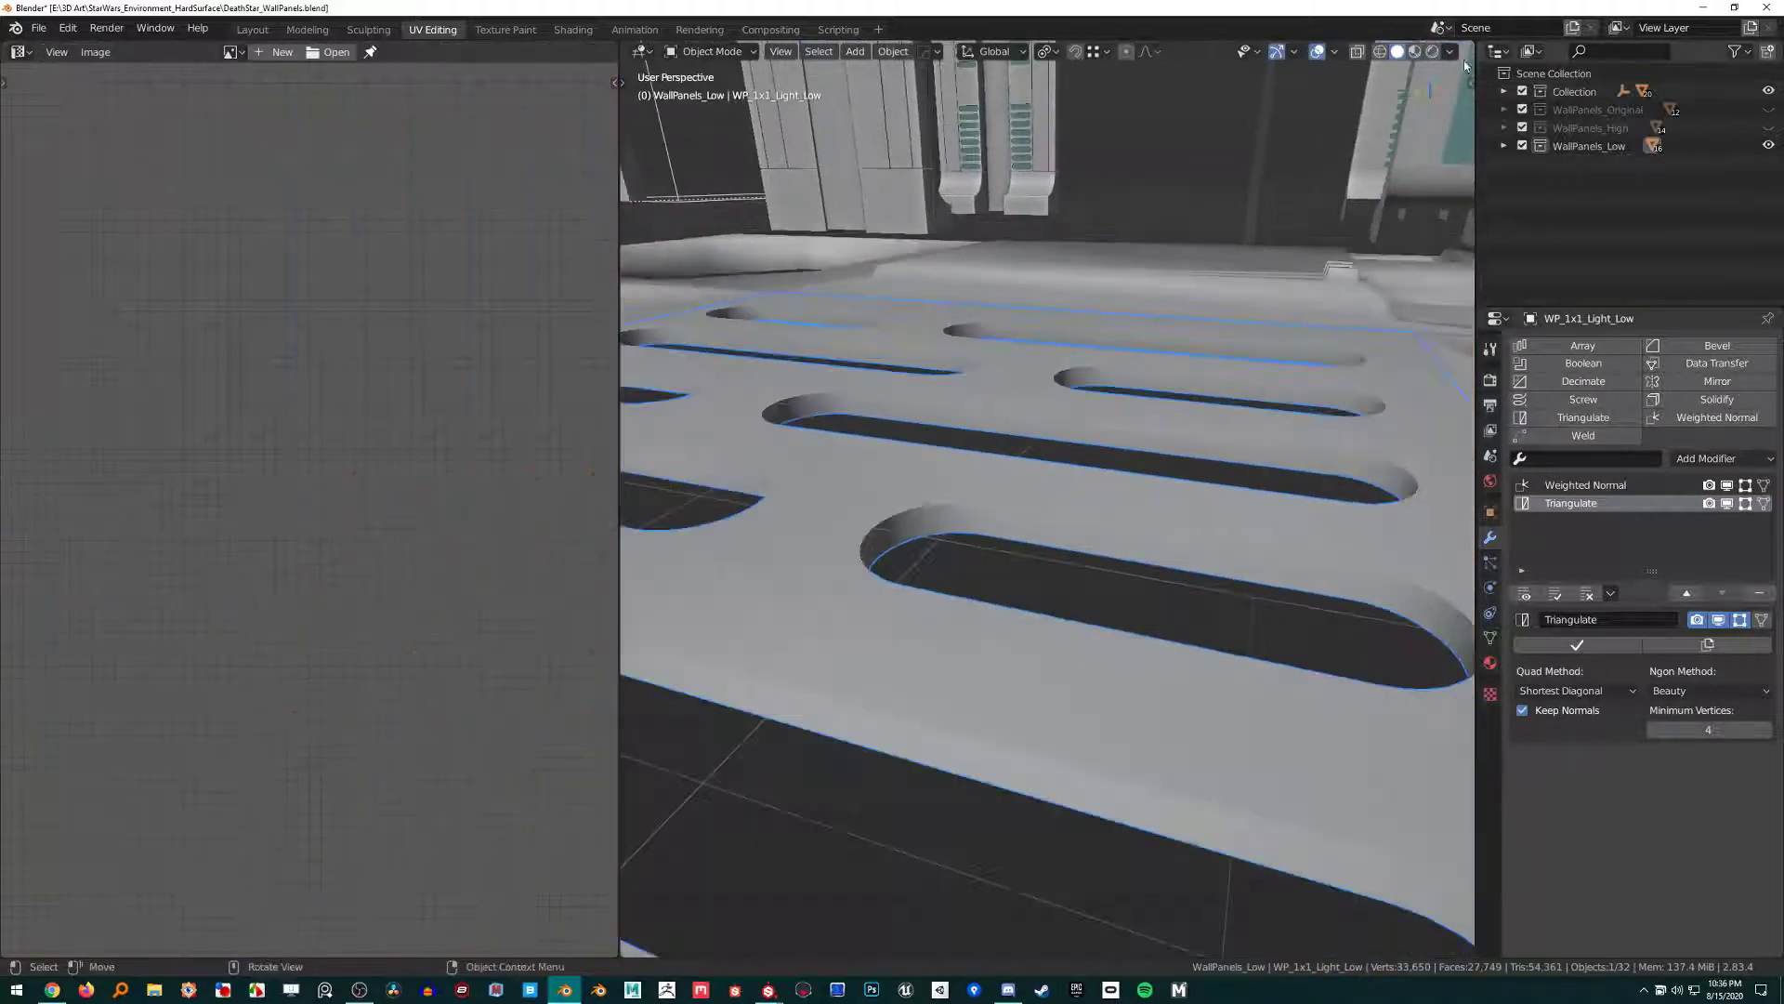
key("Tab")
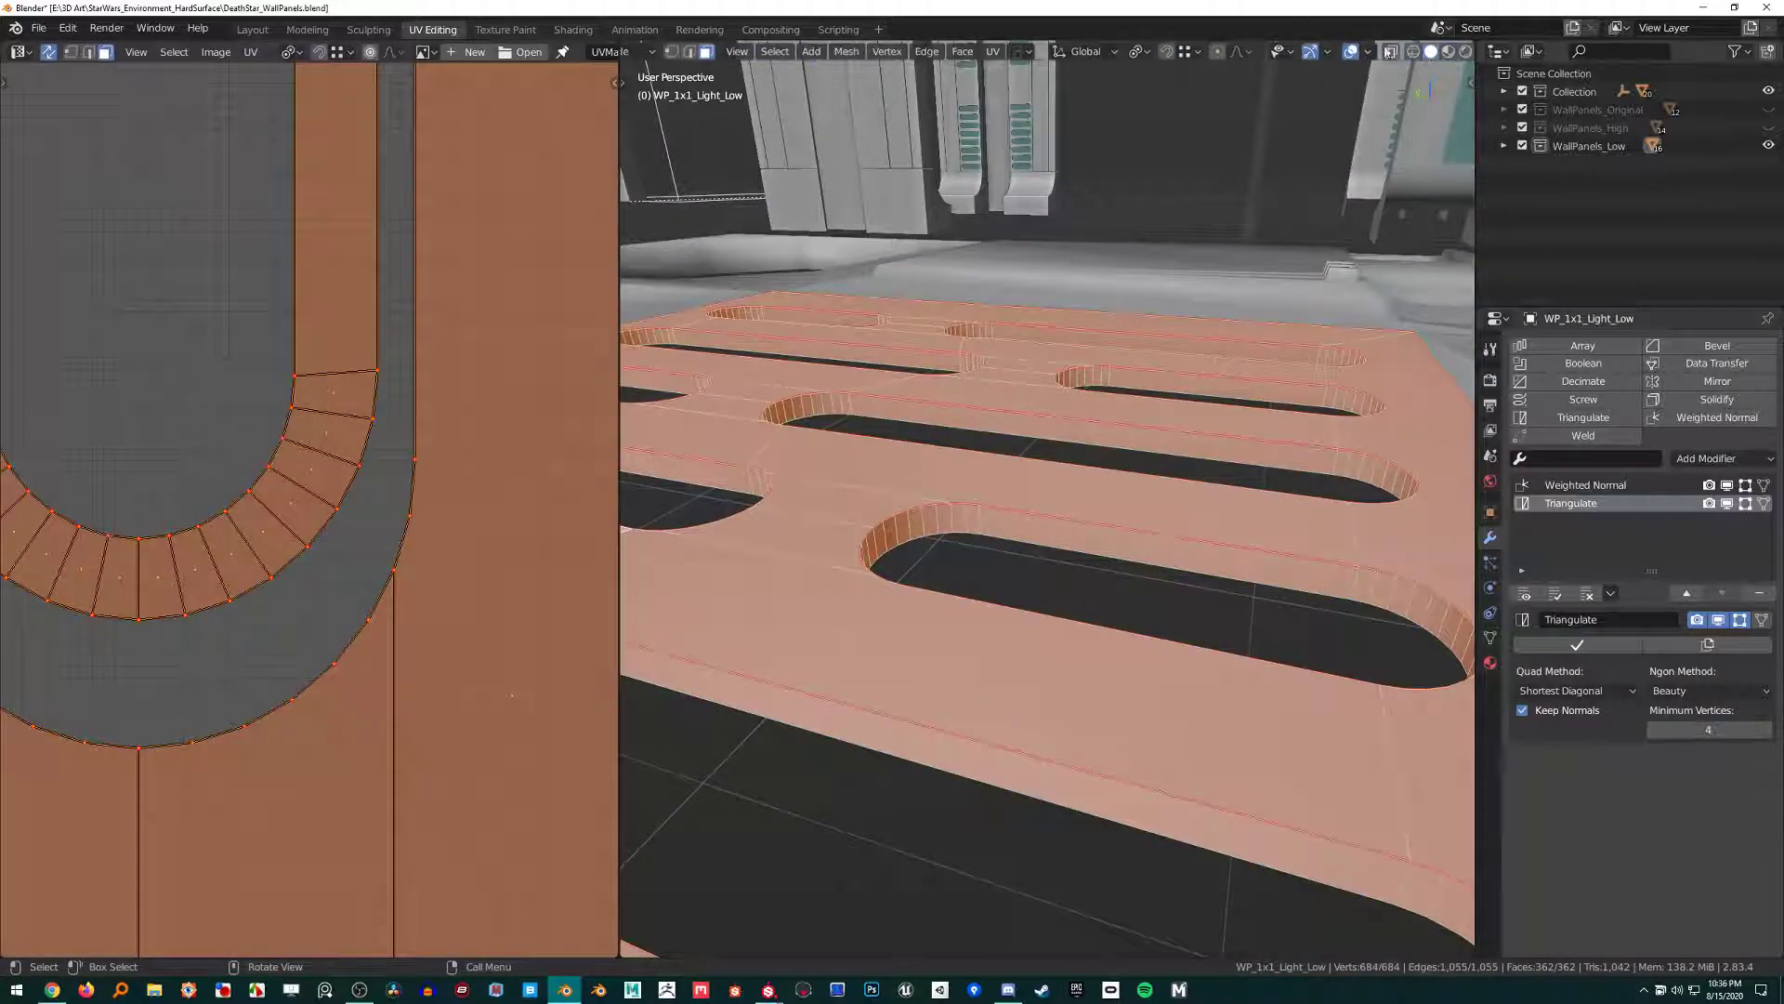
Display vertex normals on the slotted panel and inspect their directions around the slot ends.
left_click(1367, 52)
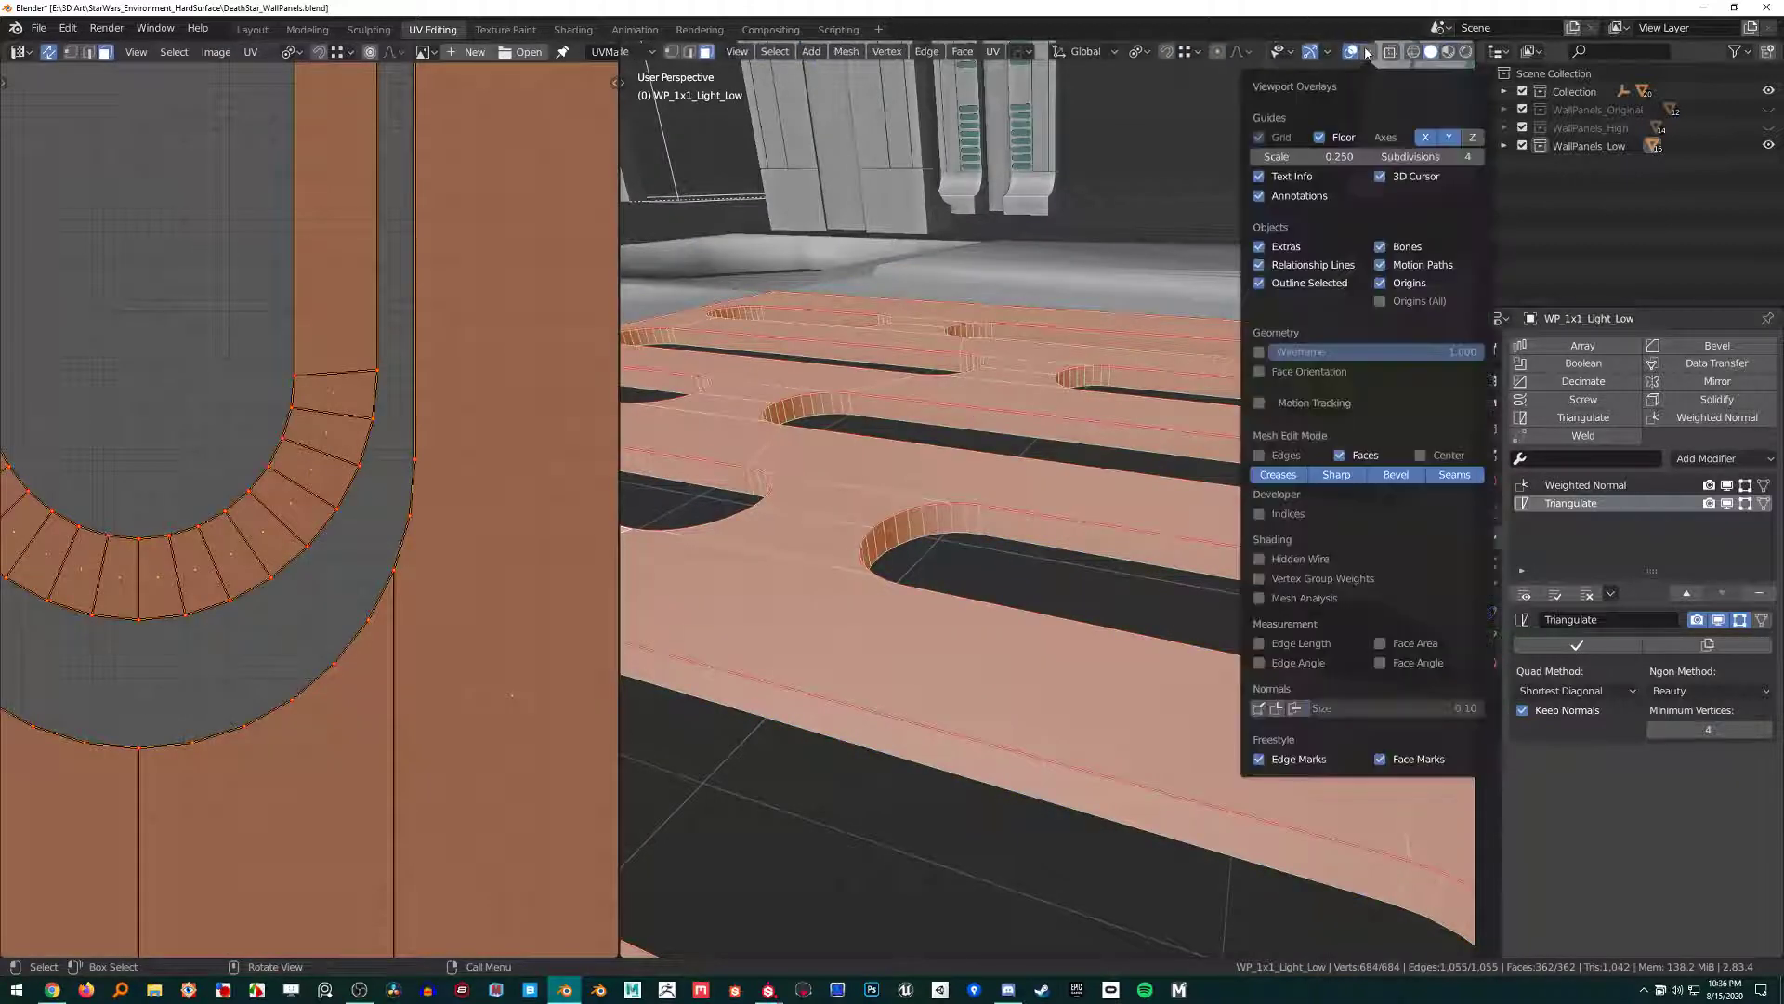
left_click(1258, 708)
scroll(1104, 533, "up", 3)
scroll(1104, 534, "down", 3)
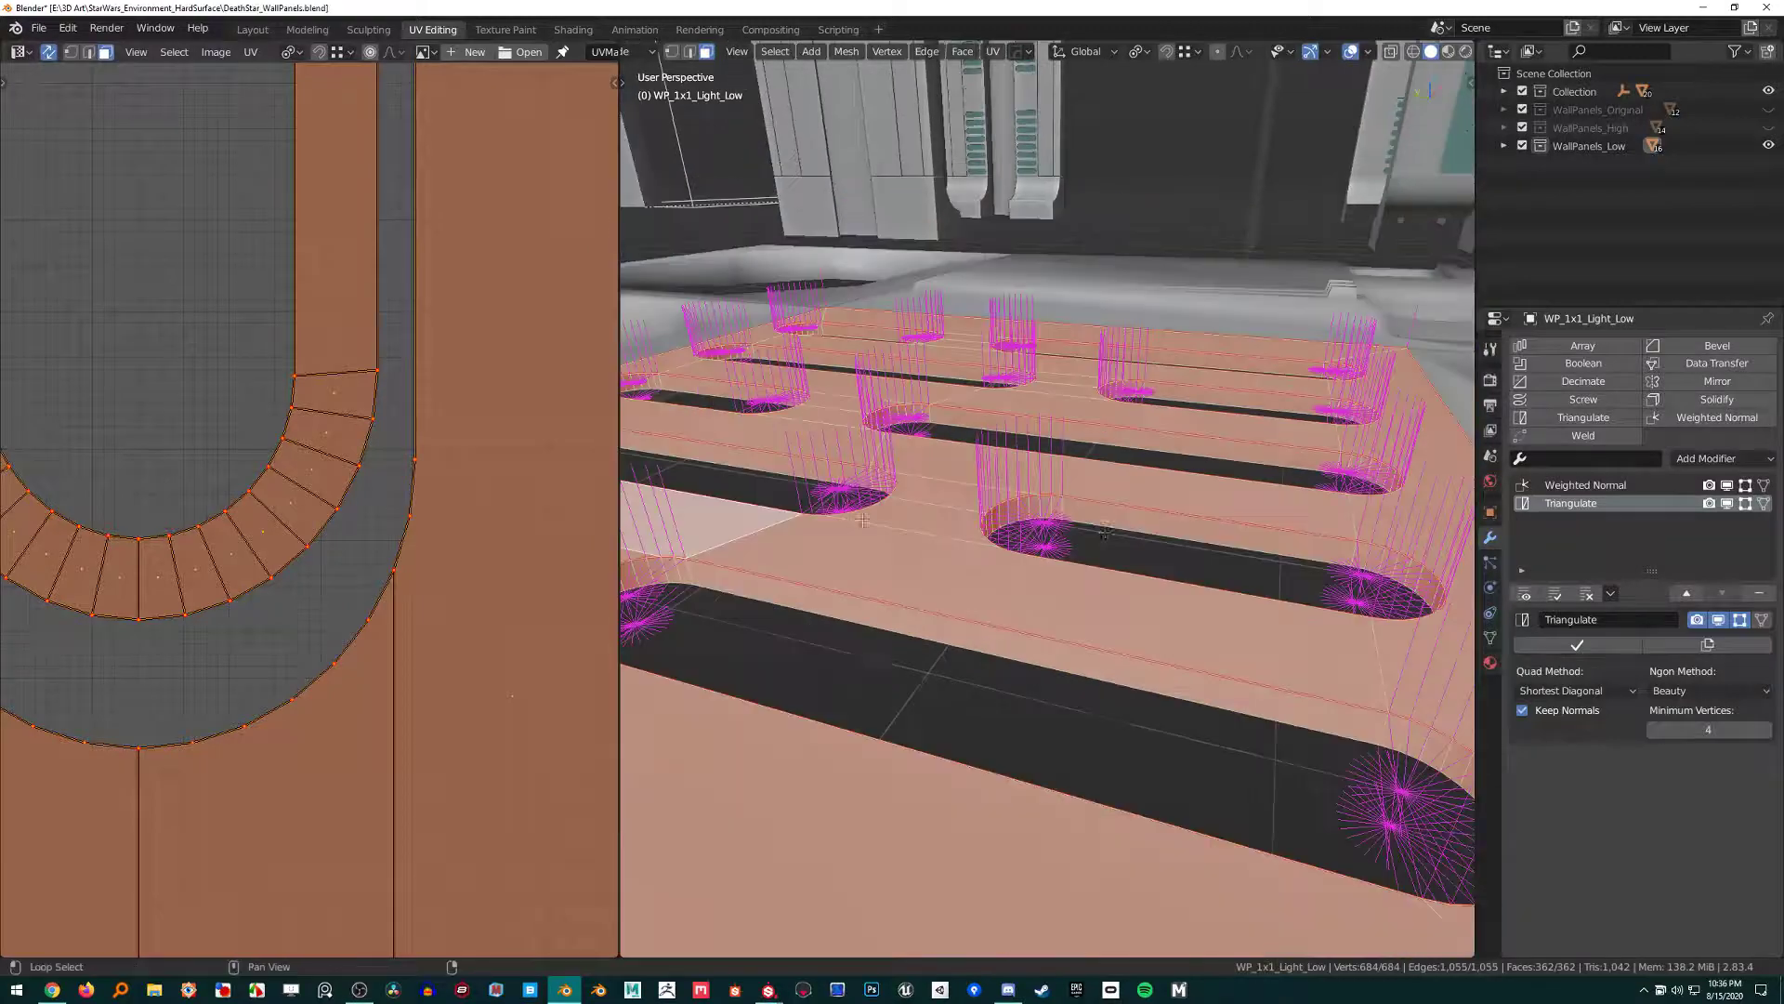
scroll(1104, 534, "up", 3)
middle_click_drag(1104, 533, 901, 370)
scroll(1121, 507, "down", 5)
Return to Object Mode and inspect the smooth shading around the recessed panel's three small blocks.
key("Tab")
scroll(1022, 624, "up", 4)
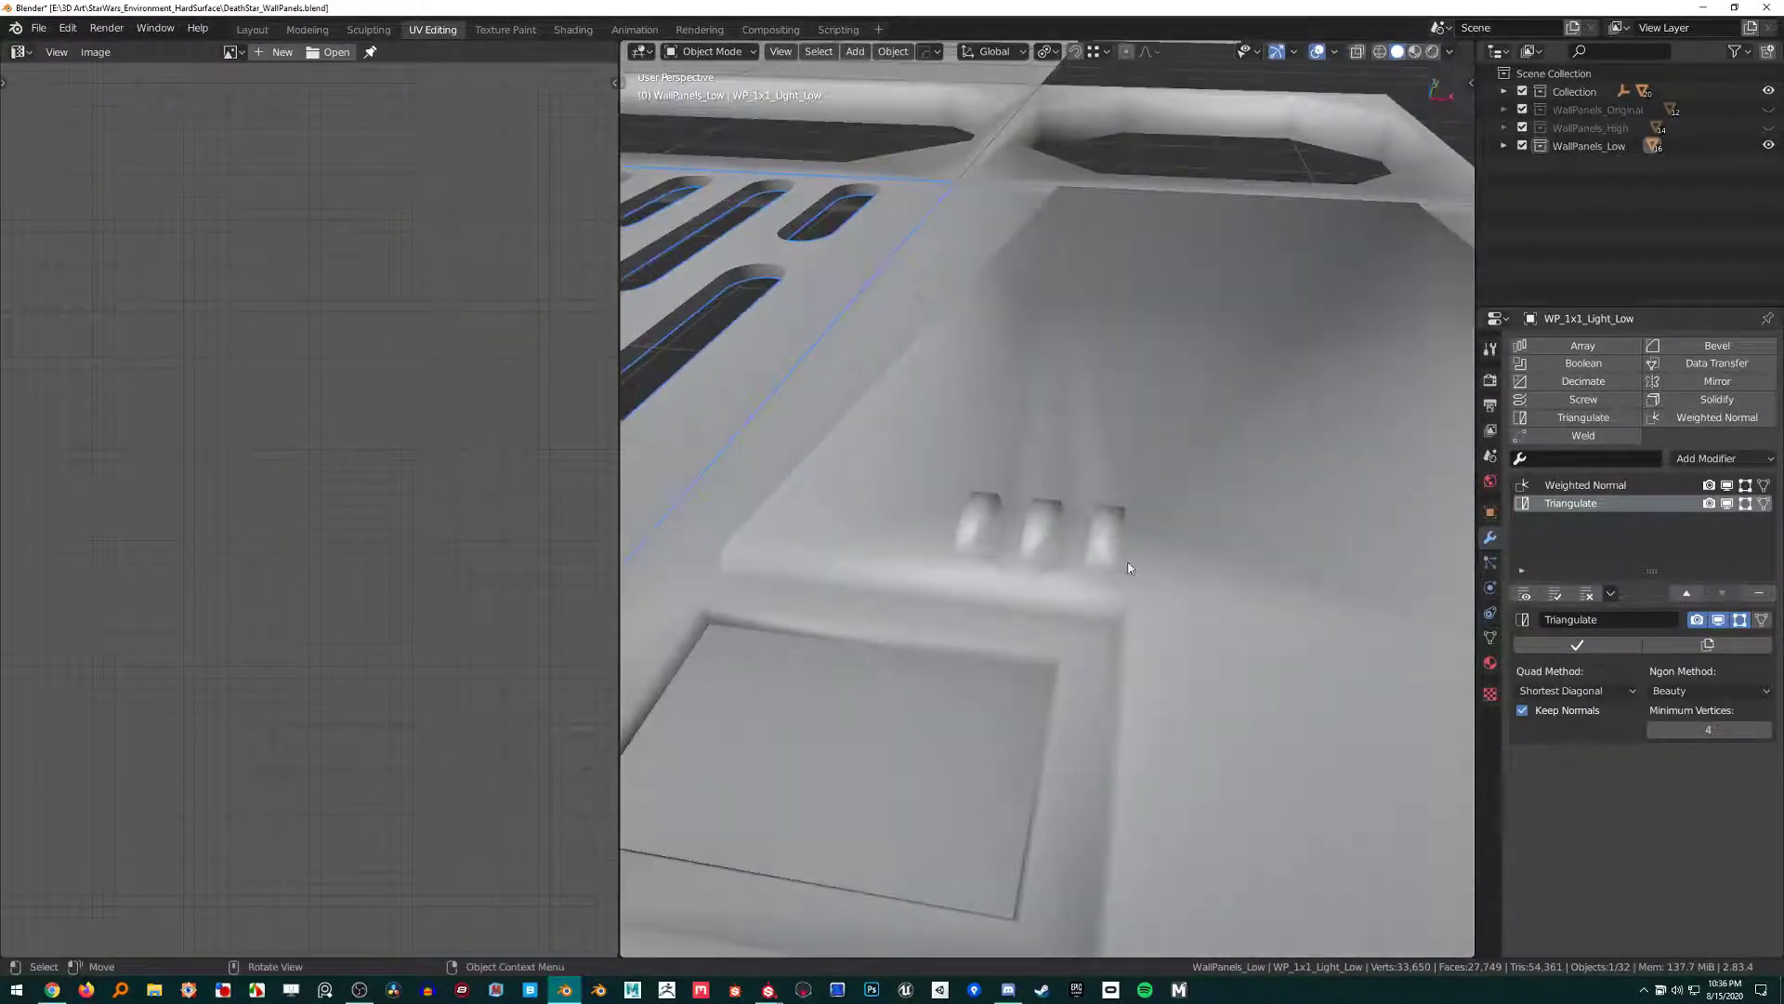
middle_click_drag(1129, 568, 1041, 433)
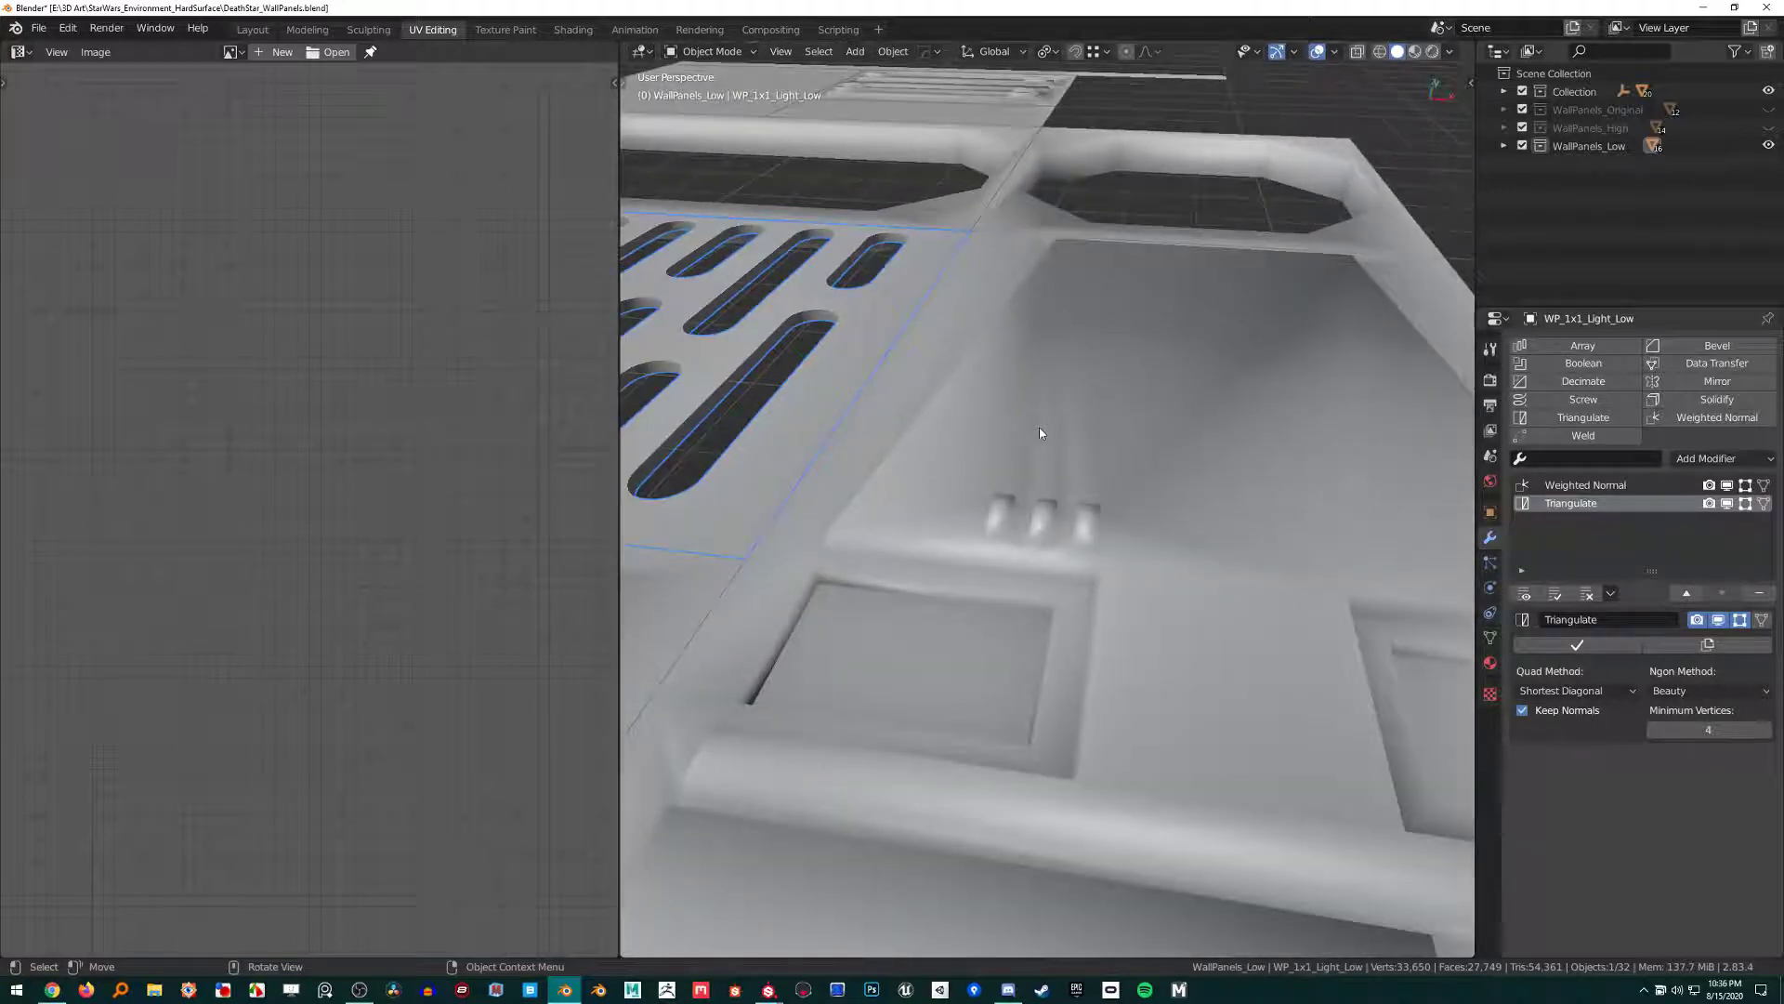
Switch to Substance Painter and inspect the baked slotted panel and its neighbors without the material.
key("alt+Tab")
left_click_drag(483, 409, 540, 413, "alt")
middle_click_drag(541, 414, 454, 351, "alt")
left_click_drag(454, 351, 437, 496, "alt")
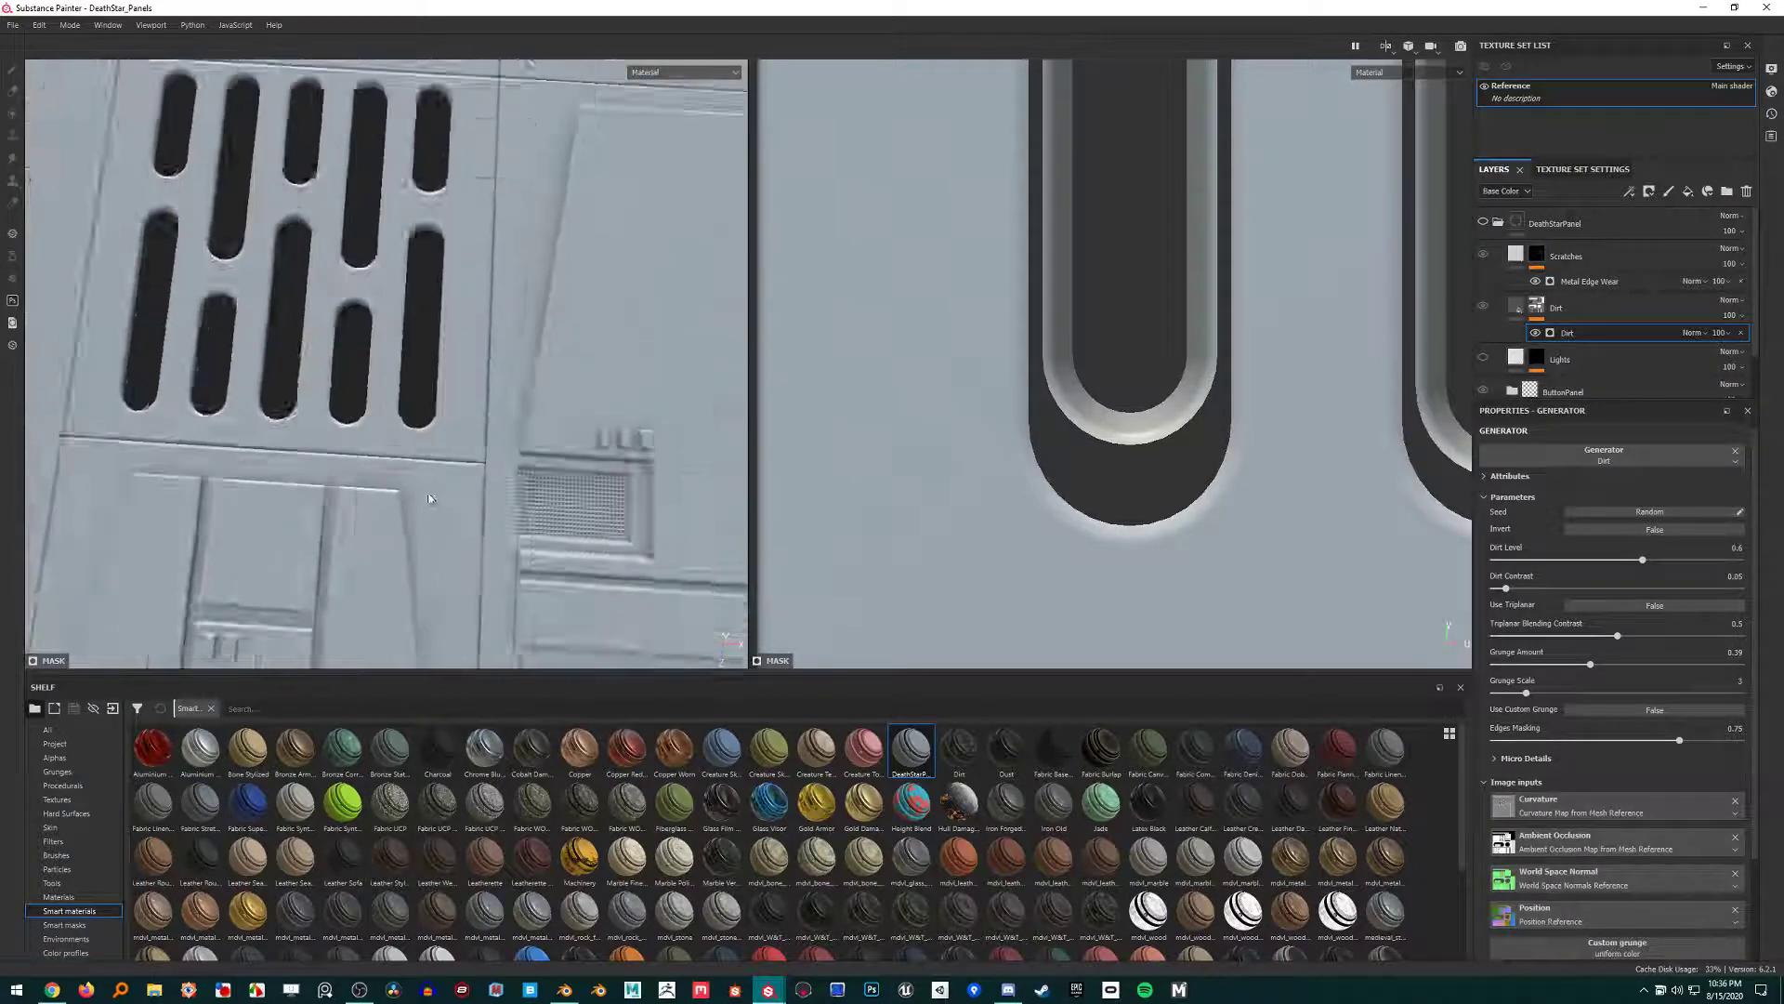
key("alt+Tab")
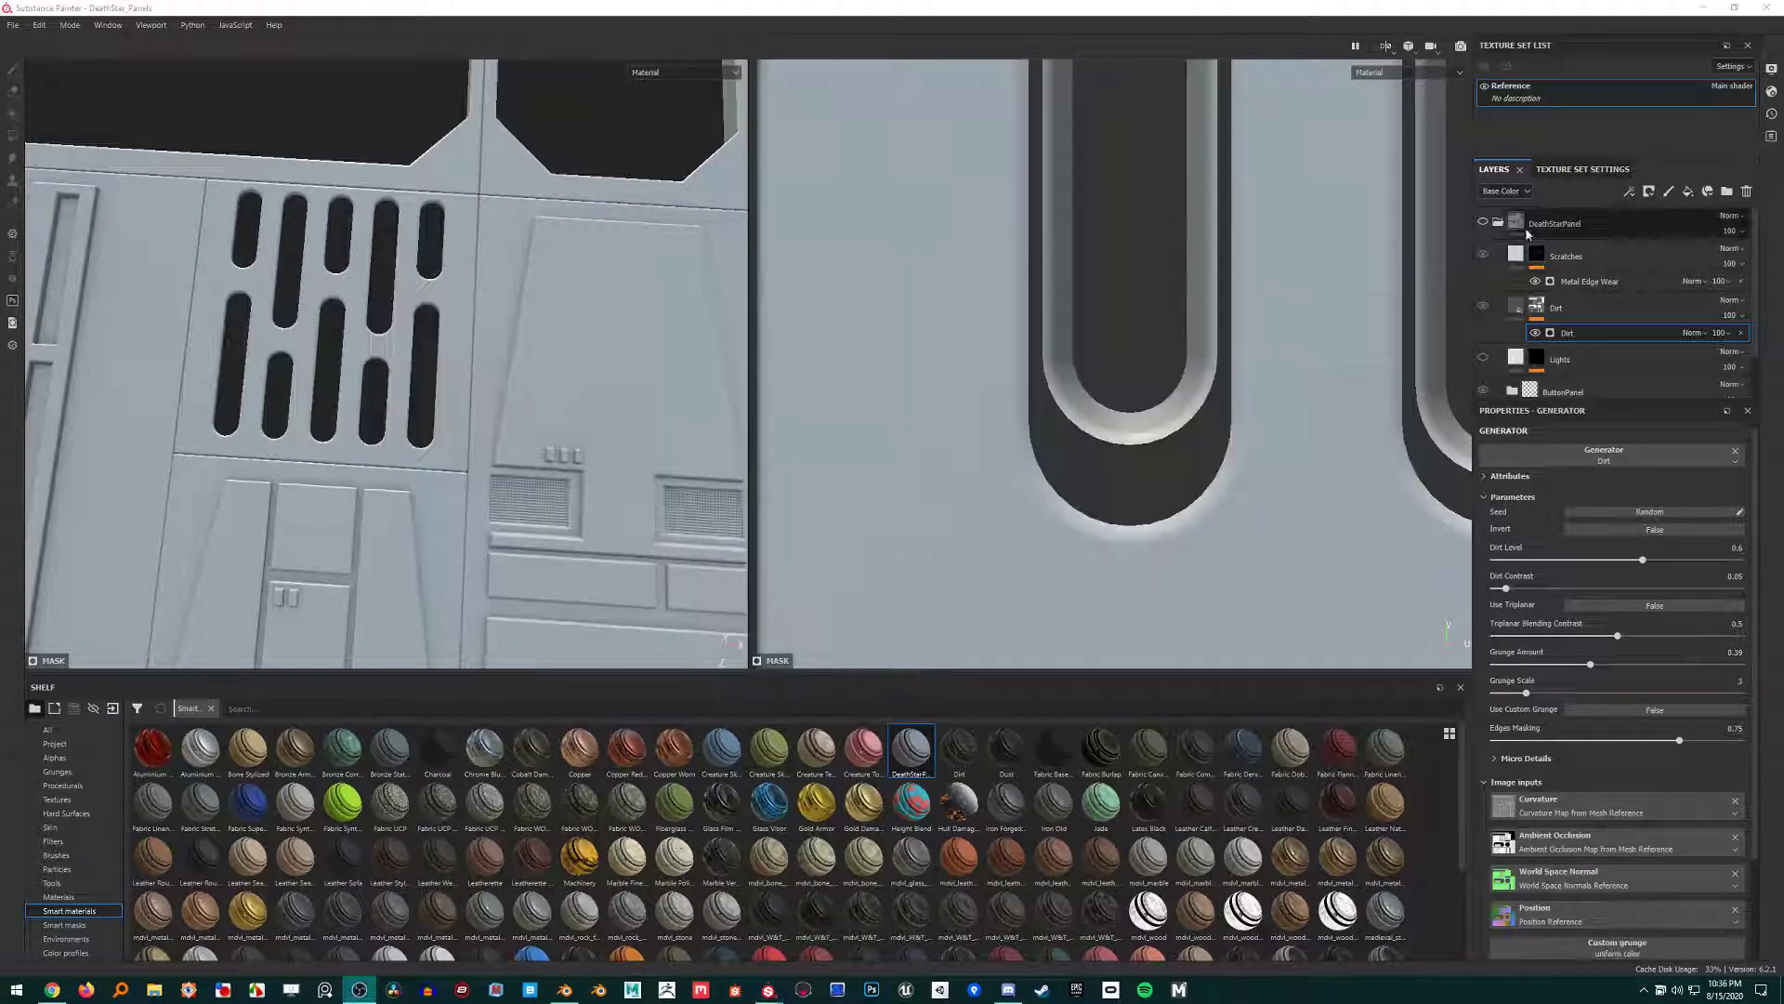
Make the DeathStarPanel layer folder visible and inspect the material near the small blocks and mesh grille.
left_click(1484, 226)
left_click_drag(549, 458, 550, 315, "alt")
right_click_drag(549, 315, 456, 162, "alt")
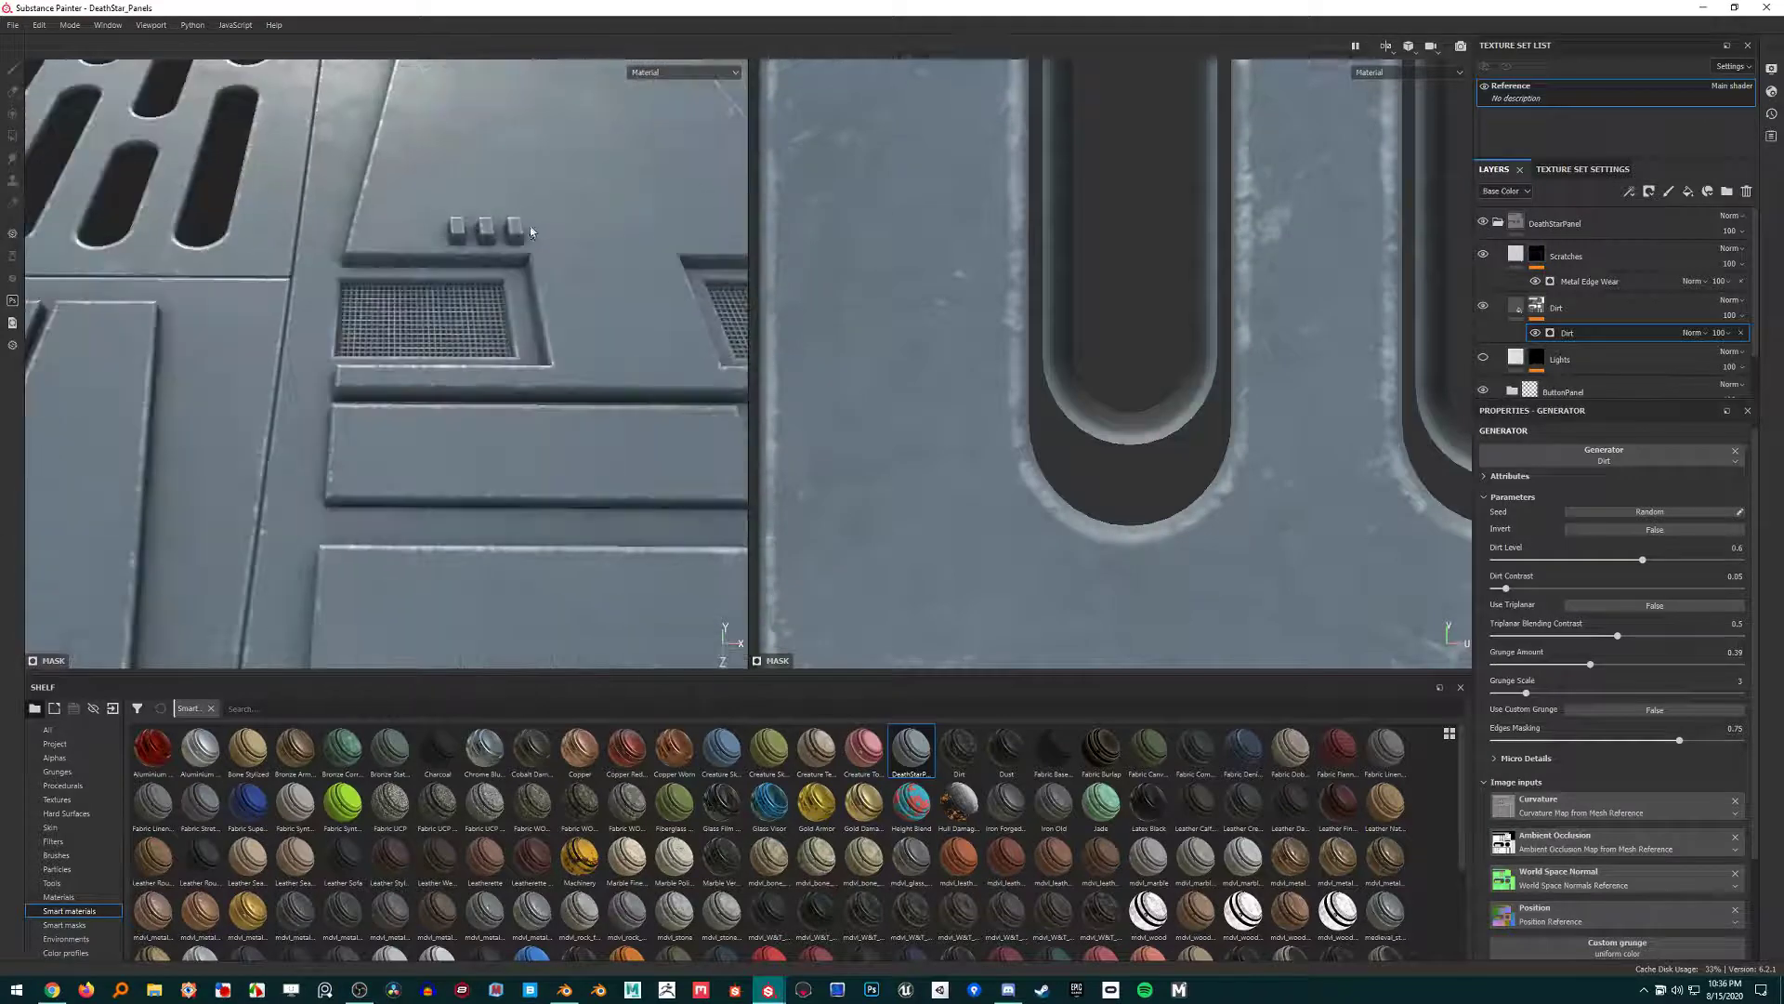
middle_click_drag(456, 163, 610, 267, "alt")
left_click_drag(609, 267, 584, 182, "alt")
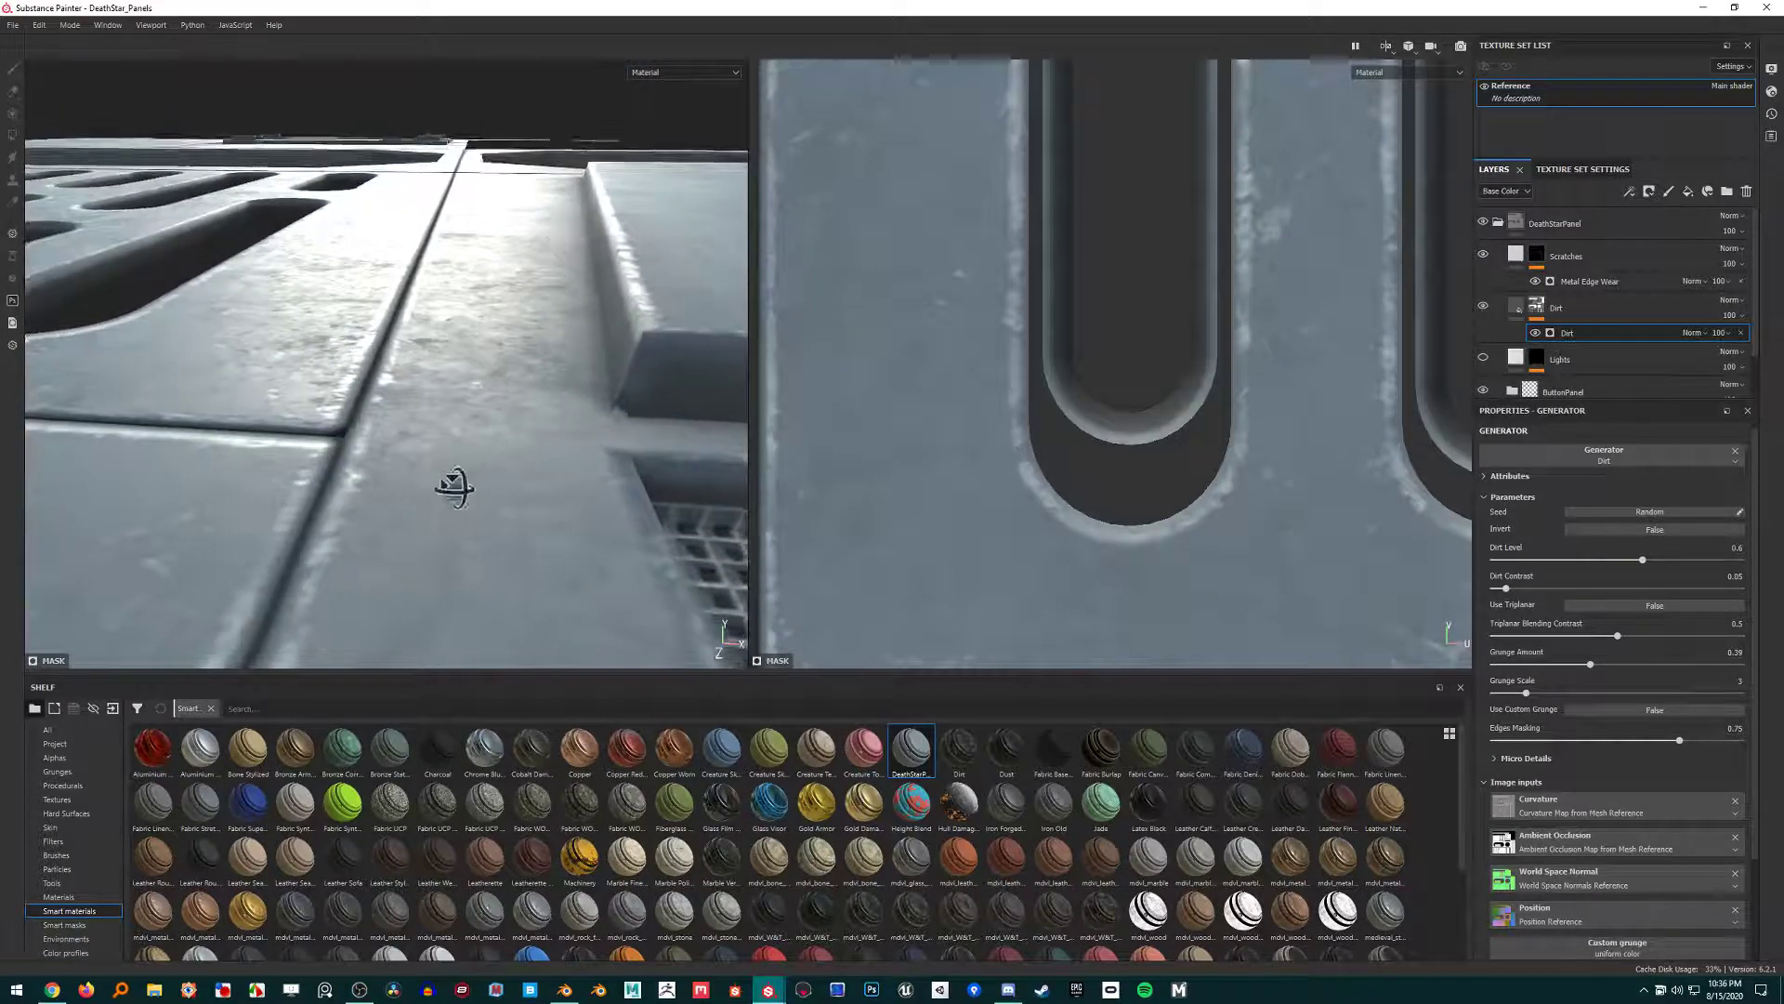
Inspect the textured panels' reflections, edge wear and beveled seams from low angles, and the grille up close.
left_click_drag(455, 487, 462, 473, "alt")
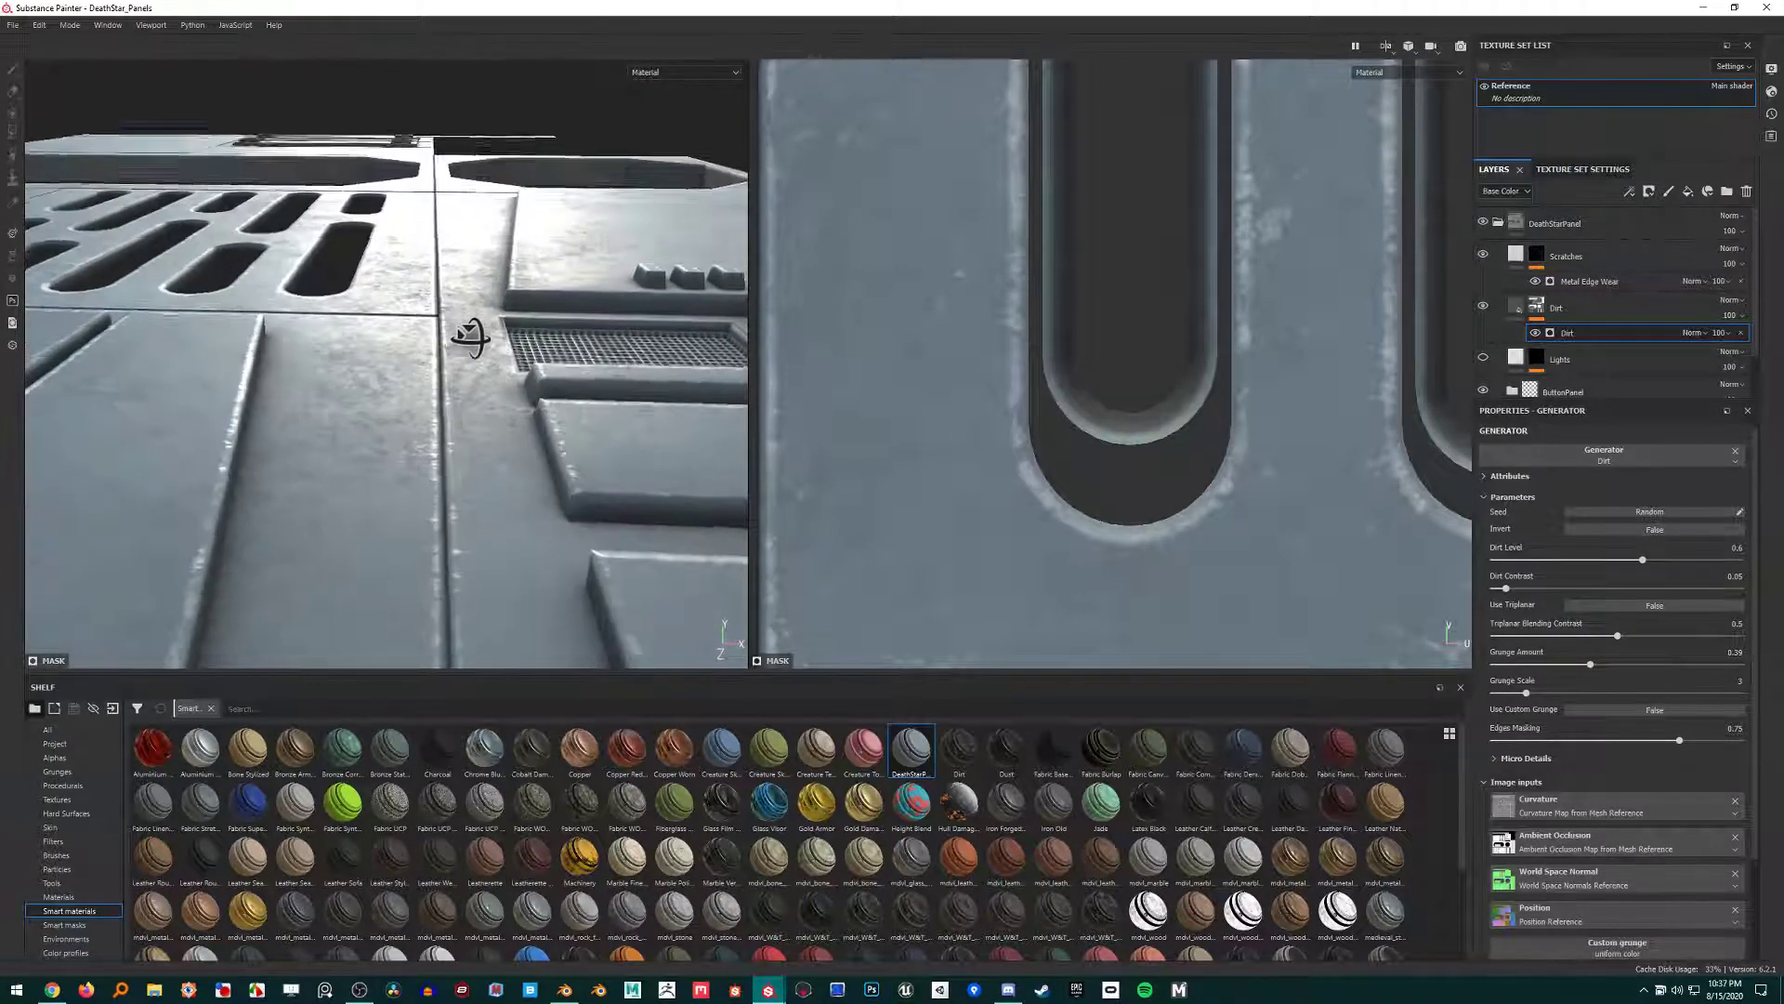
left_click_drag(472, 281, 484, 251, "alt")
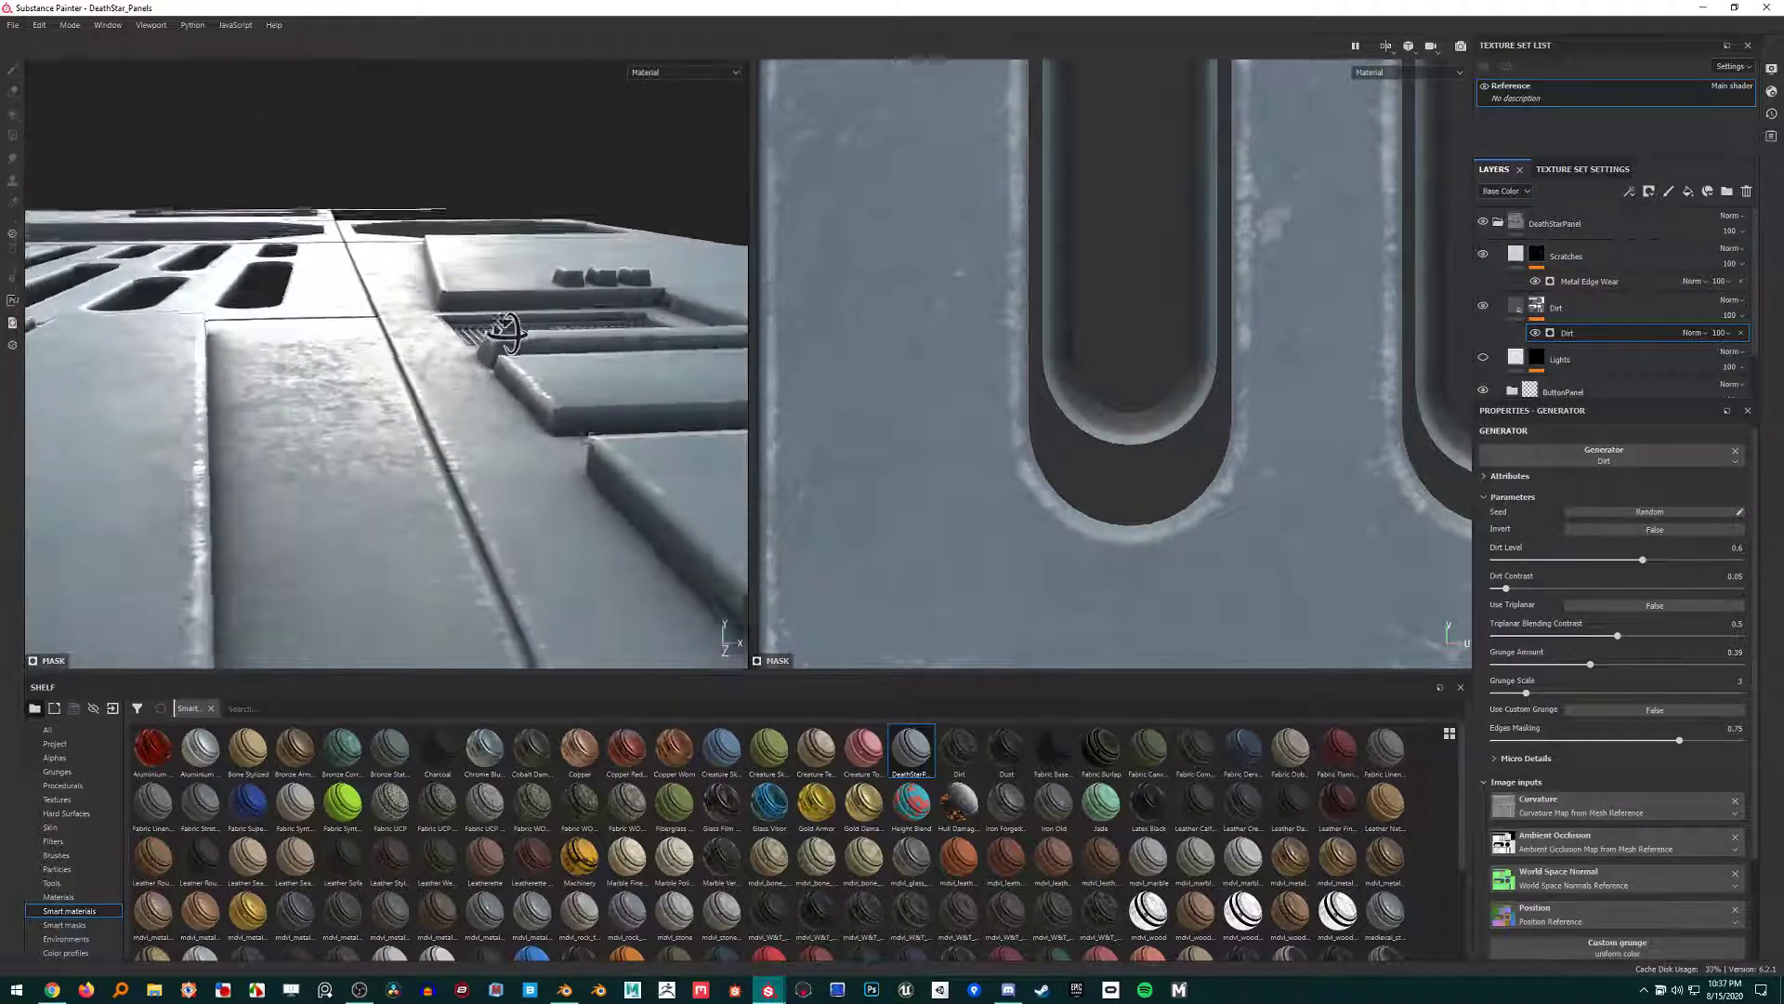
left_click_drag(505, 332, 437, 306, "alt")
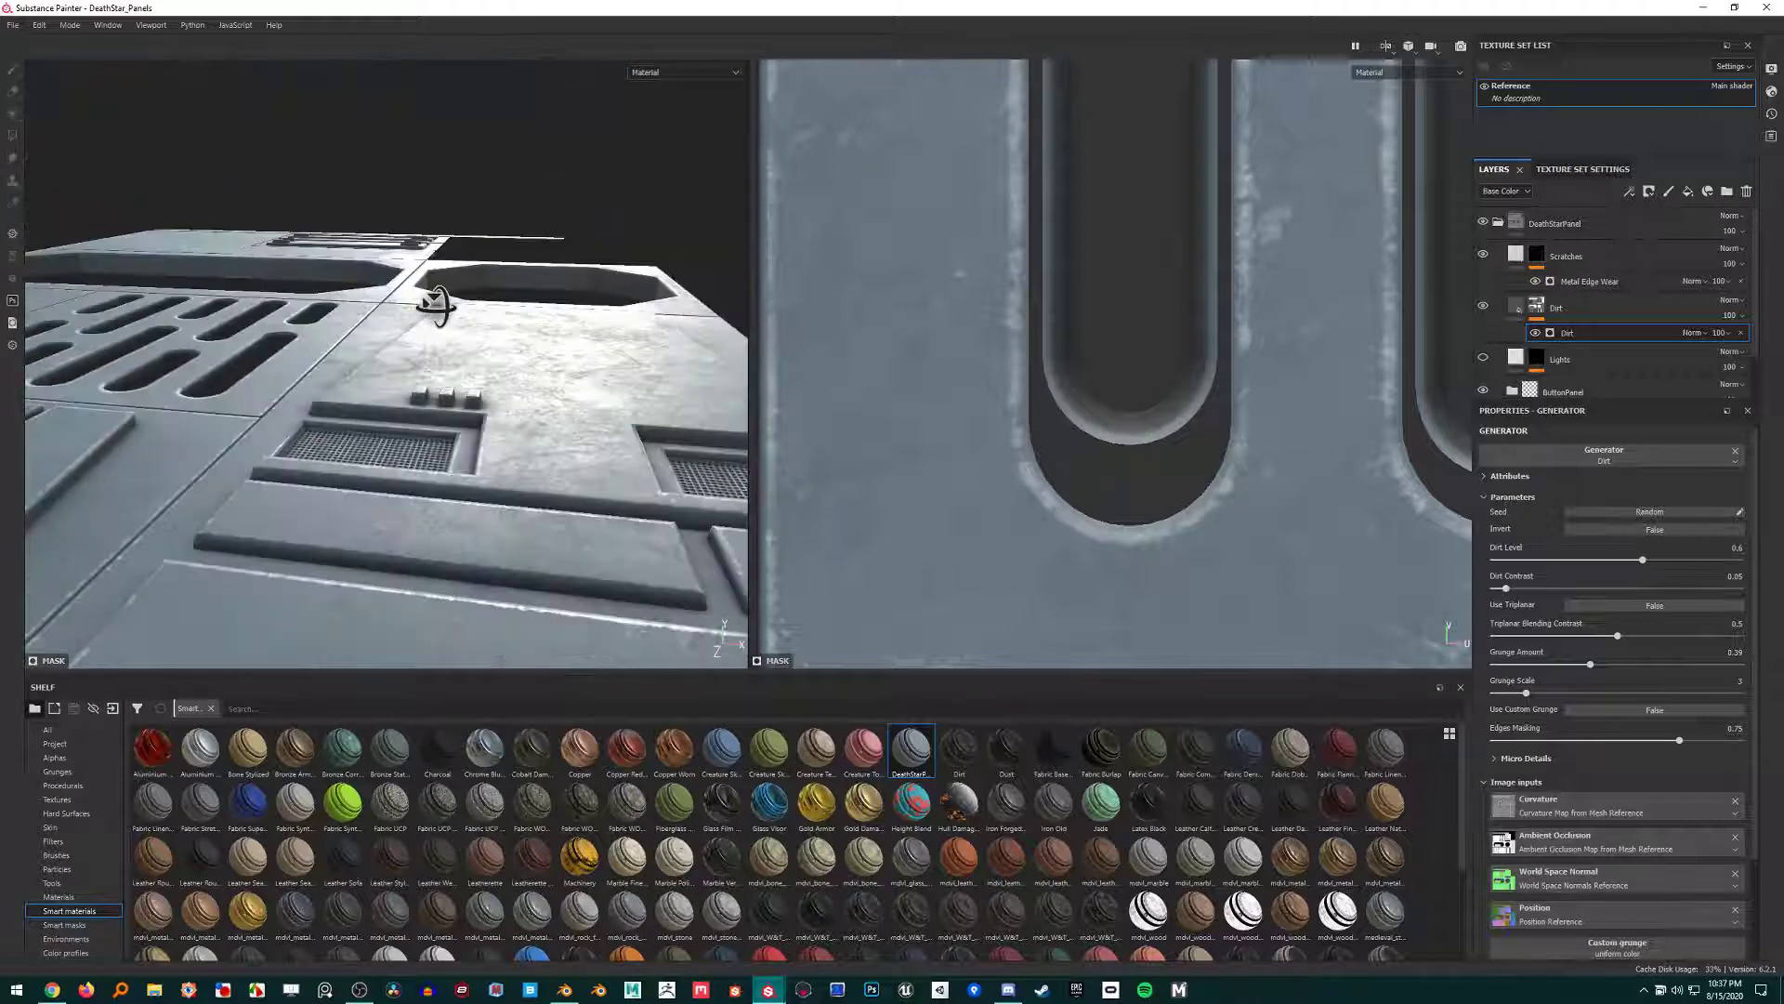
scroll(437, 414, "up", 3)
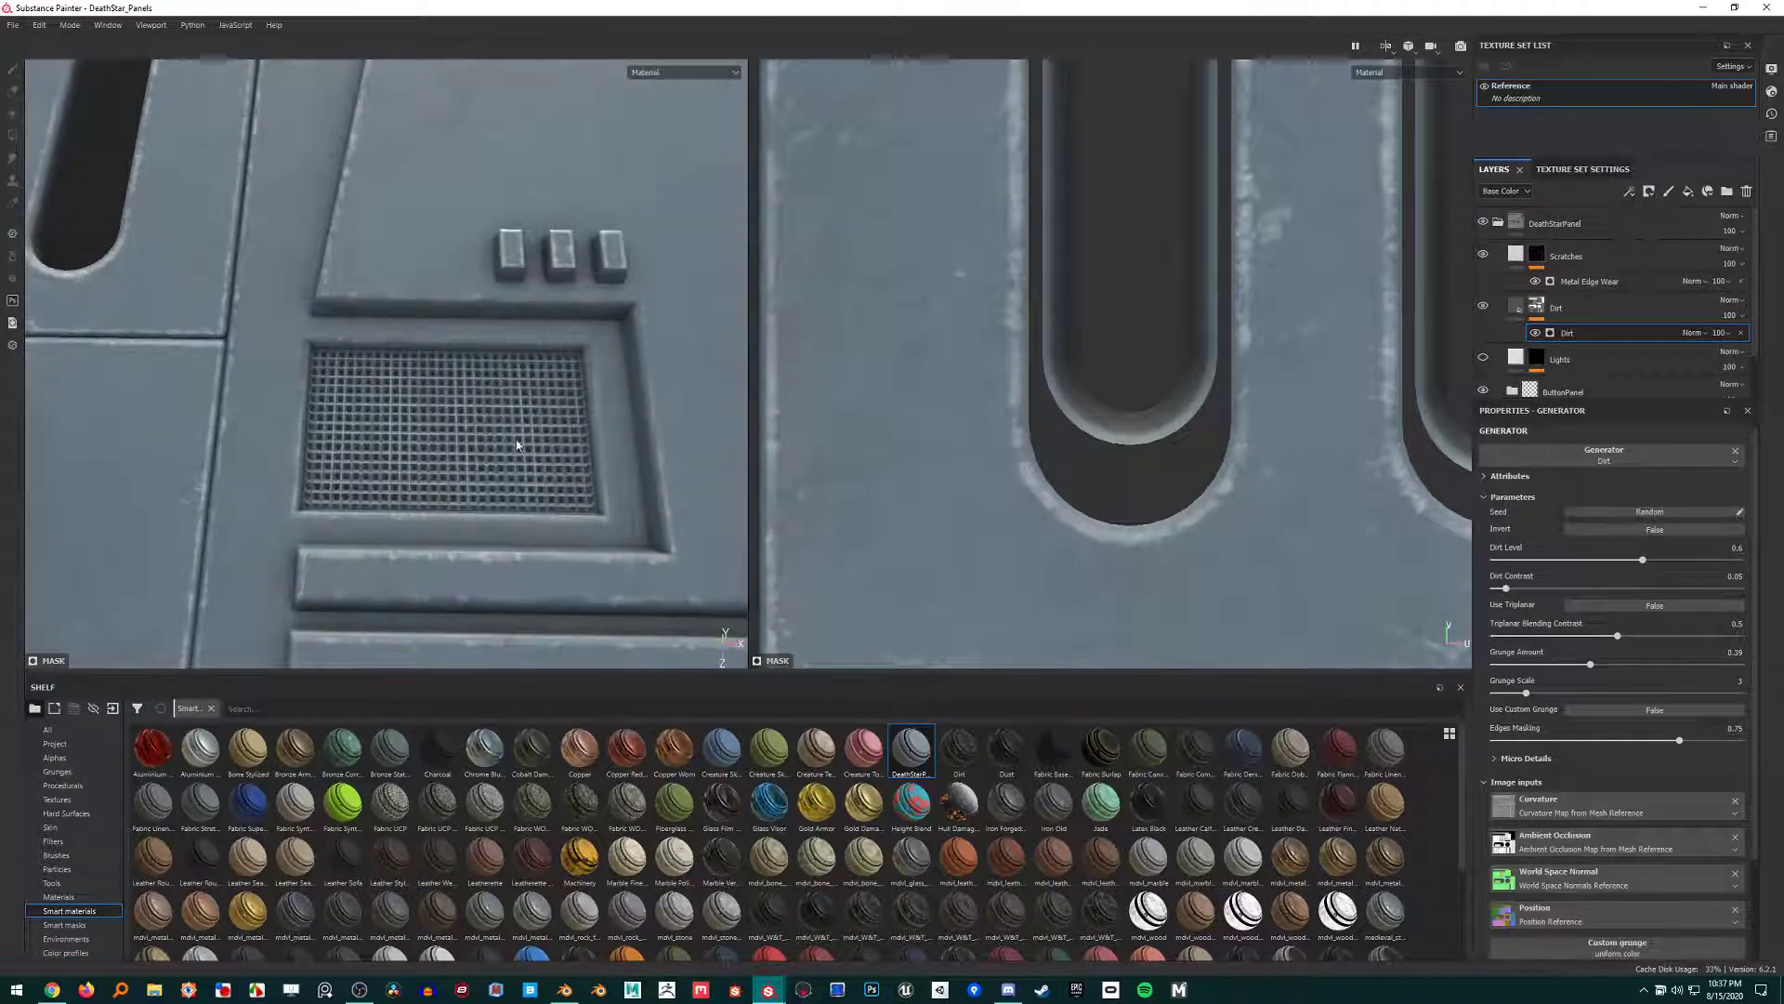
scroll(444, 425, "down", 3)
Examine the material on the lower tapered panel and the detail of its vent slats, and bring up the open windows.
middle_click_drag(445, 425, 573, 254, "alt")
middle_click_drag(533, 450, 625, 286, "alt")
middle_click_drag(363, 399, 734, 462, "alt")
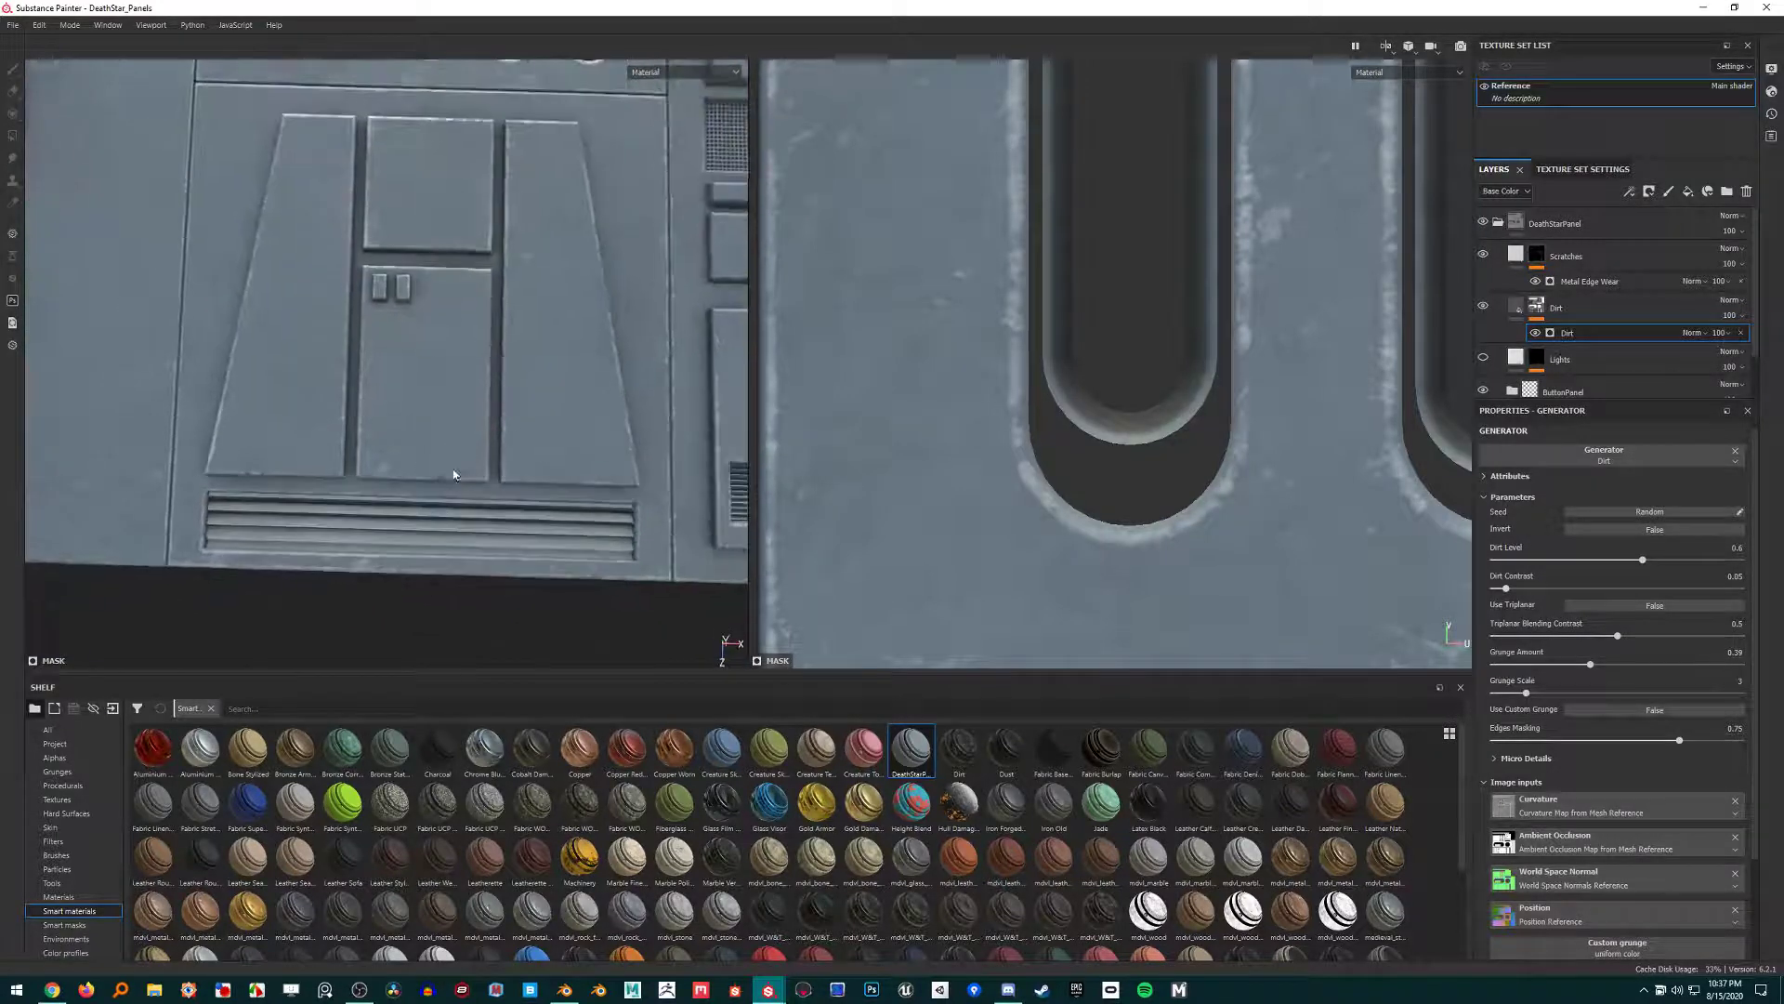
scroll(454, 474, "up", 3)
middle_click_drag(532, 511, 637, 343, "alt")
left_click_drag(638, 343, 400, 379, "alt")
scroll(473, 332, "up", 4)
key("alt+Tab")
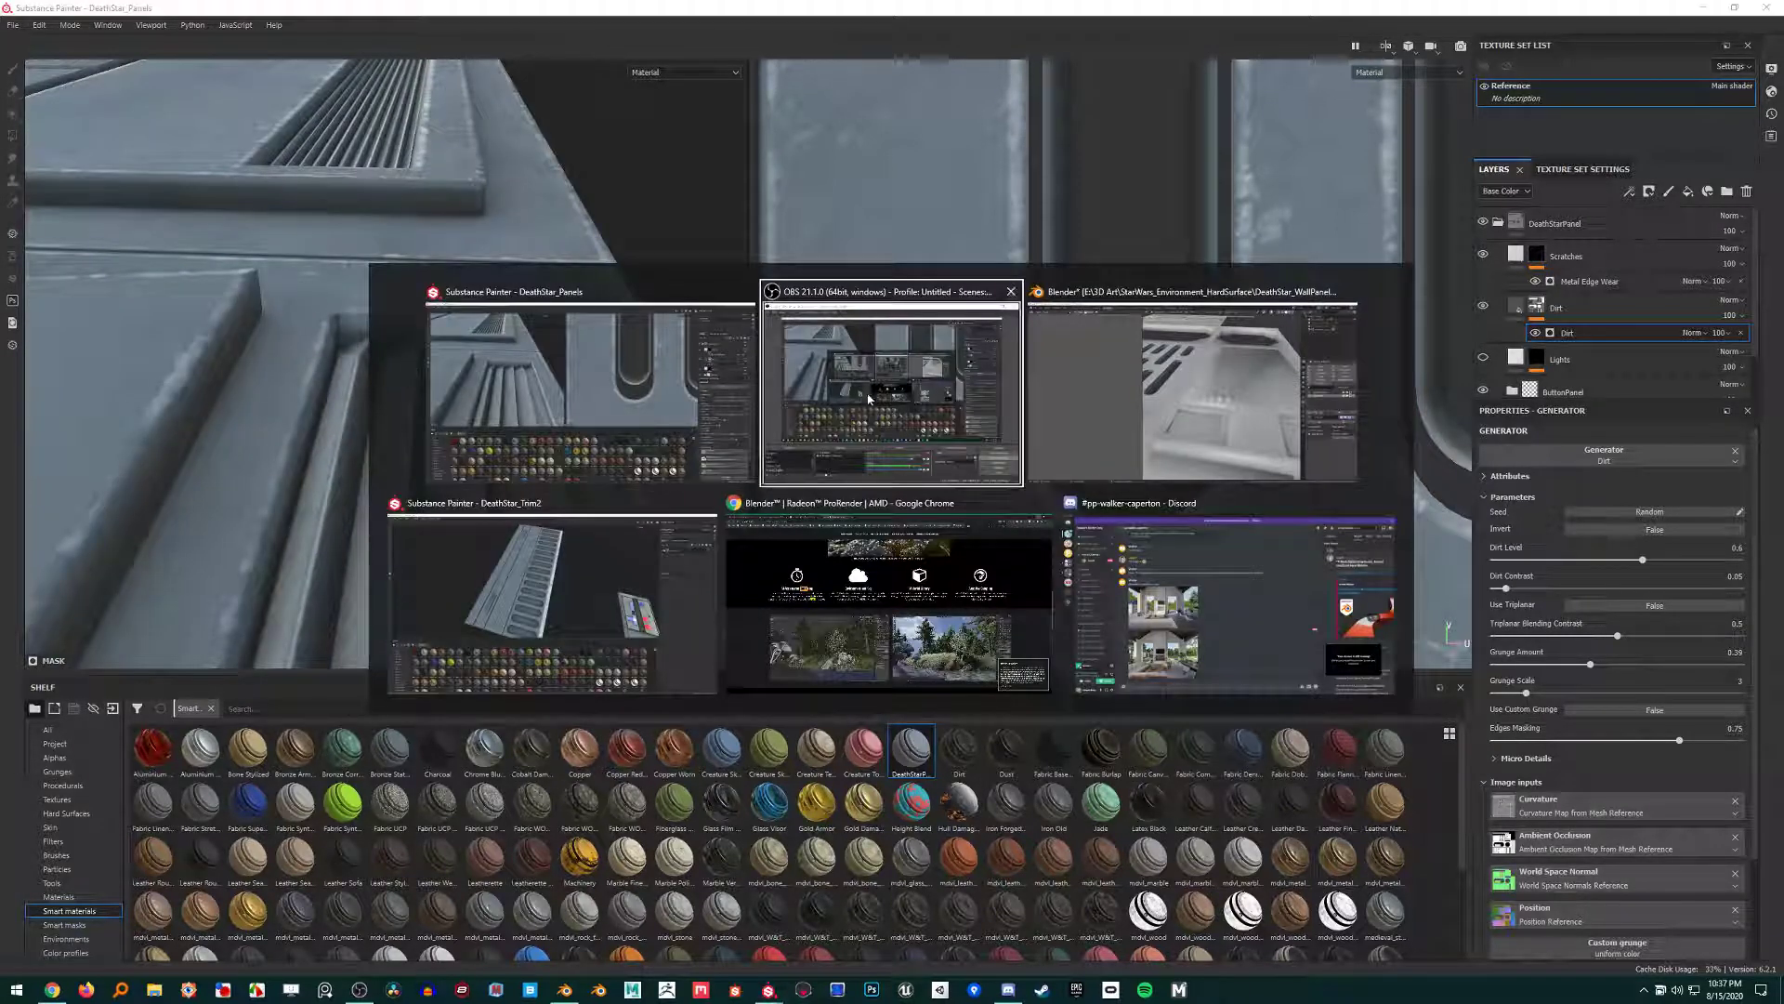
Switch to Blender and select the recessed strip face along the outer edge of the WP_1x1_Panel_Low mesh.
left_click(1163, 409)
scroll(1032, 459, "down", 7)
middle_click_drag(1032, 459, 1115, 400, "shift")
left_click(872, 653)
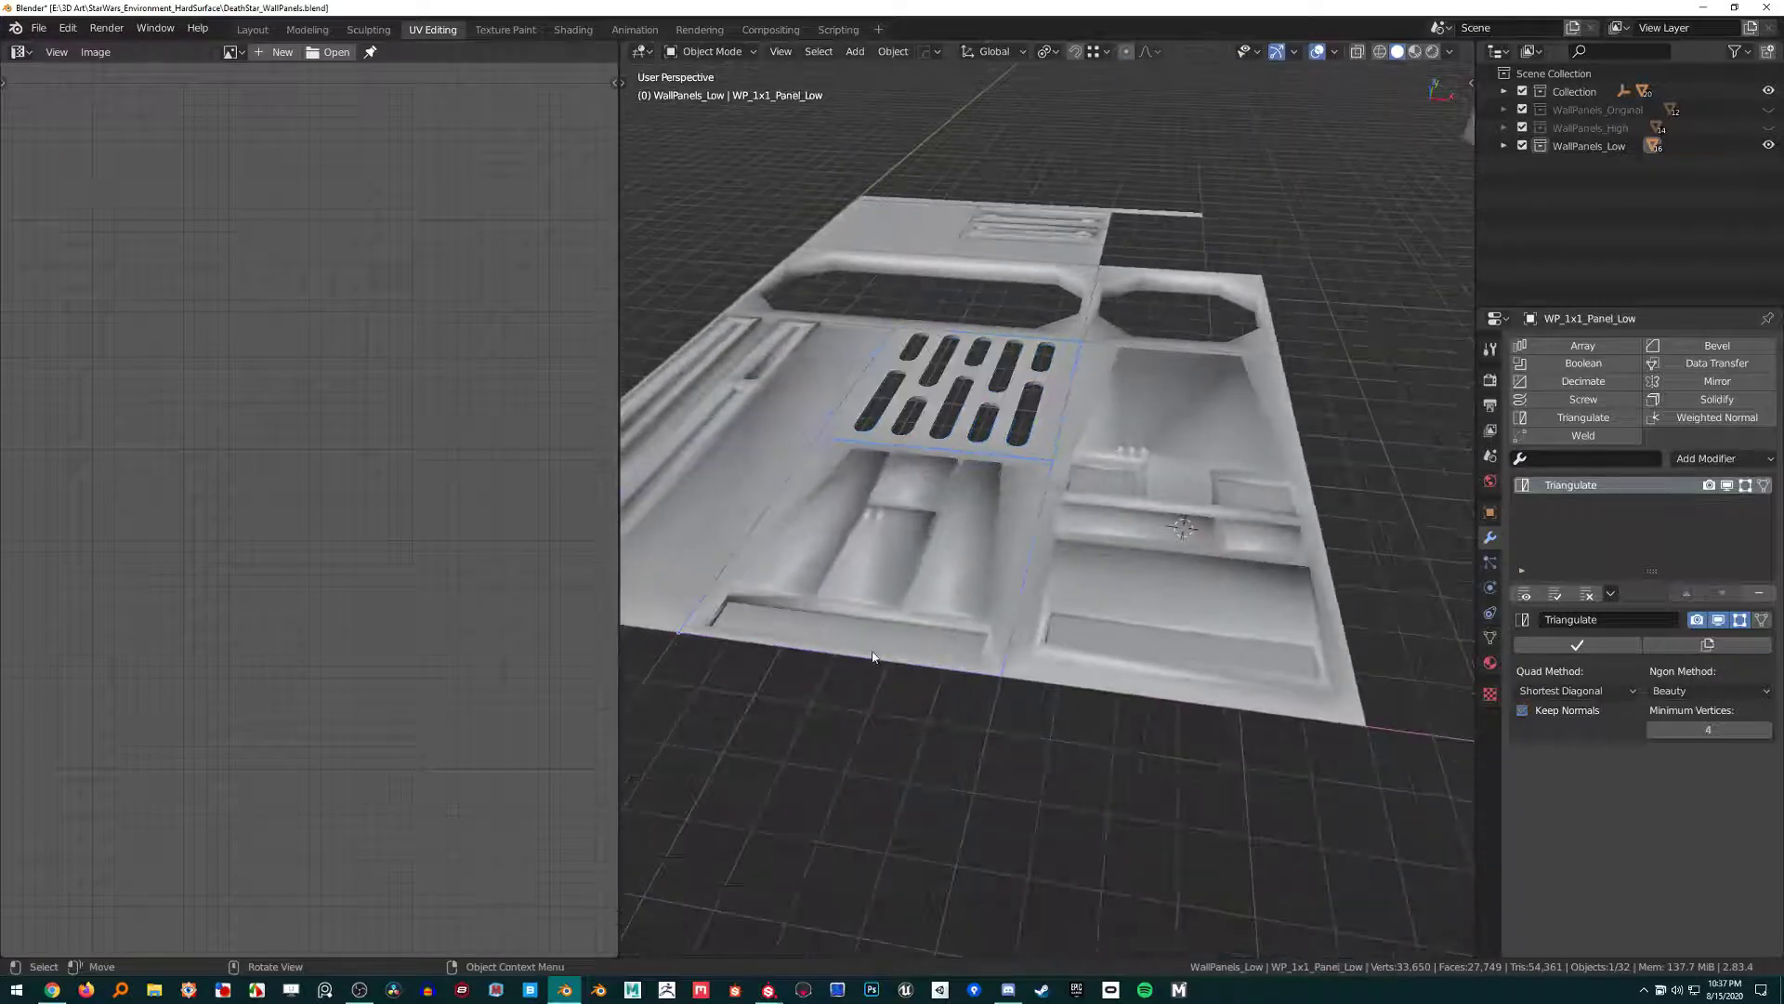
middle_click(868, 625, "alt")
scroll(874, 613, "up", 7)
middle_click_drag(948, 520, 1139, 476)
key("Tab")
left_click(1181, 426)
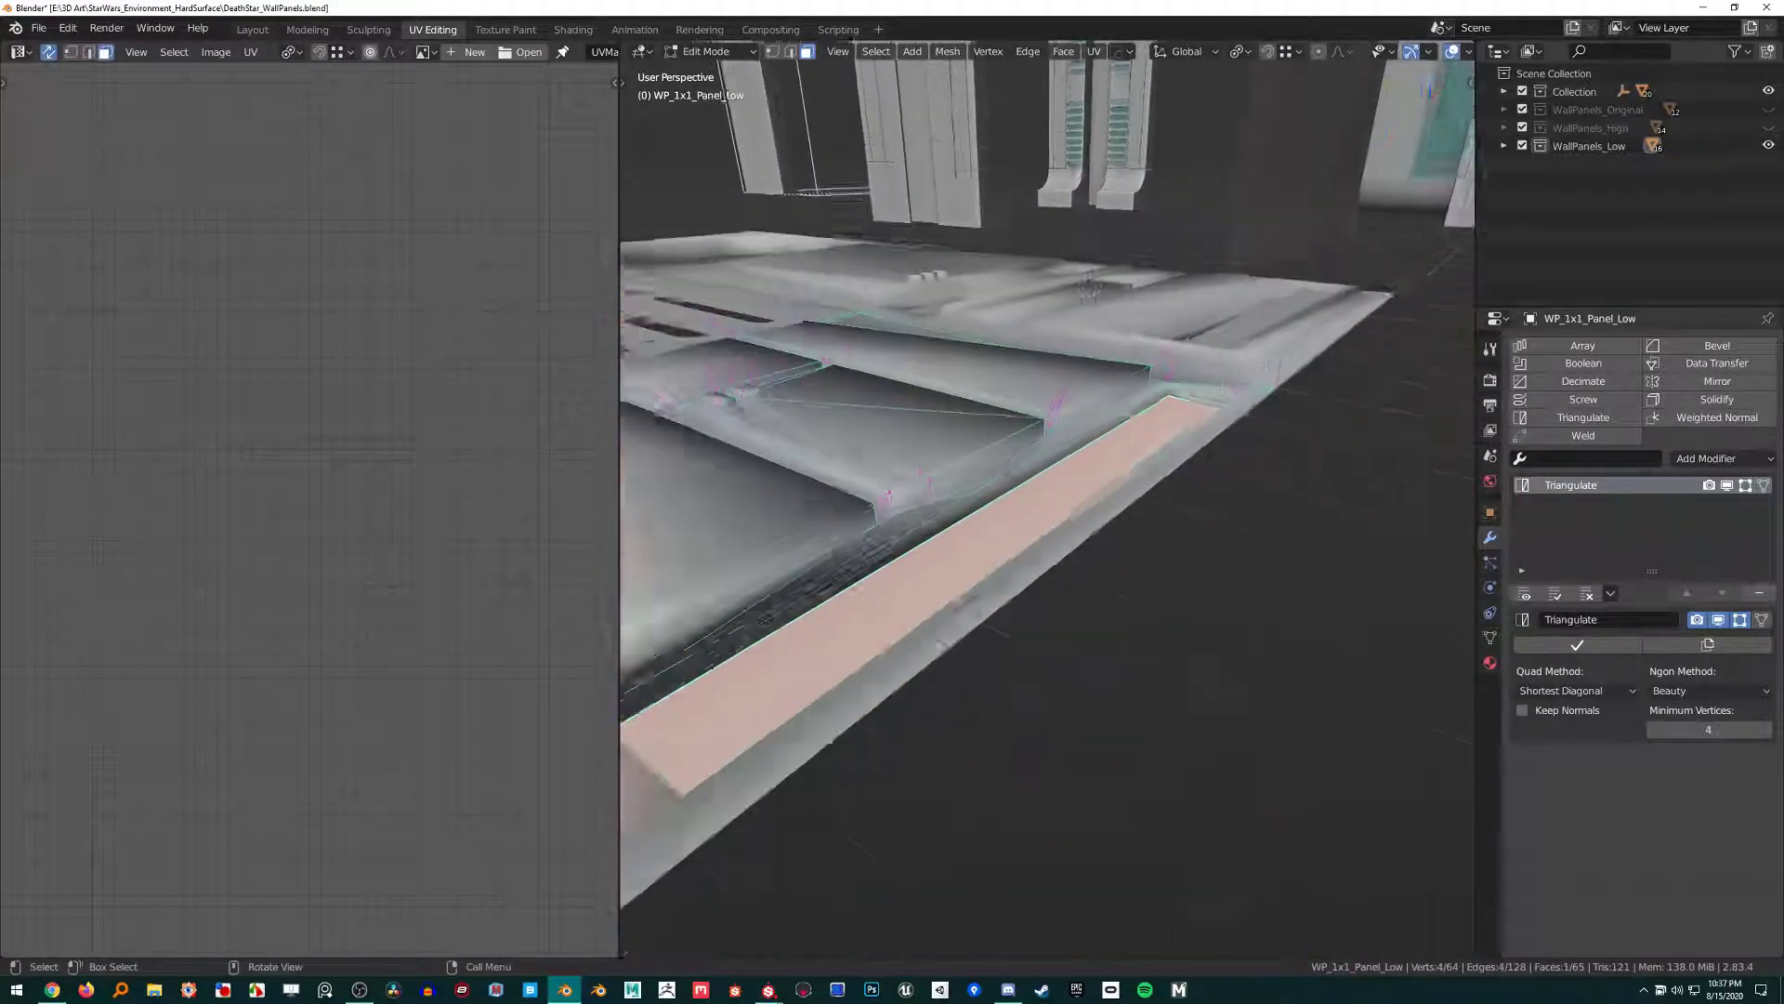
Select the corner vertex at the end of the recessed strip and move it slightly.
scroll(1182, 426, "up", 5)
key("1")
left_click(1299, 283)
key("KP_Decimal")
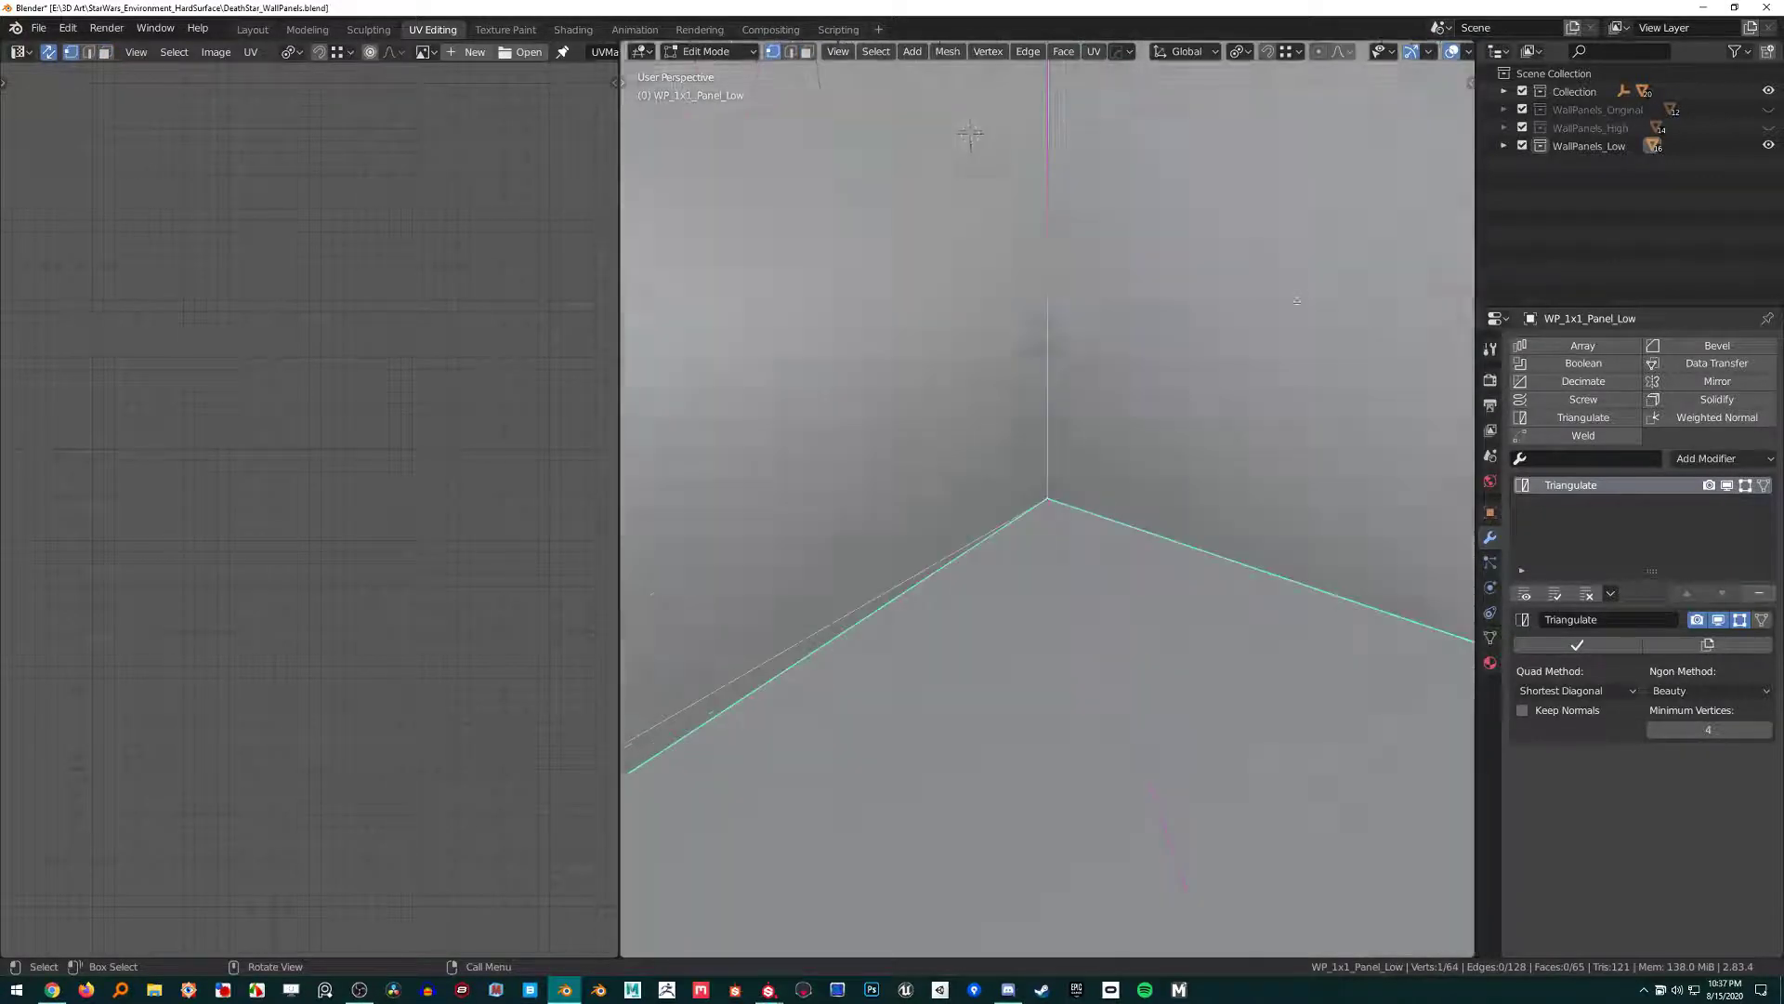
scroll(1156, 379, "down", 5)
middle_click_drag(1156, 379, 1185, 446)
key("g")
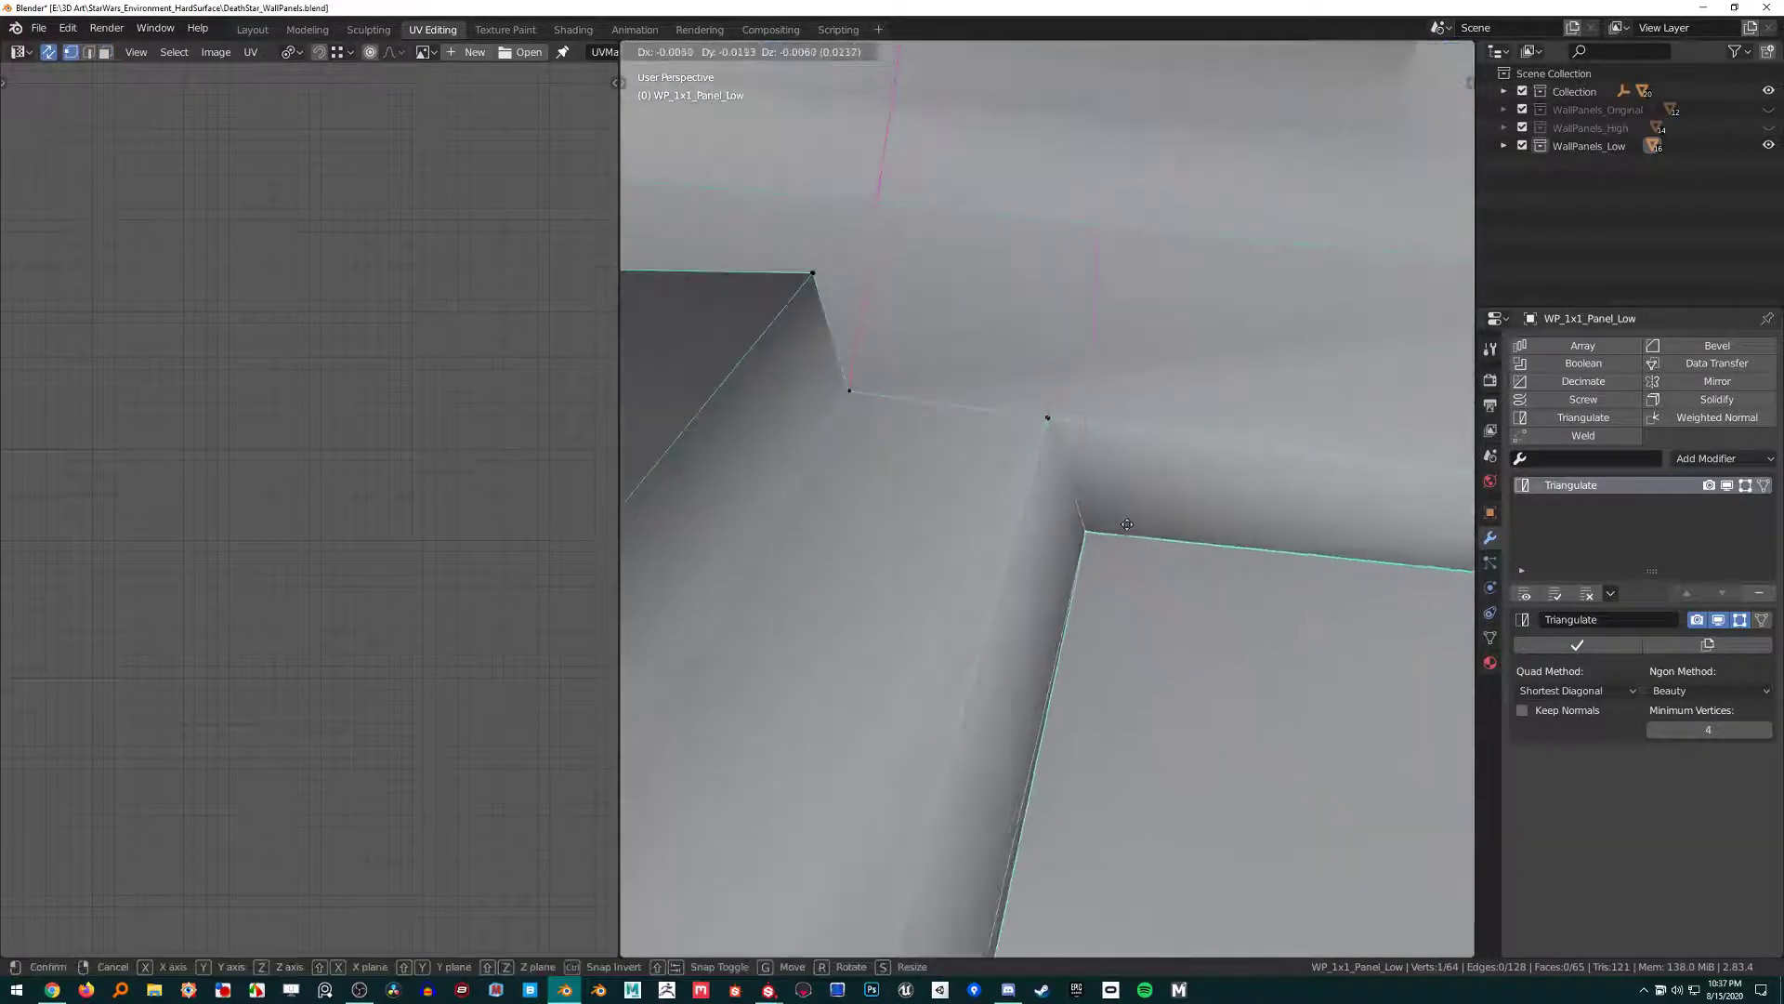
left_click(1209, 509)
Reselect the recessed strip face and examine its UVs and the surrounding border faces up close.
scroll(1210, 512, "down", 9)
key("Tab")
scroll(1168, 455, "down", 5)
middle_click_drag(1213, 521, 1078, 570)
key("Tab")
key("3")
left_click(1078, 570)
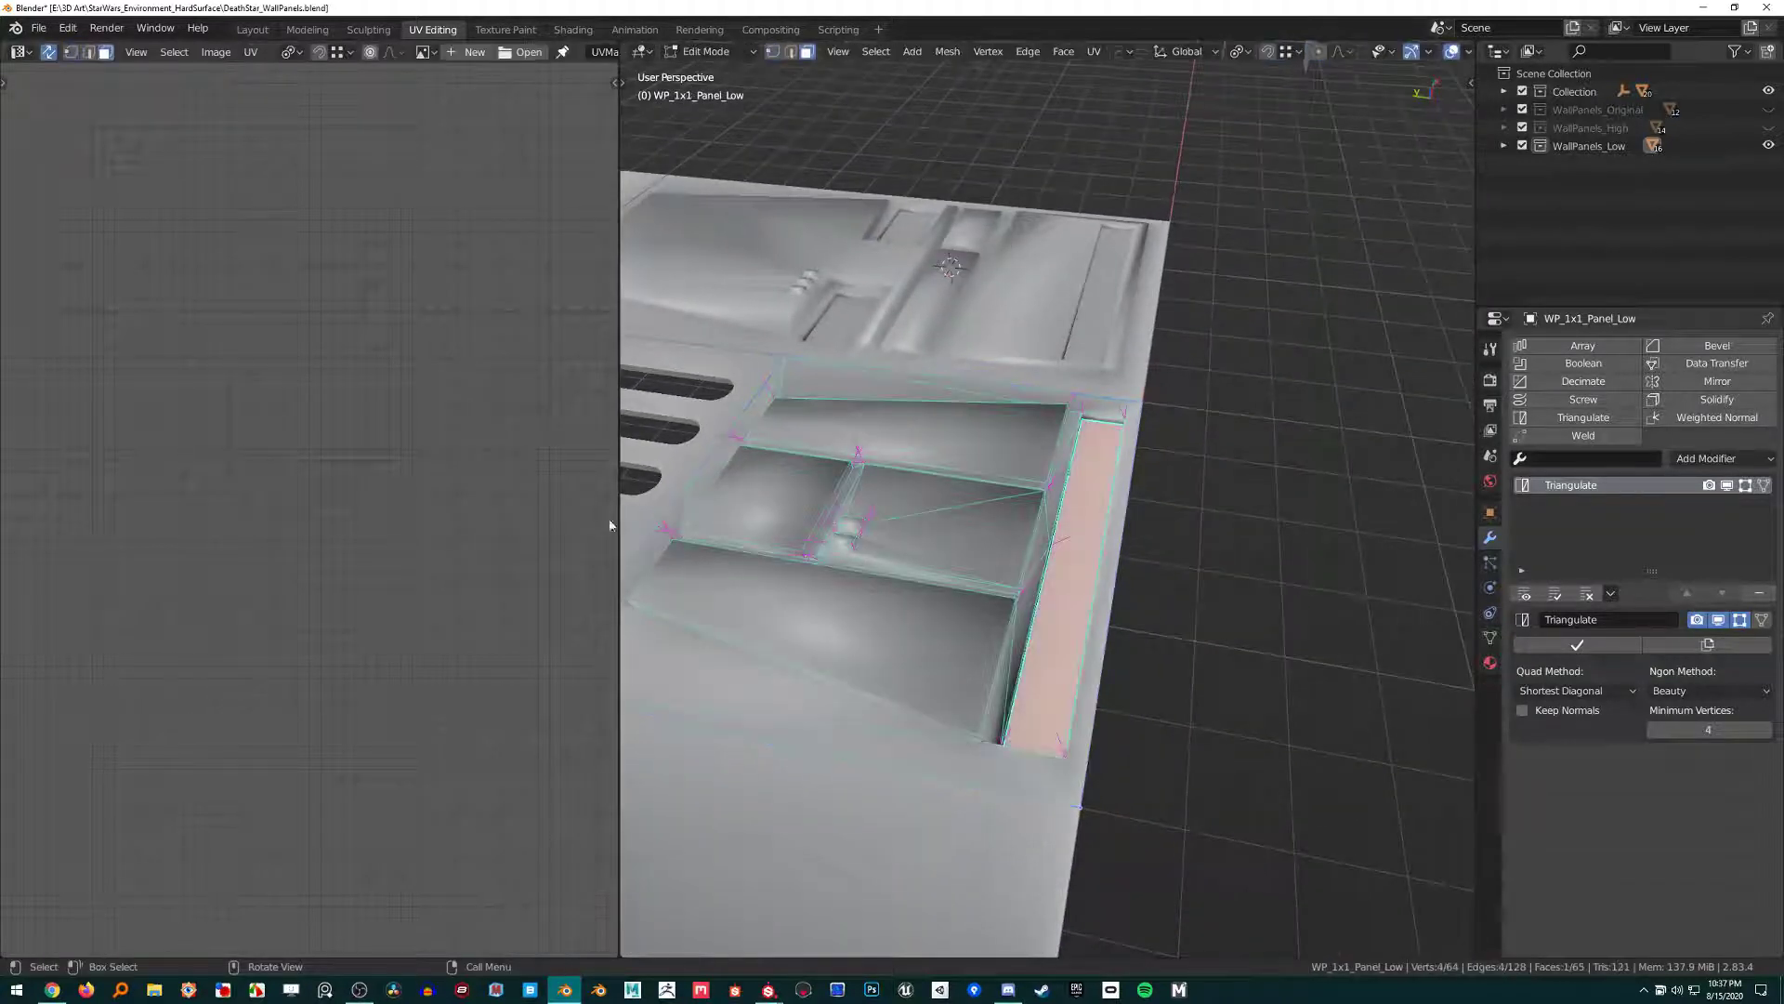
scroll(321, 513, "up", 7)
scroll(409, 528, "down", 4)
middle_click_drag(325, 527, 617, 528)
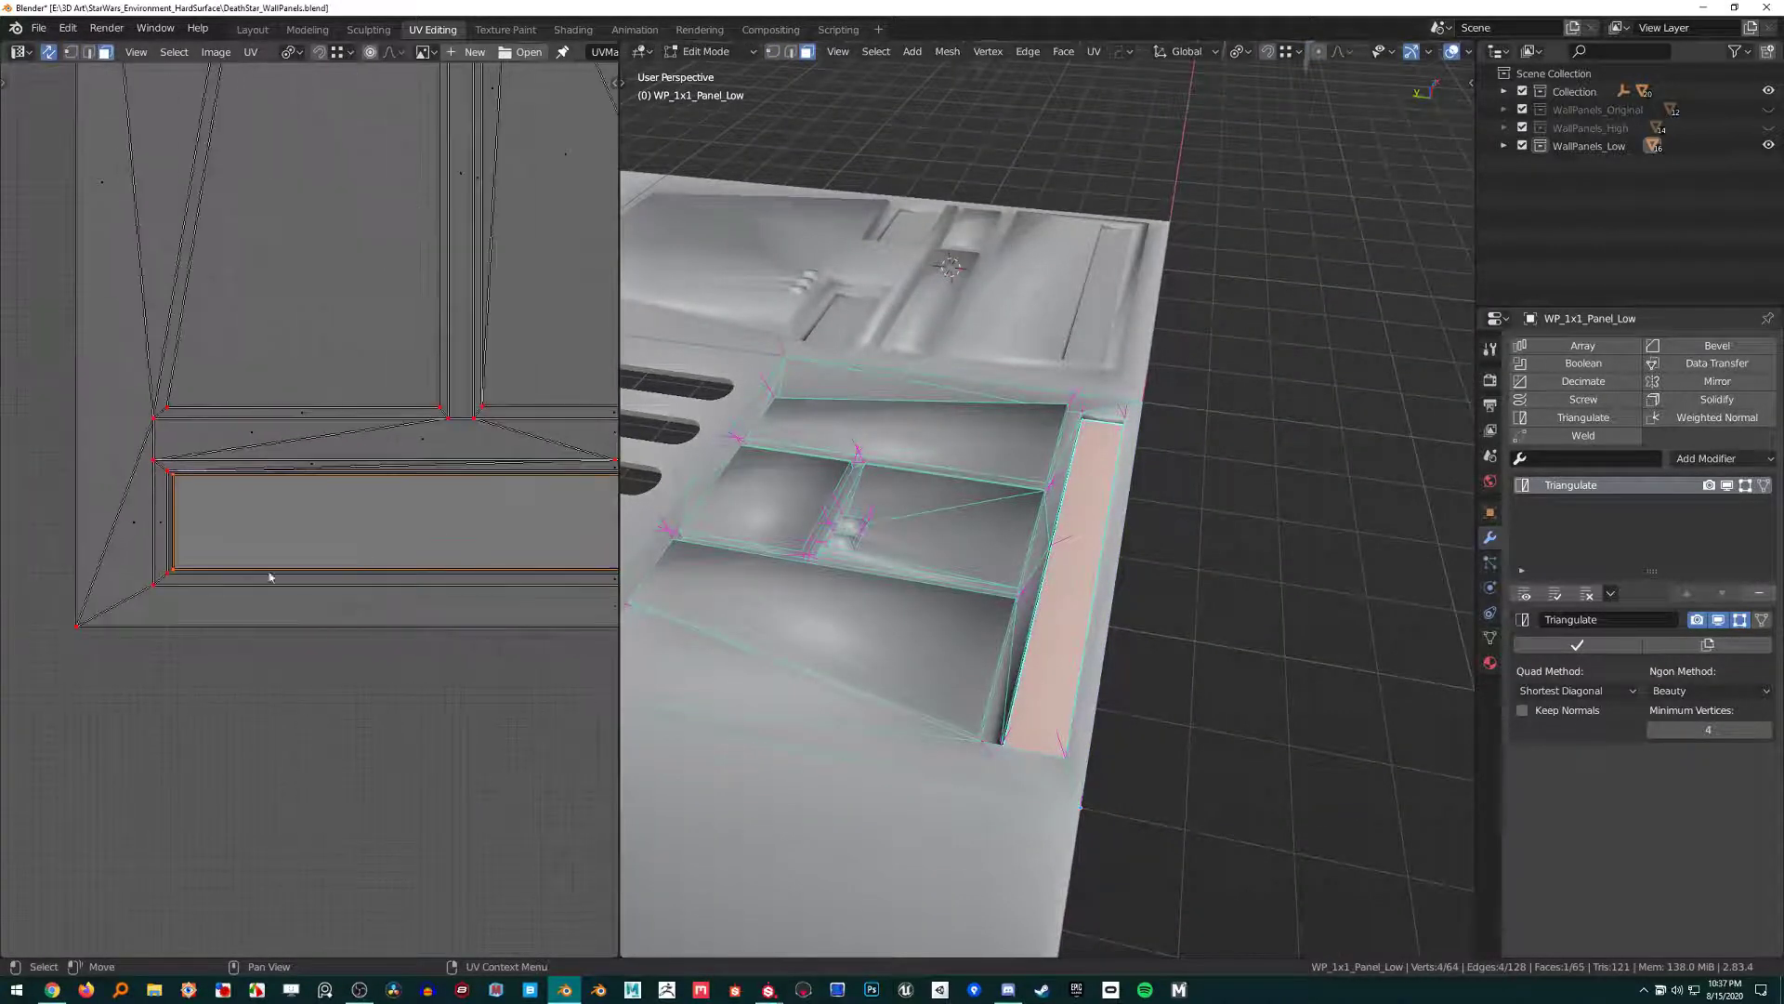
scroll(298, 481, "up", 3)
scroll(1201, 397, "up", 6)
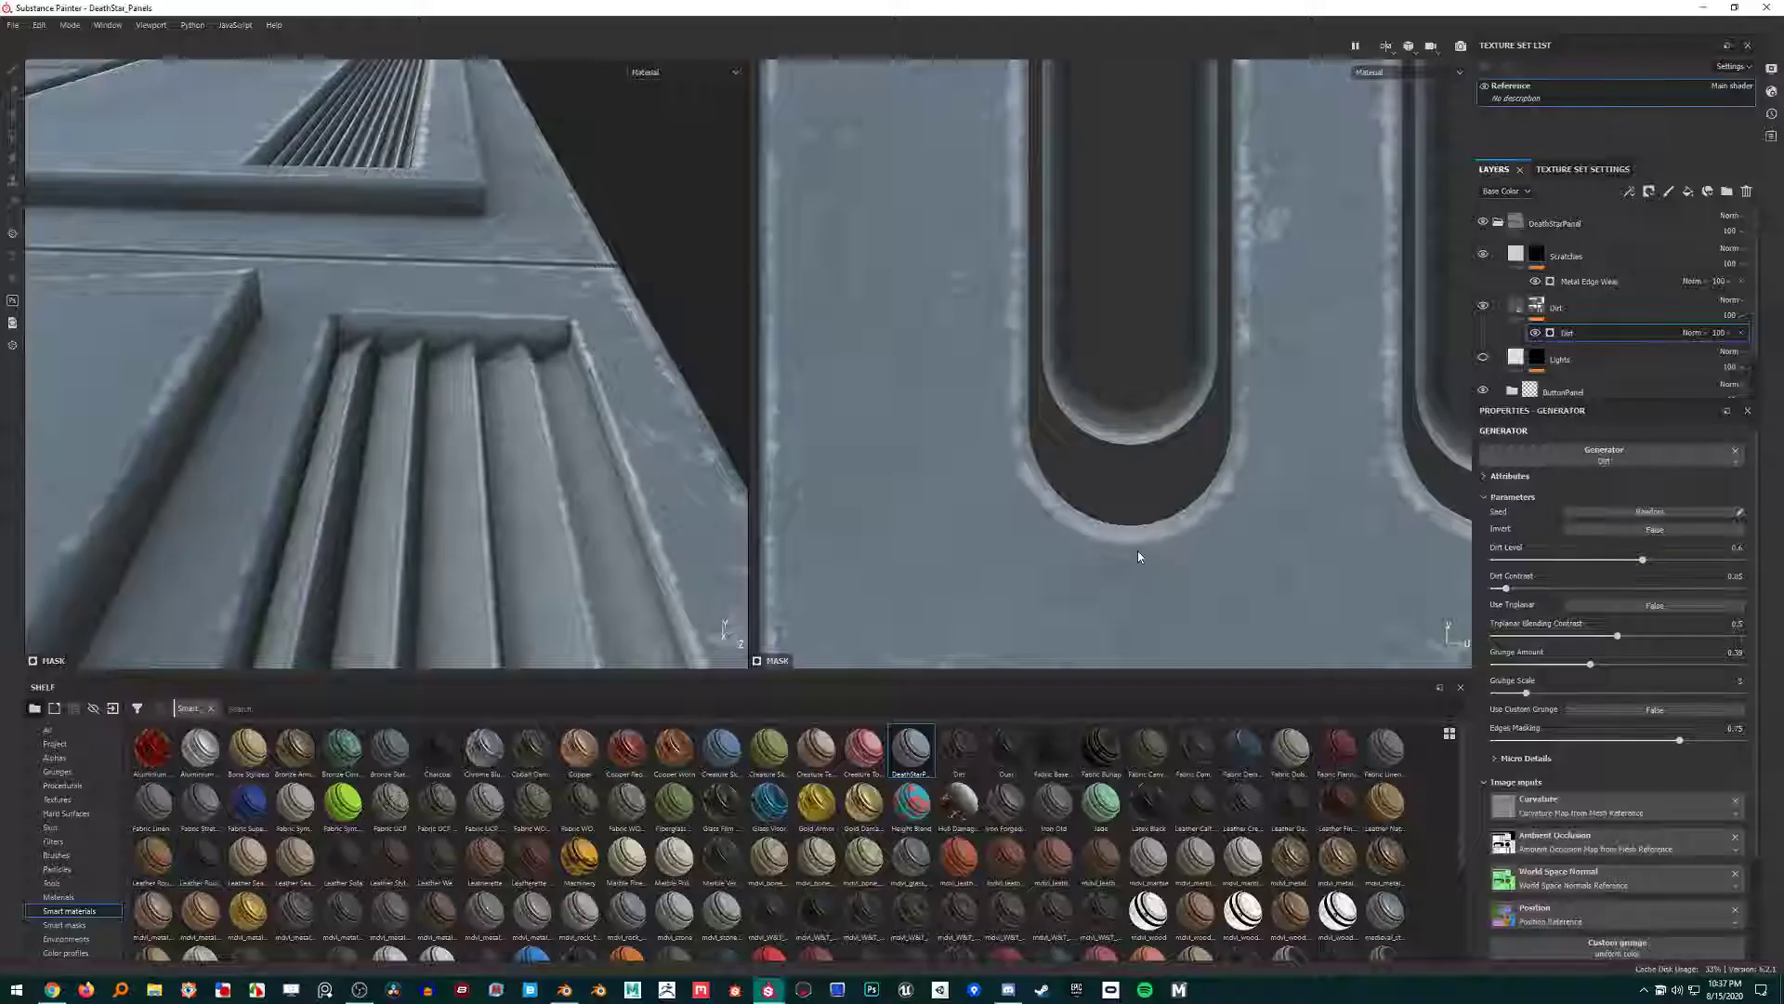
Compare the textured vent slats in Substance Painter with the plain recessed strip on the low-poly panel in Blender.
mouse_move(409, 390)
left_mouse_down("alt")
mouse_move(476, 423)
mouse_move(460, 490)
mouse_move(482, 479)
left_mouse_up("alt")
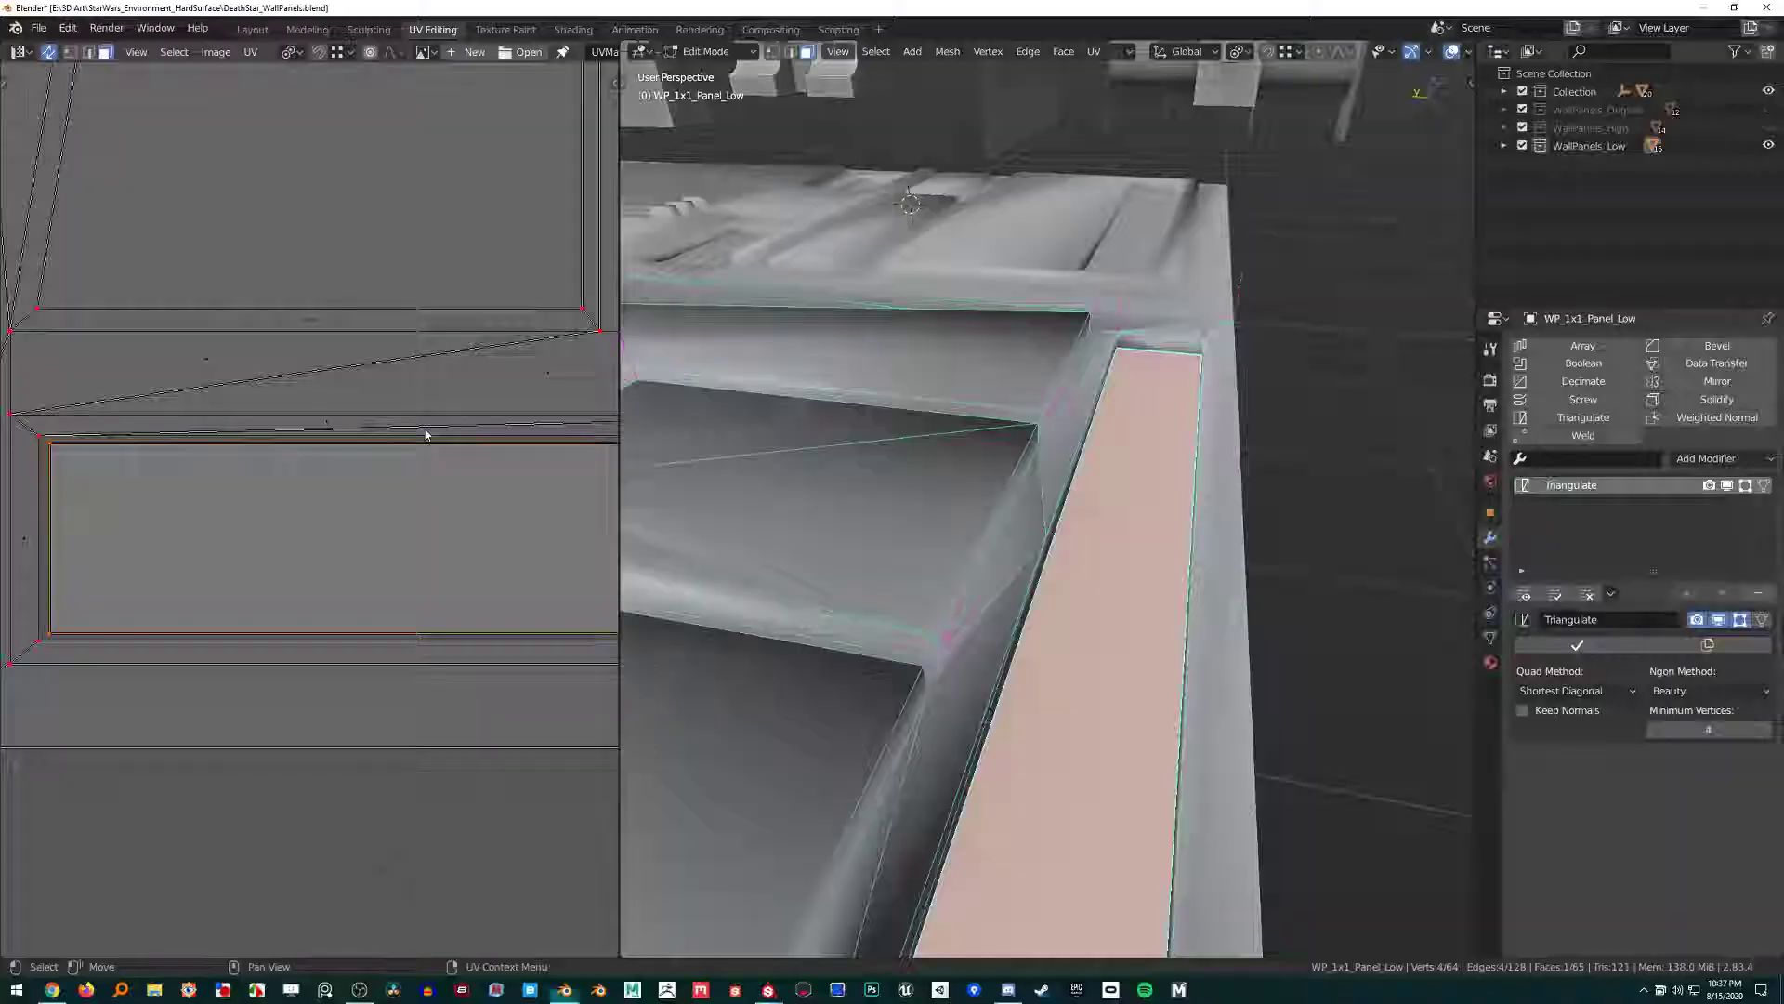
scroll(1215, 554, "down", 7)
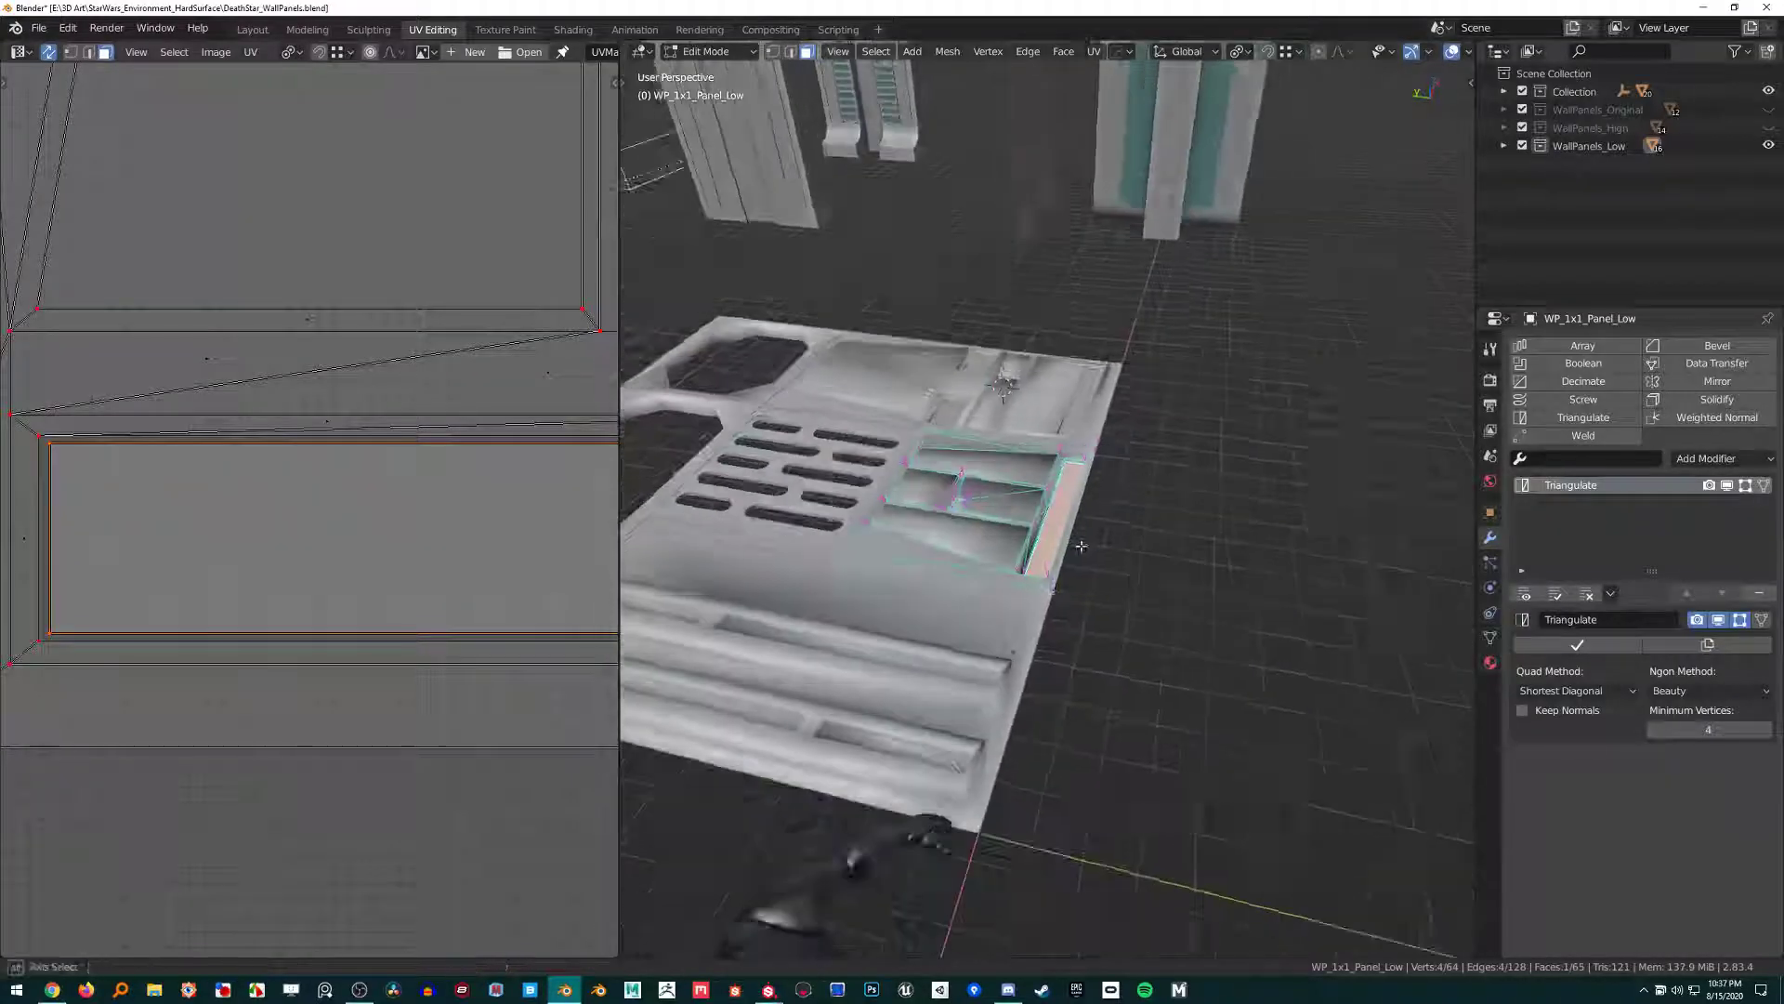
scroll(1075, 545, "up", 6)
middle_click_drag(1075, 546, 1097, 482)
scroll(1083, 529, "up", 5)
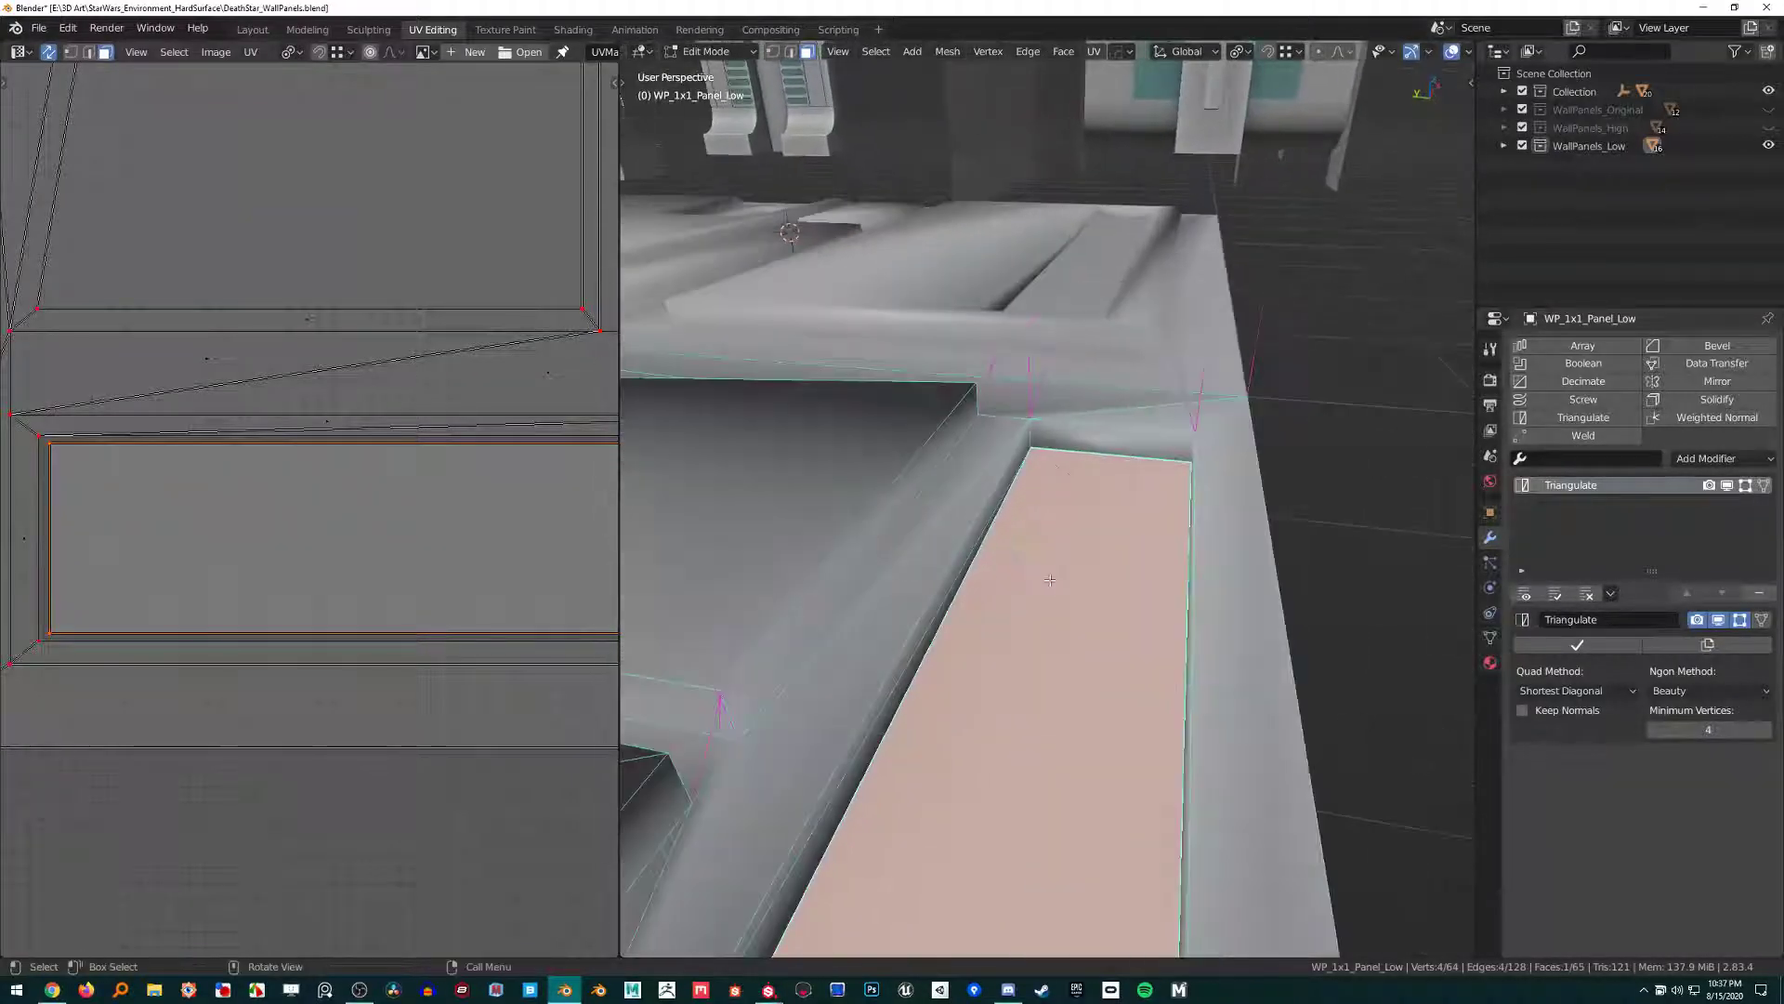
mouse_move(1057, 578)
middle_mouse_down()
mouse_move(1052, 617)
mouse_move(1054, 565)
middle_mouse_up()
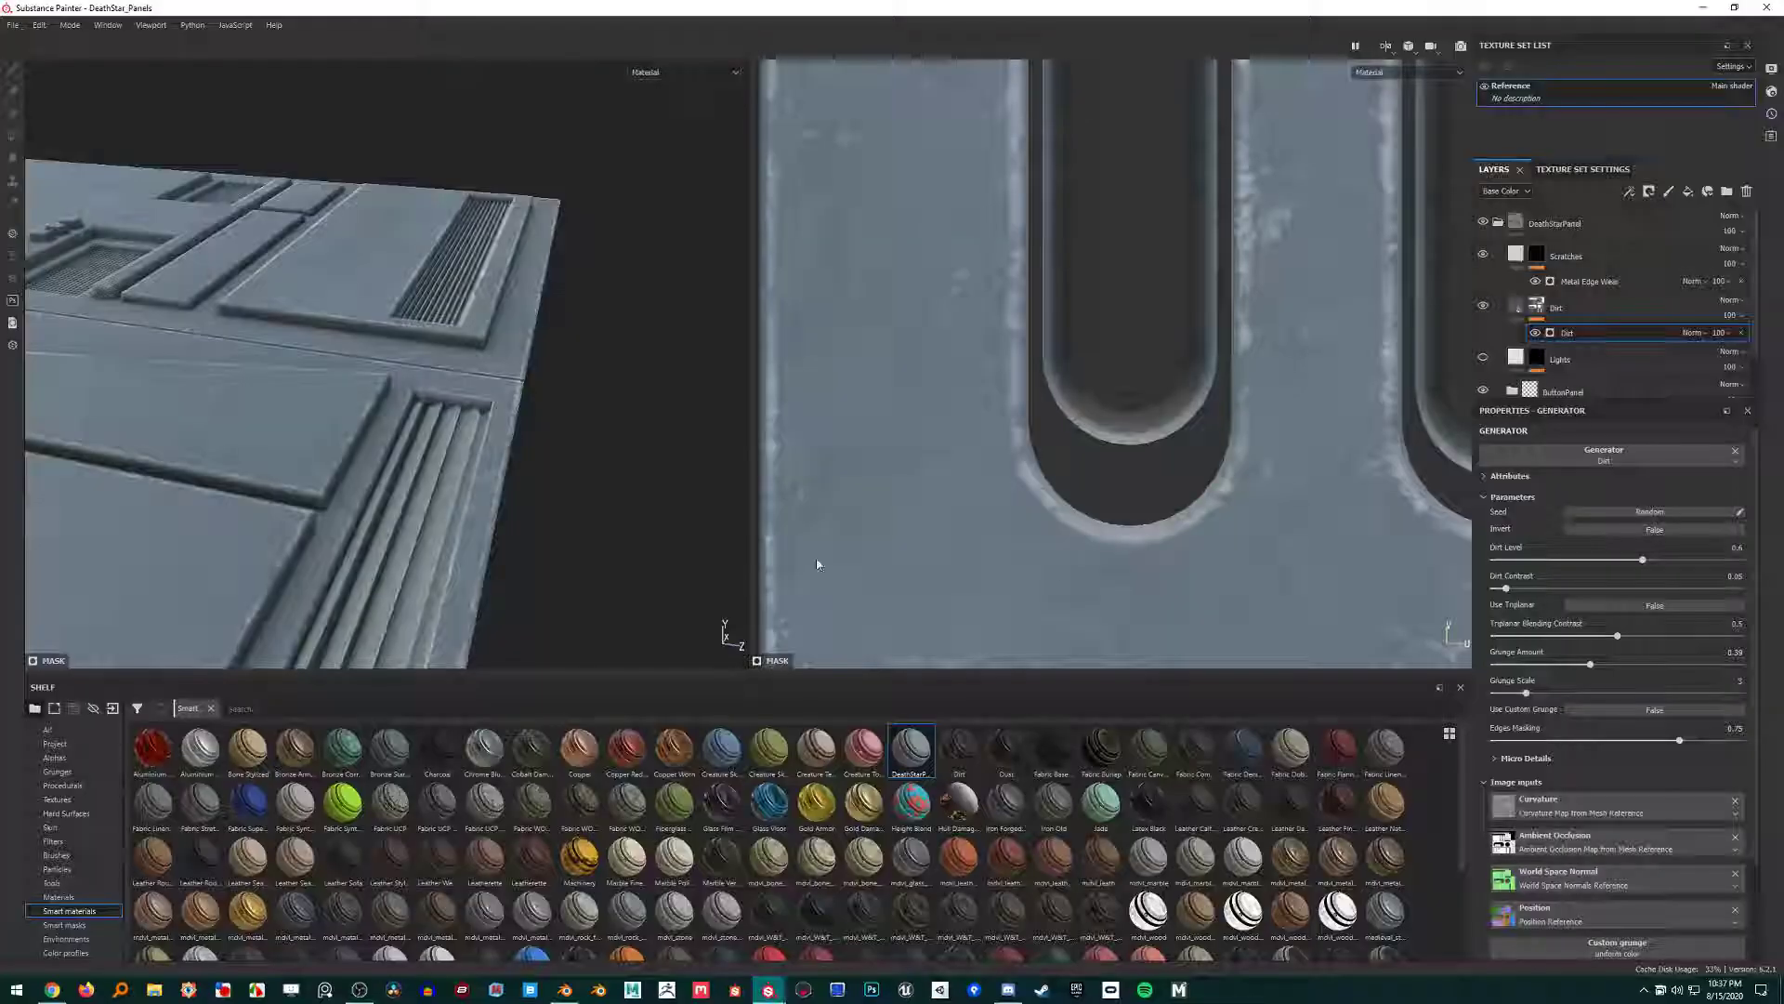
Return to Substance Painter and inspect the baked vent slats and the narrow ribbed grille up close from several angles.
left_click_drag(397, 503, 459, 510, "alt")
right_click_drag(458, 511, 479, 520, "alt")
middle_click_drag(407, 547, 413, 545, "alt")
left_click_drag(383, 414, 359, 544, "alt")
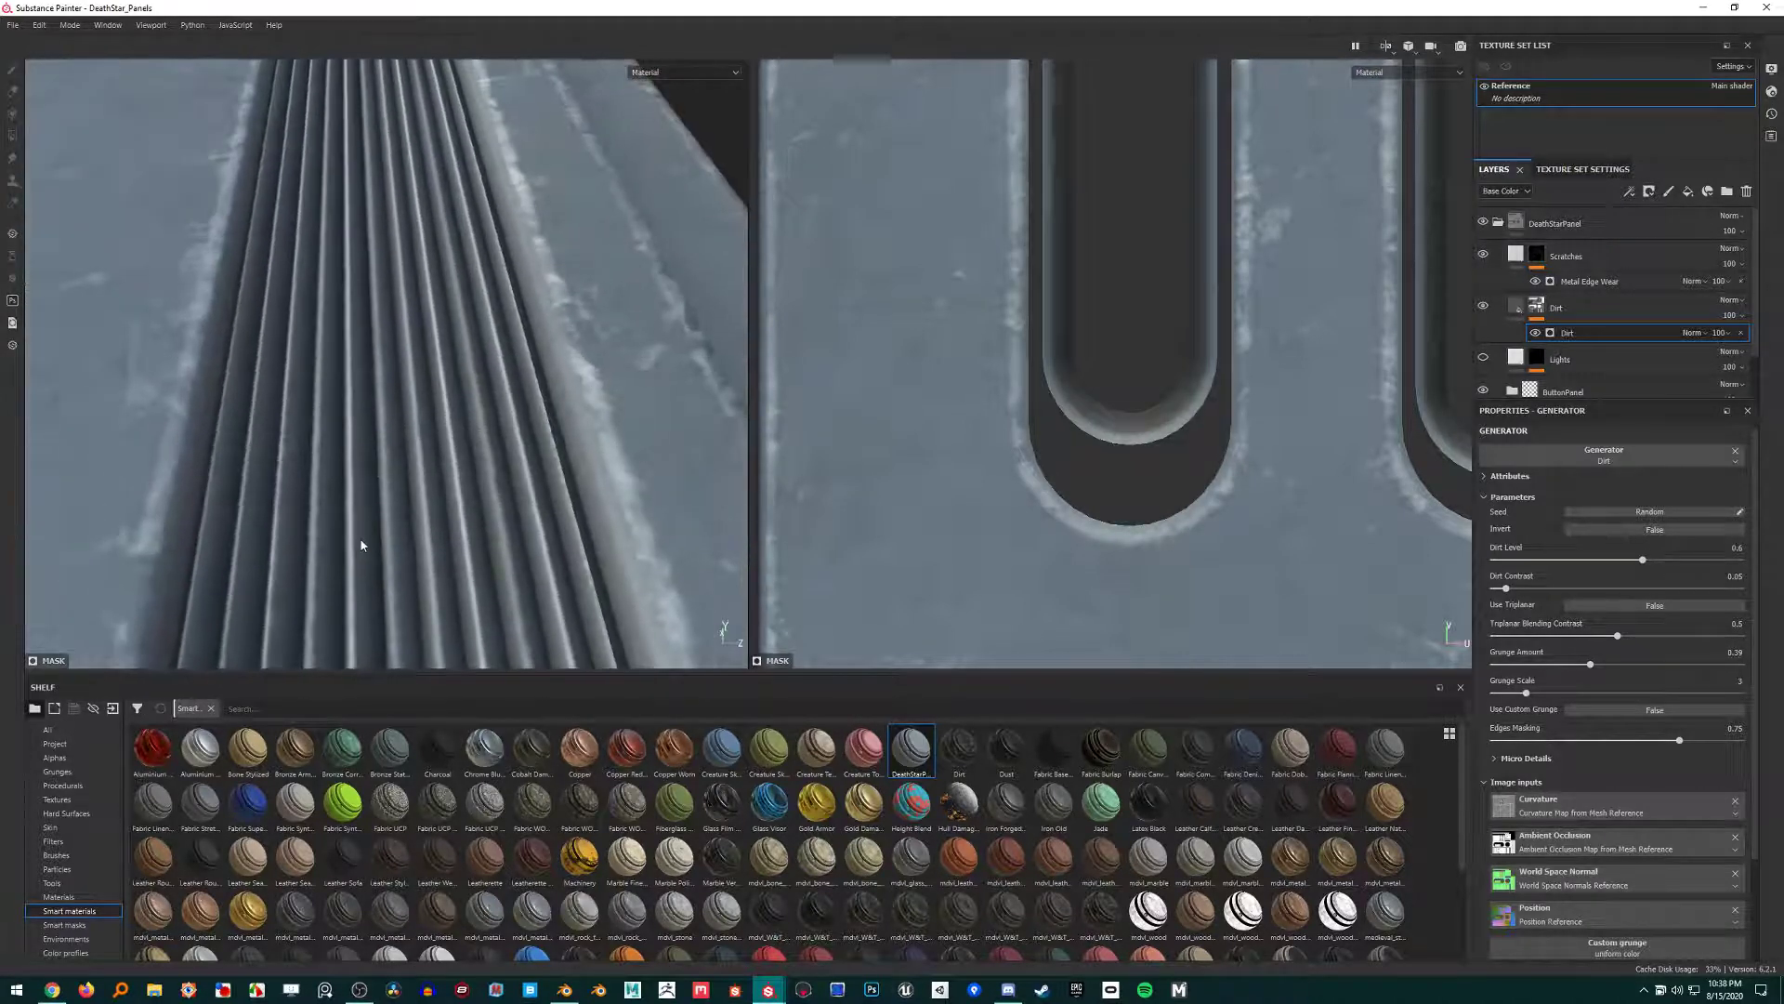
middle_click_drag(360, 547, 471, 307, "alt")
mouse_move(422, 465)
left_mouse_down("alt")
mouse_move(458, 450)
mouse_move(460, 493)
mouse_move(391, 491)
left_mouse_up("alt")
scroll(392, 491, "down", 2)
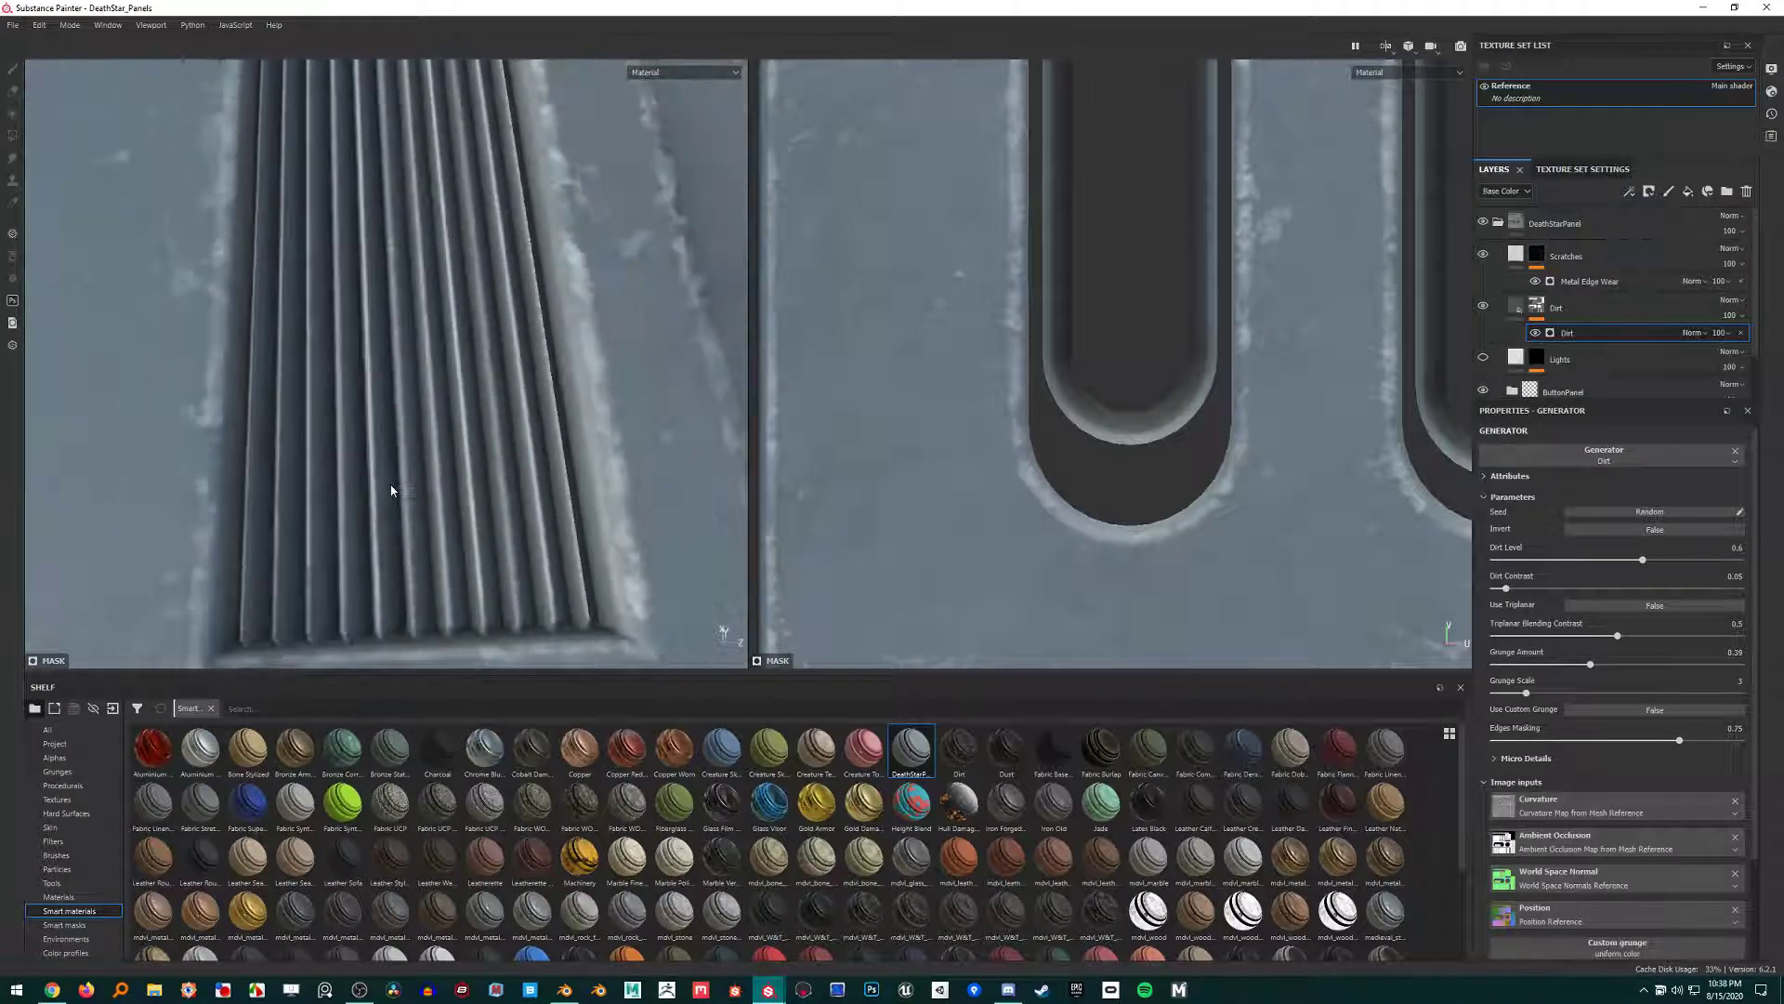
Switch back to Blender and enable Keep Normals on the Triangulate modifier of WP_1x1_Panel_Low.
key("alt+Tab")
middle_click_drag(1198, 610, 1207, 593)
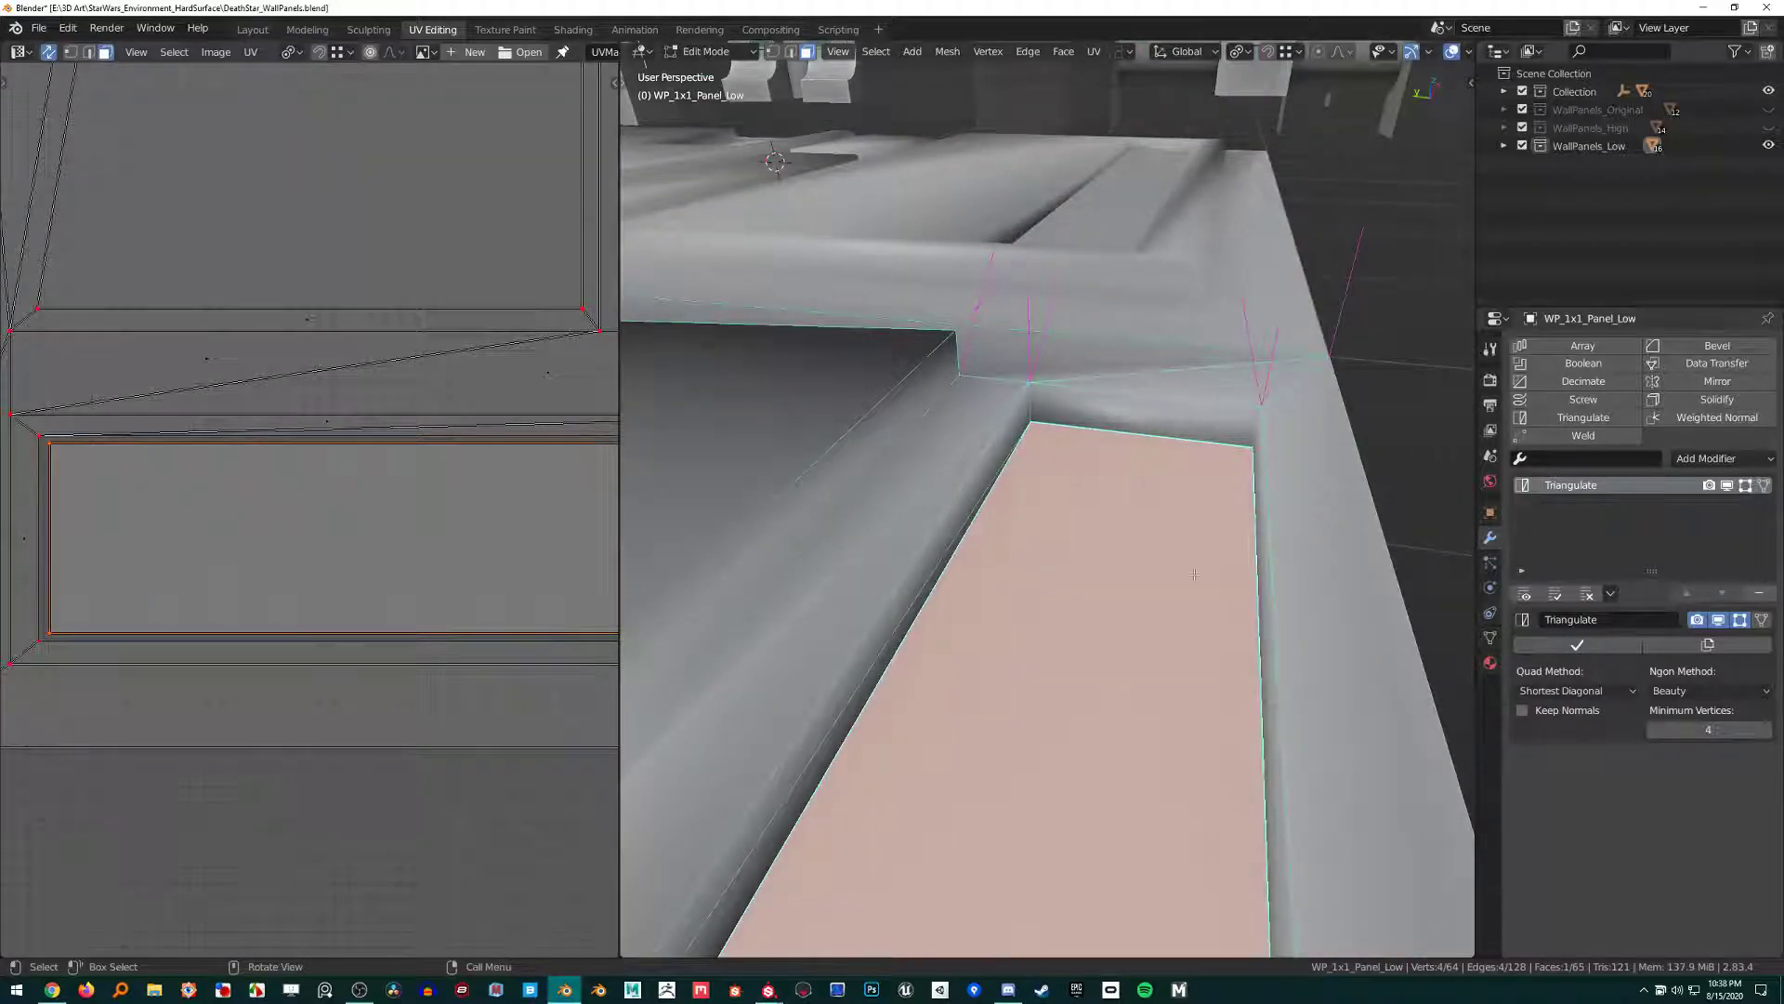
scroll(1194, 573, "down", 4)
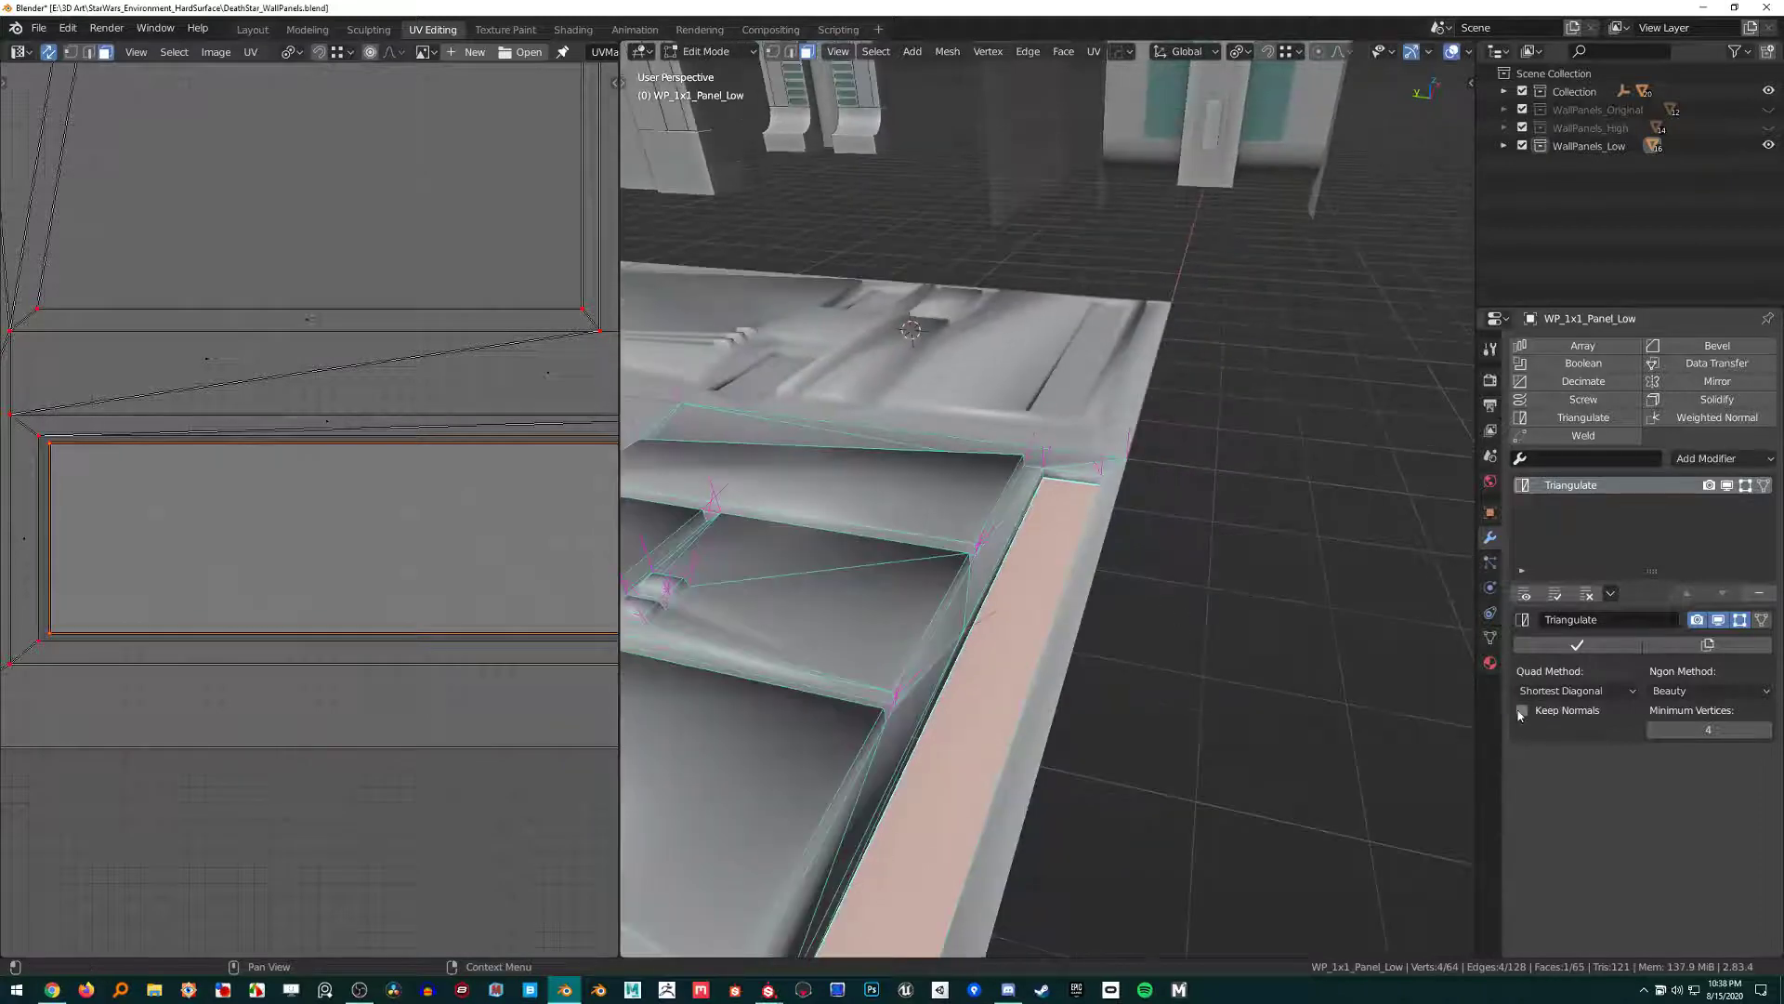
middle_click_drag(1037, 786, 1051, 708, "shift")
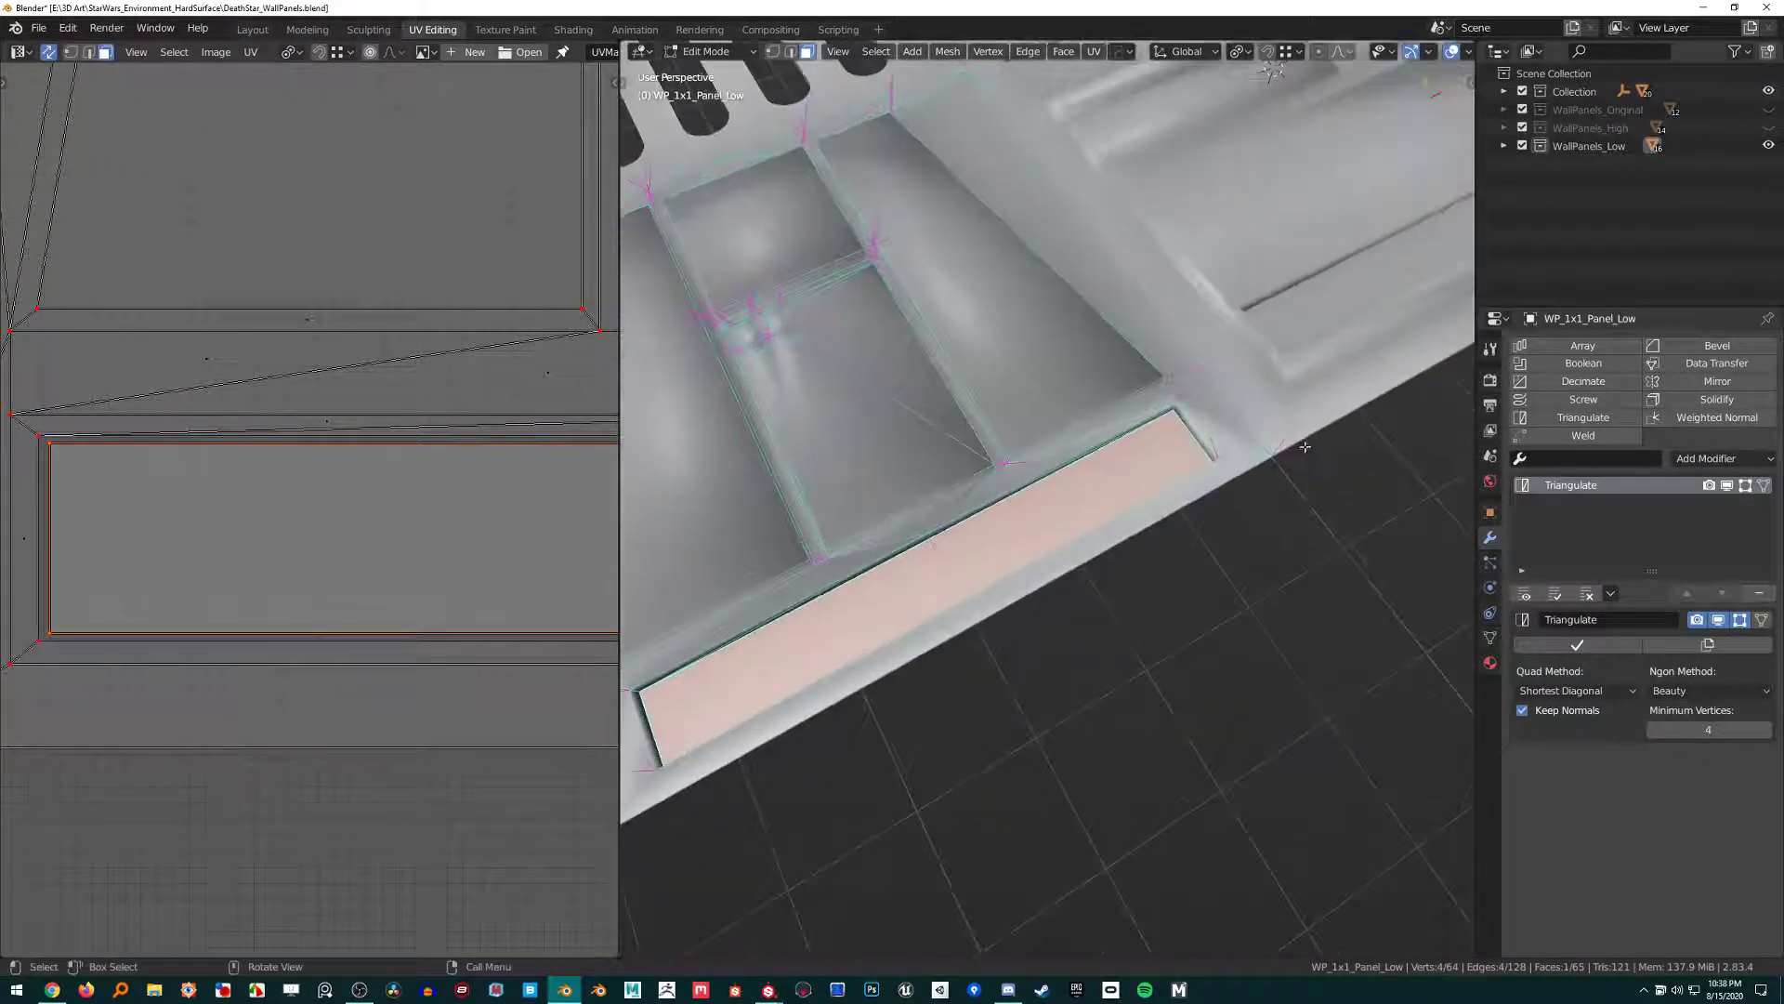
Leave mesh editing and enable Keep Normals on the Triangulate modifier of WP_1x2_Panel_Low.
key("Tab")
left_click(1319, 339)
key("Tab")
key("Tab")
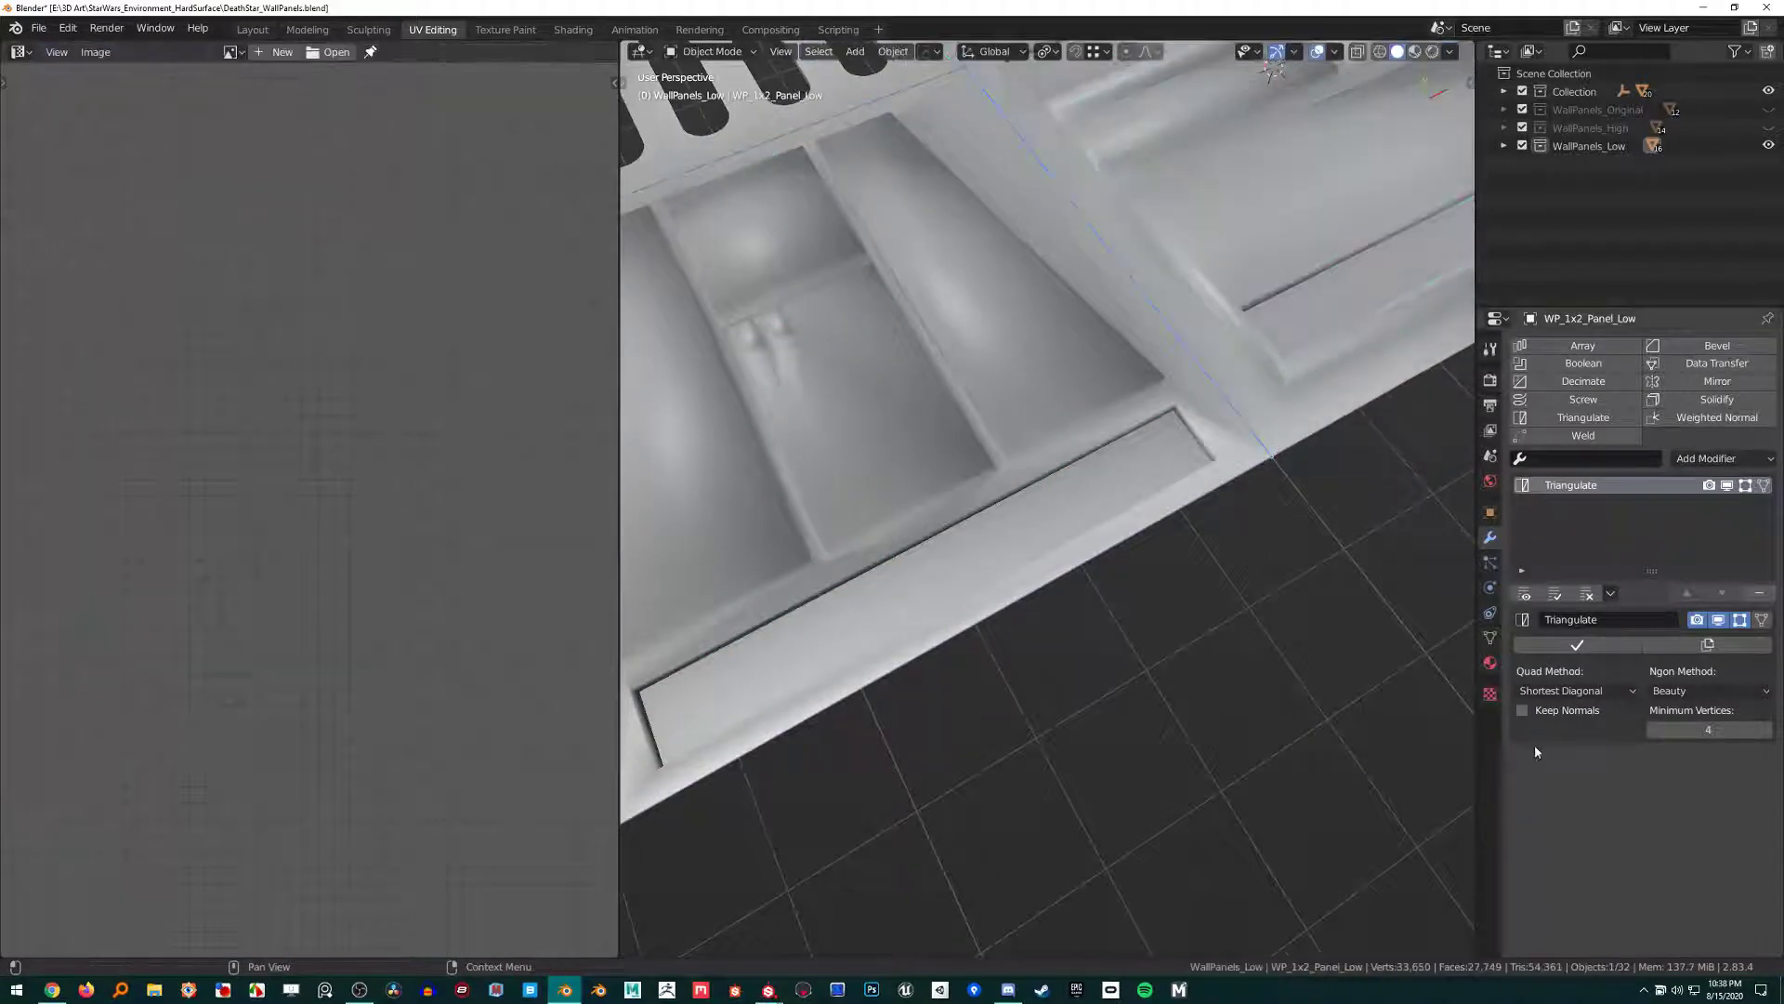
scroll(1115, 477, "down", 8)
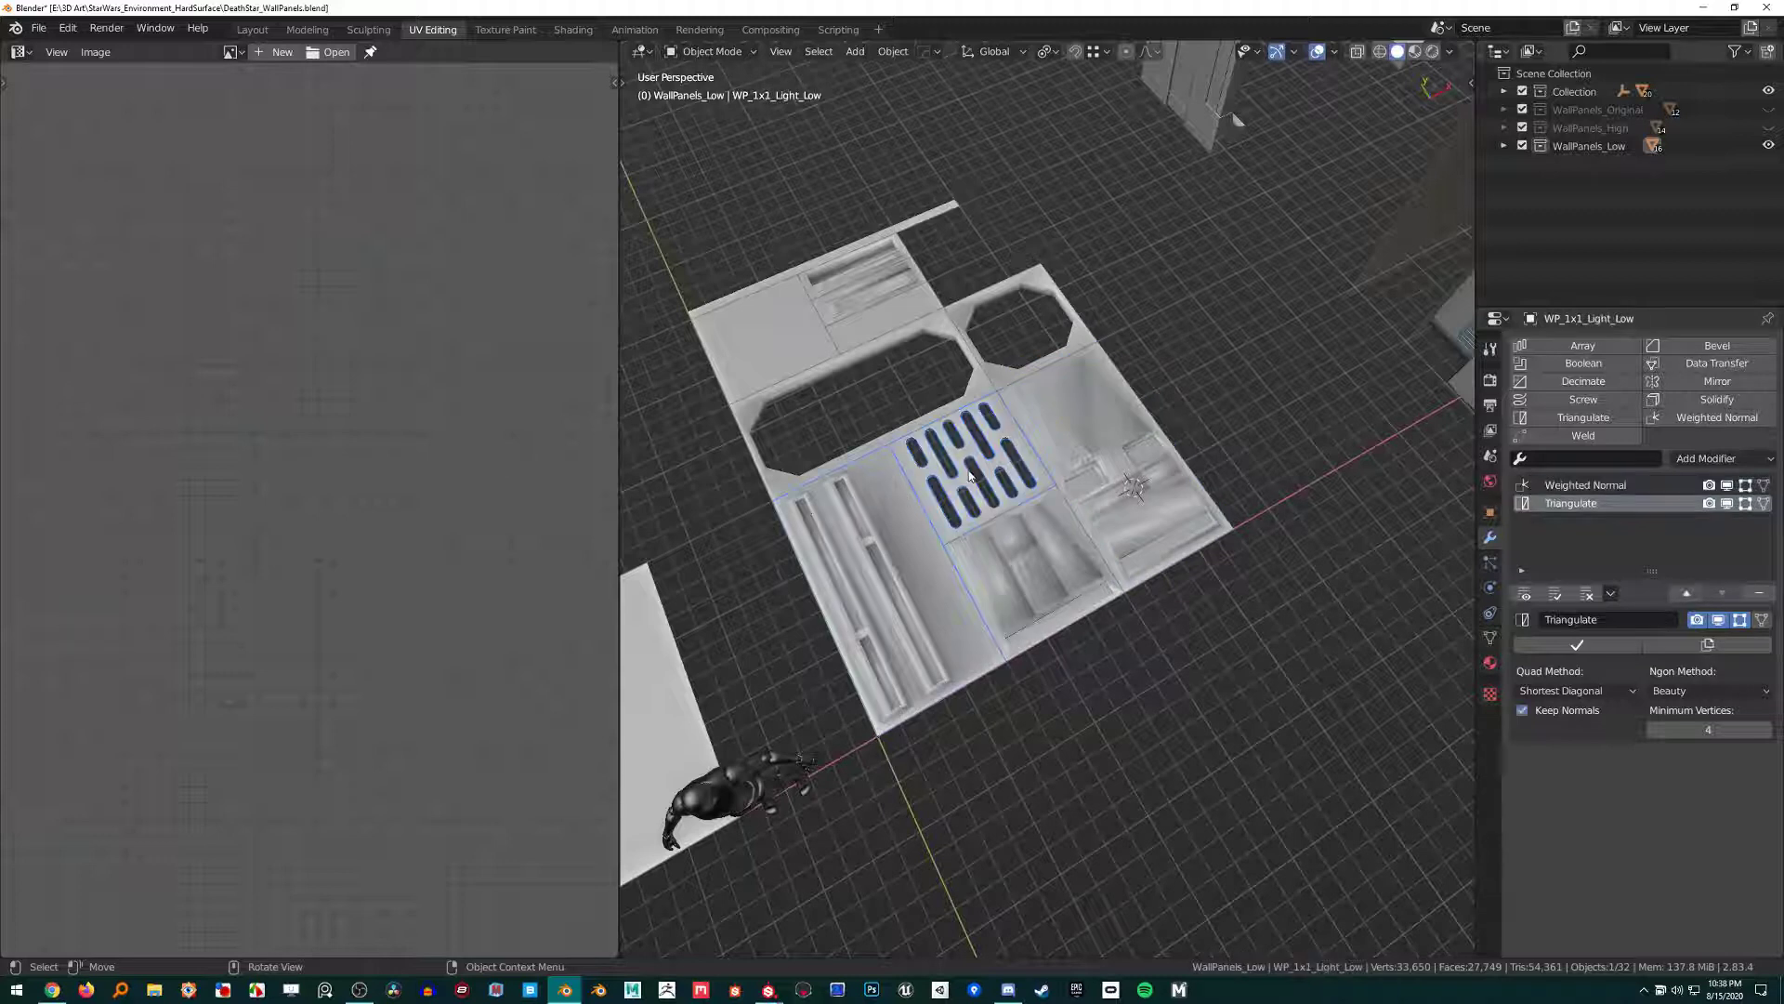
Try to link the modifiers of WP_1x2_Panel_Low to all objects in the WallPanels_Low collection.
right_click(1590, 146)
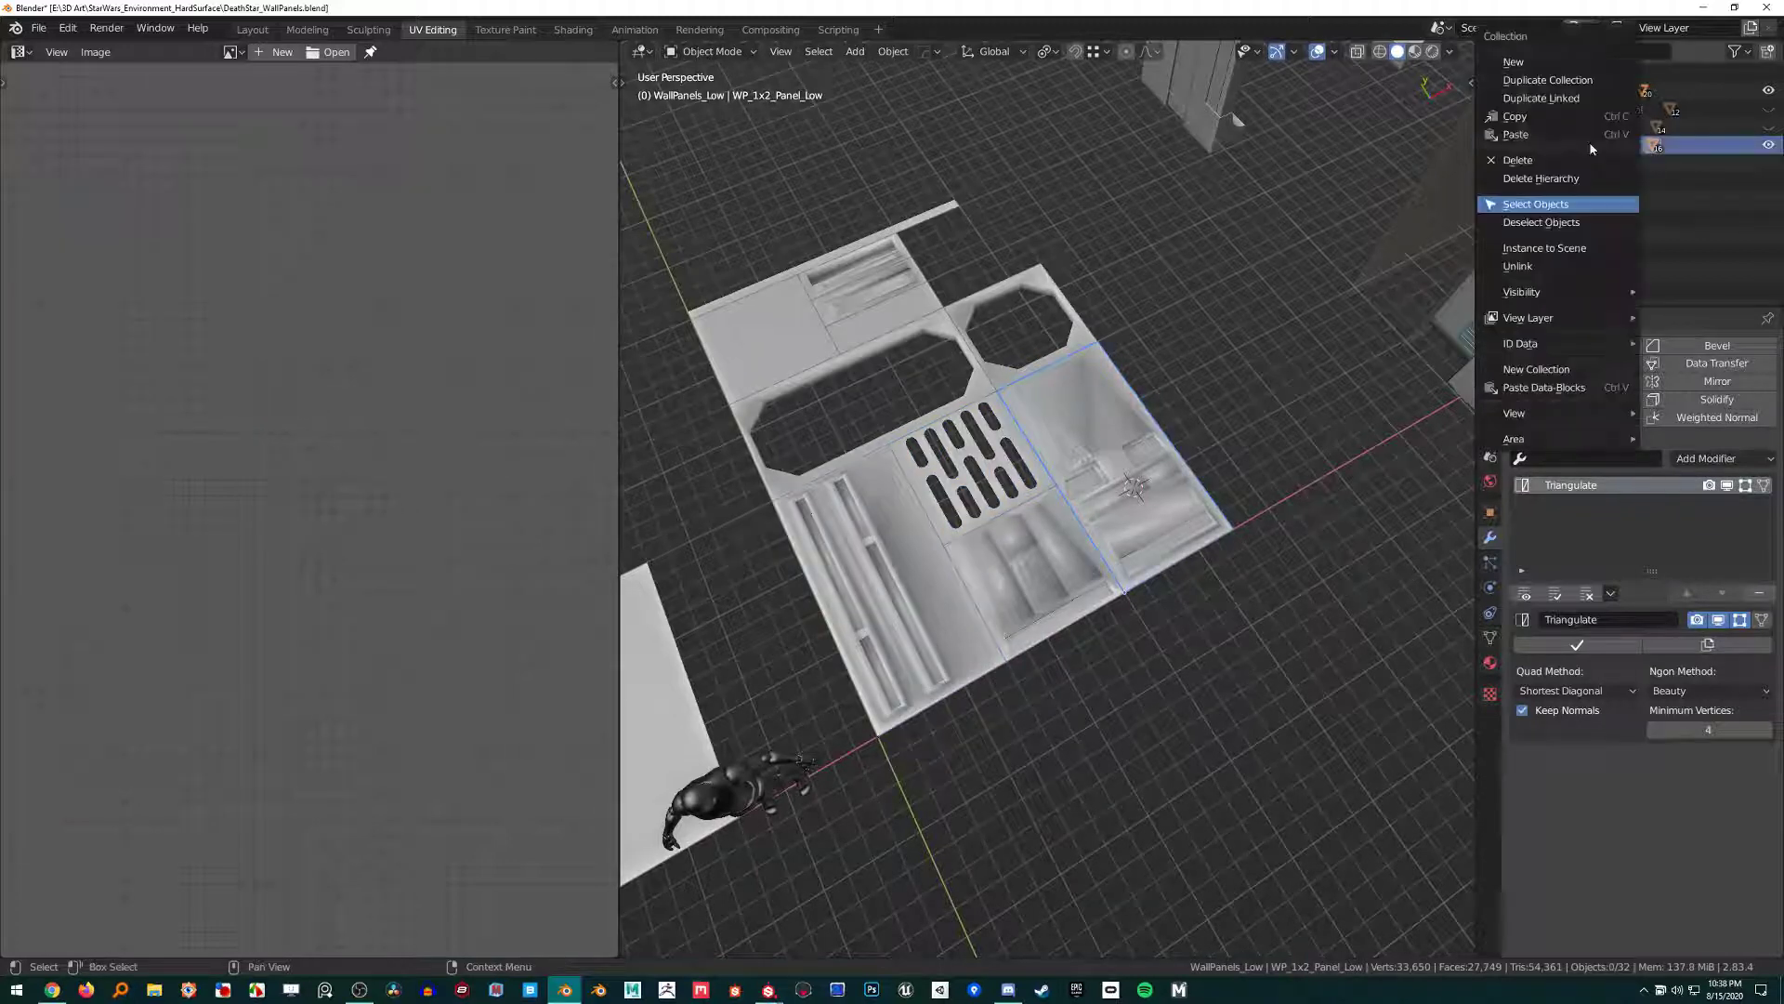
left_click(1584, 205)
scroll(1196, 590, "up", 3)
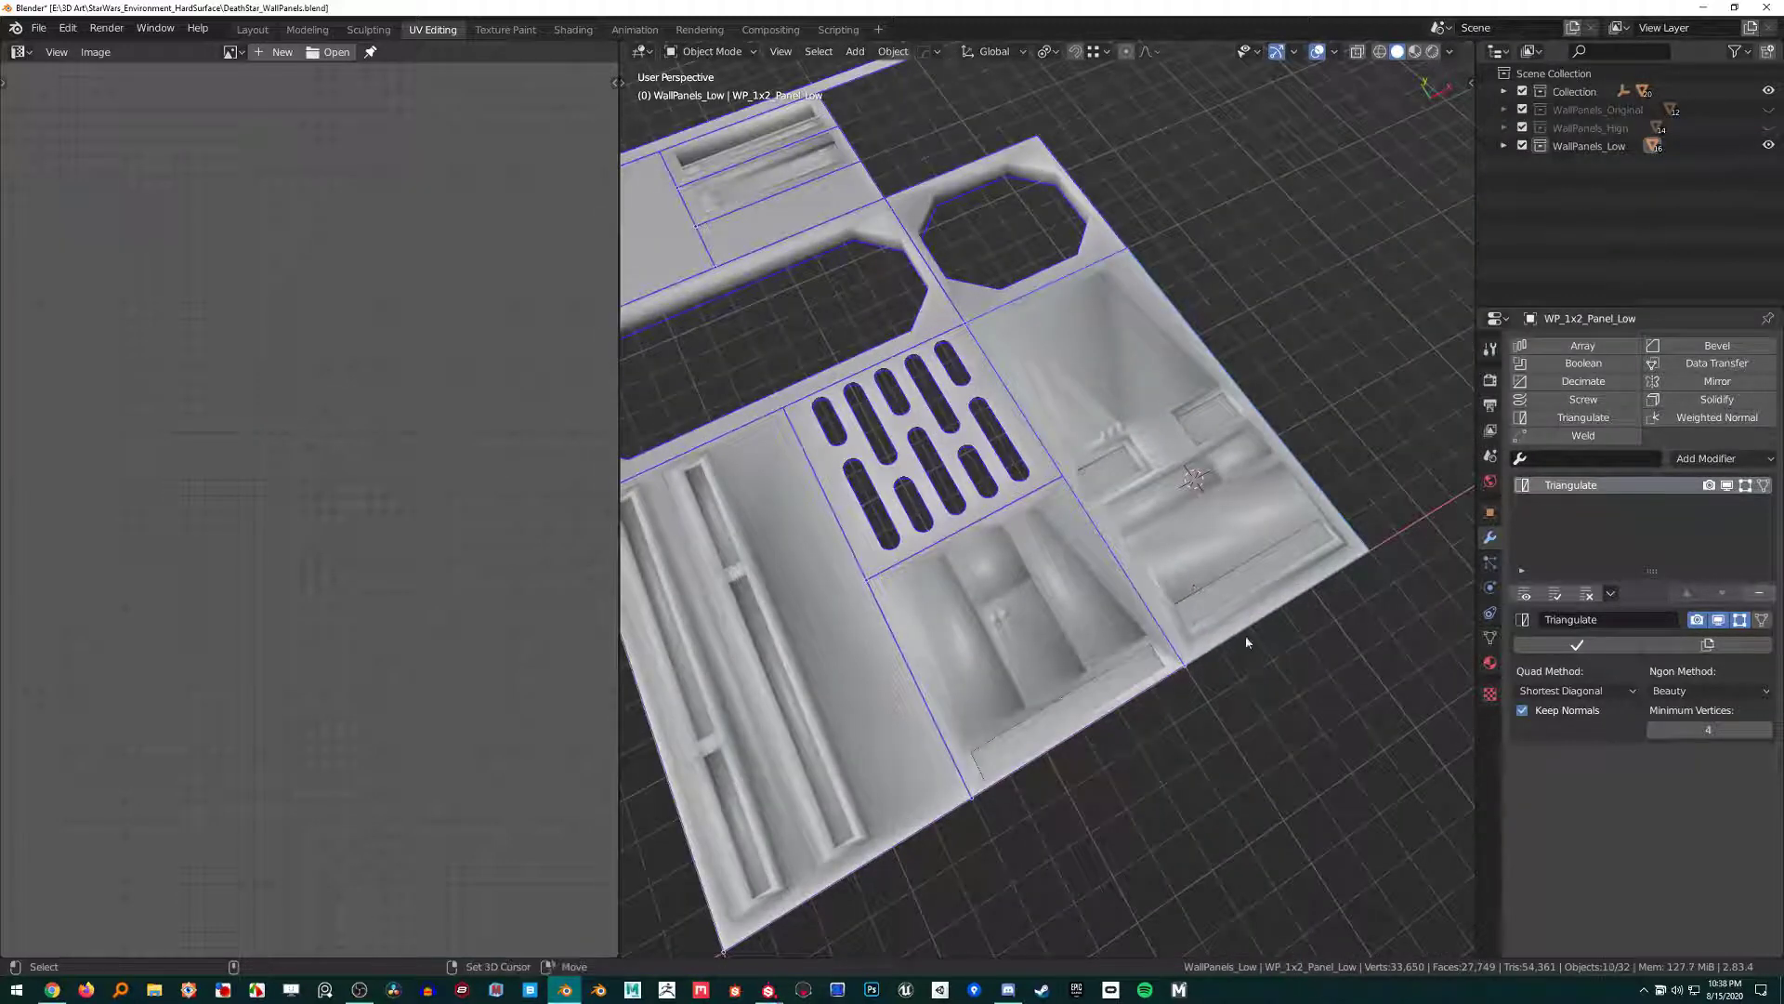
key("ctrl+l")
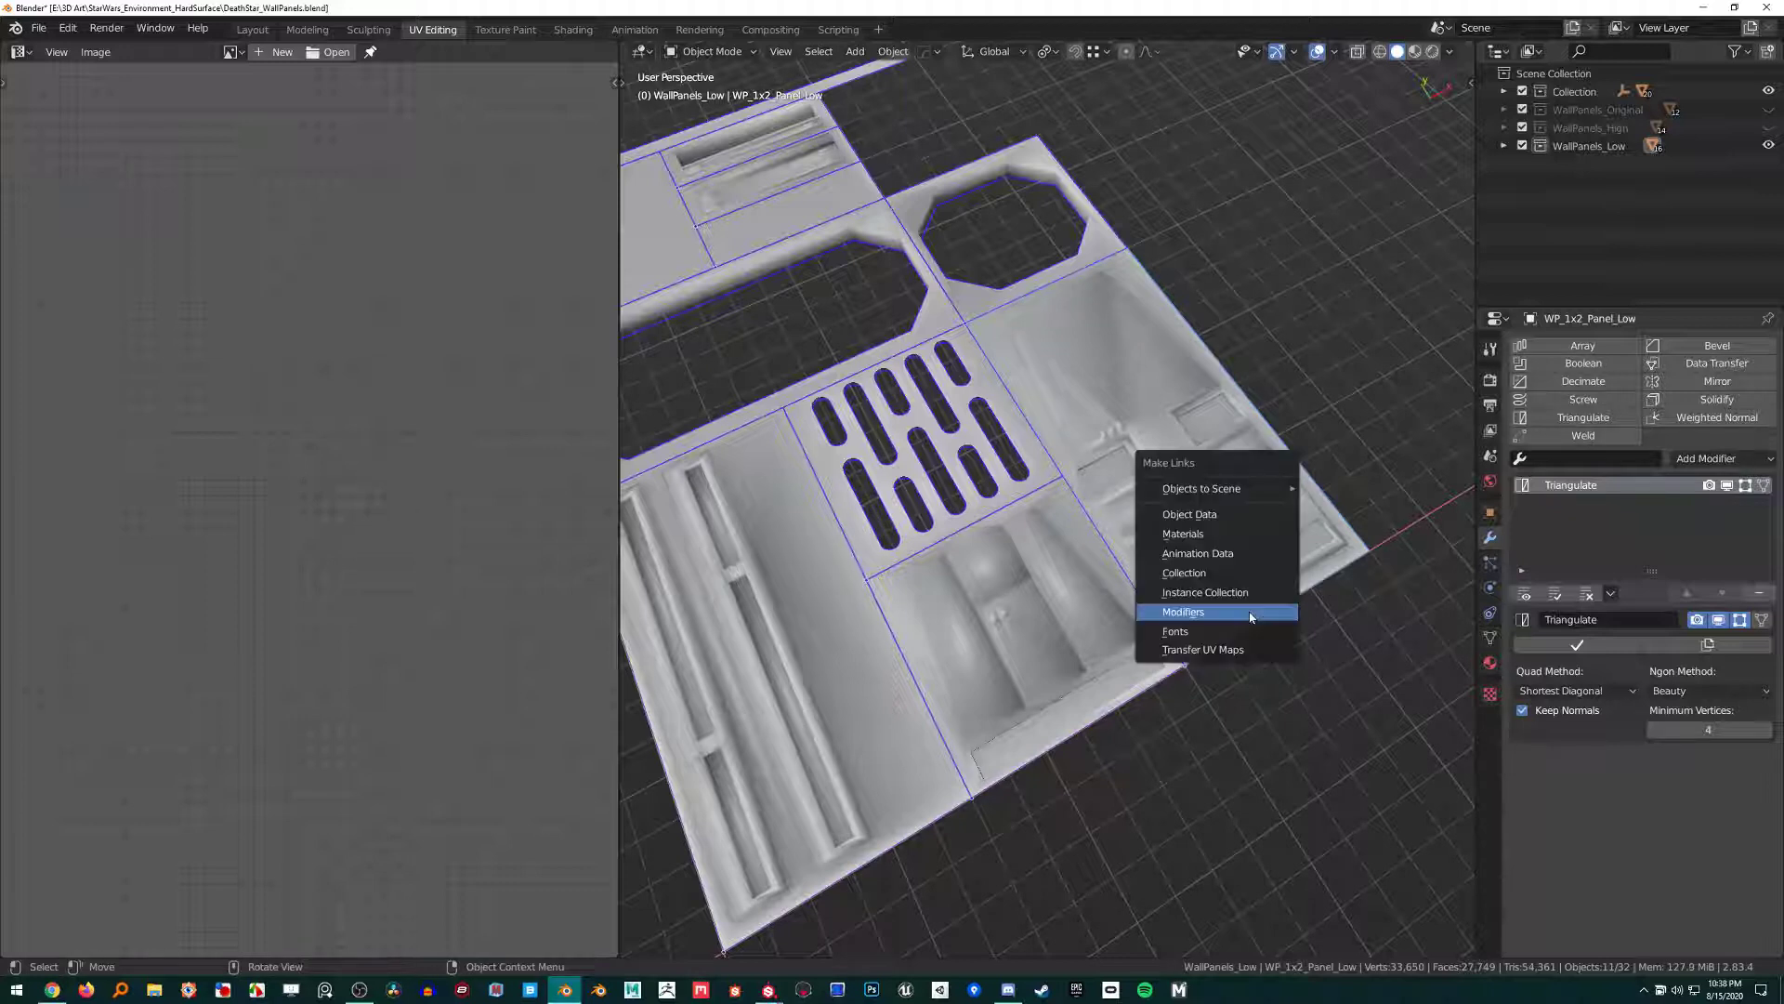
left_click(1250, 613)
scroll(1185, 594, "up", 4)
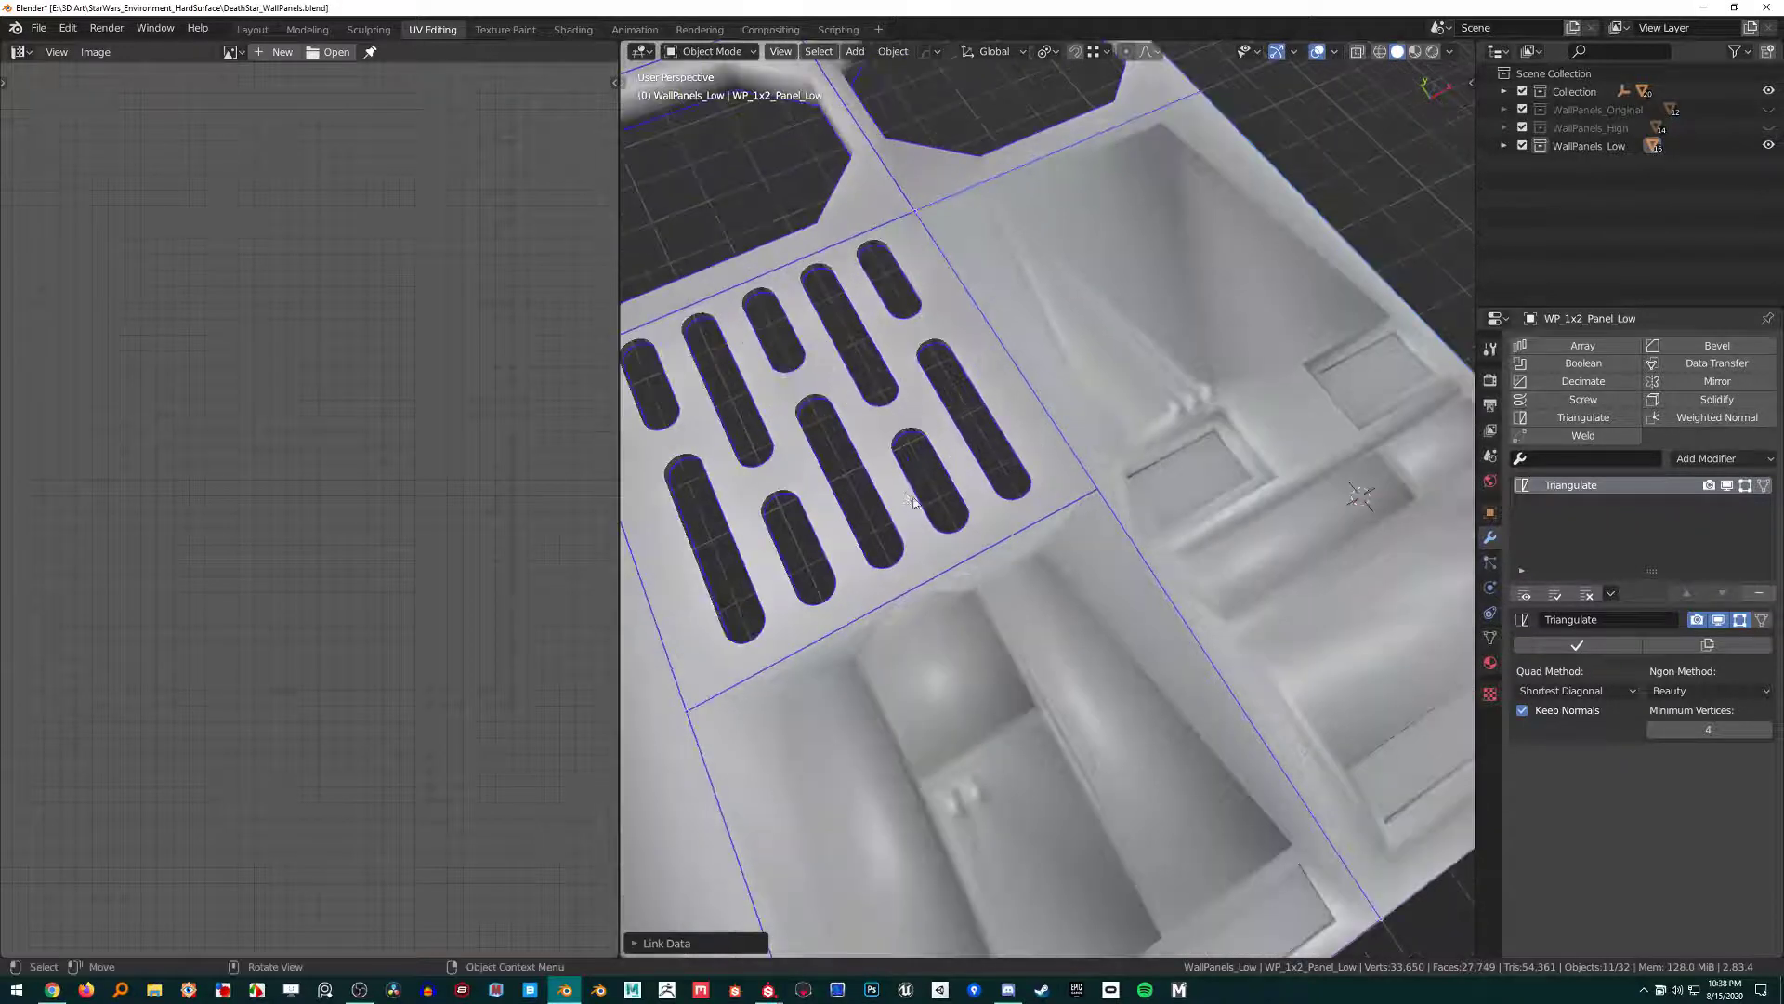
Check the modifiers and shading of the slotted light panel and the neighboring WP_1x2_1_Low panel.
left_click(1002, 501)
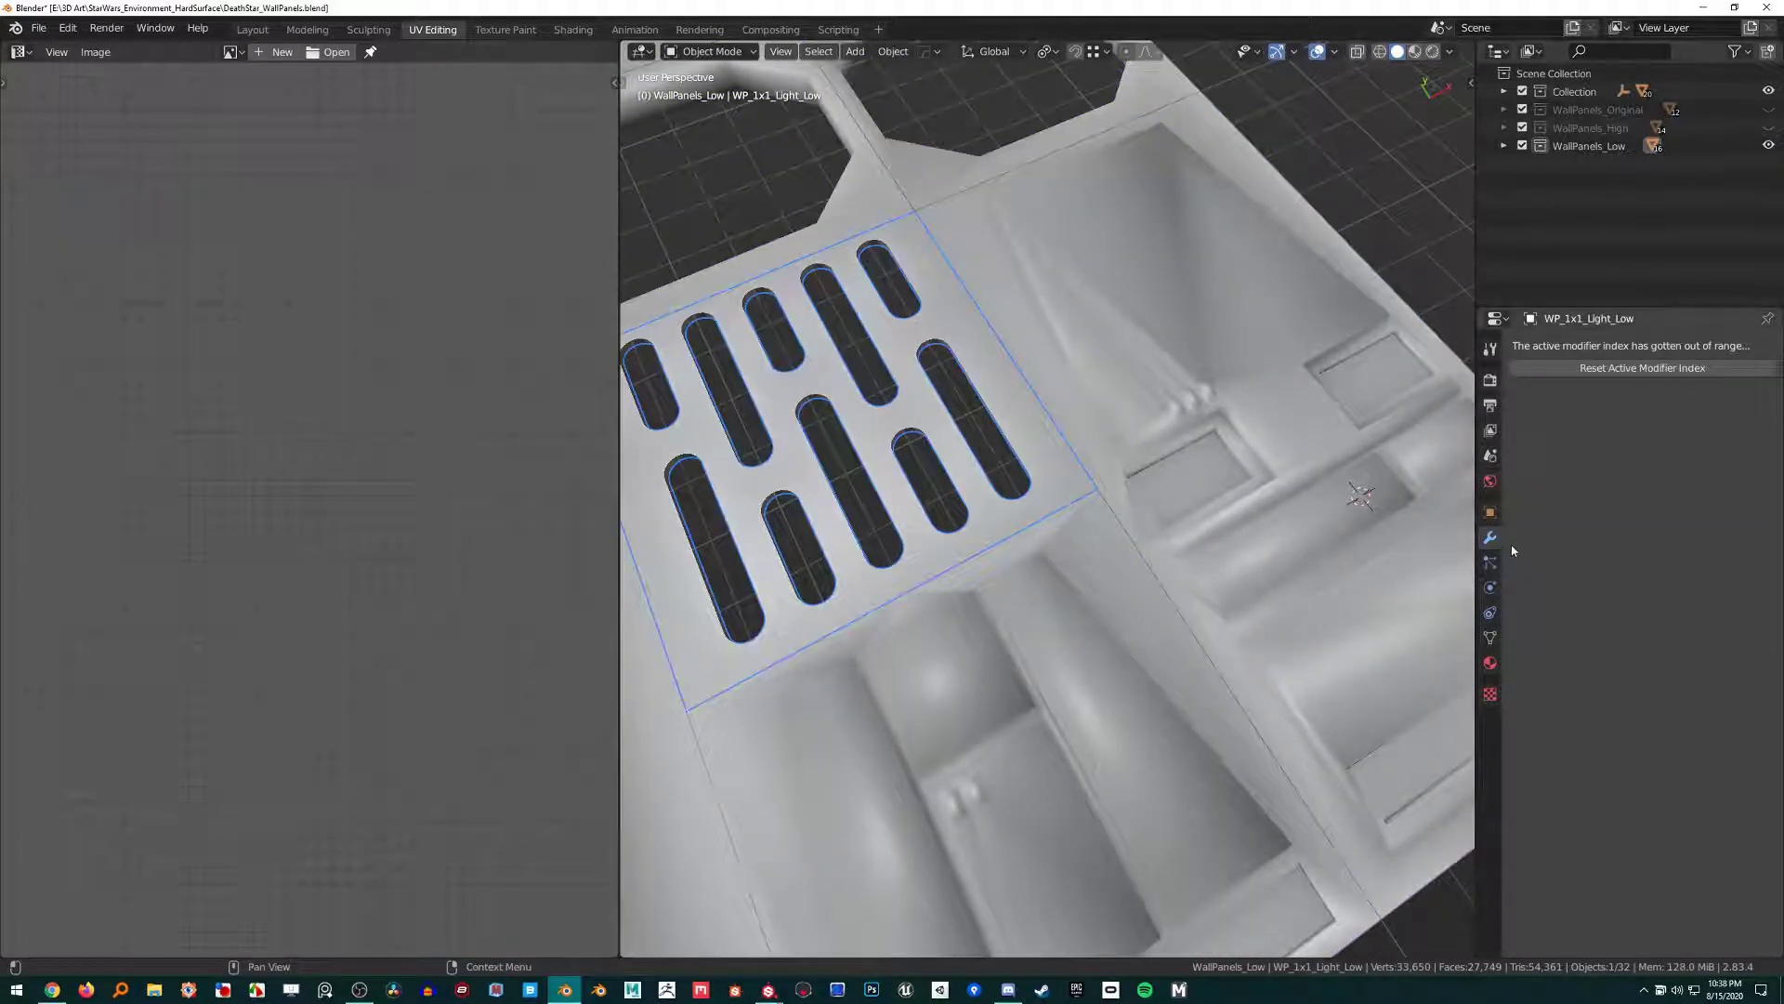
middle_click_drag(1226, 544, 1320, 465, "shift")
scroll(1313, 524, "down", 2)
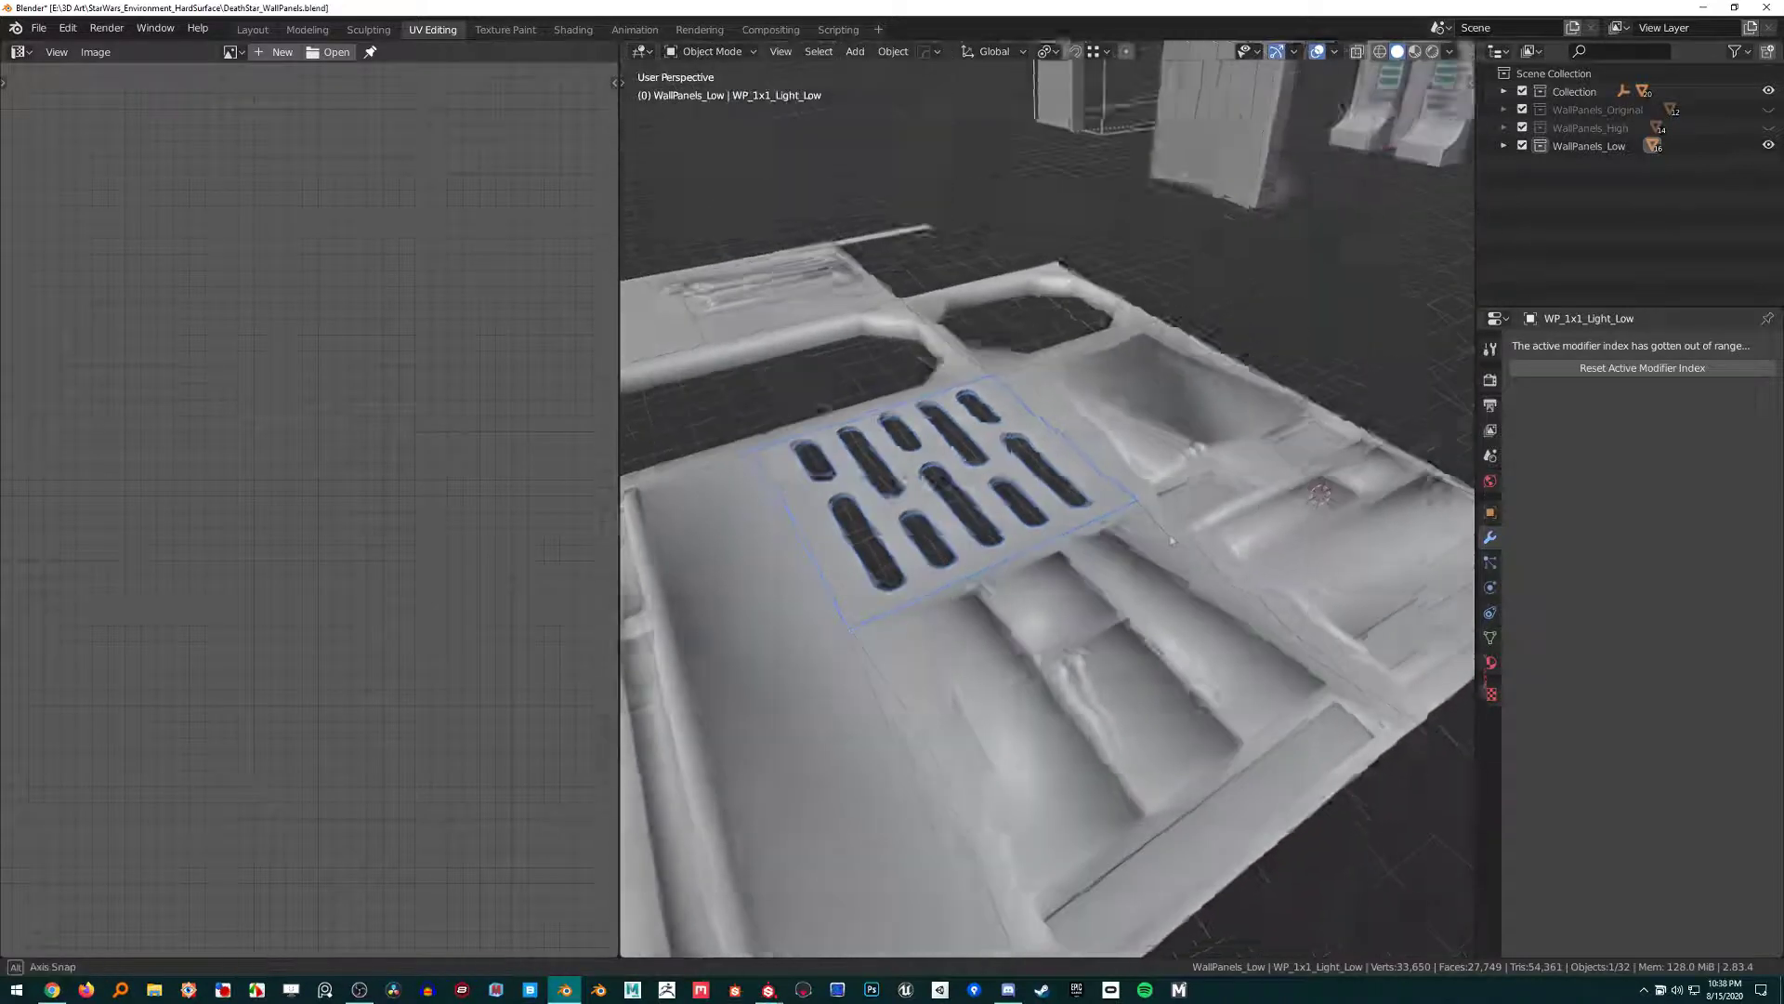
left_click(1106, 581)
left_click(915, 509)
middle_click_drag(916, 509, 1013, 539, "shift")
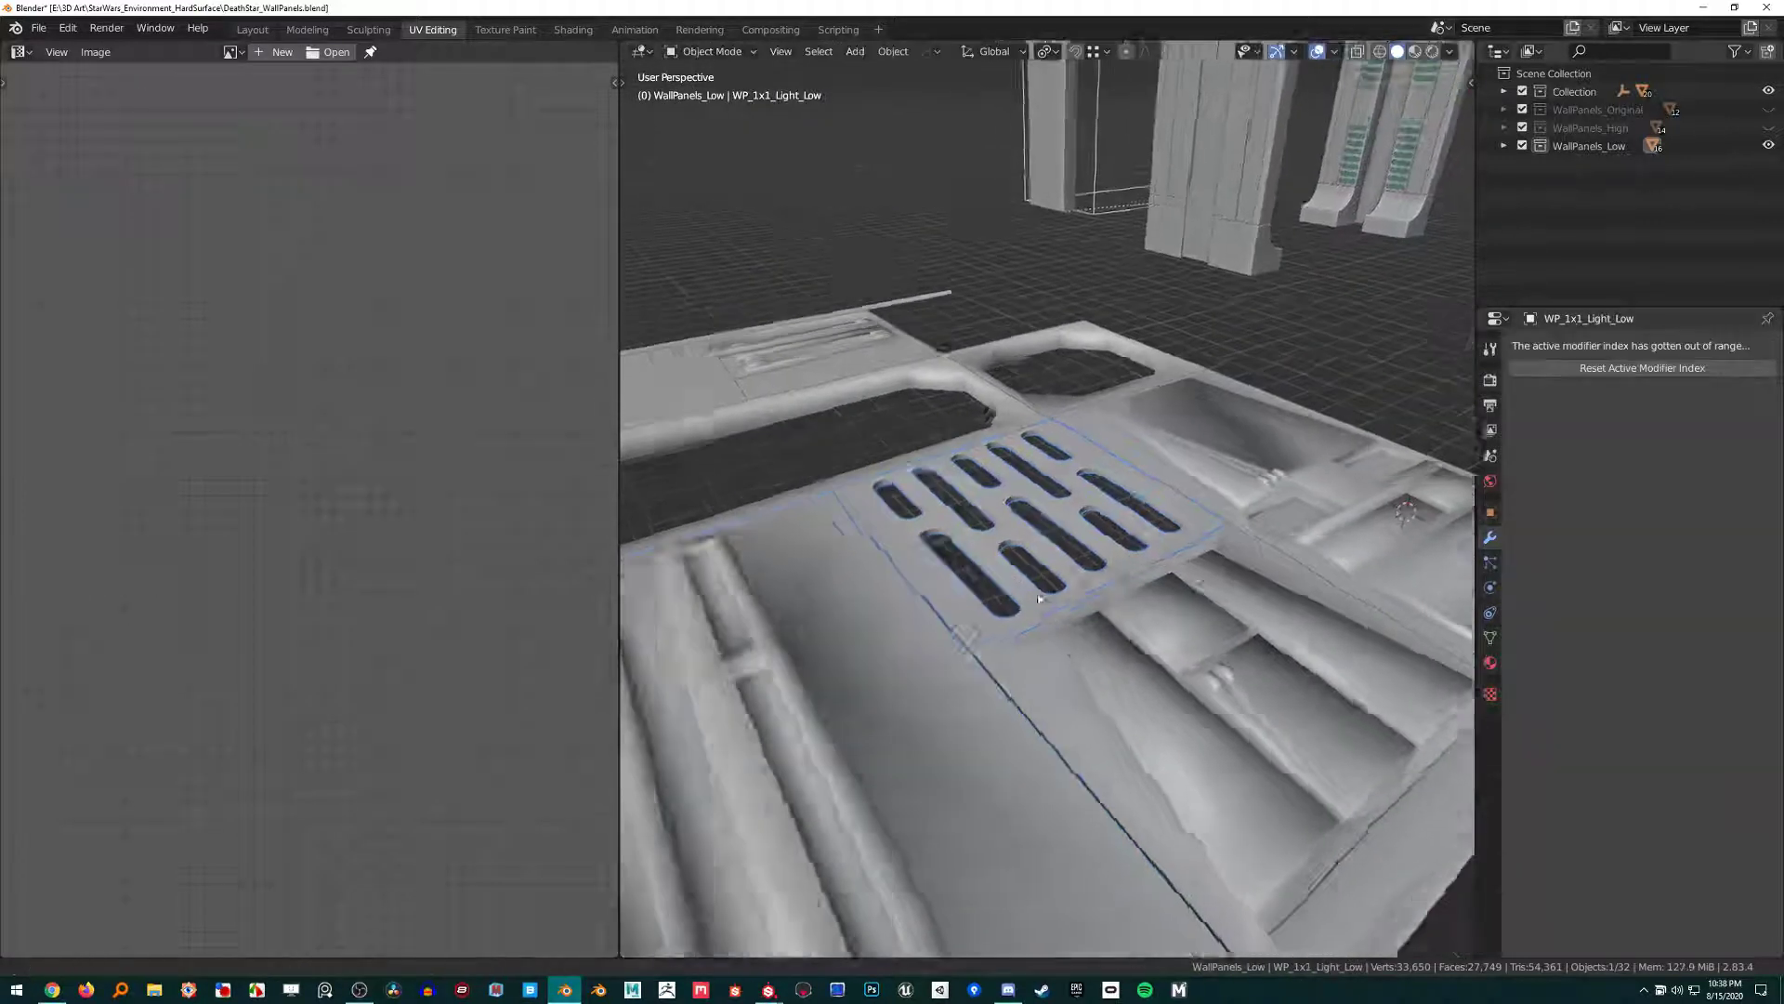
scroll(1069, 595, "up", 4)
middle_click_drag(1095, 642, 1103, 532)
scroll(994, 636, "down", 4)
left_click(877, 551)
scroll(855, 549, "down", 2)
scroll(1102, 531, "up", 3)
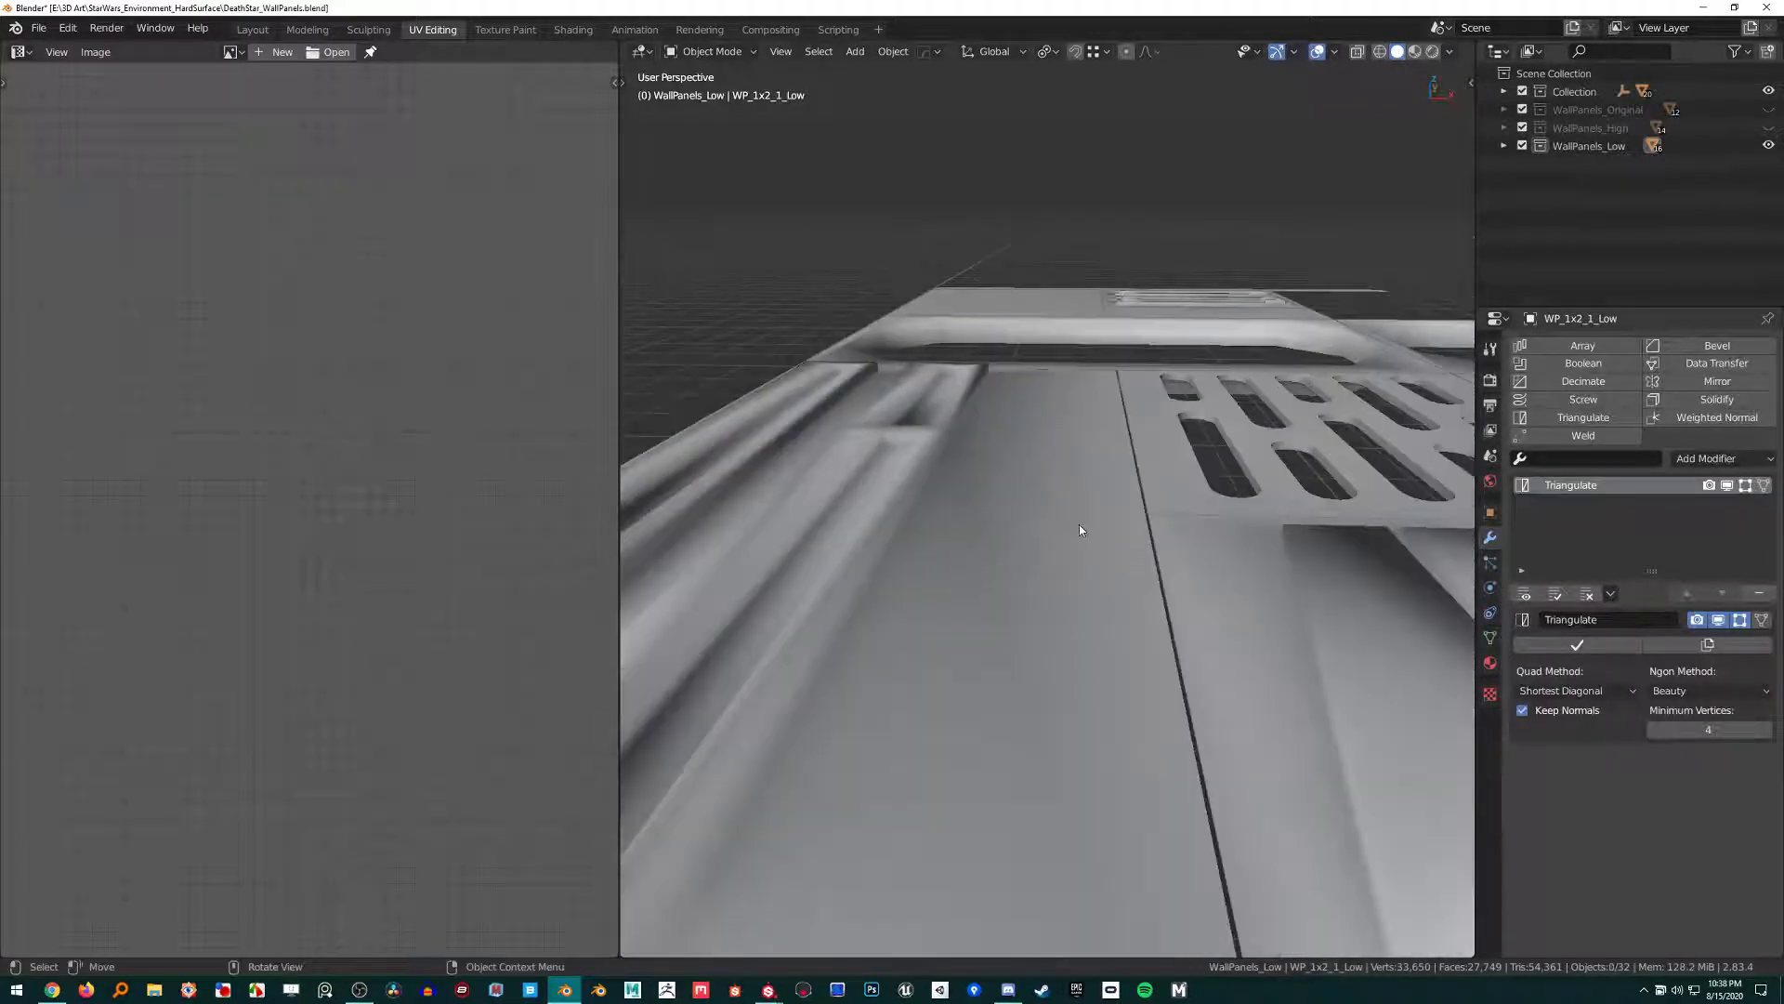
Undo the modifier linking across the panels and recheck the slotted light panel's modifiers.
key("ctrl+z")
key("ctrl+z")
left_click(1028, 527)
middle_click_drag(1123, 451, 1080, 557, "shift")
key("ctrl+z")
key("ctrl+z")
left_click(1080, 557)
left_click(1039, 550)
scroll(1039, 550, "down", 3)
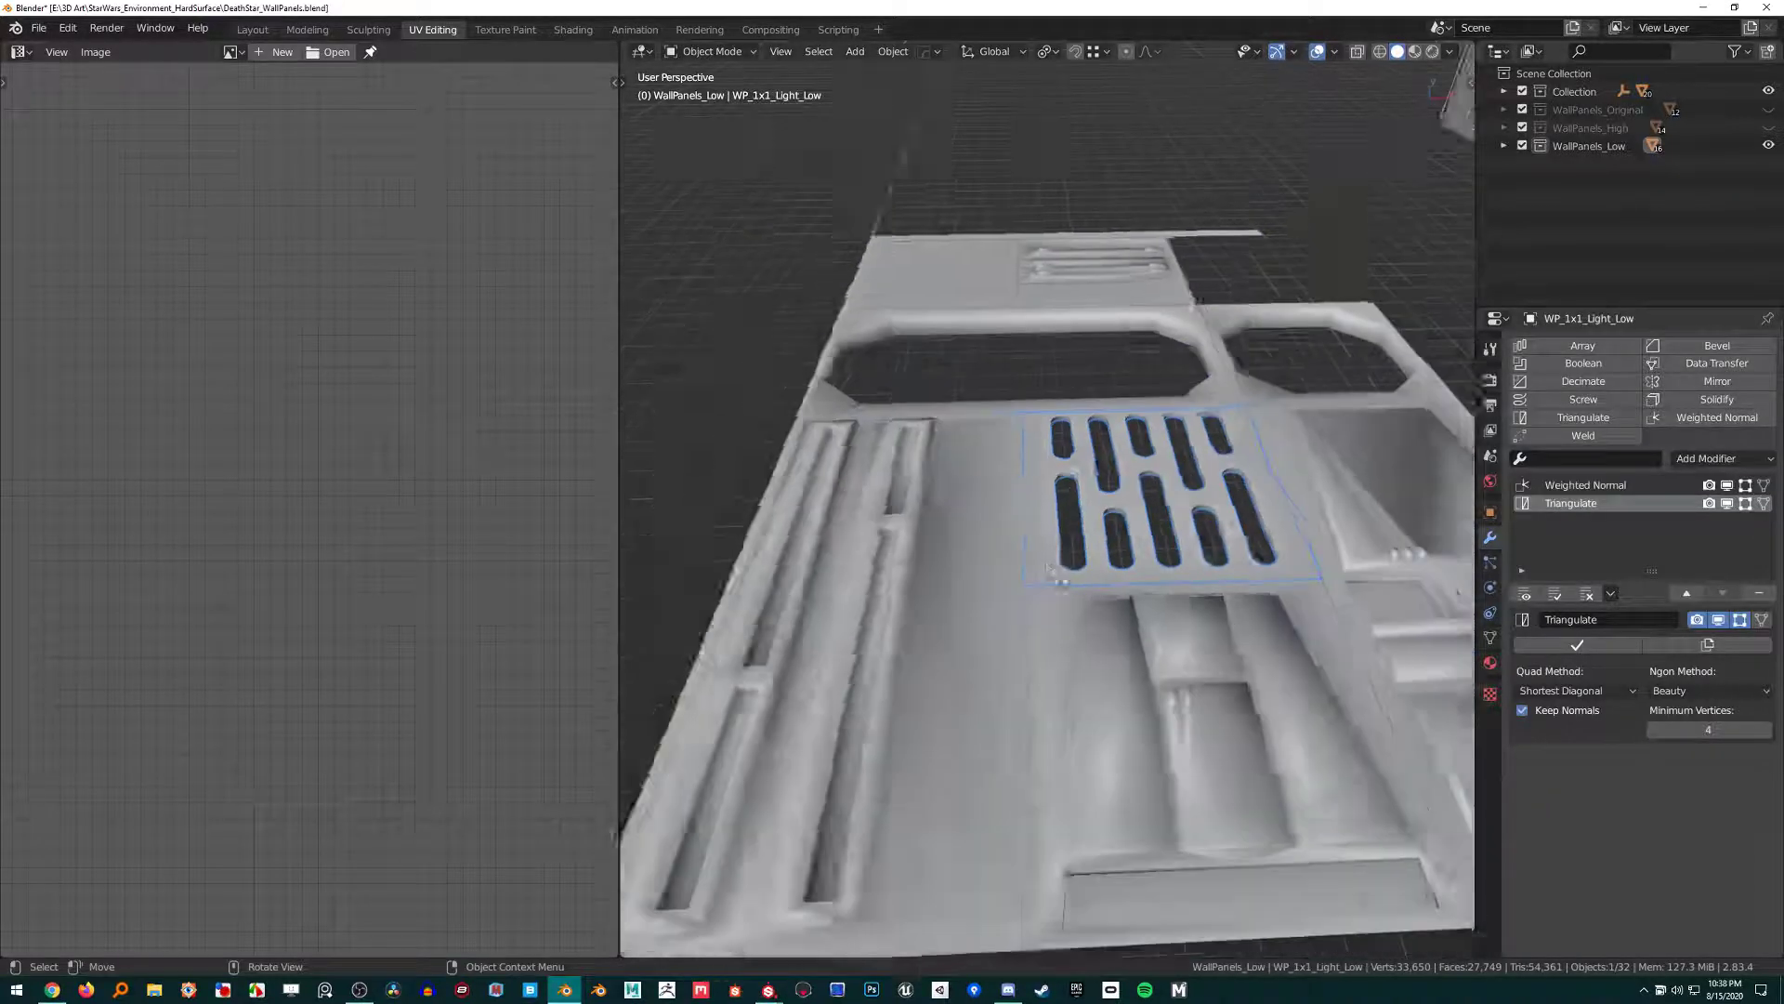
Enable Keep Normals on the Triangulate modifiers of WP_1x0.3_Flat_Low, WP_1x0.3_1_Low and WP_1x0.3_2_Low.
middle_click_drag(1236, 725, 1123, 655, "shift")
left_click(1124, 655)
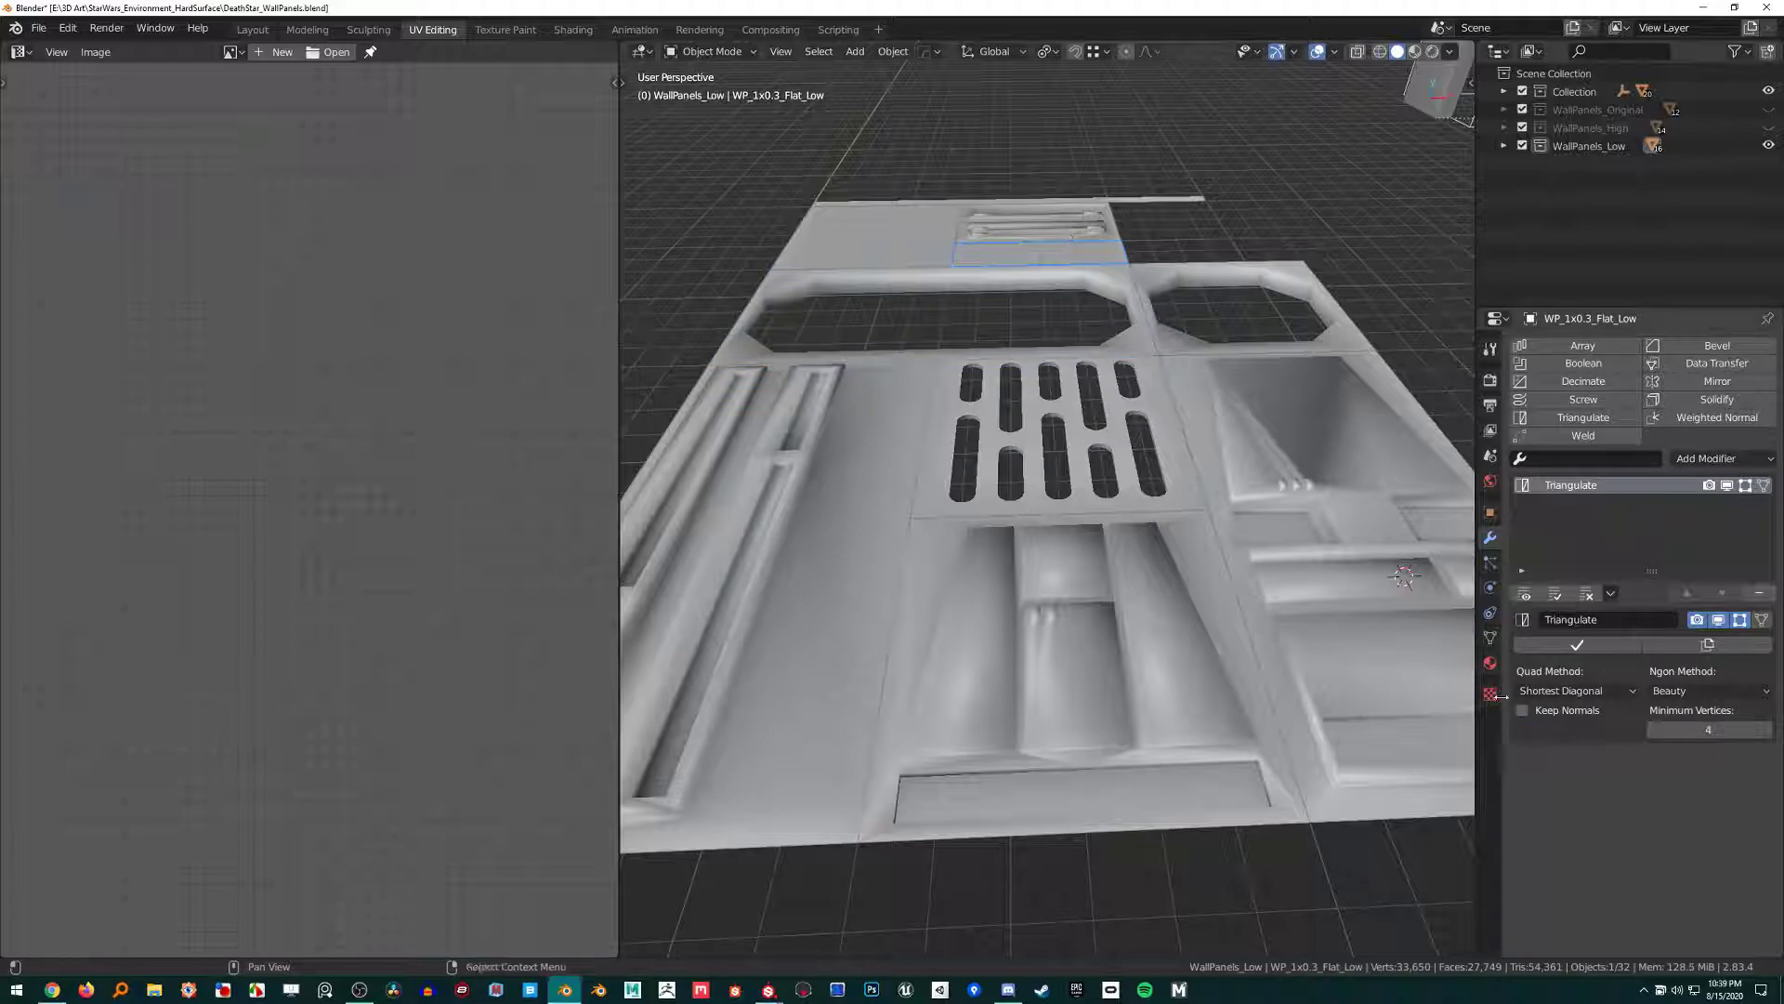
middle_click_drag(950, 201, 1127, 518)
left_click(961, 361)
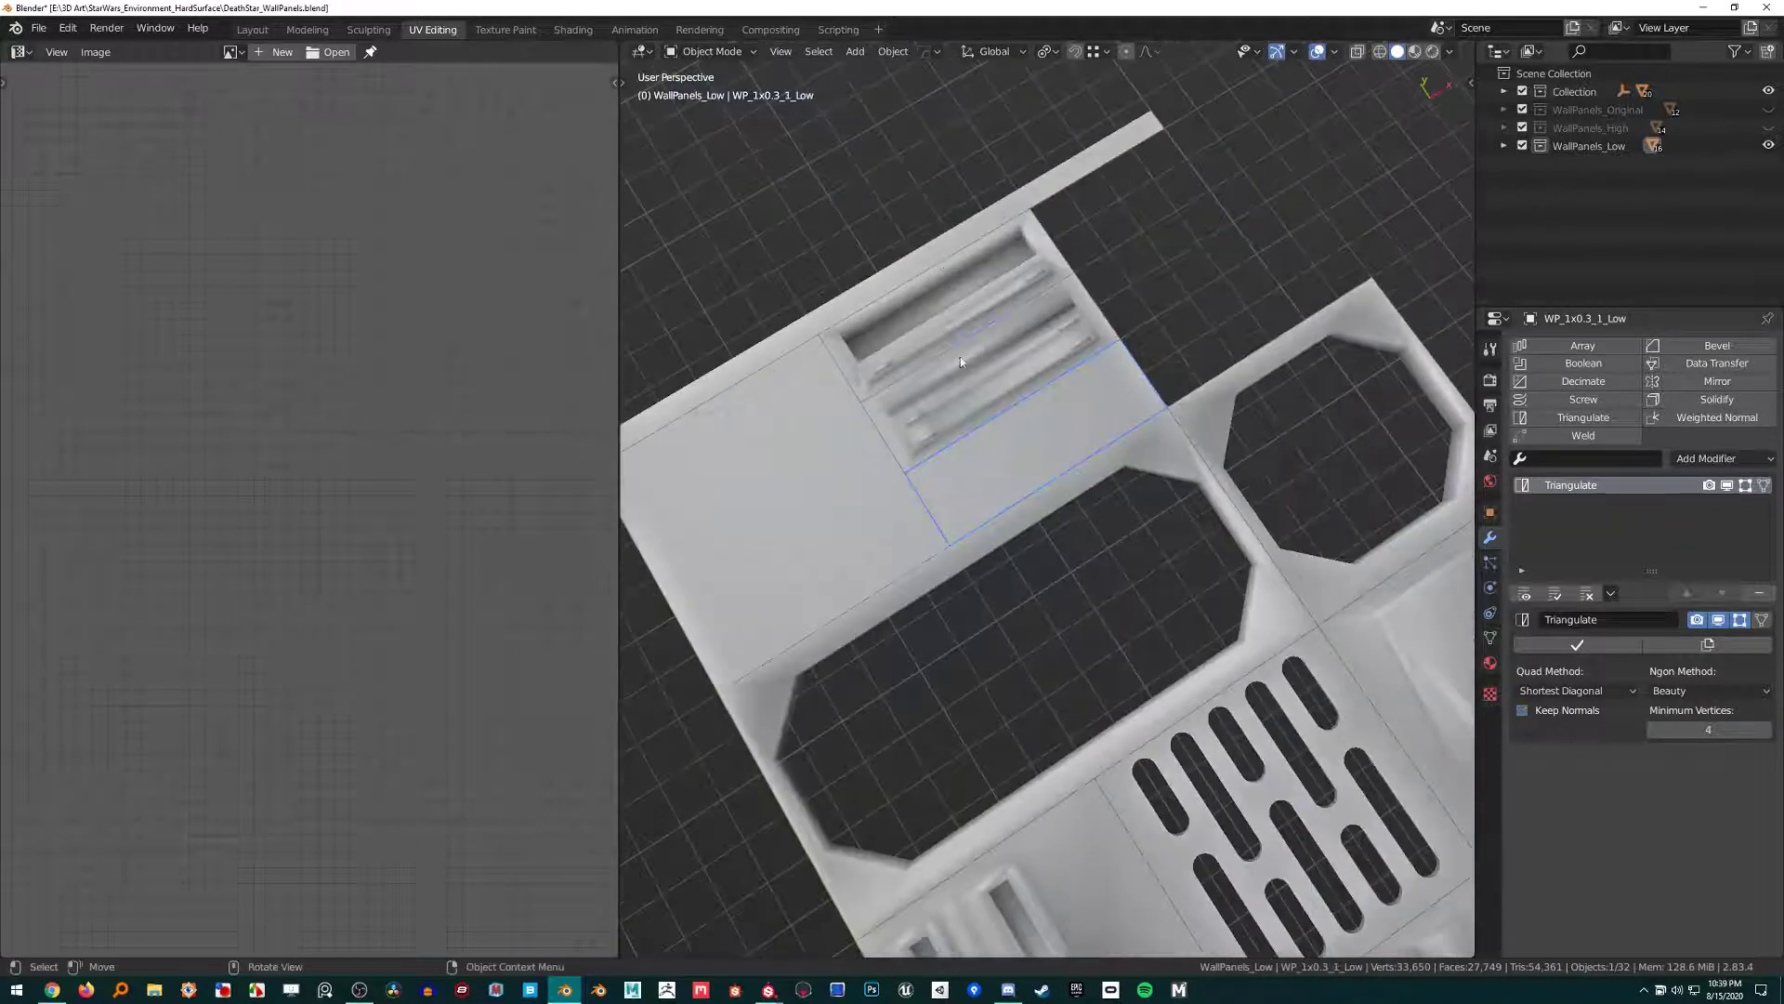
left_click(1521, 711)
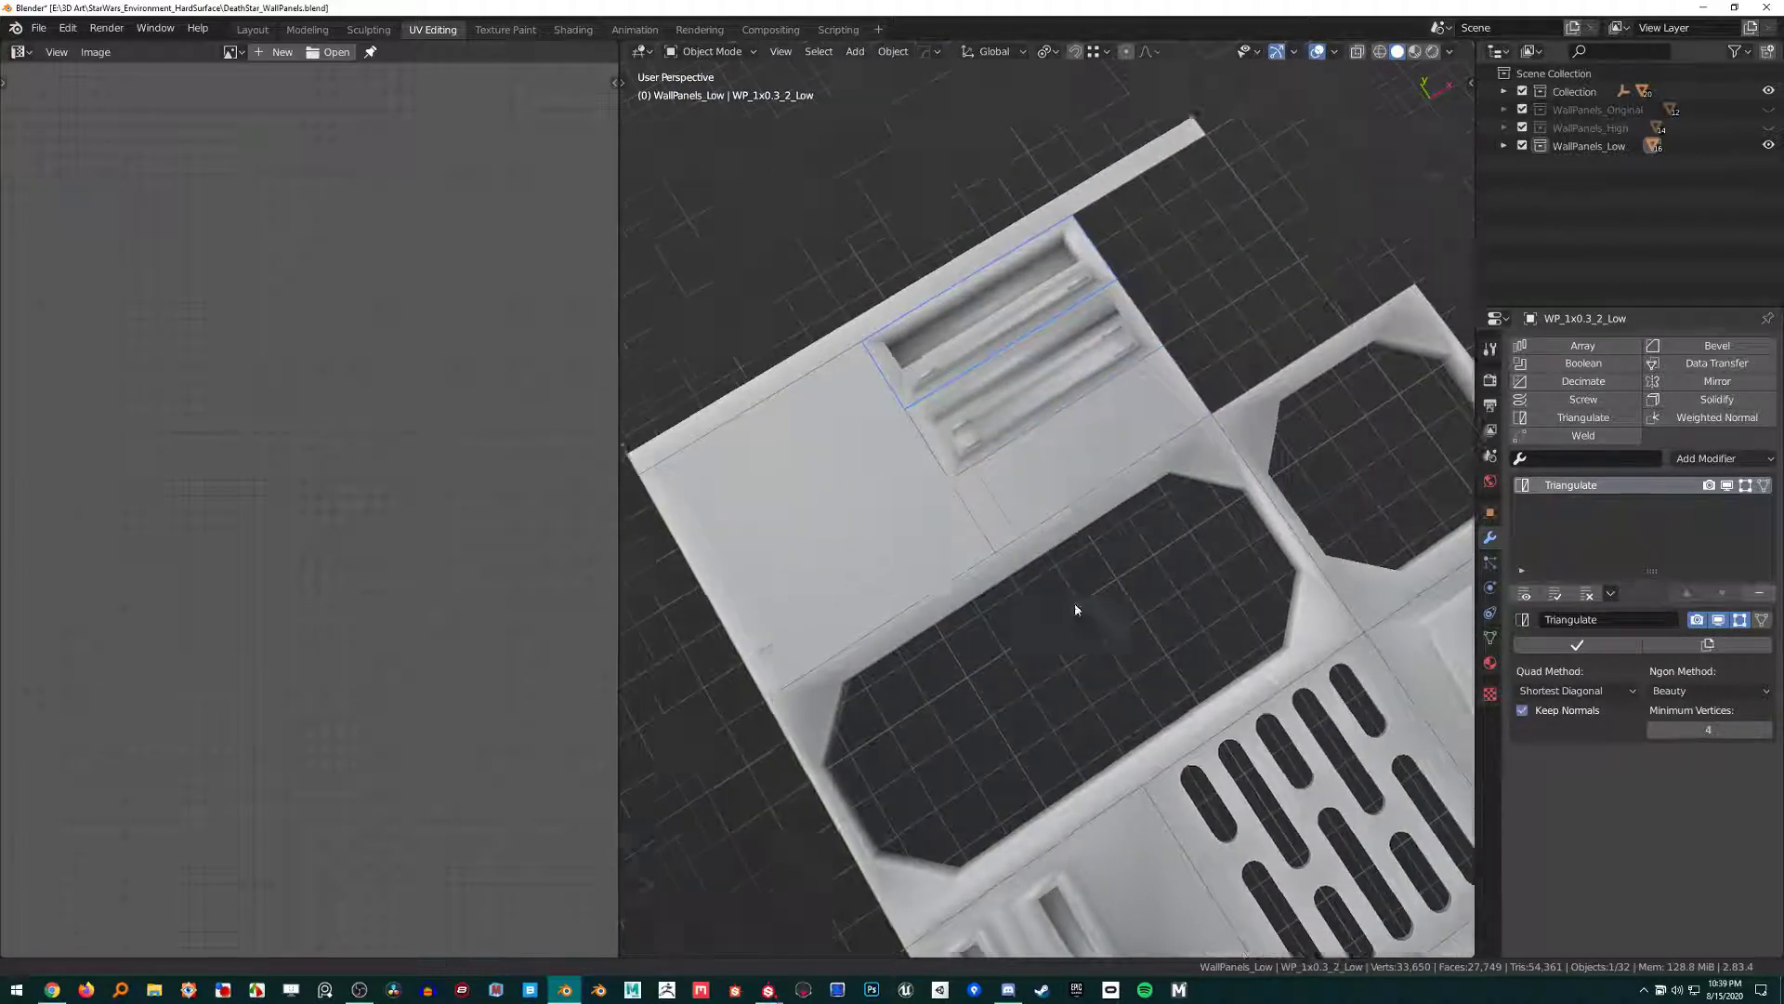
middle_click_drag(1074, 602, 1183, 576)
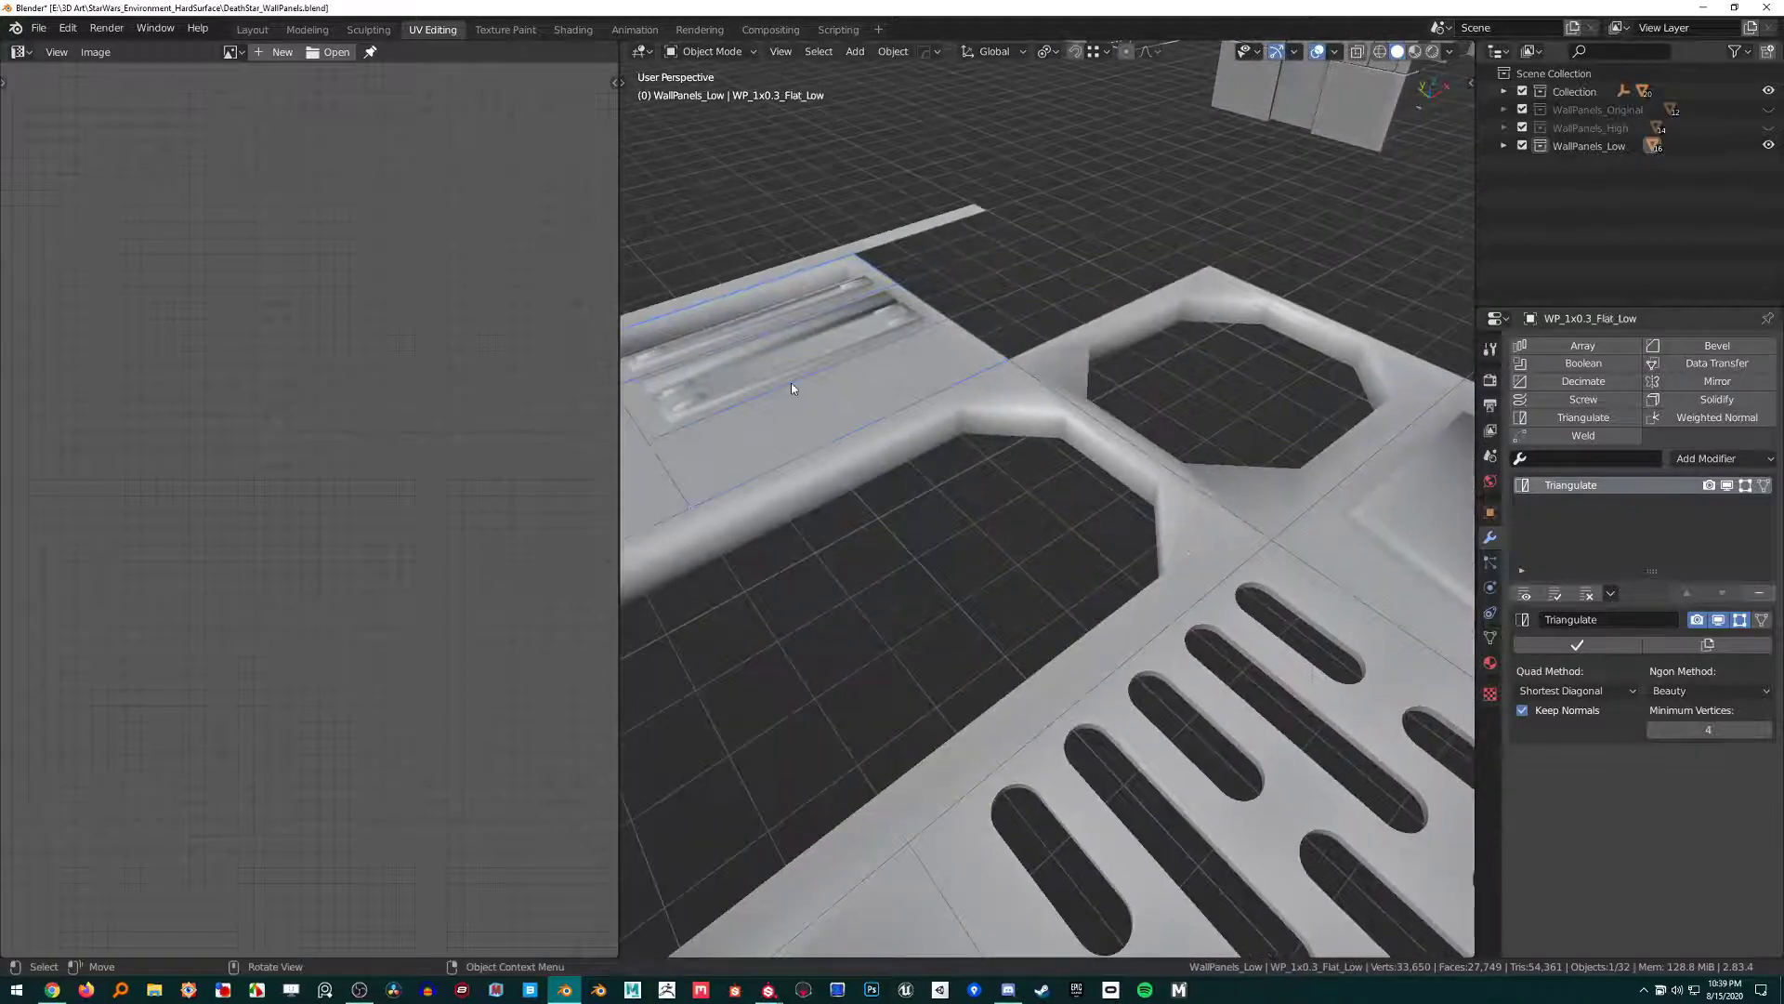
middle_click_drag(792, 387, 855, 456)
Switch to Substance Painter and review the textured panels together with their overall UV layout.
key("alt+Tab")
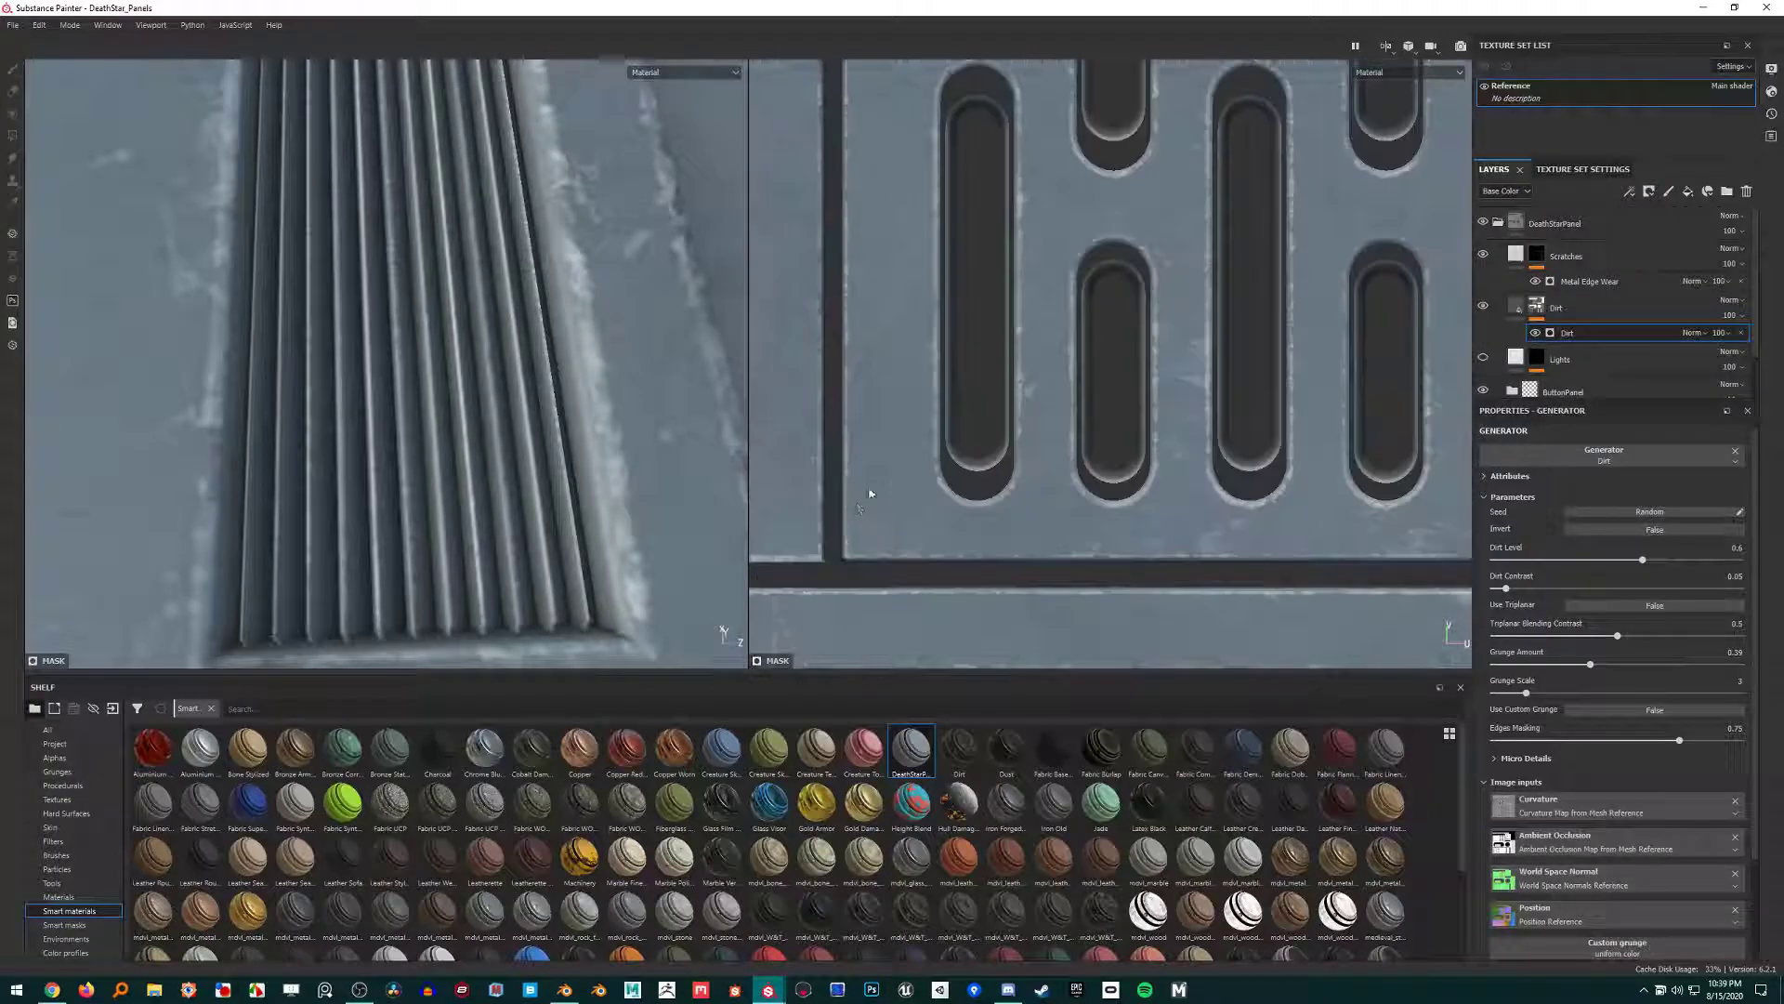
scroll(1238, 457, "down", 5)
scroll(1075, 215, "down", 2)
scroll(438, 331, "down", 10)
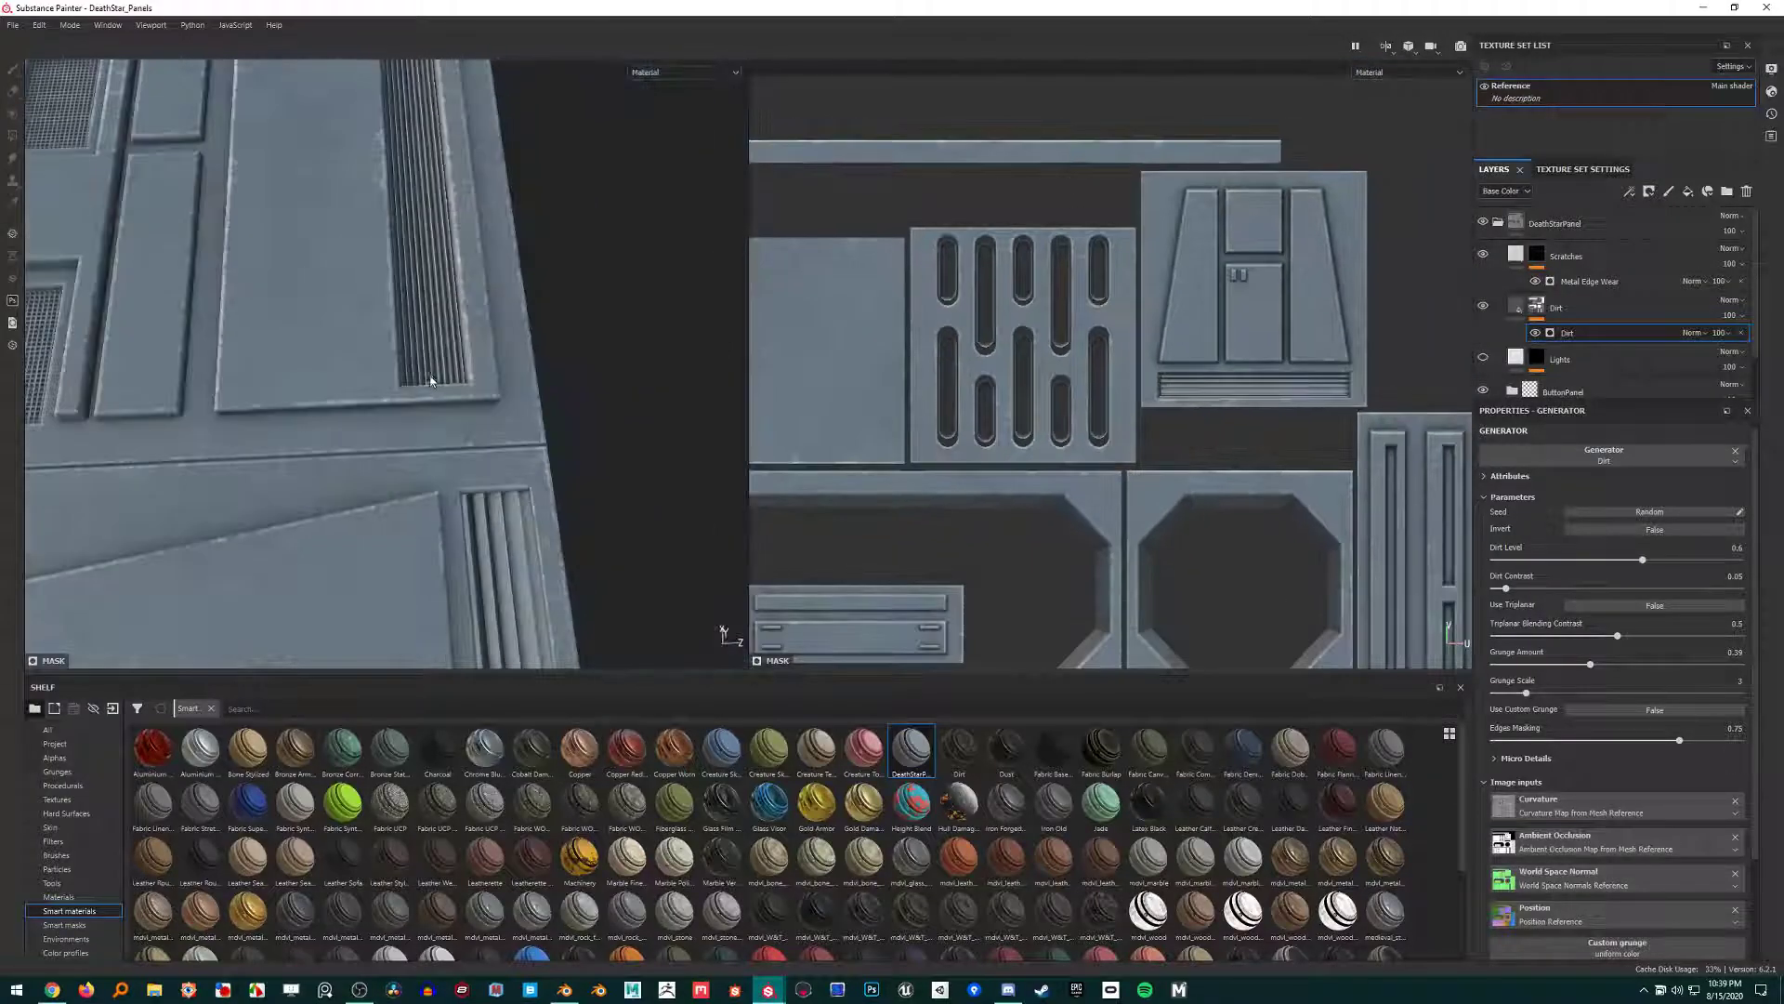
left_click_drag(327, 365, 558, 499, "alt")
middle_click_drag(558, 499, 609, 508, "alt")
scroll(482, 338, "up", 3)
middle_click_drag(311, 431, 623, 474, "alt")
Inspect the edge wear and seams of the small 1x0.3 trim panels and the flat panels beside them.
scroll(482, 338, "up", 2)
scroll(623, 474, "up", 4)
left_click_drag(623, 473, 418, 472, "alt")
middle_click_drag(418, 456, 342, 430, "alt")
middle_click_drag(497, 433, 402, 449, "alt")
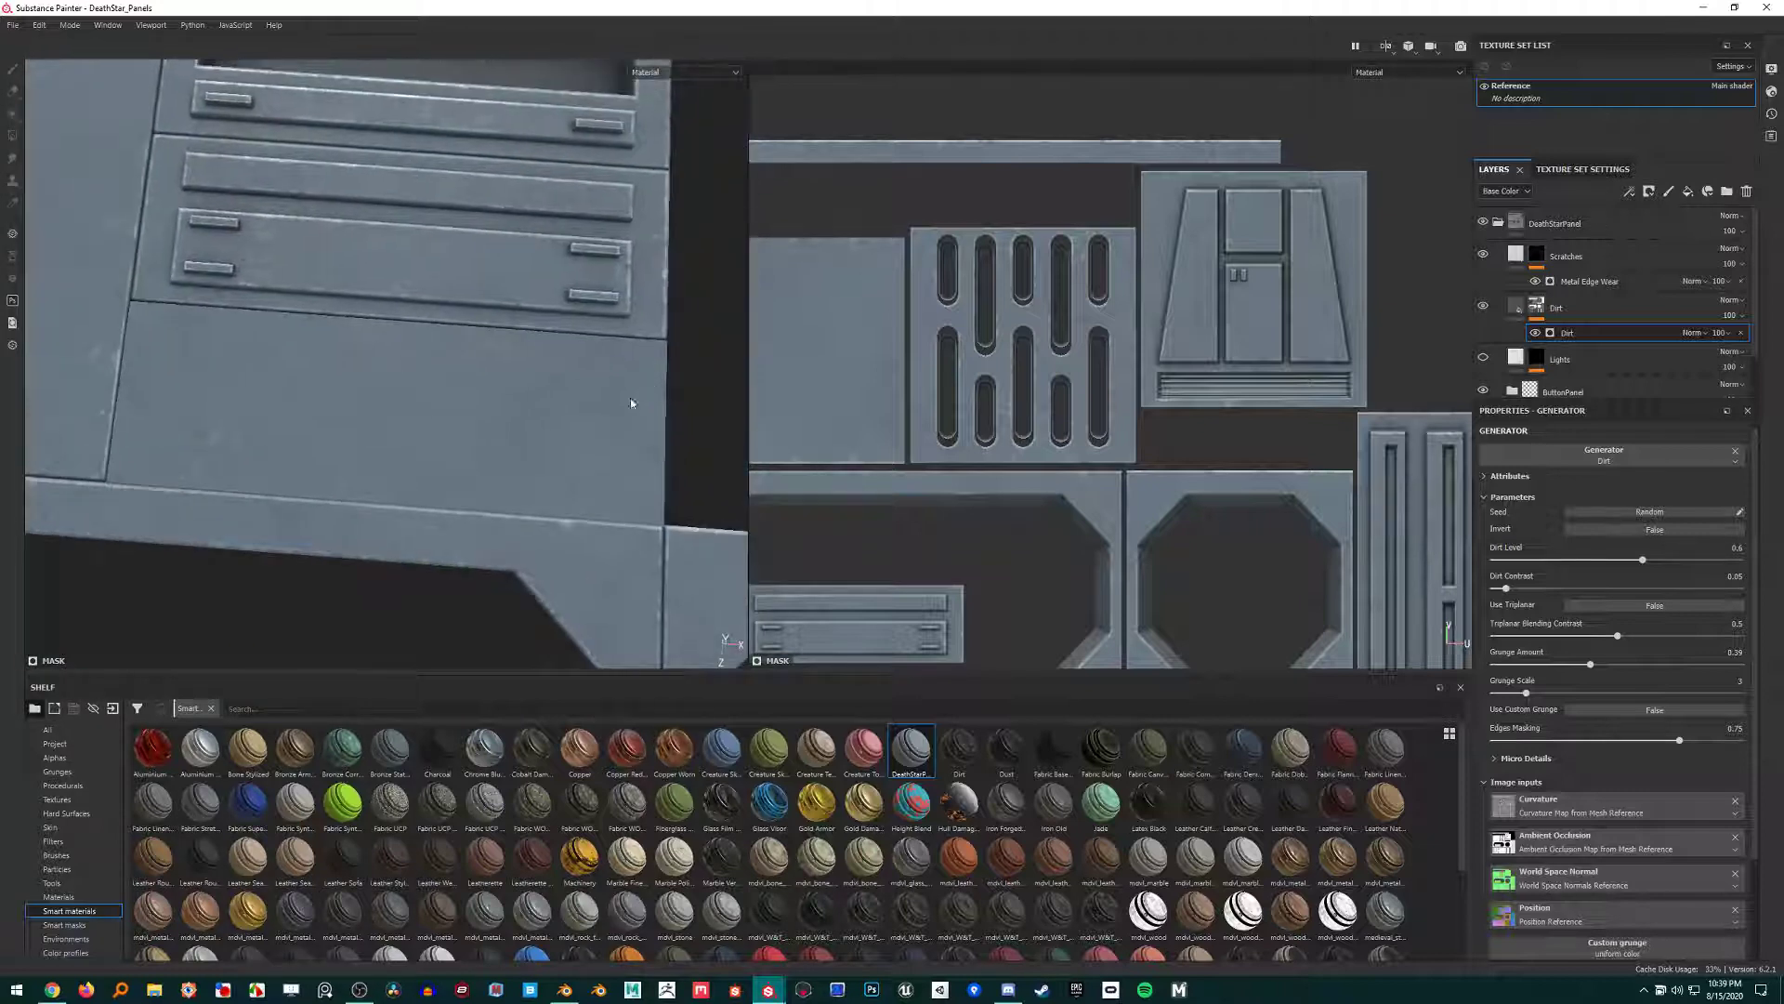
middle_click_drag(435, 381, 451, 425, "alt")
scroll(605, 437, "down", 2)
scroll(338, 371, "up", 3)
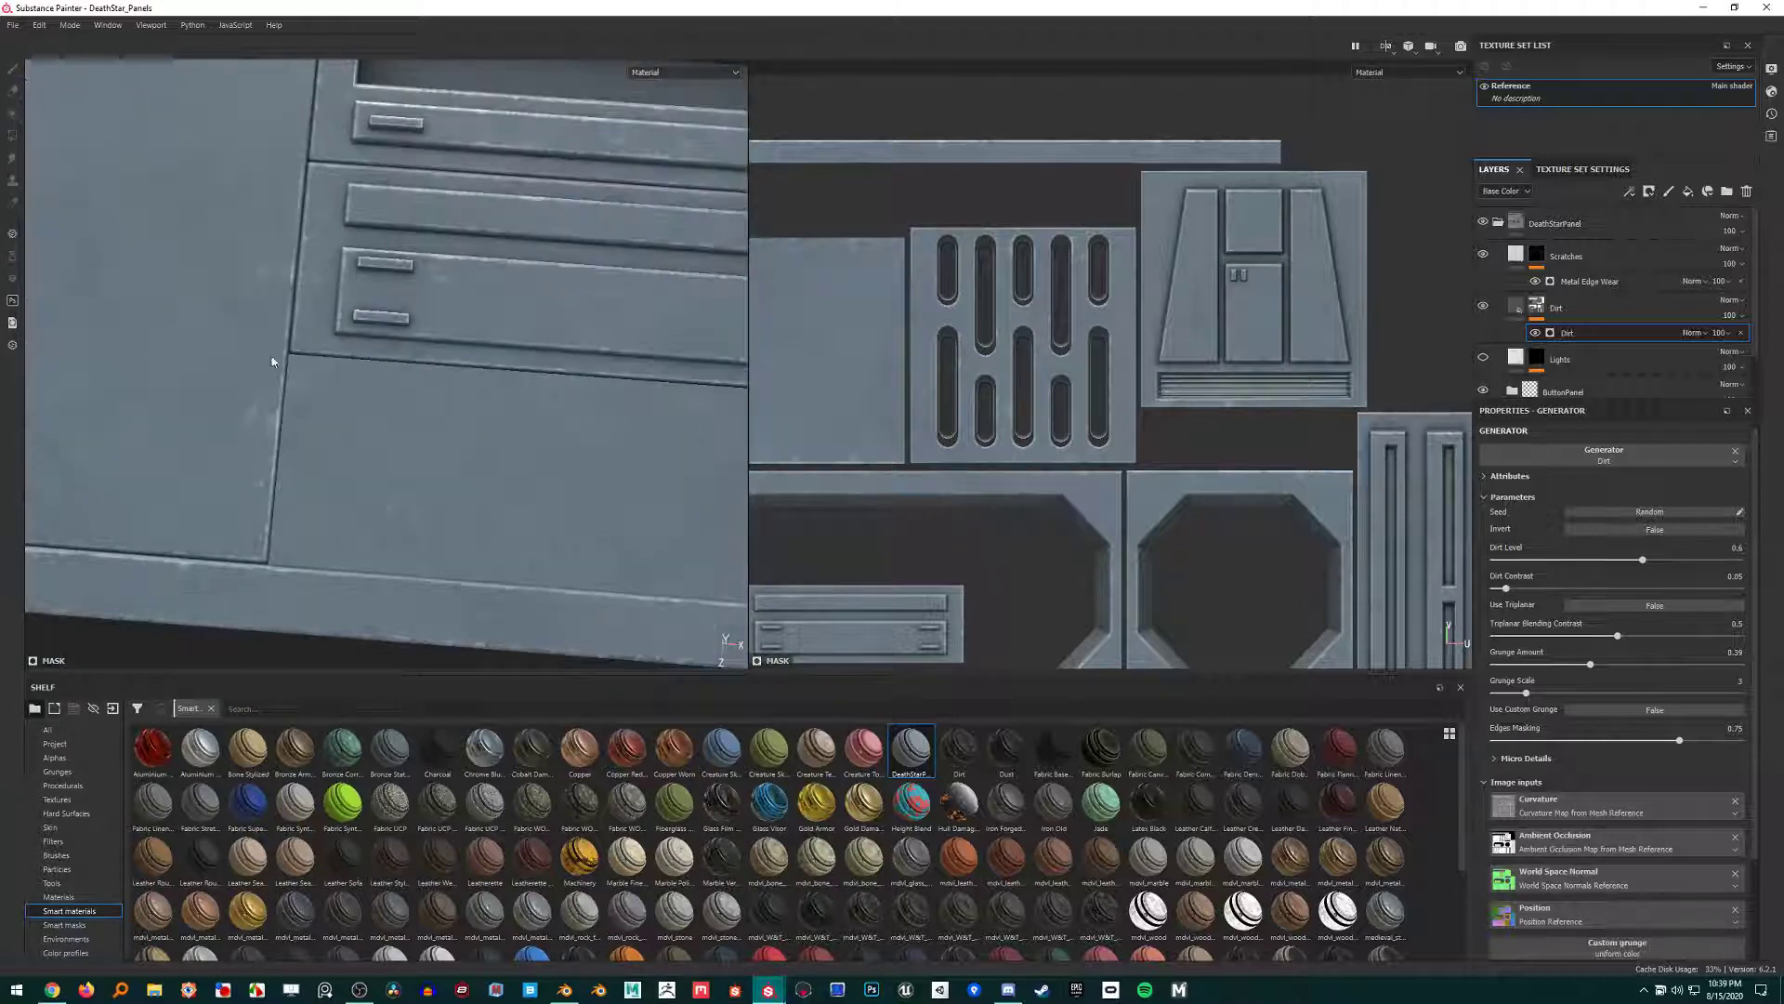
Switch to Blender, clear the selection and select all objects in the WallPanels_Low collection.
scroll(454, 386, "down", 2)
middle_click_drag(683, 421, 493, 394, "alt")
scroll(549, 418, "up", 1)
key("alt+Tab")
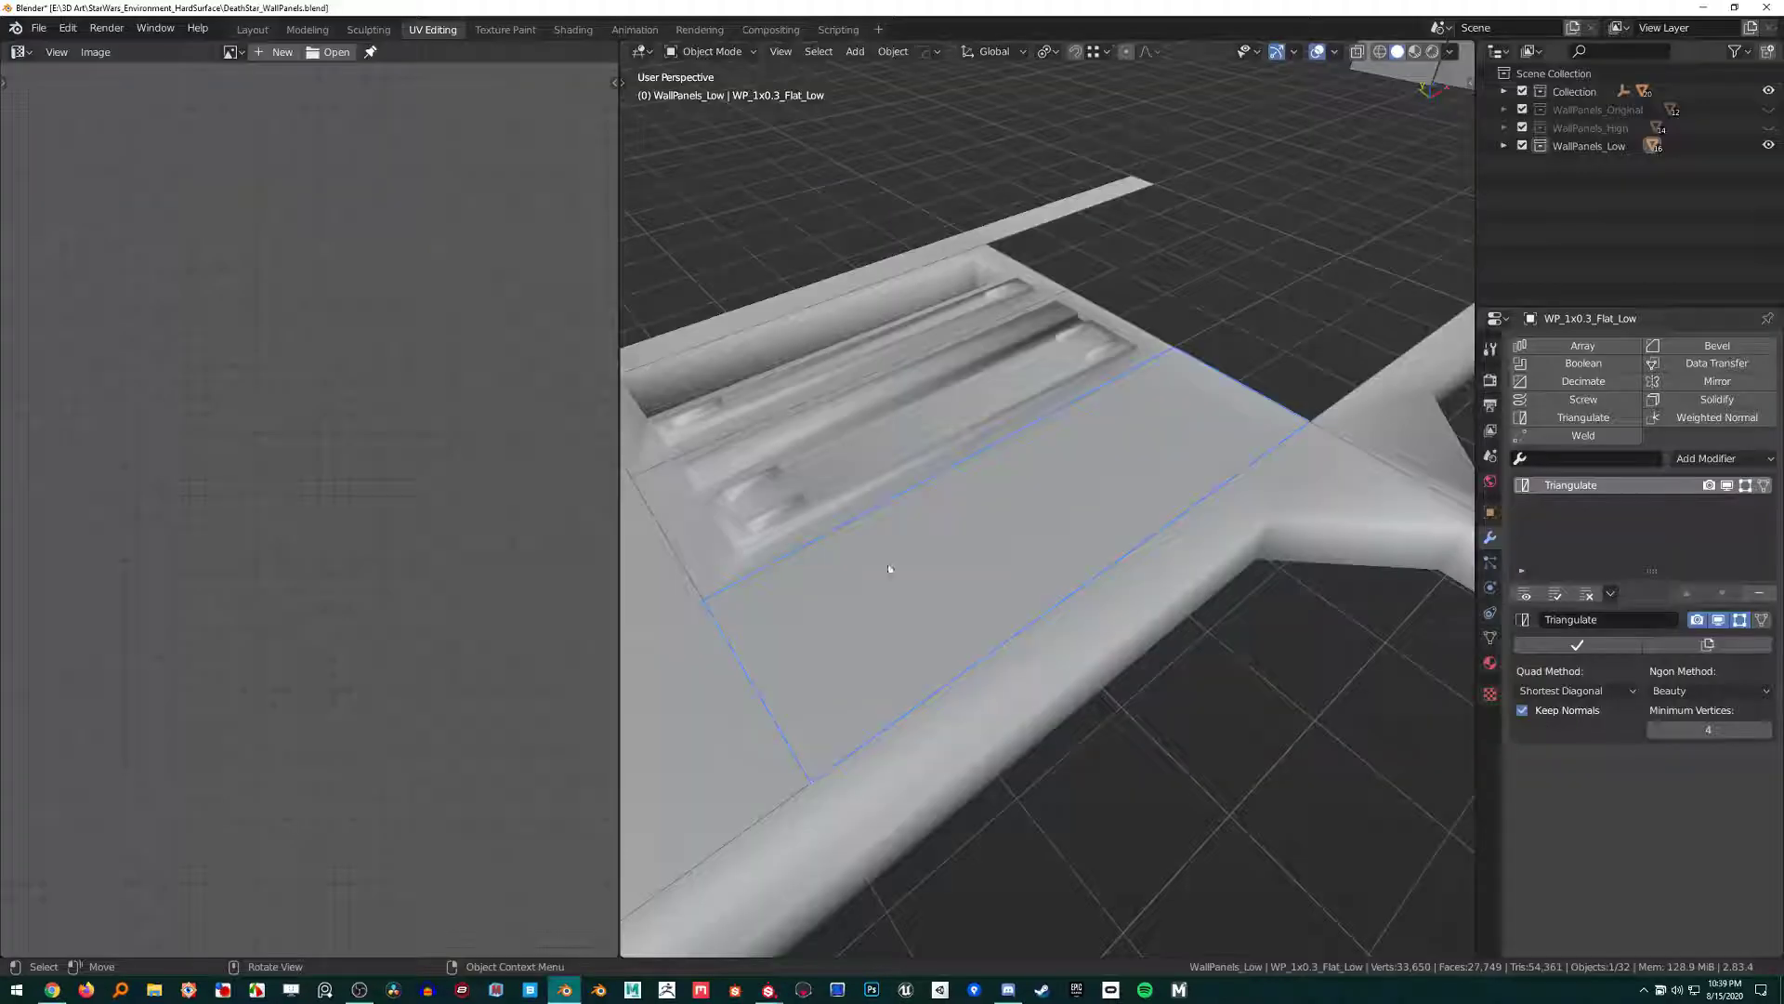
scroll(895, 533, "down", 4)
key("alt+a")
middle_click_drag(912, 534, 801, 458, "shift")
scroll(801, 457, "down", 6)
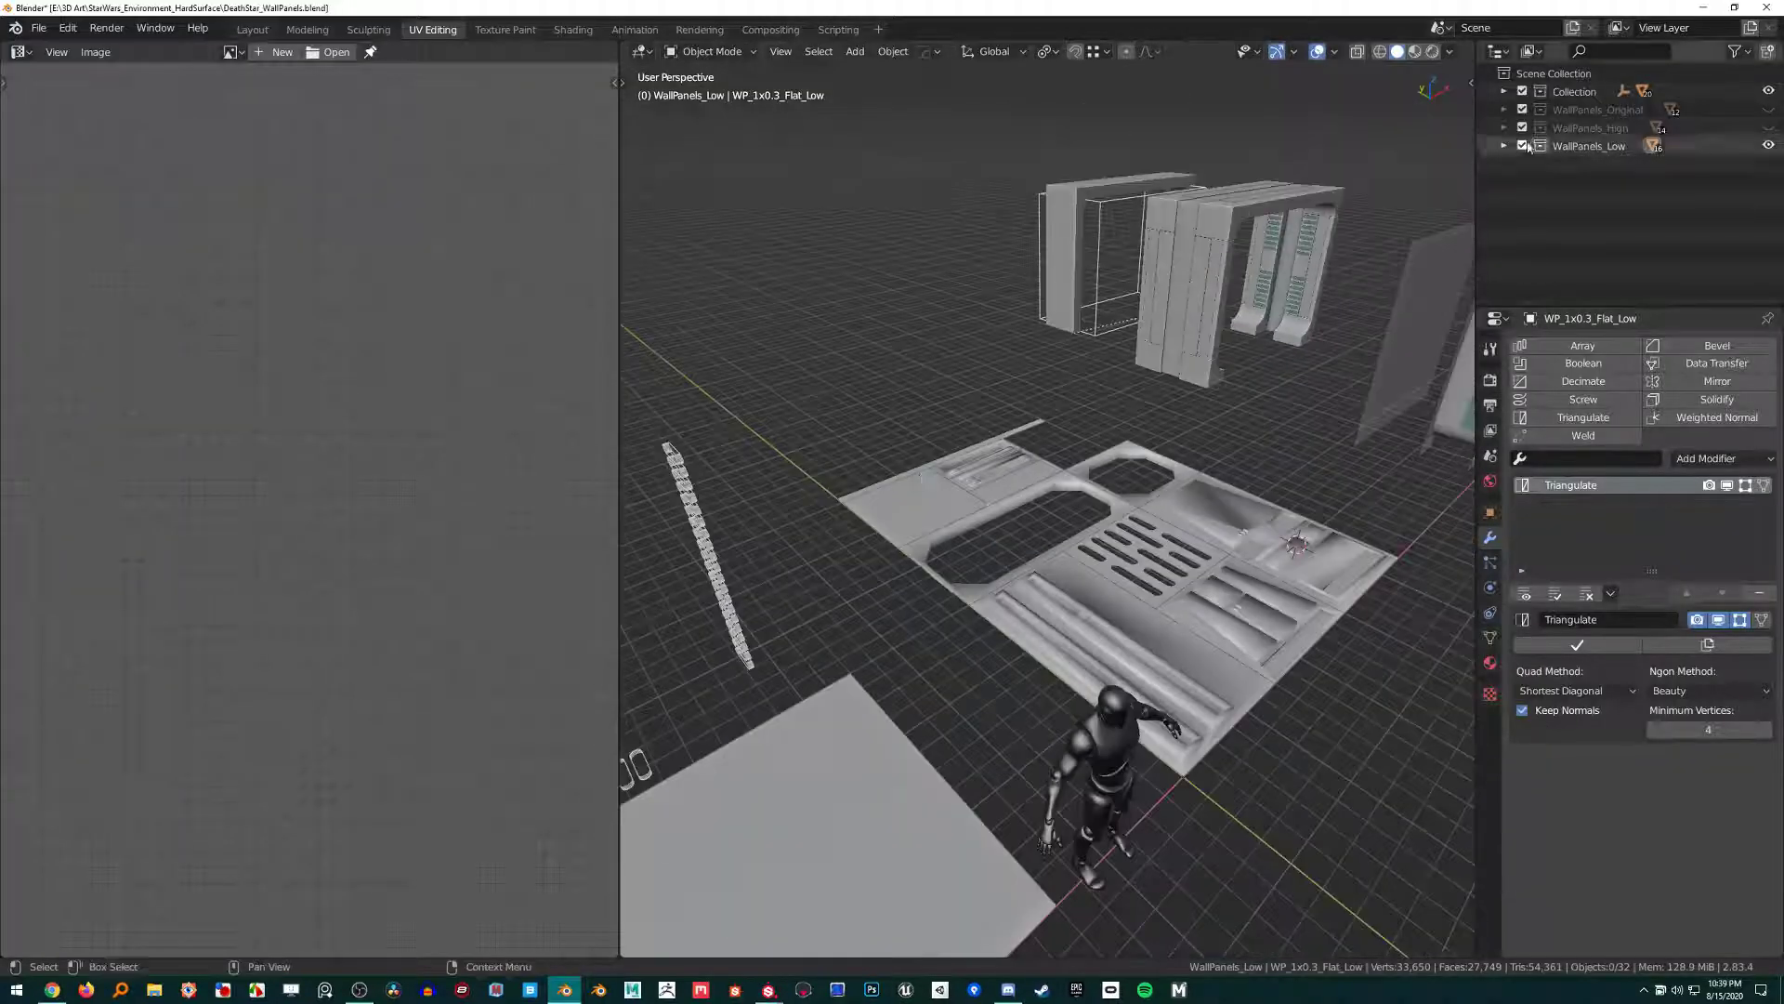
right_click(1569, 152)
left_click(1538, 205)
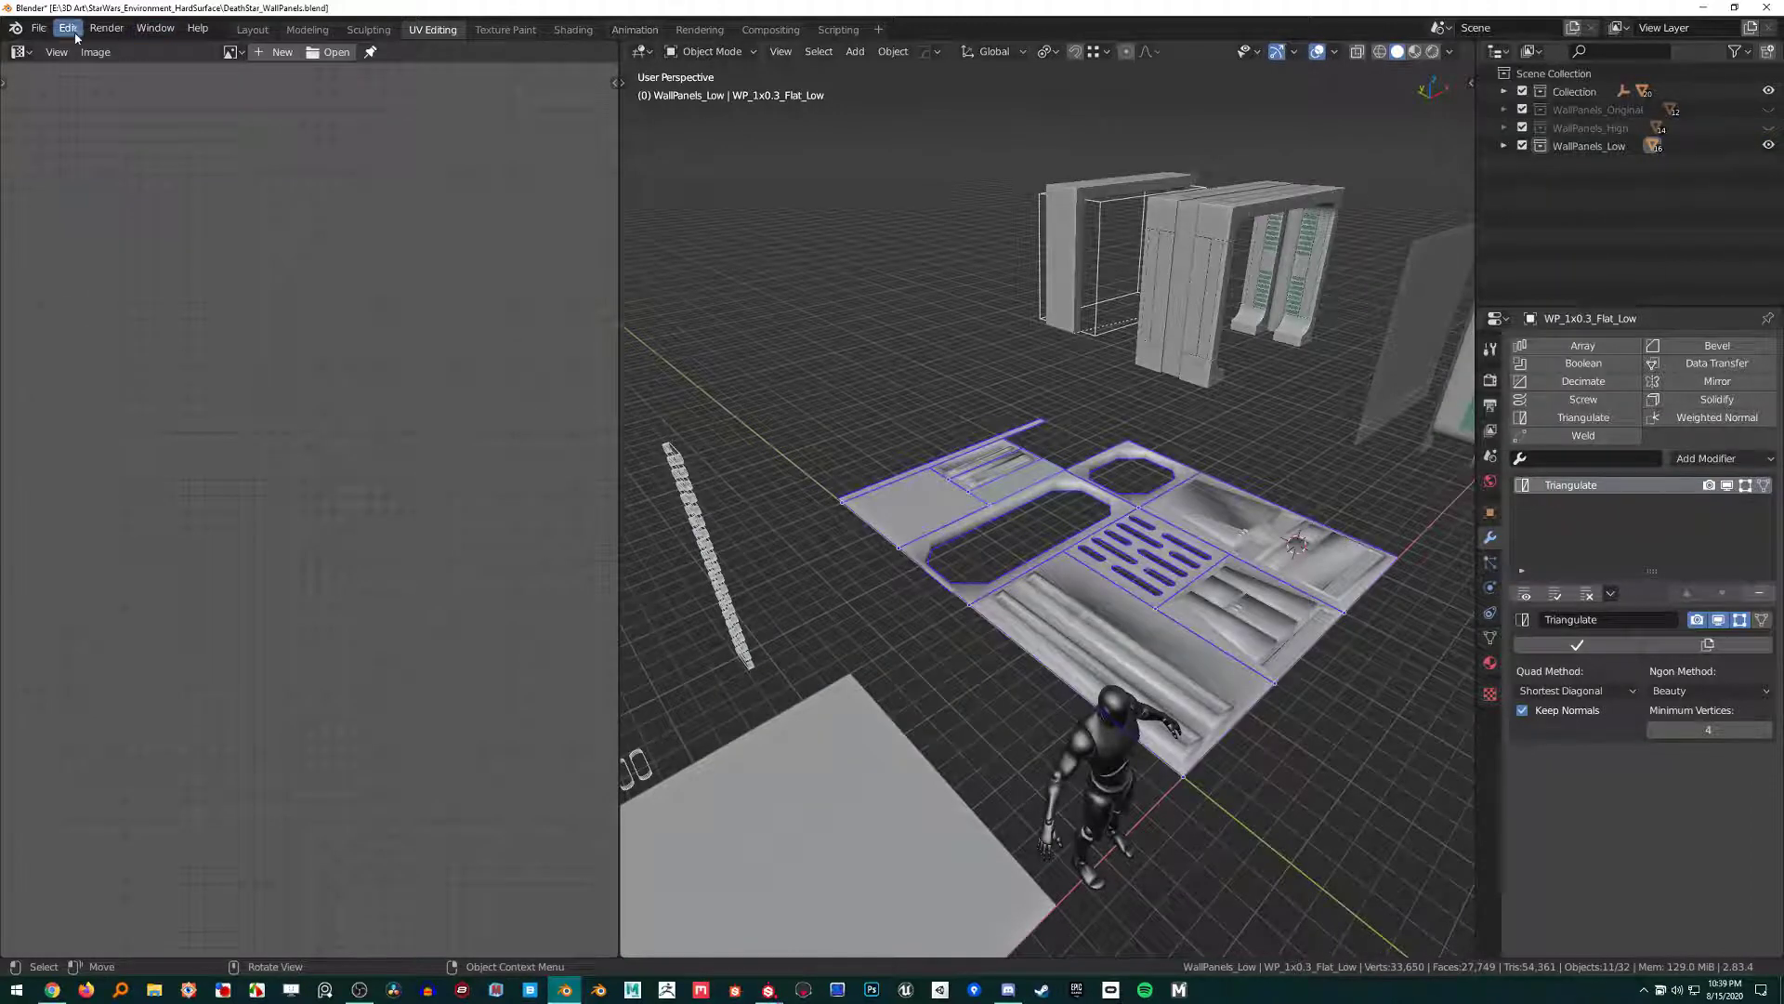
left_click(38, 28)
mouse_move(123, 296)
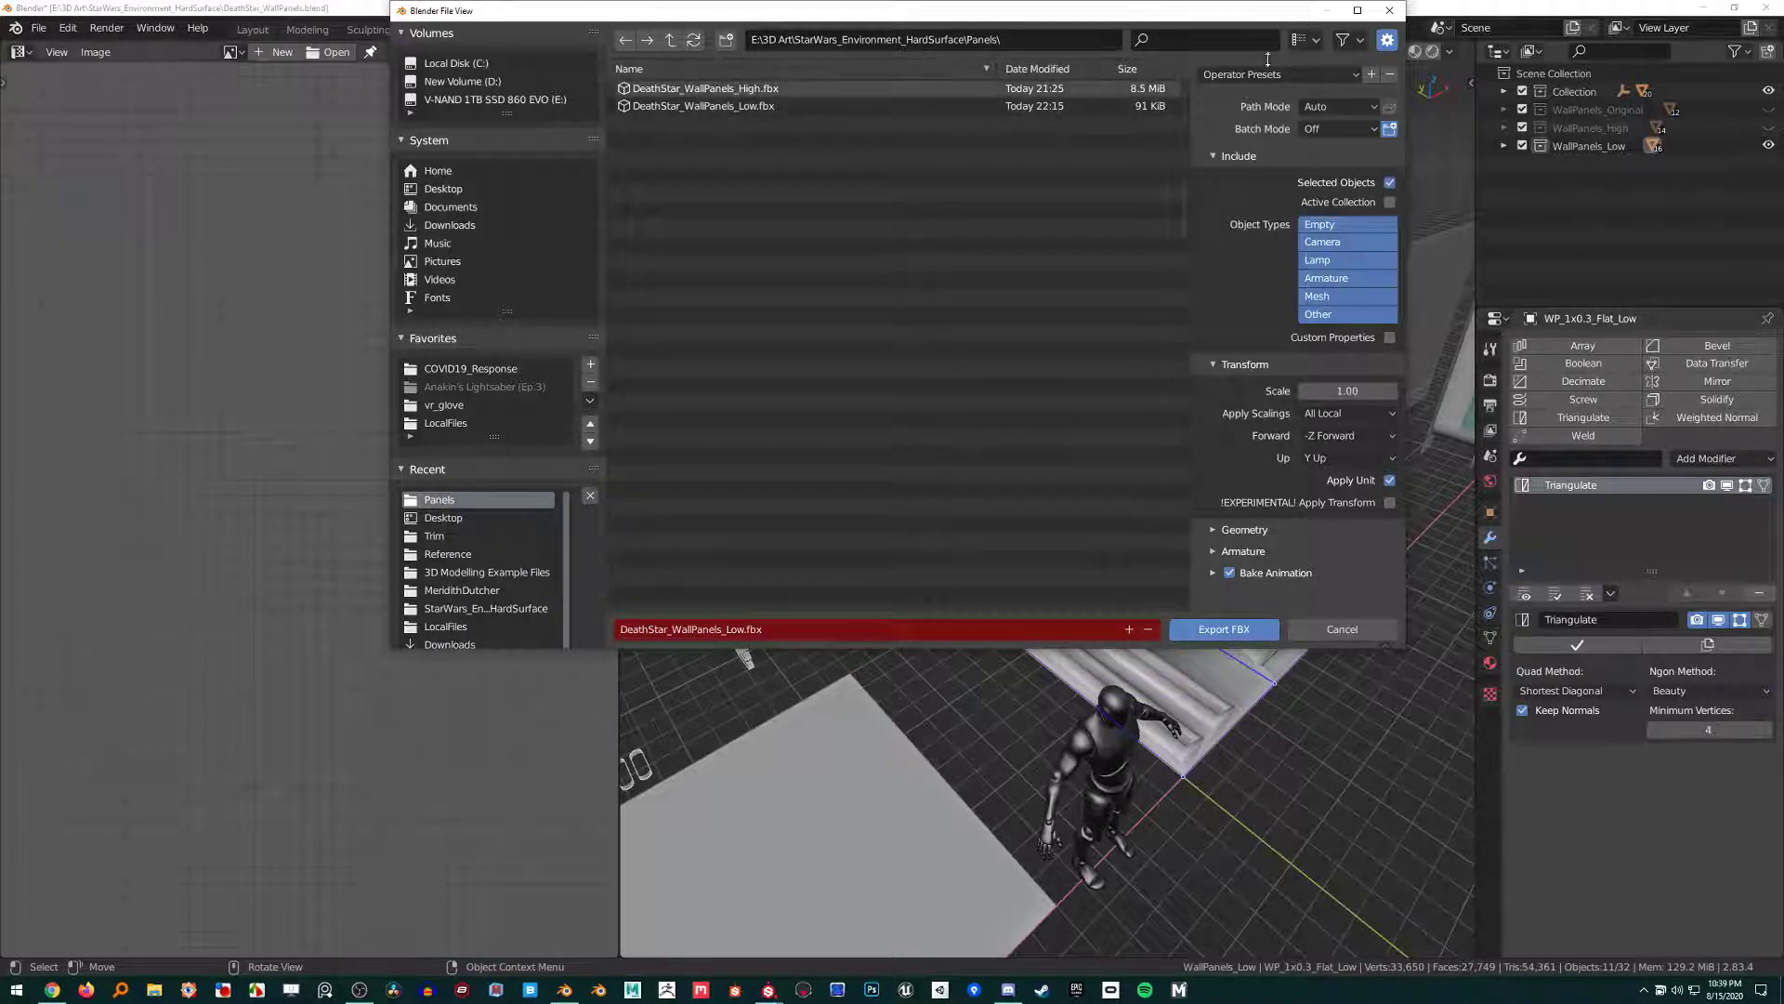
left_click(1403, 9)
Export the selected low-poly panels as FBX, overwriting DeathStar_WallPanels_Low.fbx in the Panels folder.
left_click(51, 30)
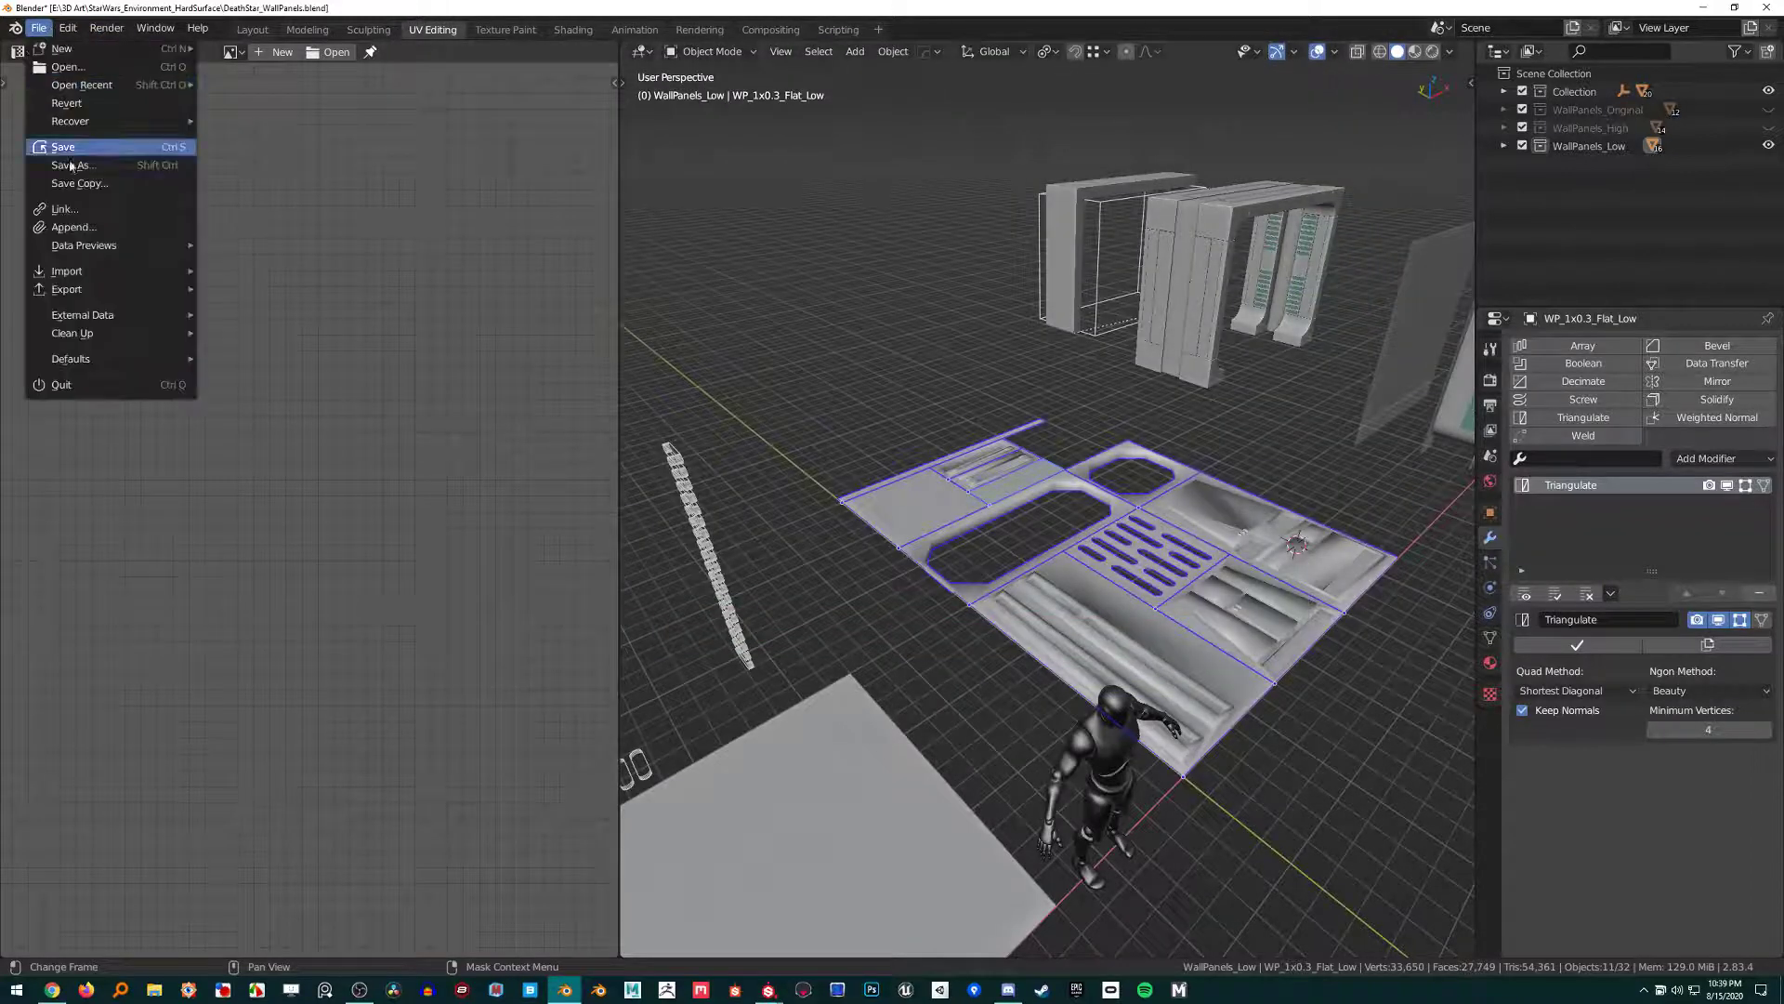
mouse_move(97, 289)
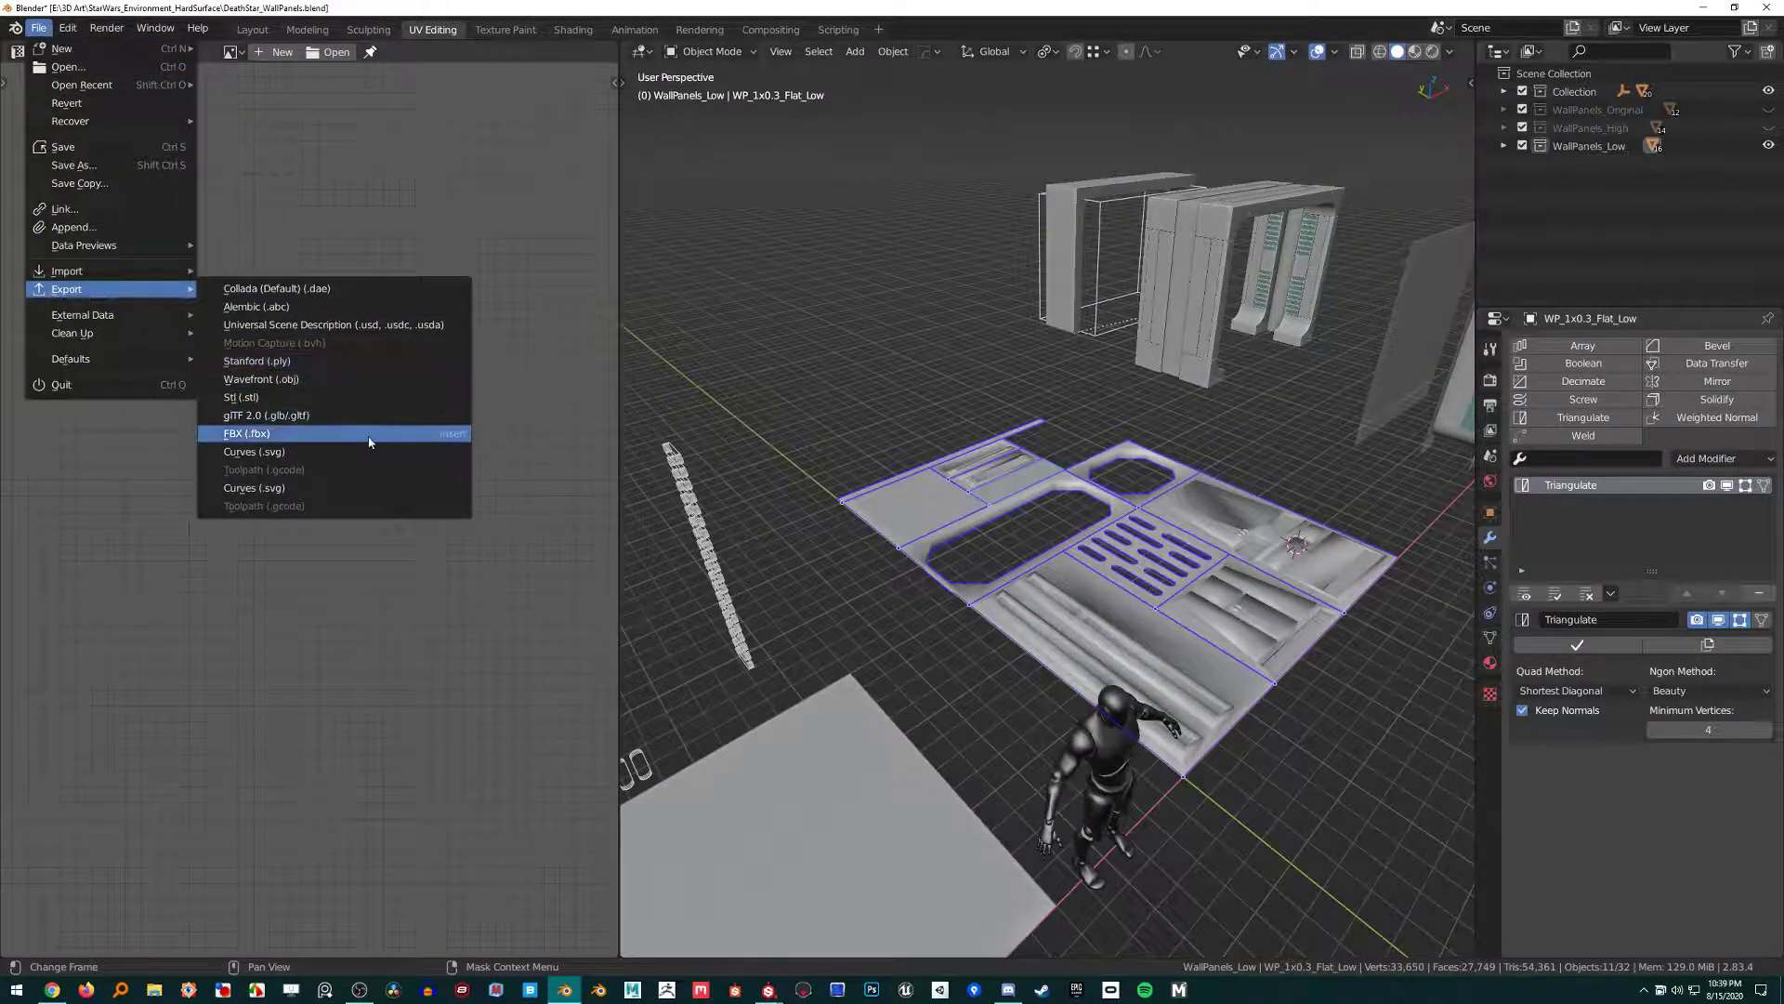
middle_click_drag(816, 430, 825, 437)
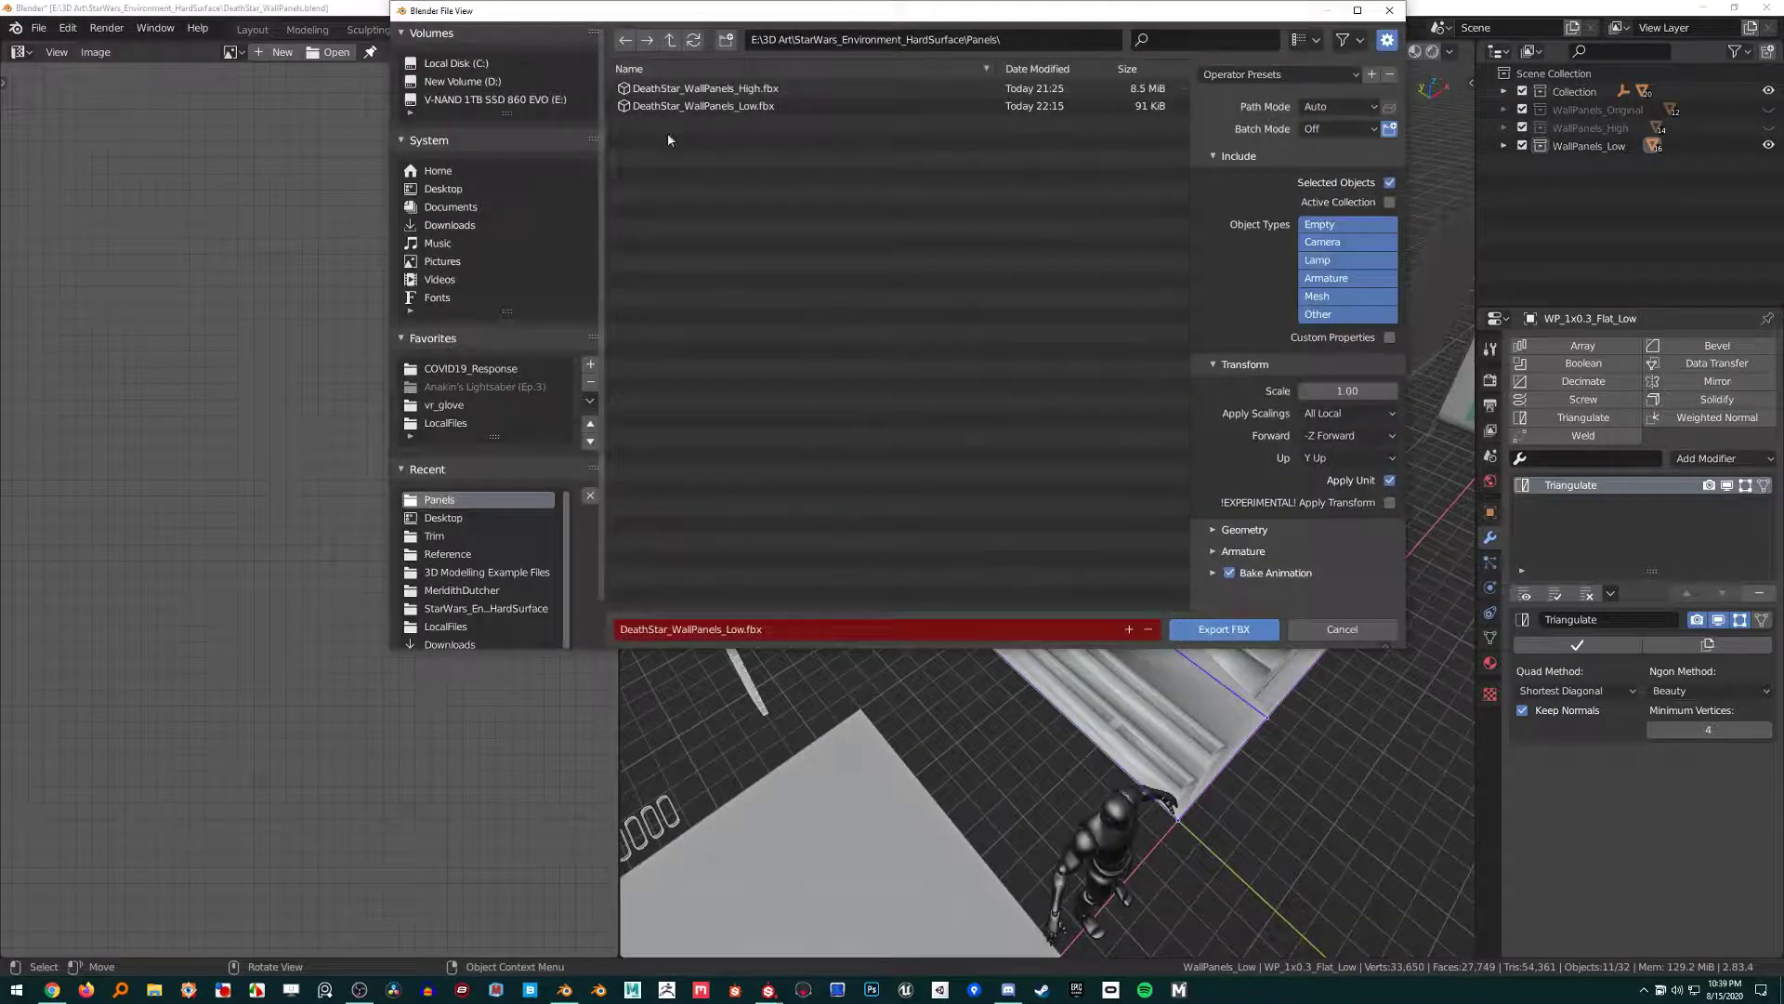
double_click(704, 106)
Switch to Substance Painter and reload DeathStar_WallPanels_Low.fbx as the project mesh in the project configuration.
key("alt+Tab")
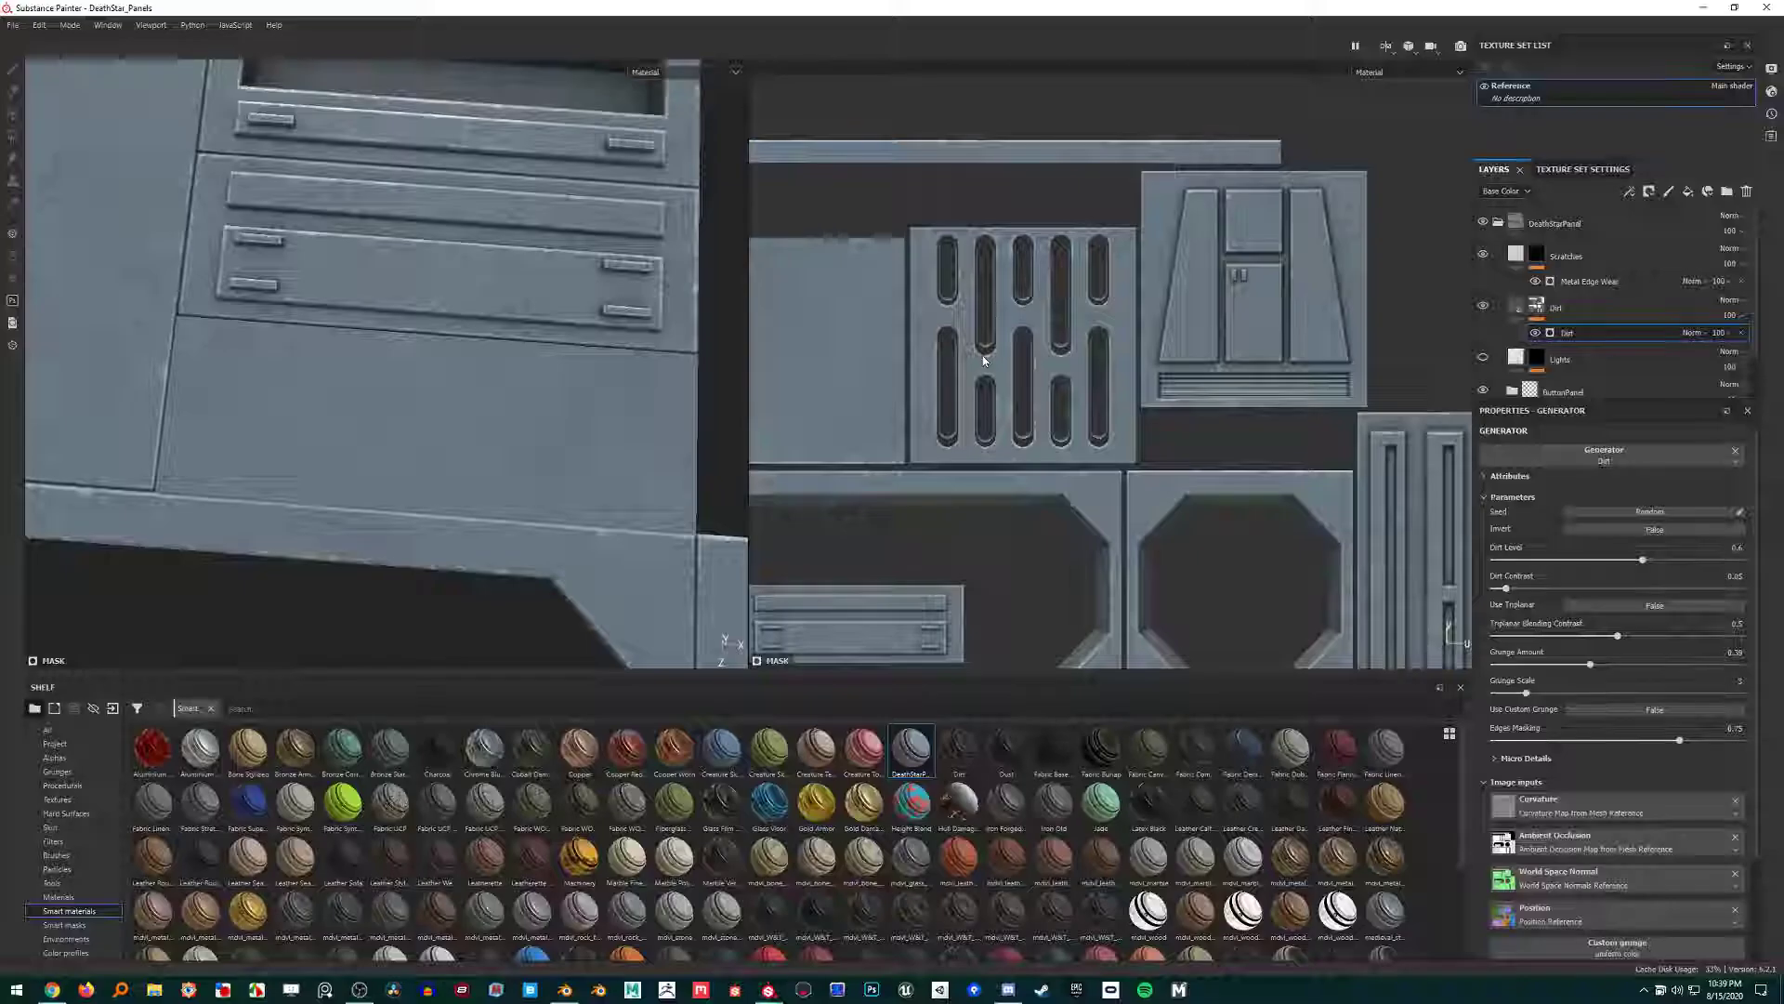
left_click(15, 26)
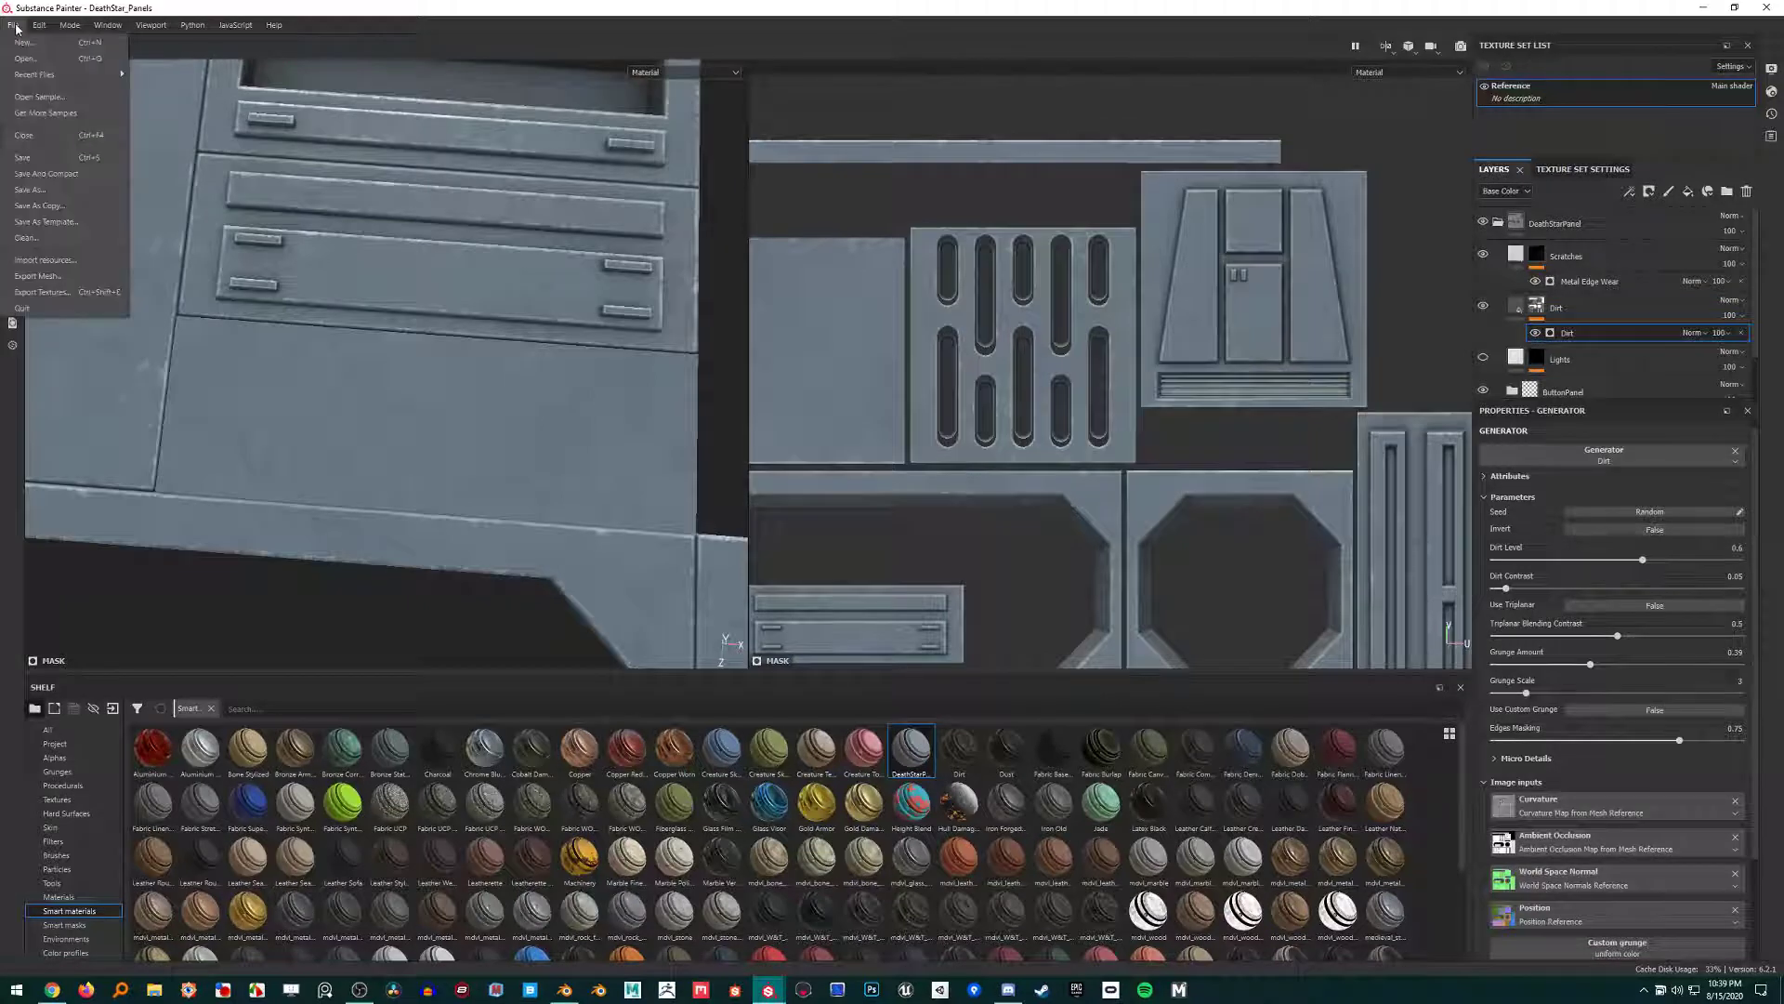
mouse_move(39, 25)
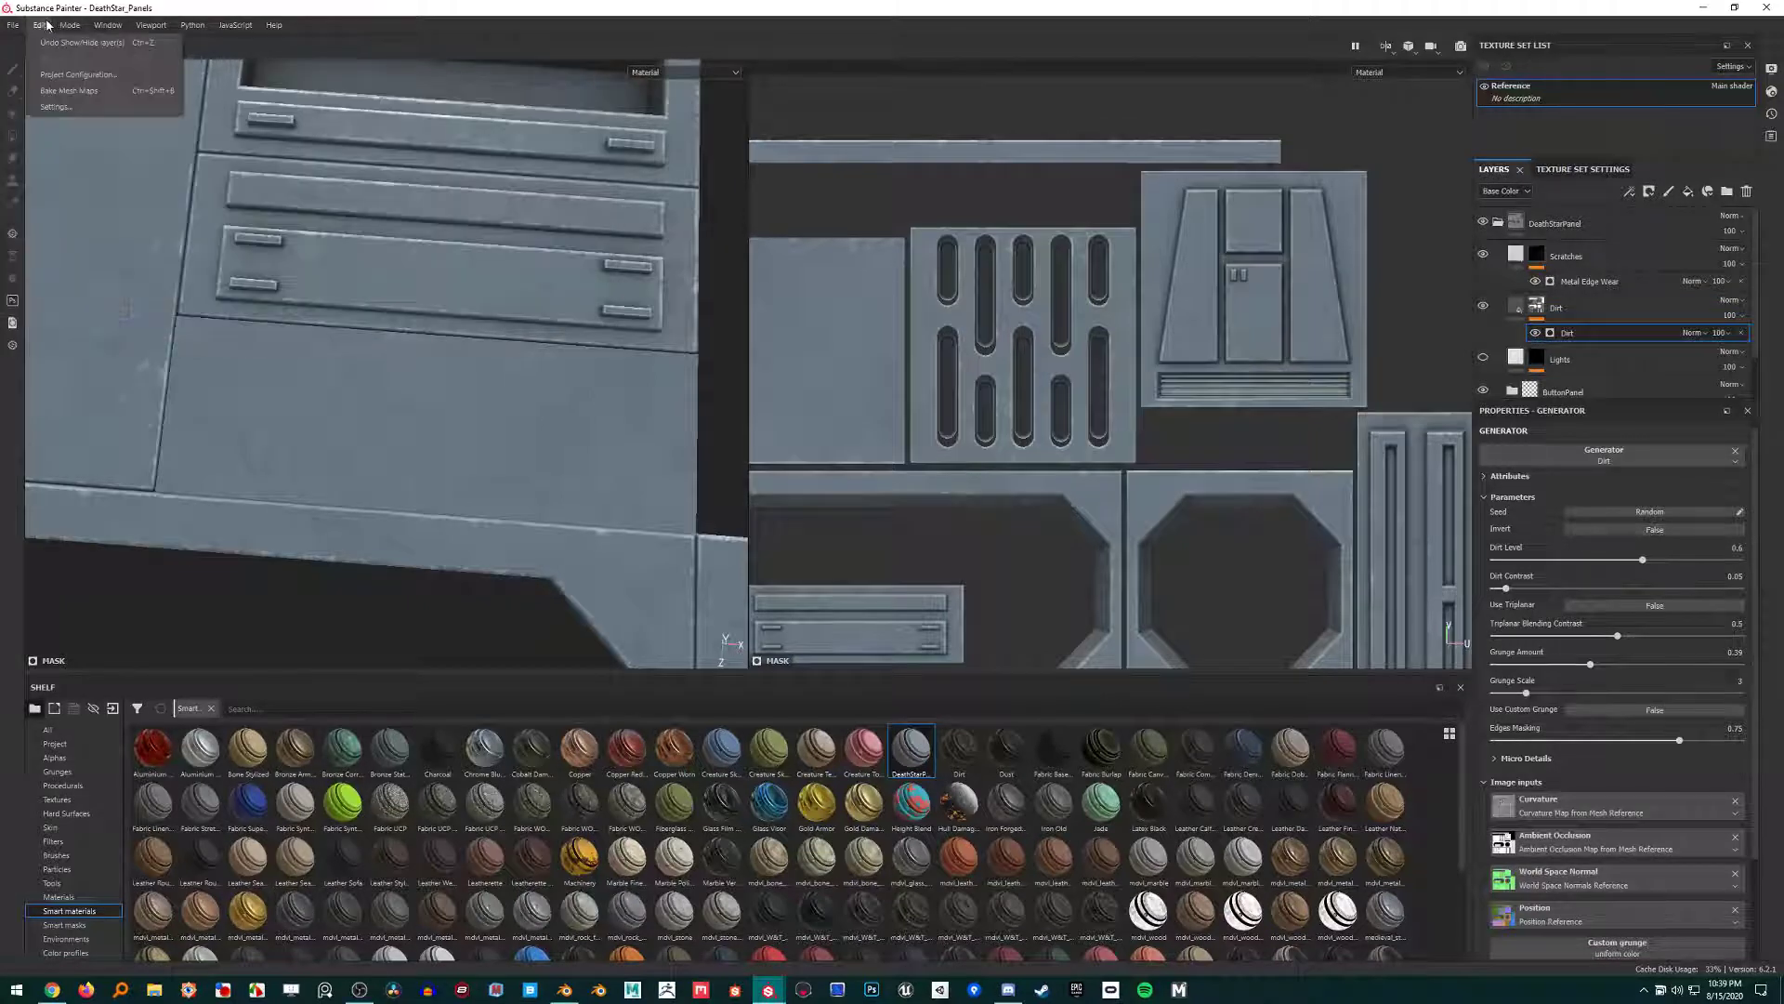
left_click(79, 75)
left_click(989, 377)
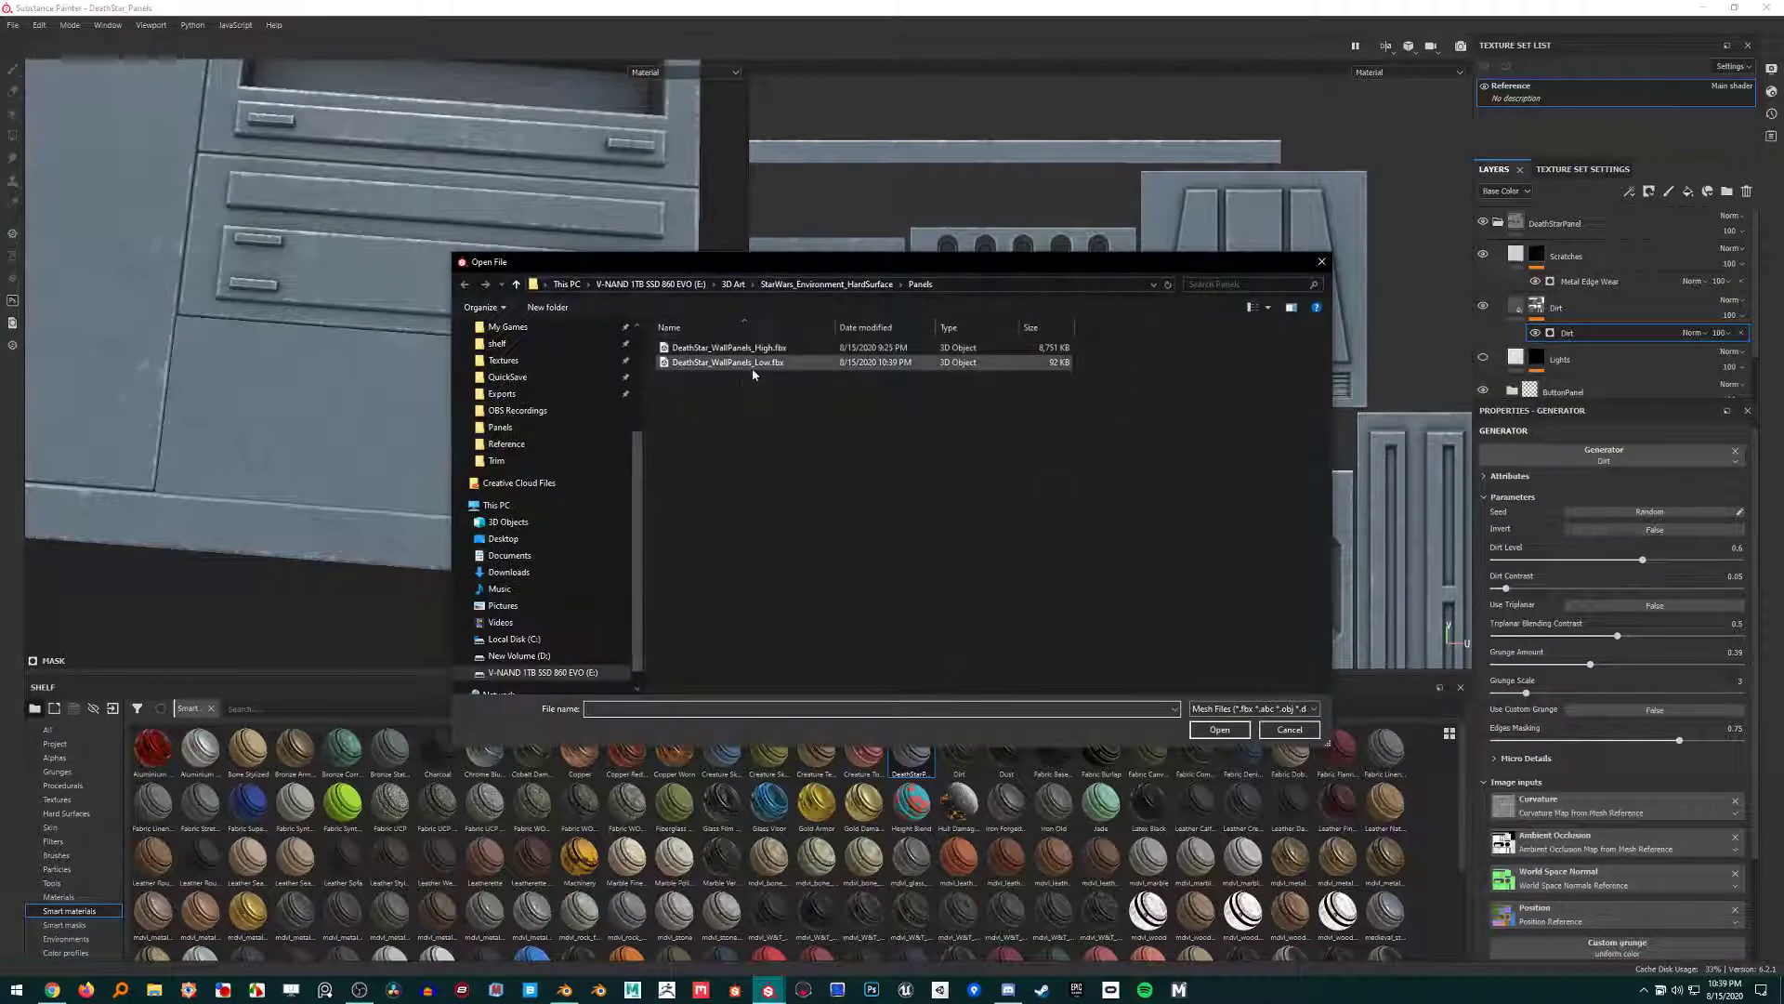
double_click(754, 364)
left_click(923, 622)
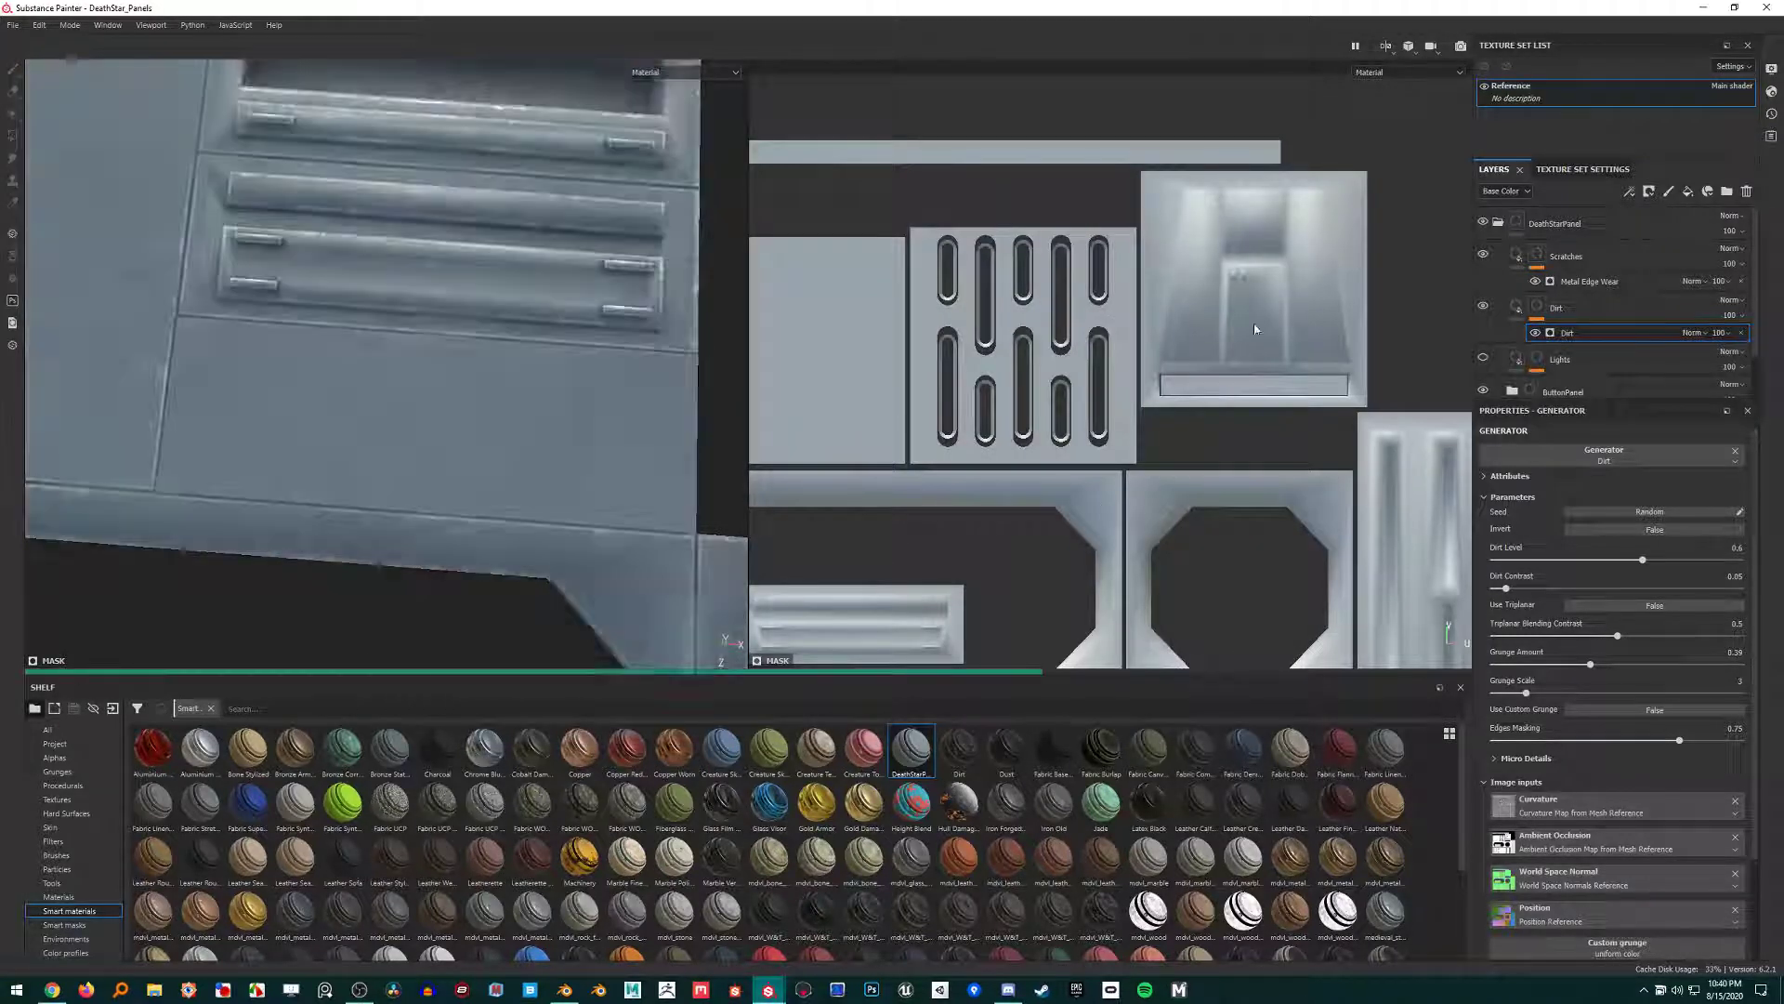
Rebake all the selected mesh maps of the Reference texture set for the reloaded low-poly mesh.
left_click(1580, 169)
scroll(1592, 210, "down", 1)
left_click(1698, 343)
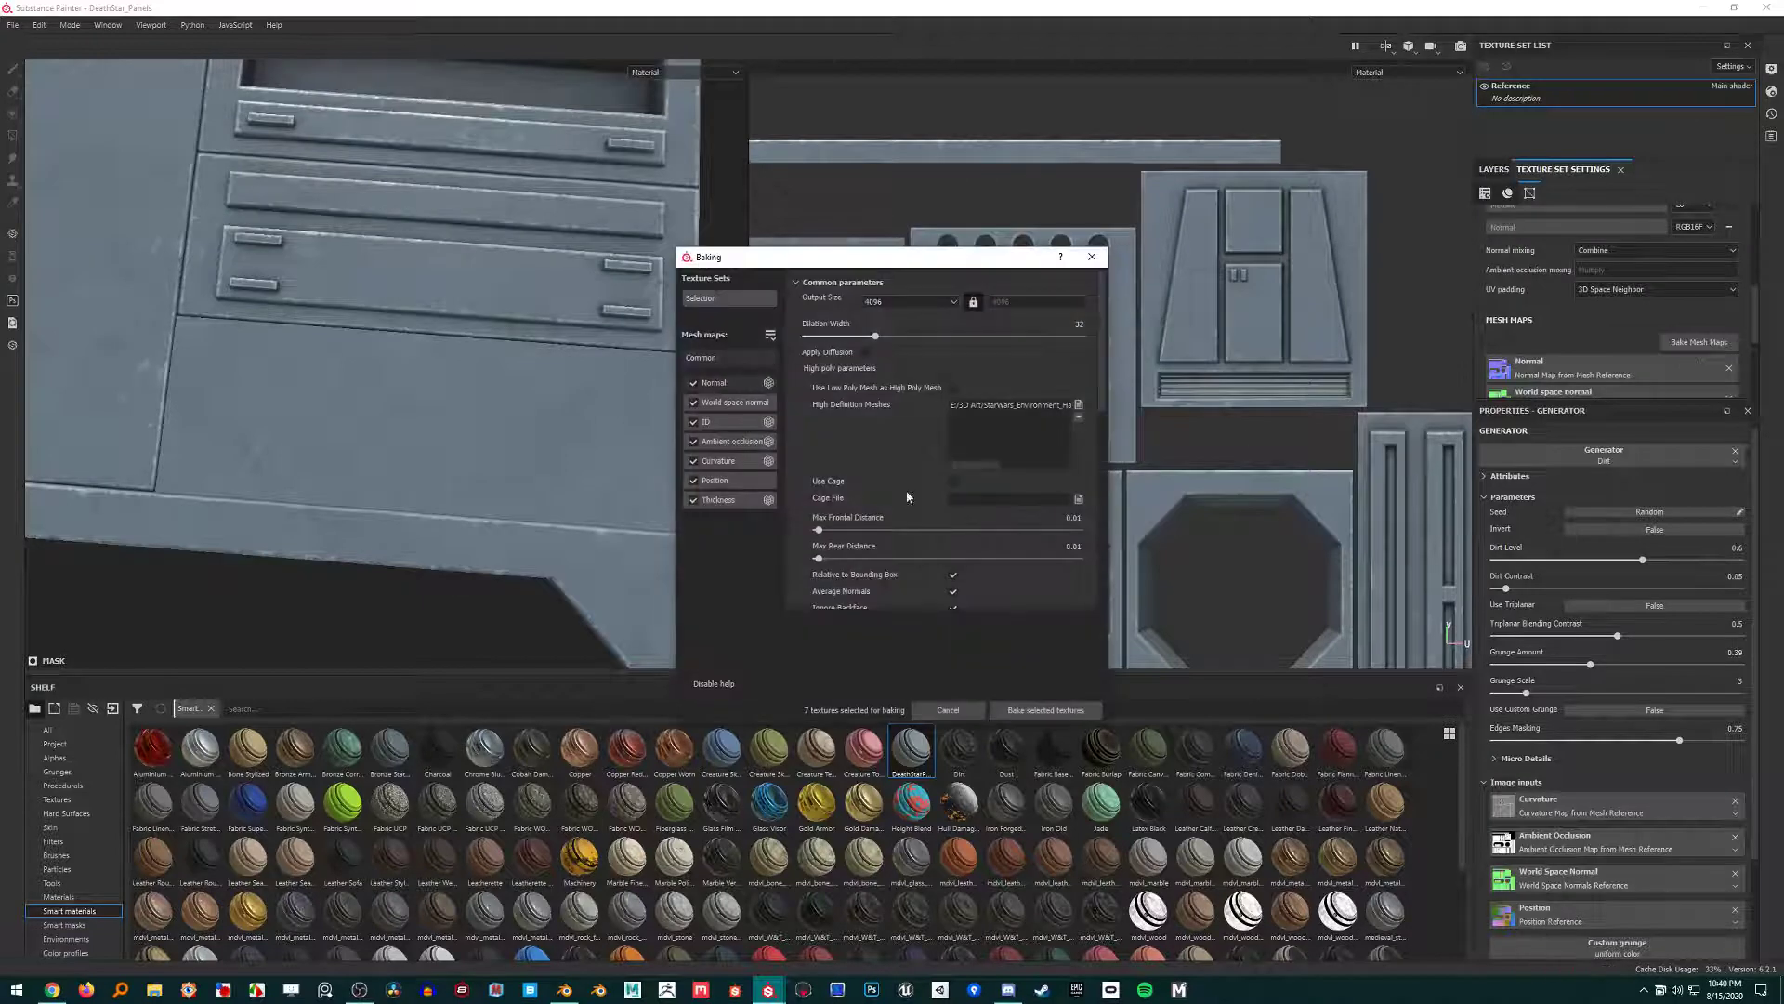
left_click(1042, 712)
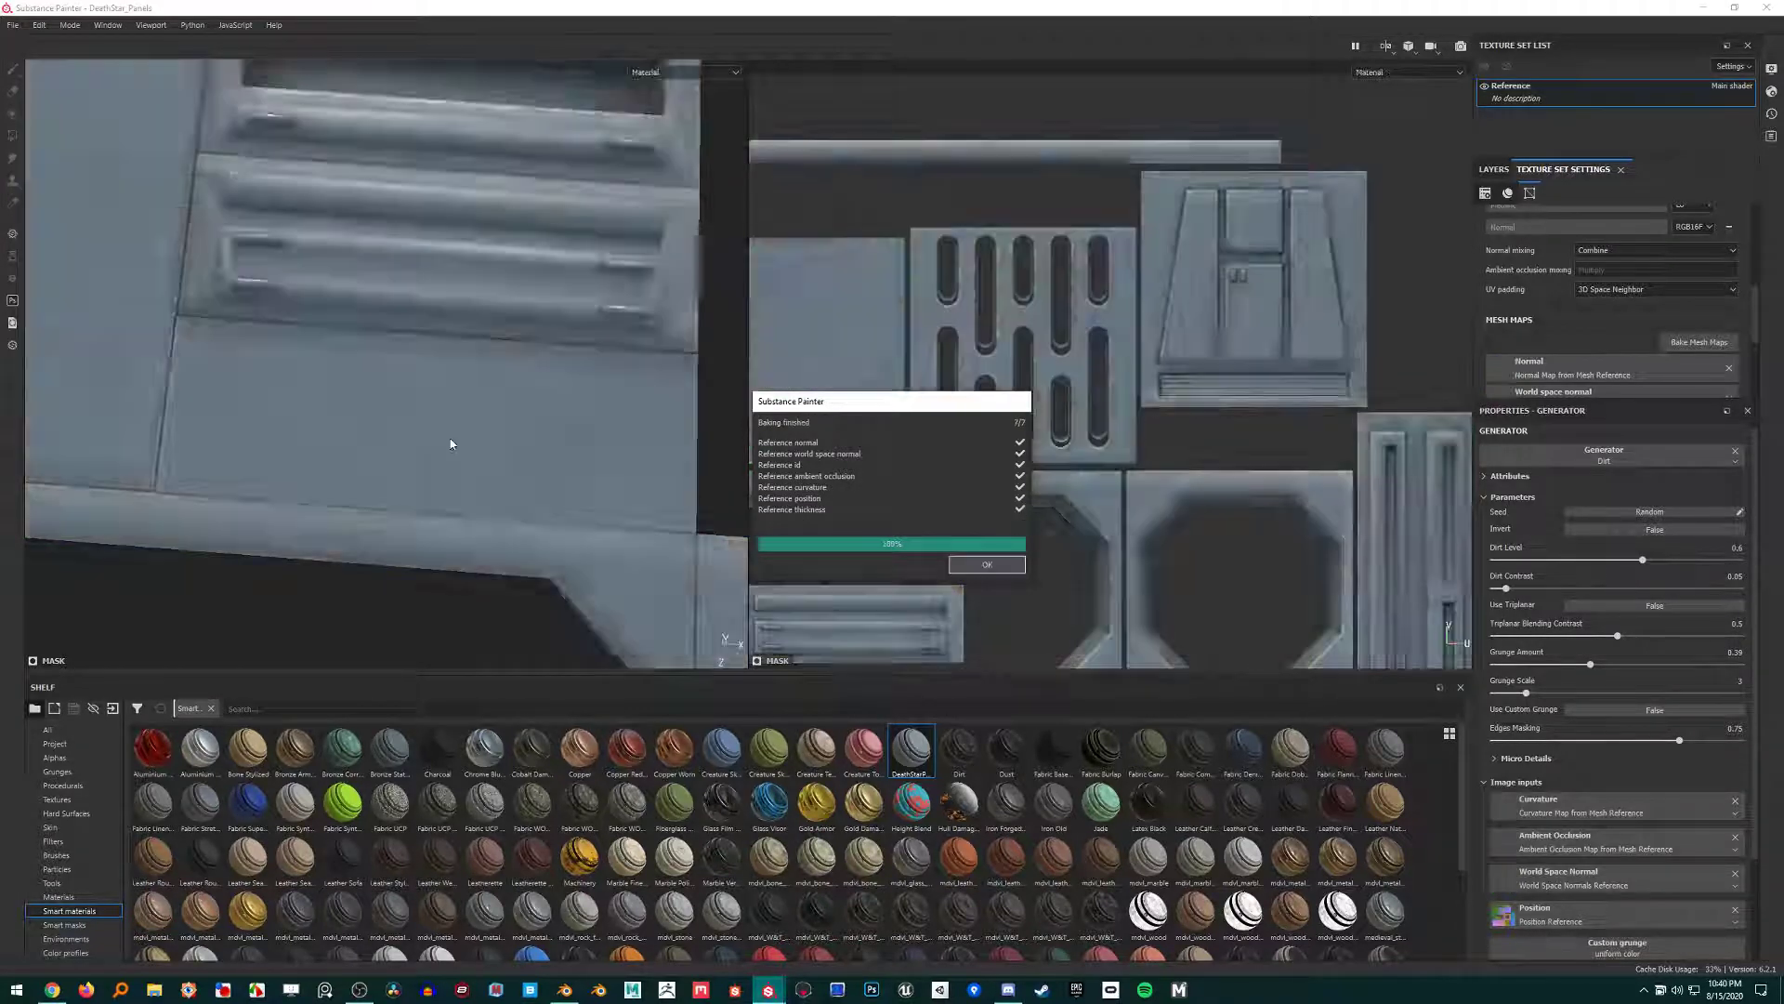
left_click(966, 565)
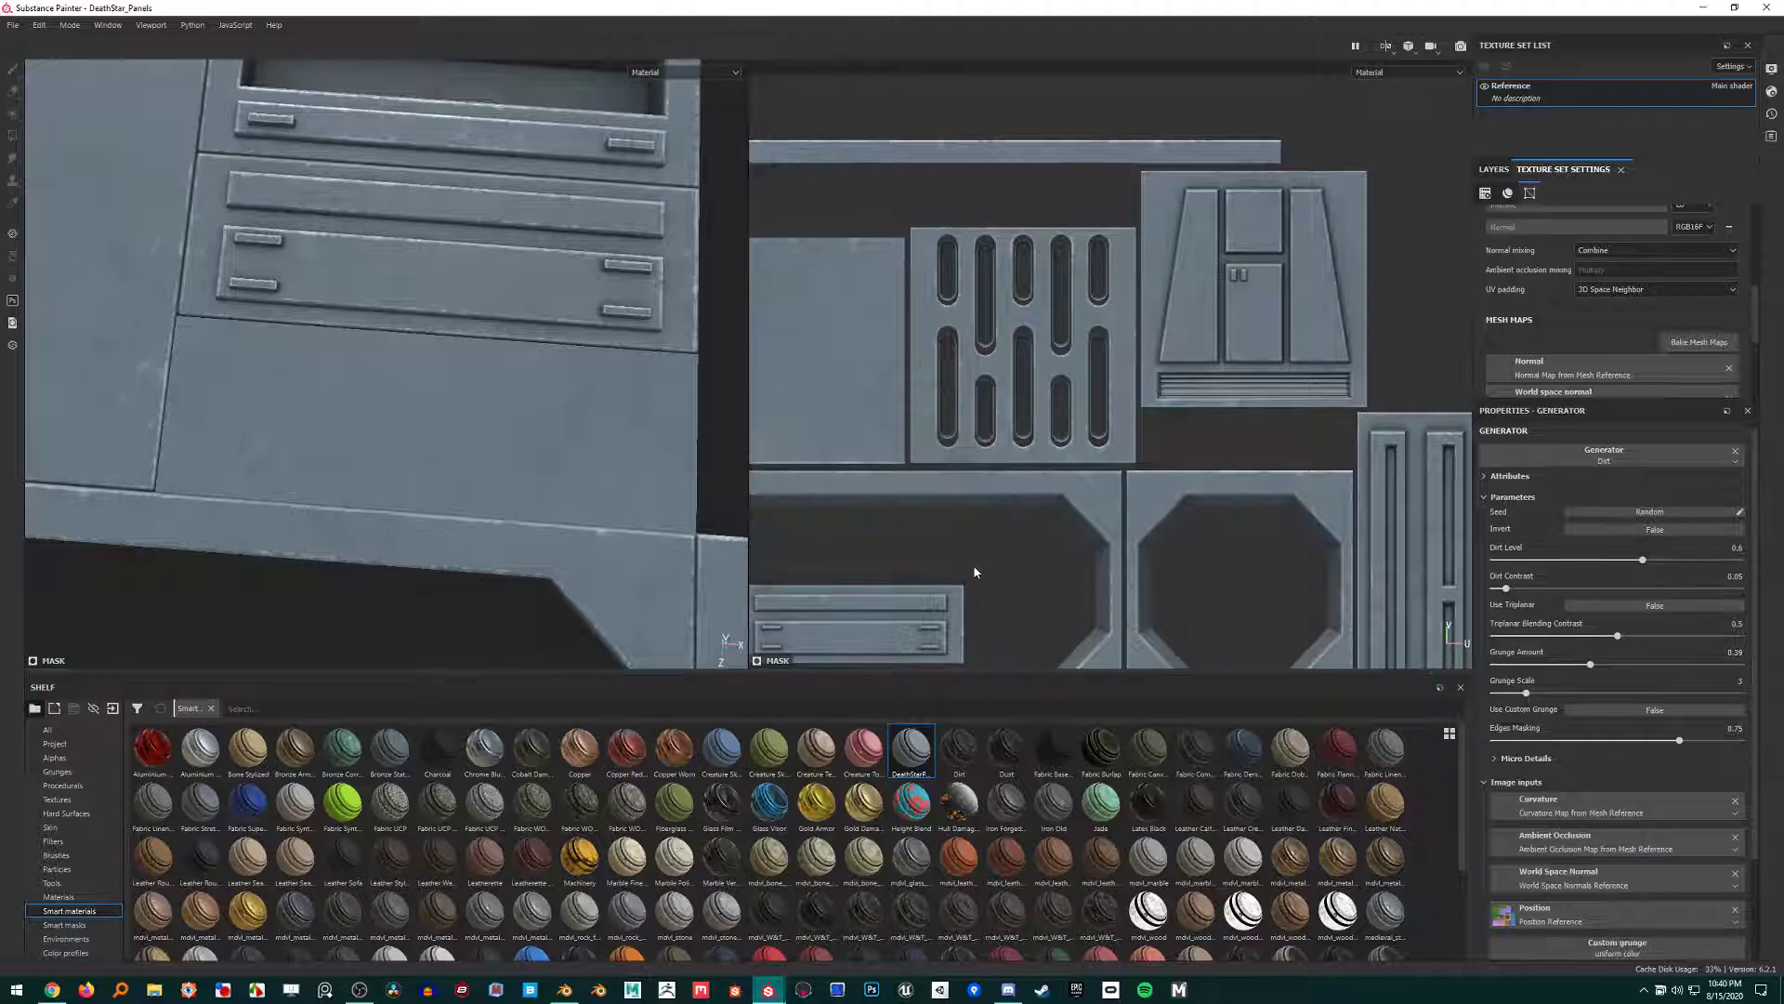
Inspect the baked louvre slats and their UV borders on the tapered panel in the 2D texture layout.
left_click_drag(1171, 454, 1019, 339, "alt")
right_click_drag(1019, 340, 1145, 484, "alt")
mouse_move(1145, 478)
left_mouse_down("alt")
mouse_move(833, 486)
mouse_move(1199, 460)
mouse_move(1134, 456)
mouse_move(1155, 457)
left_mouse_up("alt")
scroll(1134, 450, "up", 3)
scroll(996, 405, "up", 2)
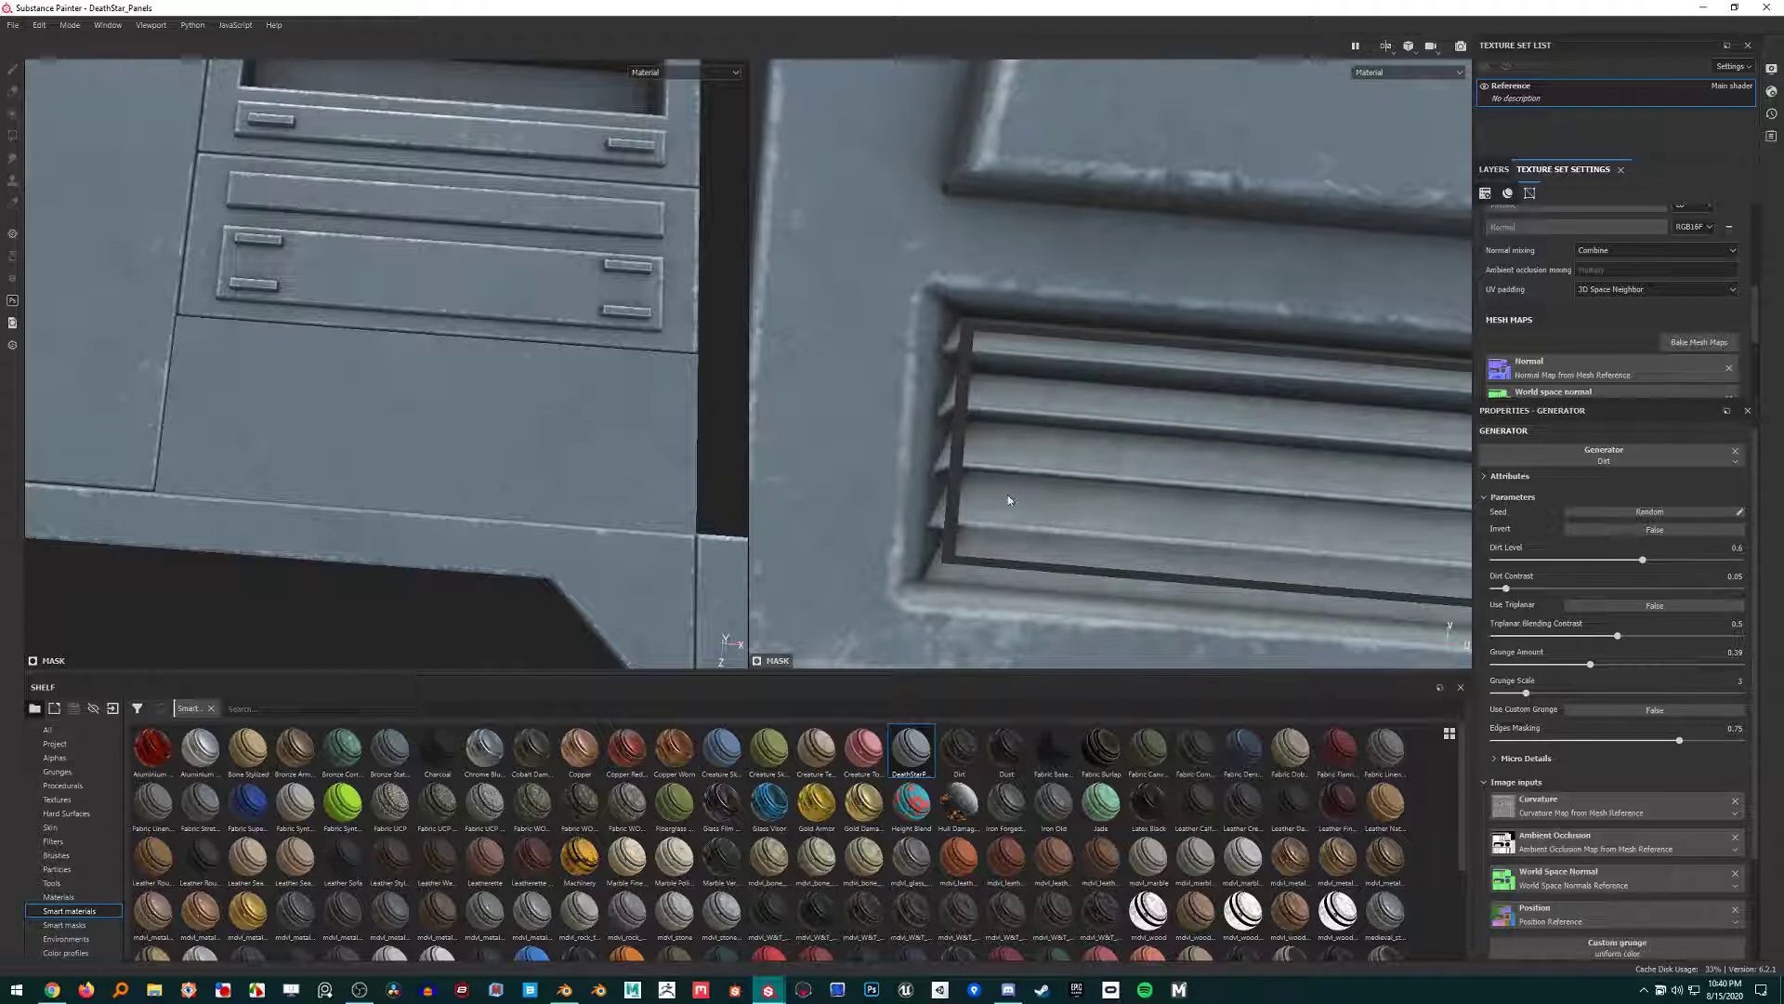
scroll(976, 537, "down", 4)
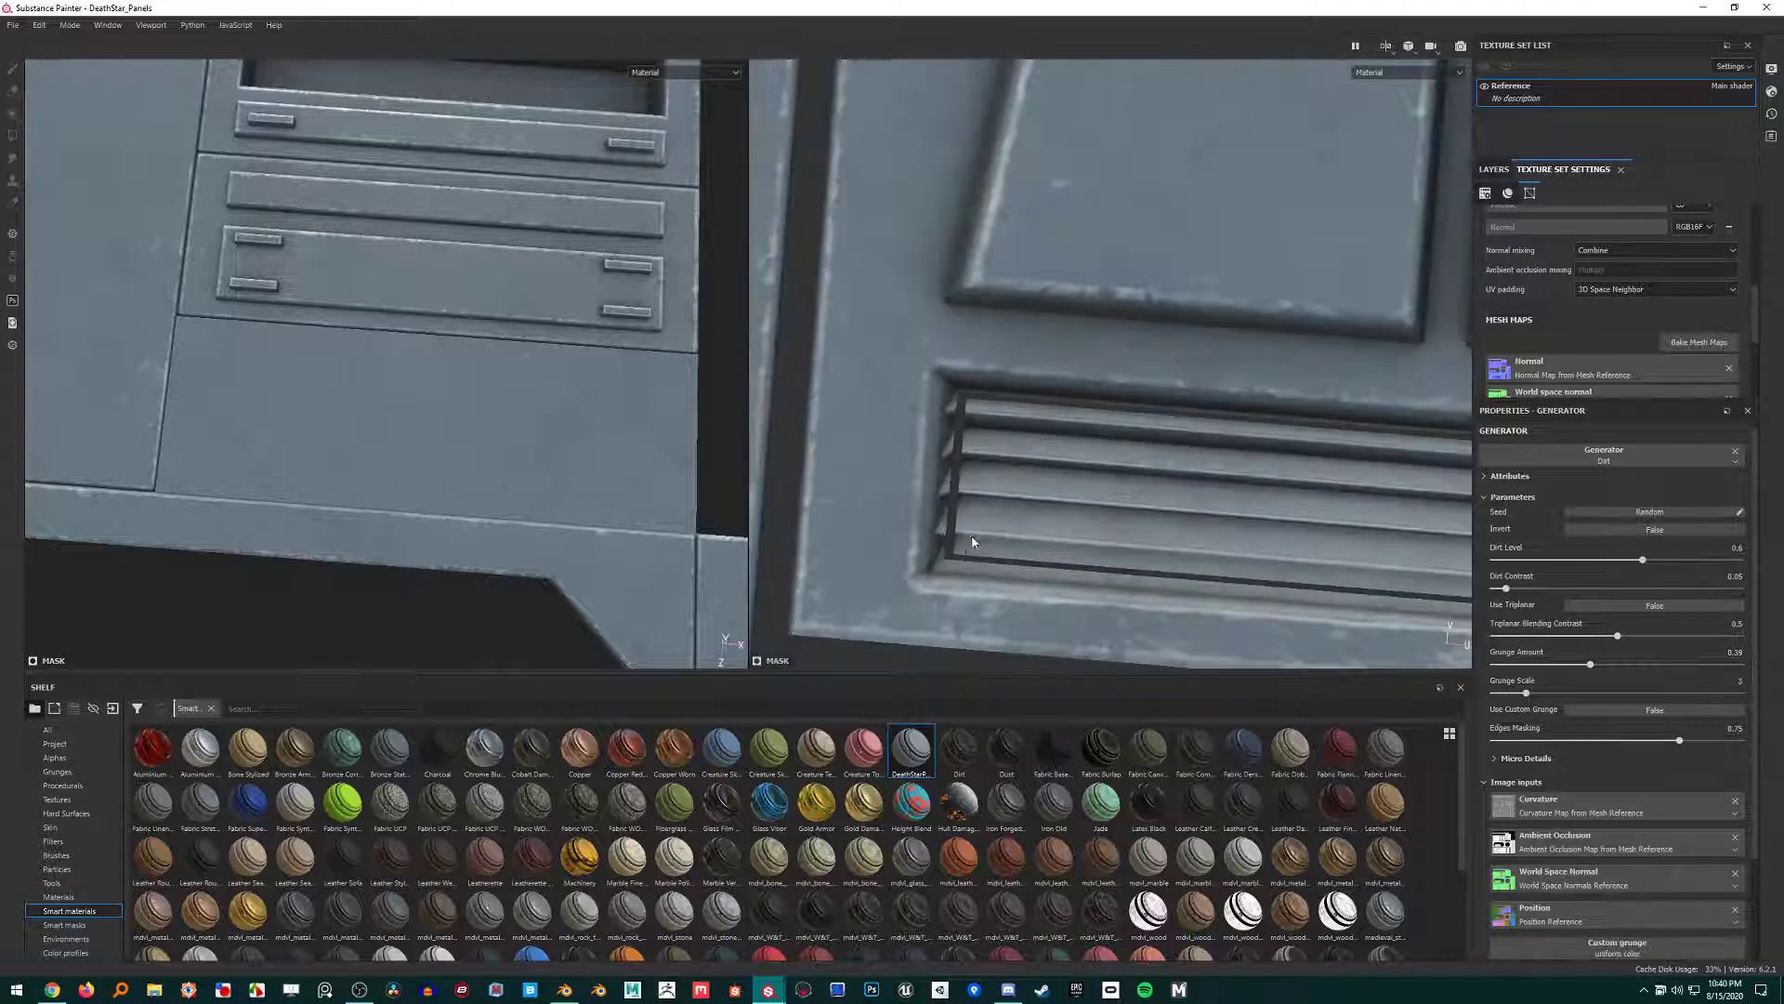
middle_click_drag(1215, 526, 856, 418, "alt")
scroll(856, 419, "down", 5)
middle_click_drag(1007, 493, 1004, 312, "alt")
scroll(1003, 311, "down", 5)
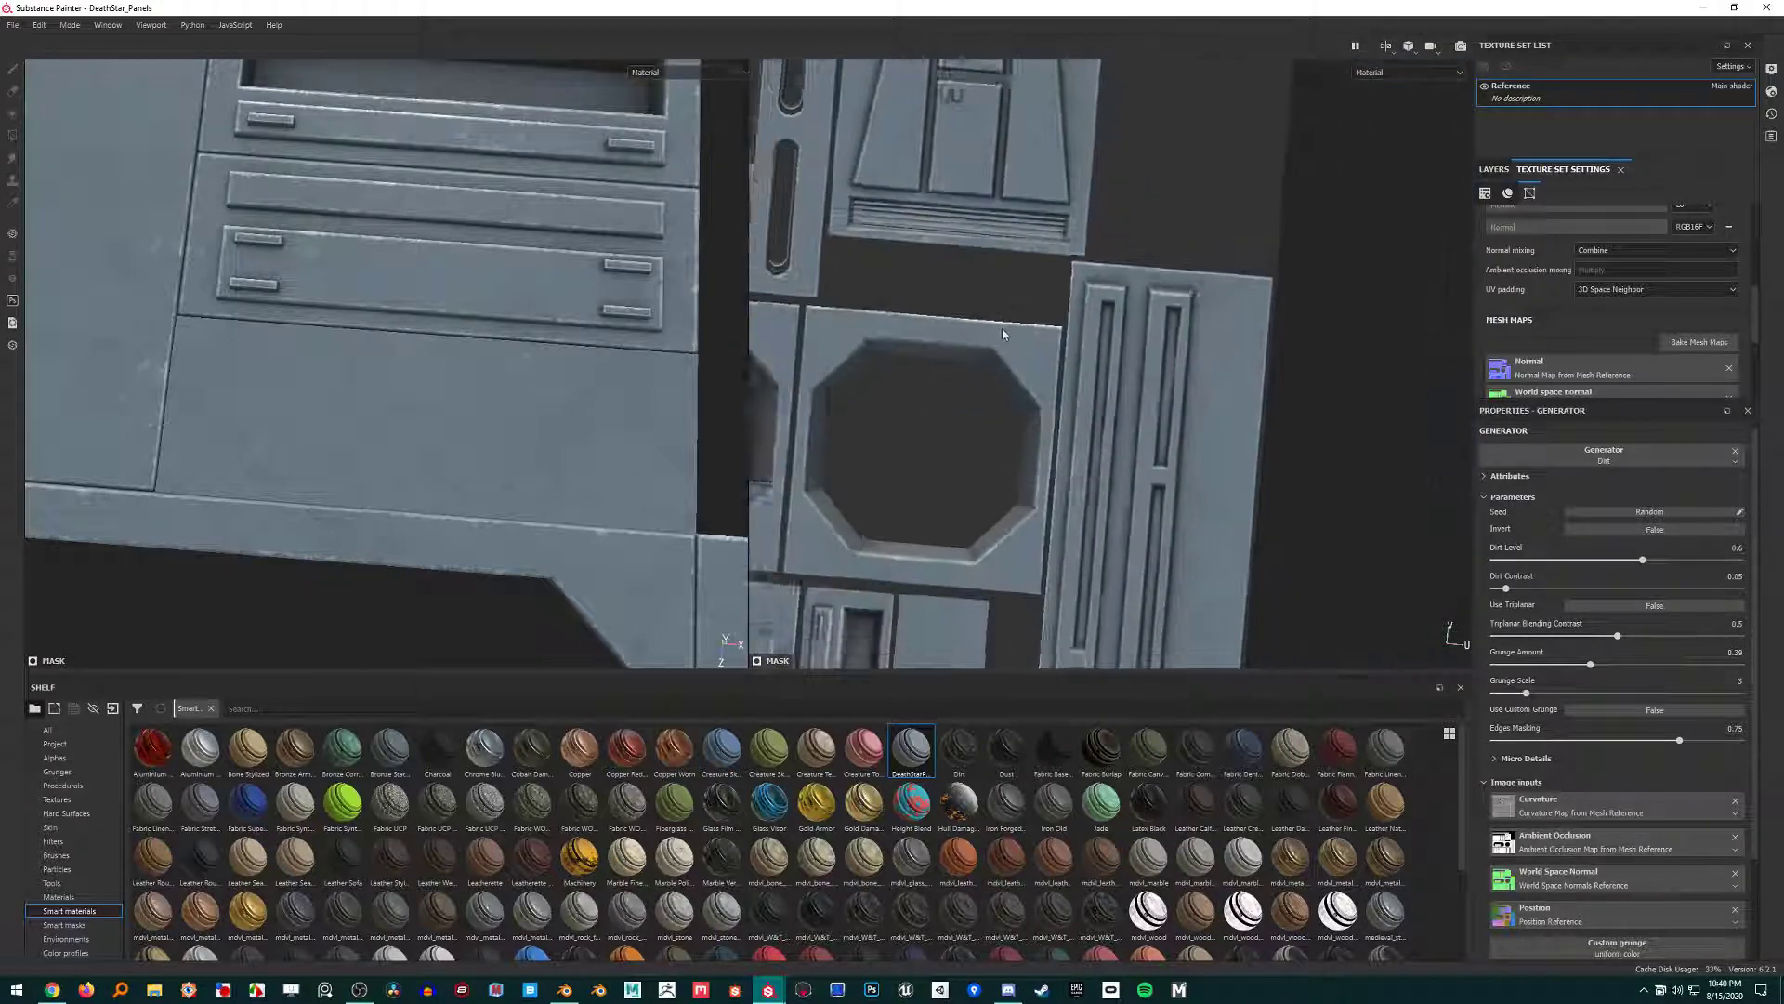
scroll(435, 453, "down", 5)
Examine the tapered panel's recessed louvre slats in the 3D model from overhead and grazing angles.
middle_click_drag(511, 595, 334, 300, "alt")
middle_click_drag(346, 650, 386, 410, "alt")
scroll(387, 410, "up", 4)
scroll(394, 493, "up", 6)
left_click_drag(394, 494, 577, 378, "alt")
scroll(577, 378, "up", 5)
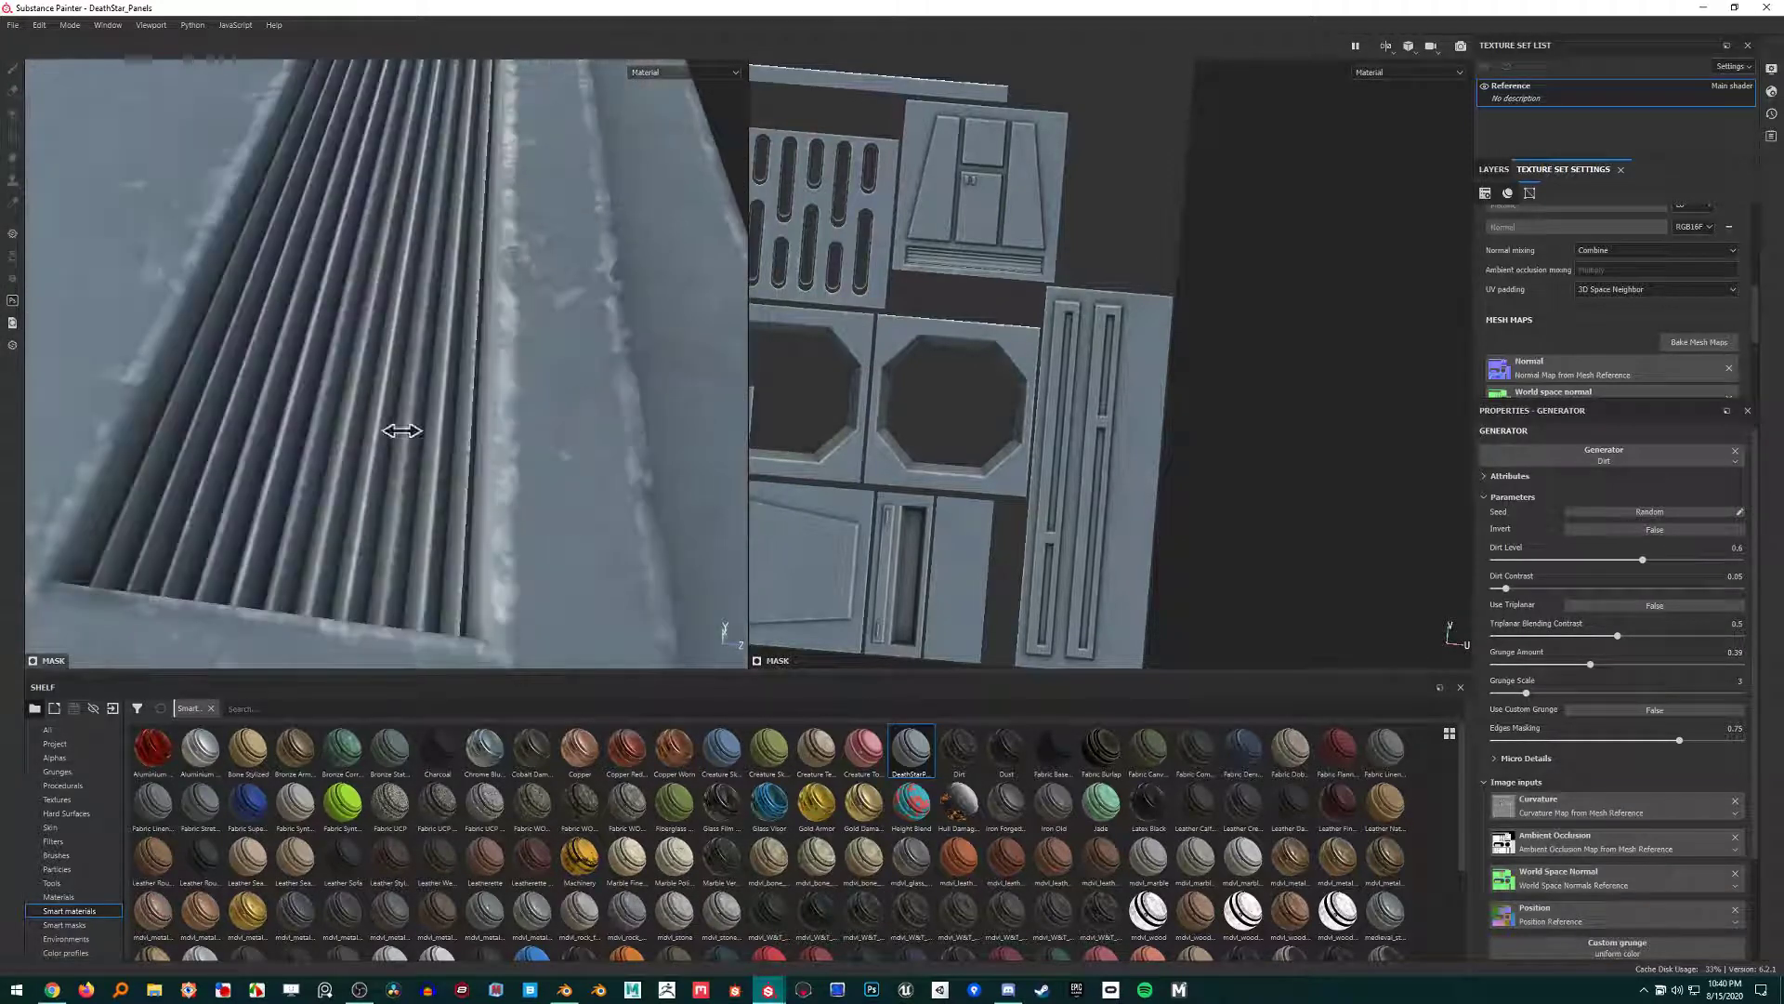
right_click_drag(402, 431, 372, 446, "alt")
left_click_drag(395, 465, 476, 476, "alt")
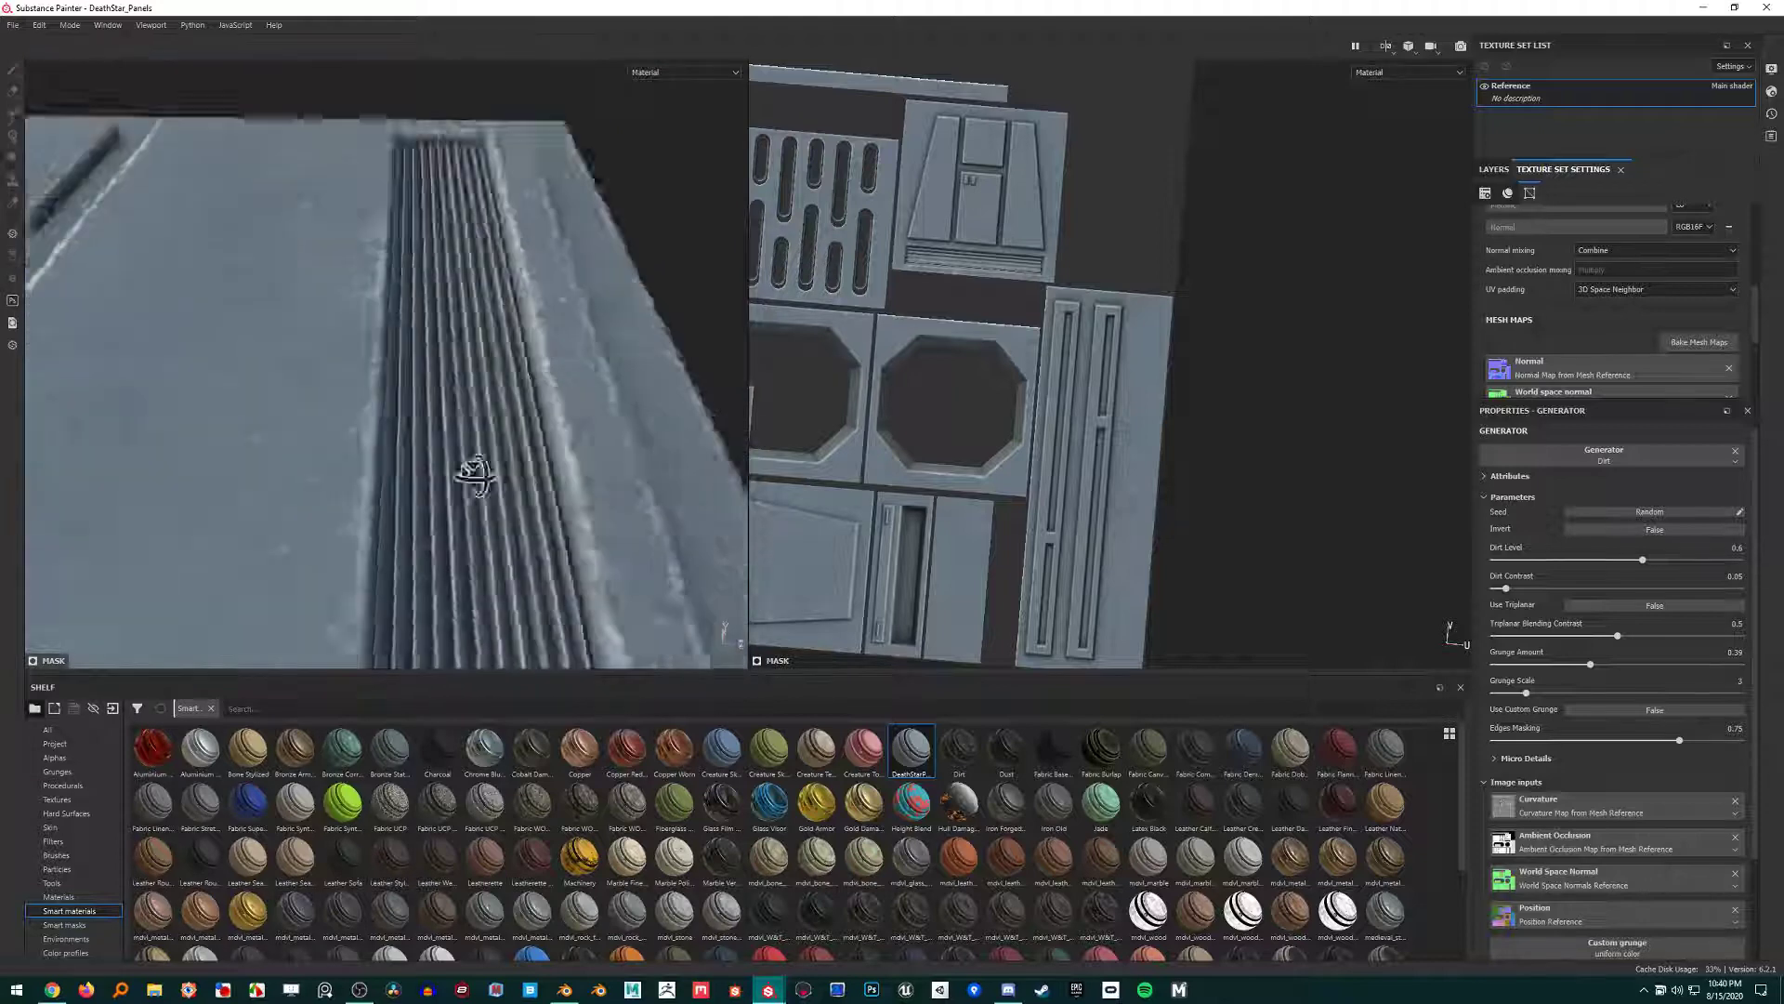
middle_click_drag(476, 476, 450, 271, "alt")
left_click_drag(450, 270, 502, 372, "alt")
right_click_drag(509, 450, 443, 465, "alt")
left_click_drag(442, 466, 484, 435, "alt")
left_click_drag(535, 374, 324, 455, "alt")
Disable Average Normals in the common baking parameters and rebake the selected mesh maps.
left_click(1682, 341)
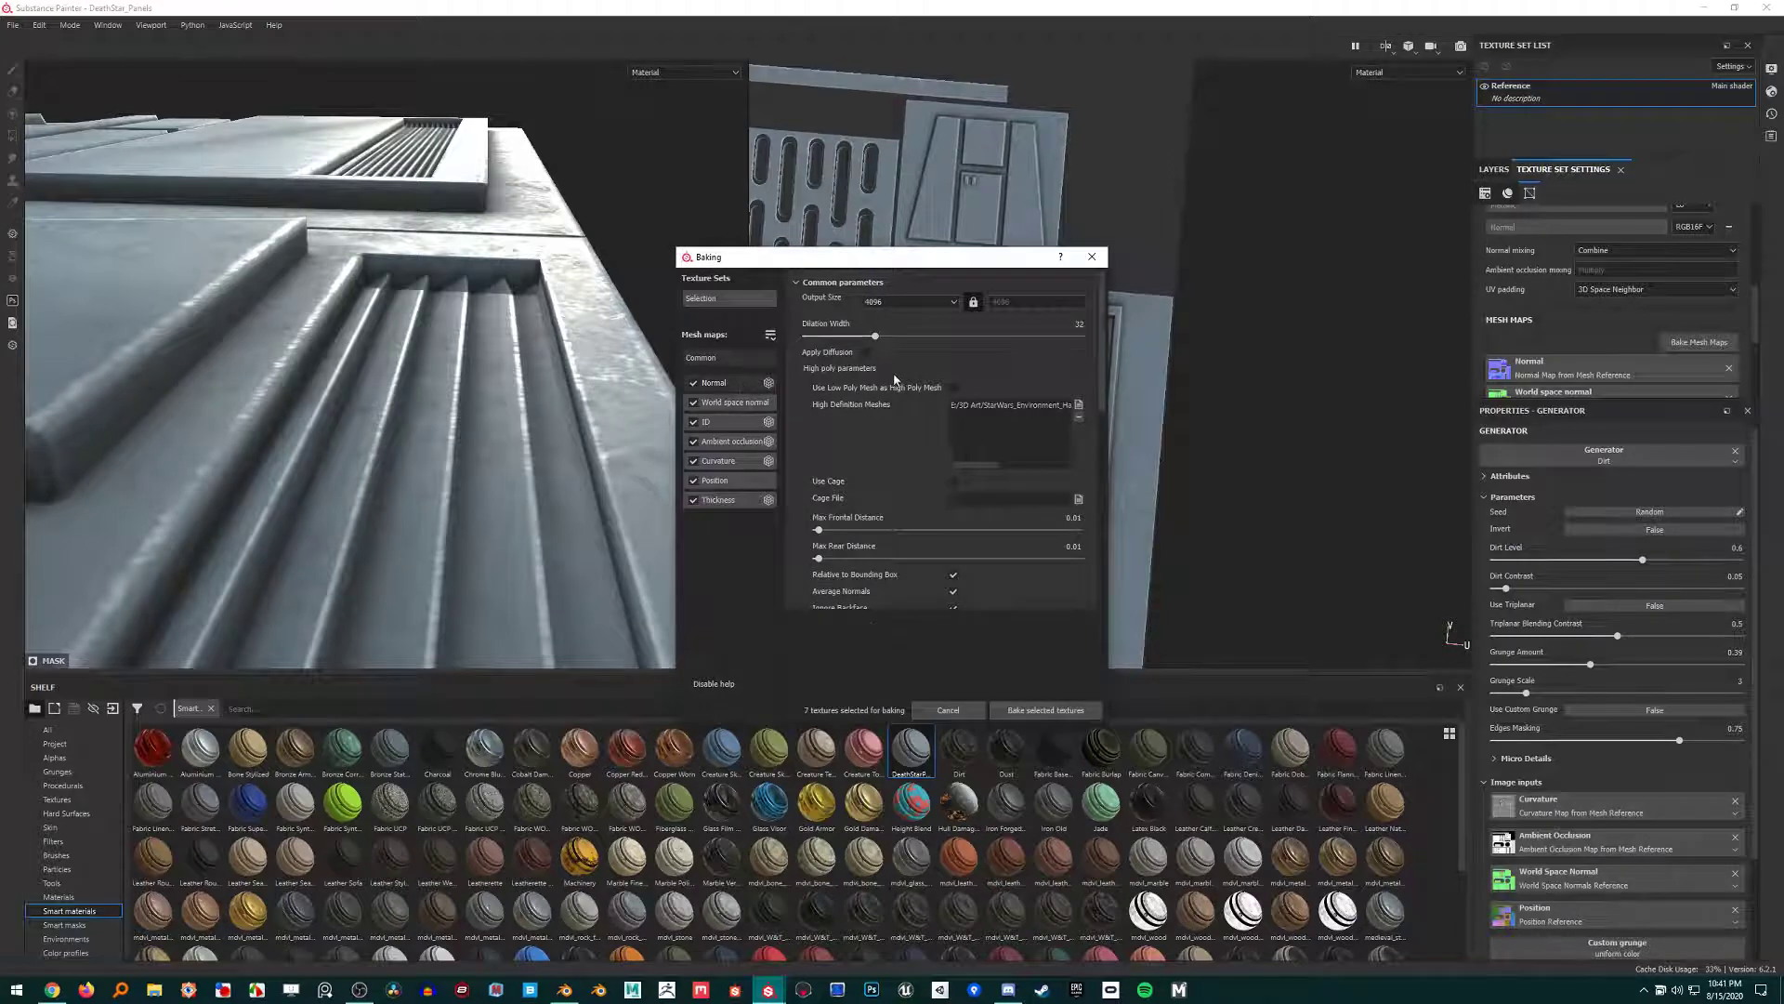
scroll(885, 516, "down", 3)
scroll(884, 515, "up", 2)
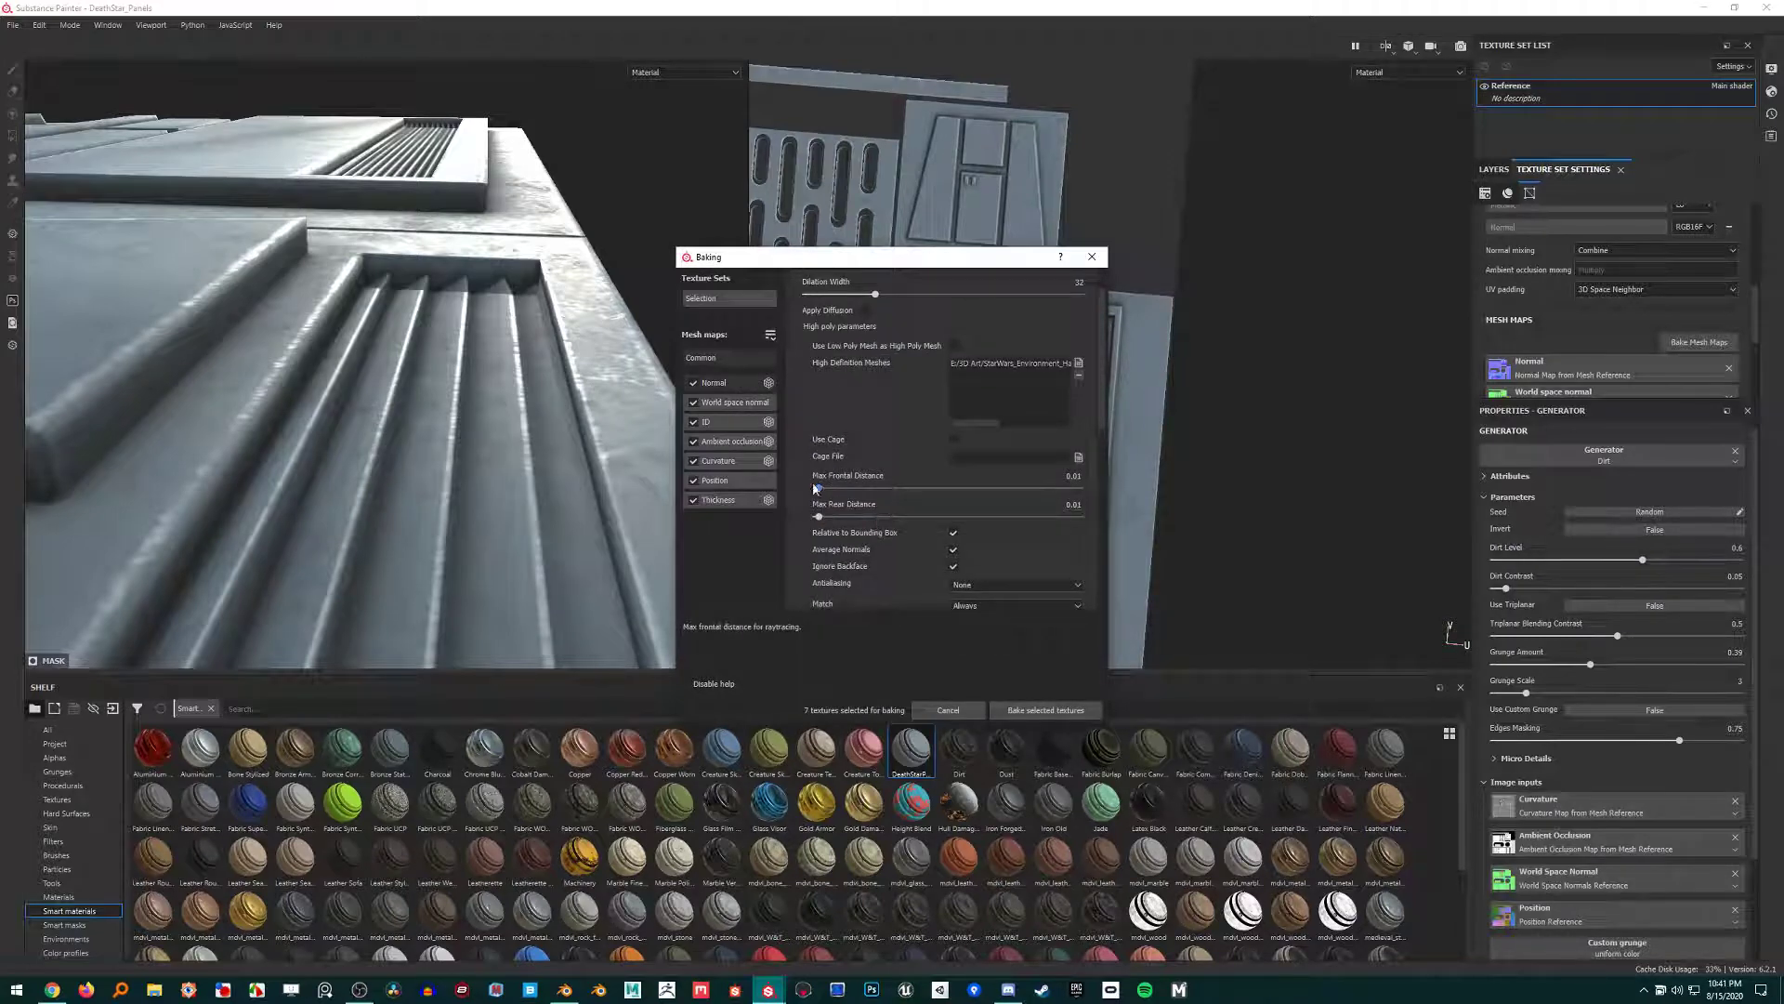
scroll(824, 547, "down", 2)
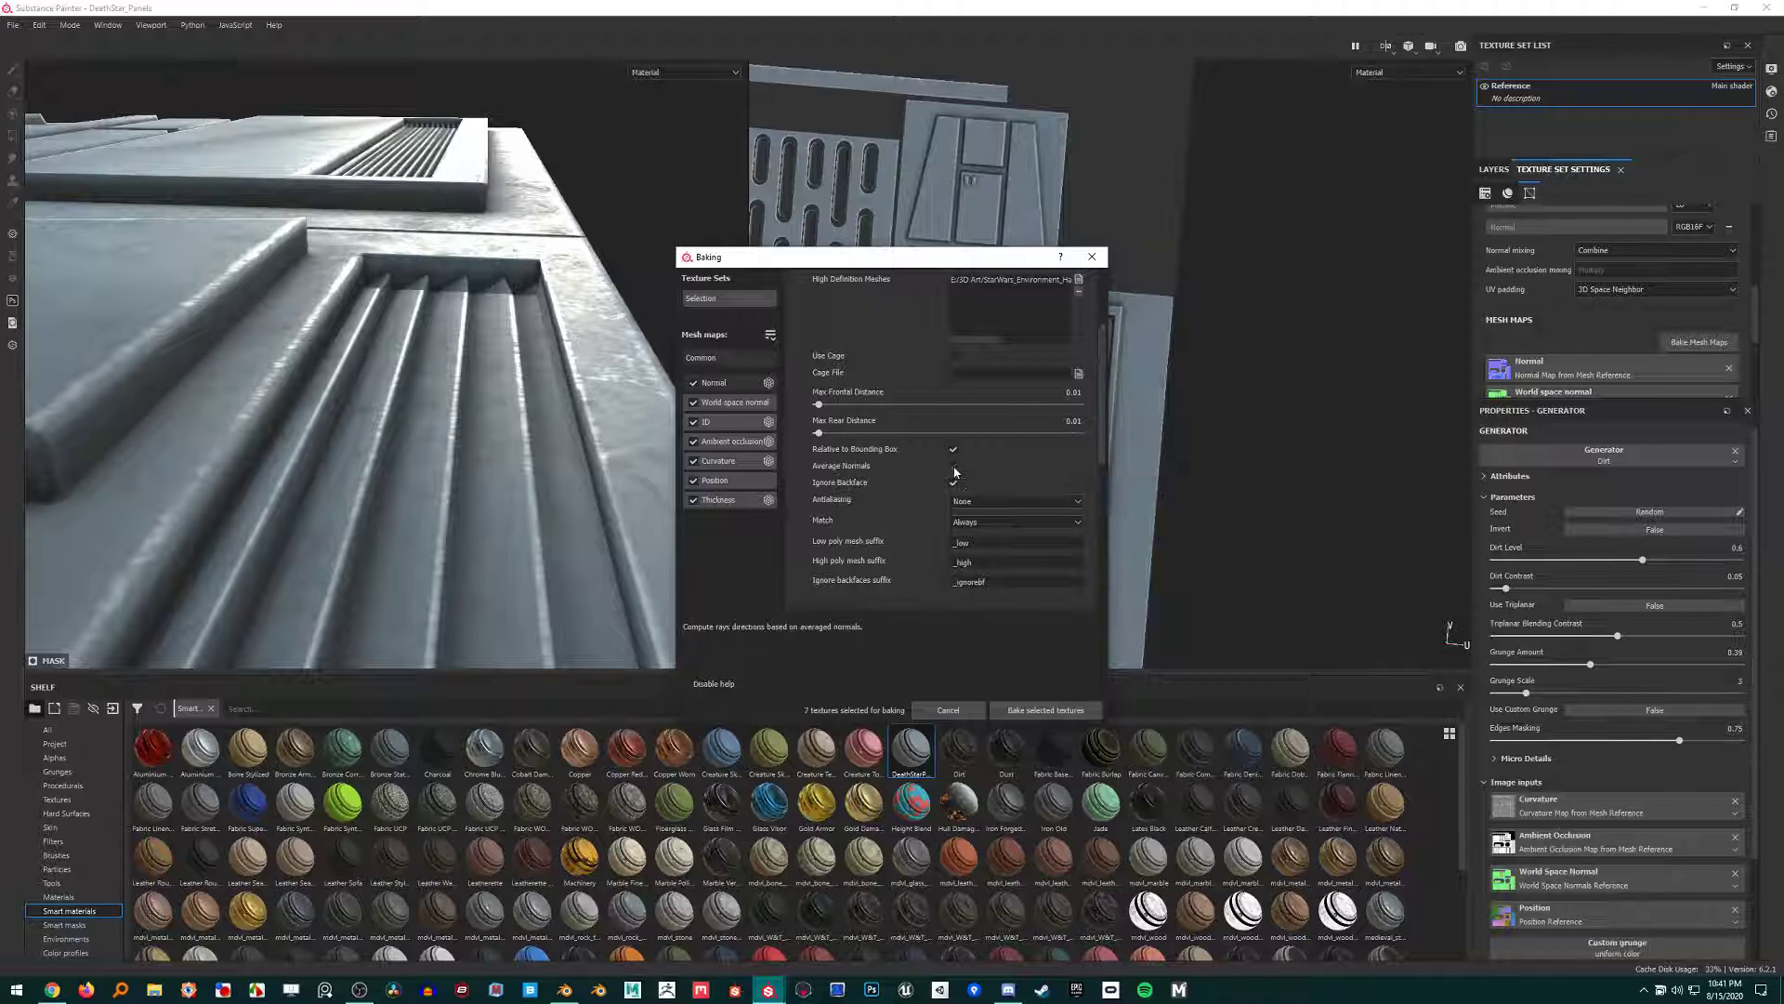
left_click(1034, 711)
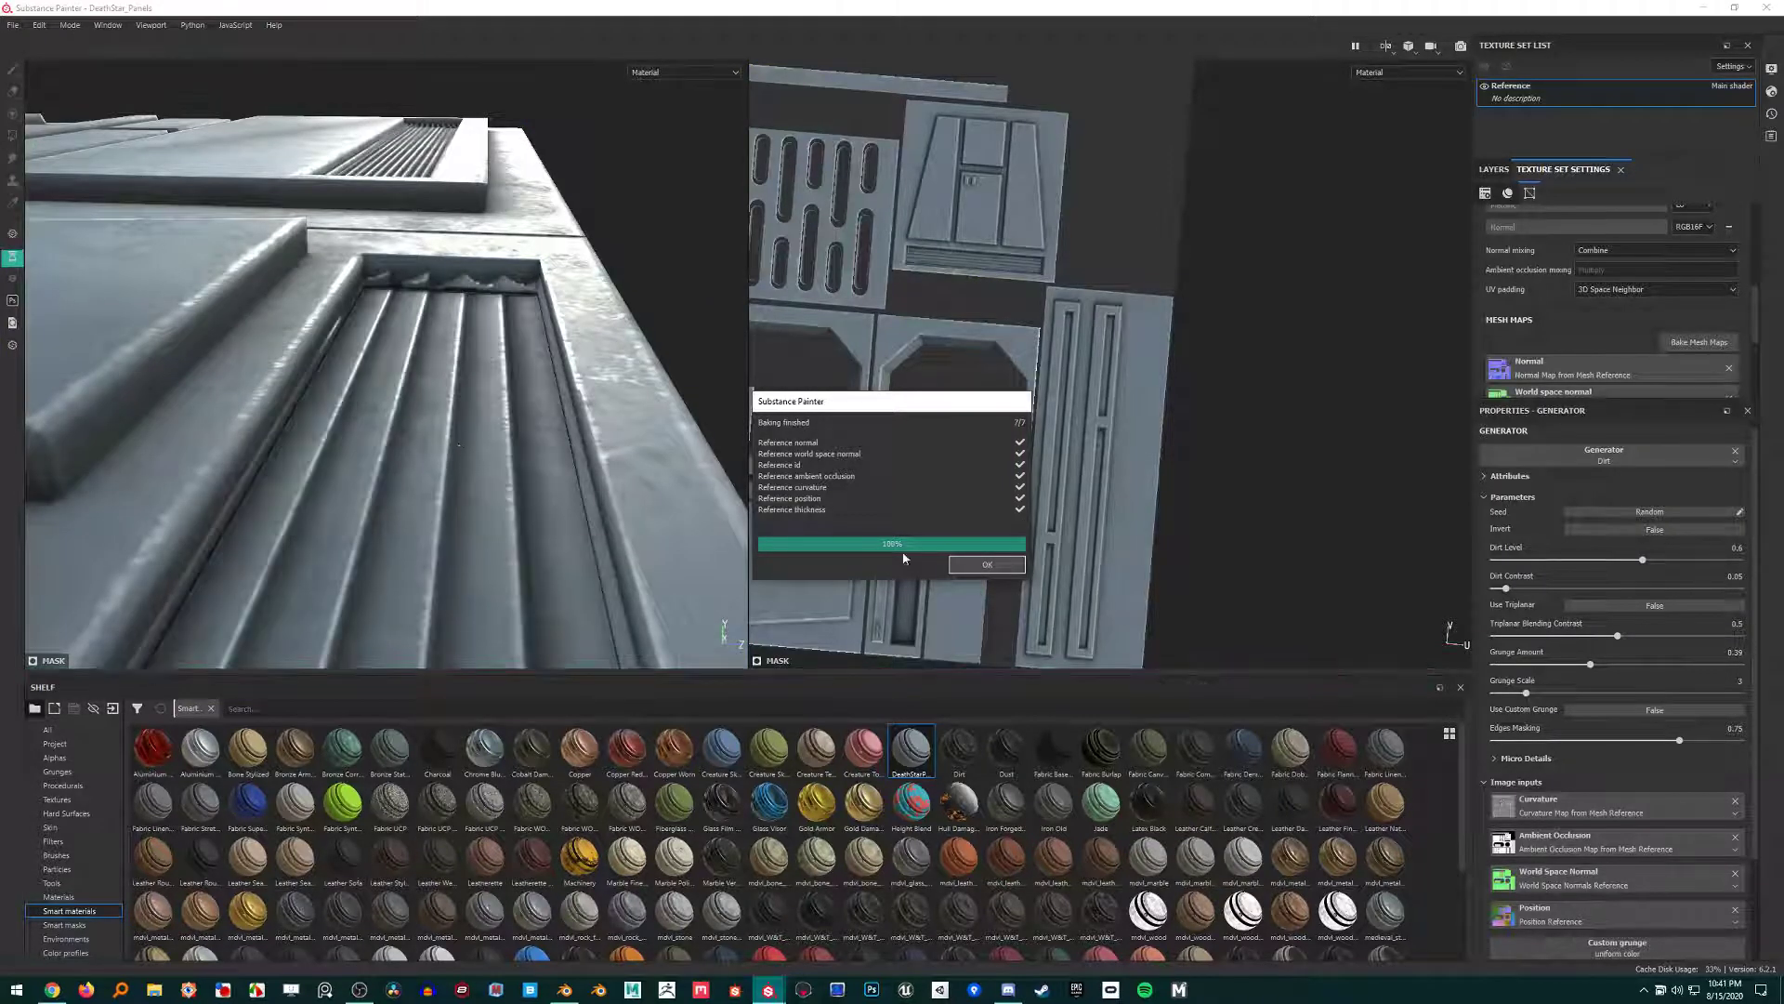
left_click(987, 565)
Examine the rebaked louvre recess up close, checking its side walls, corners and slat ends for projection errors.
left_click_drag(558, 520, 131, 571, "alt")
scroll(413, 465, "down", 4)
middle_click_drag(366, 474, 450, 461, "alt")
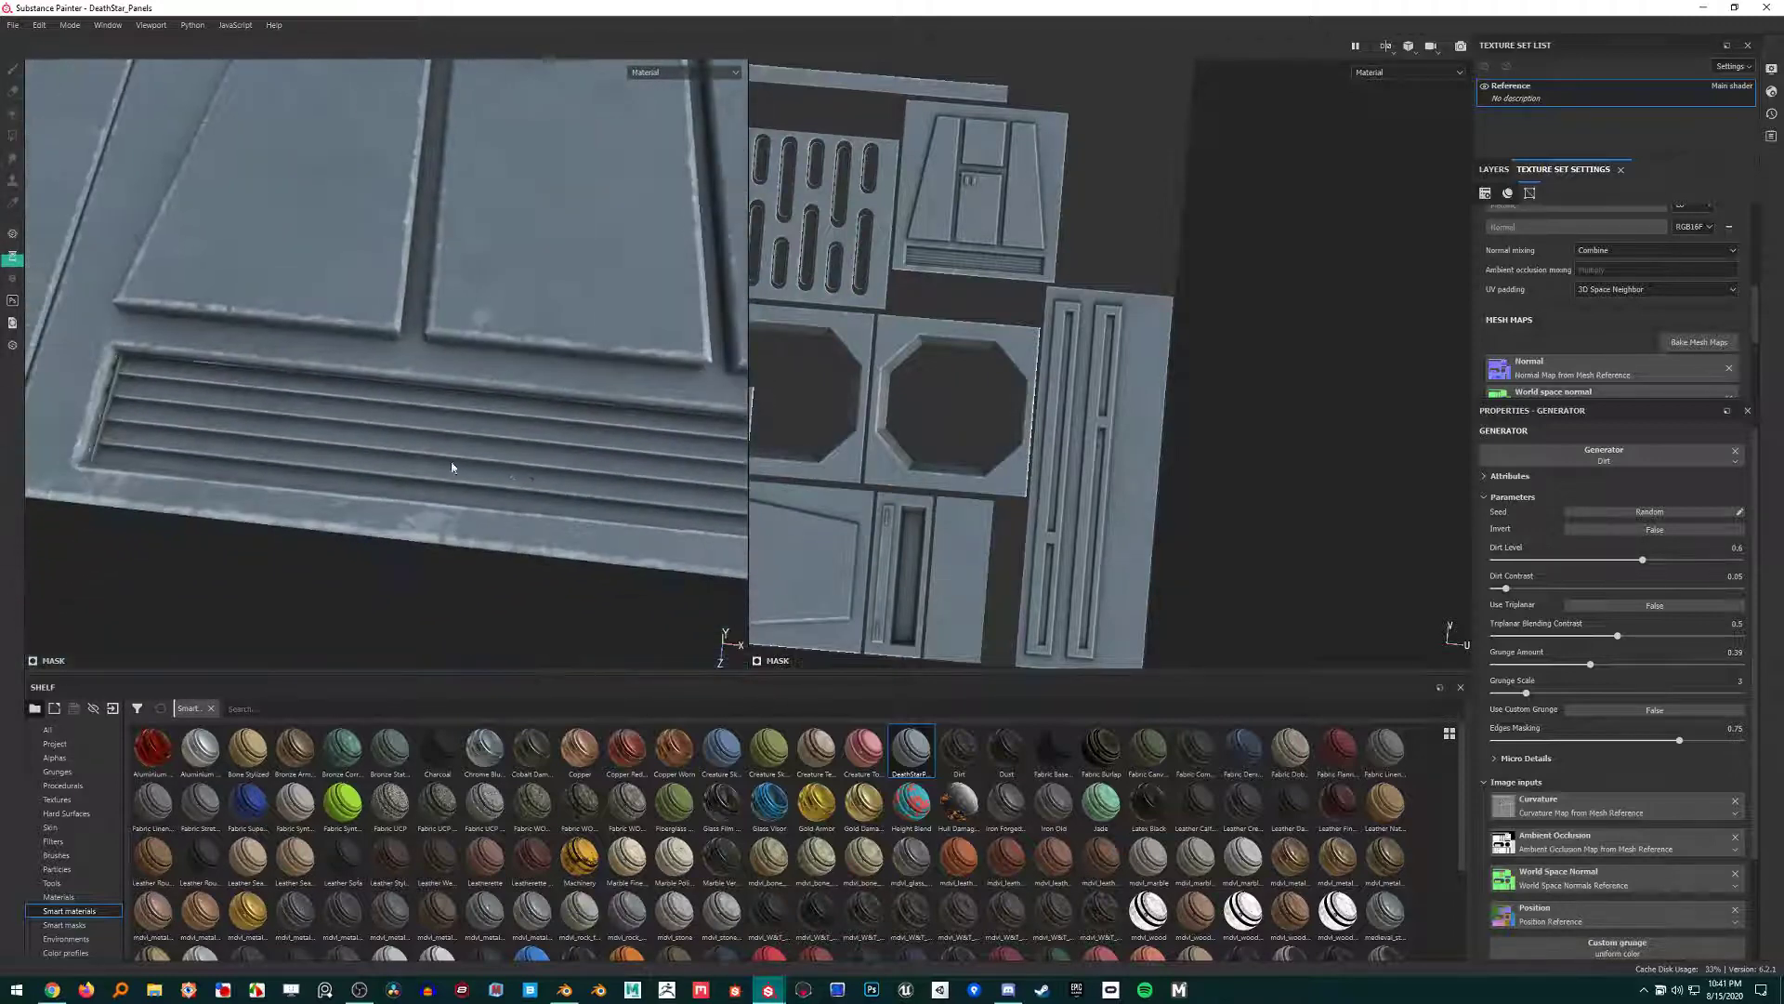
left_click_drag(450, 461, 237, 408, "alt")
middle_click_drag(237, 409, 586, 367, "alt")
scroll(586, 366, "up", 3)
left_click_drag(585, 366, 314, 283, "alt")
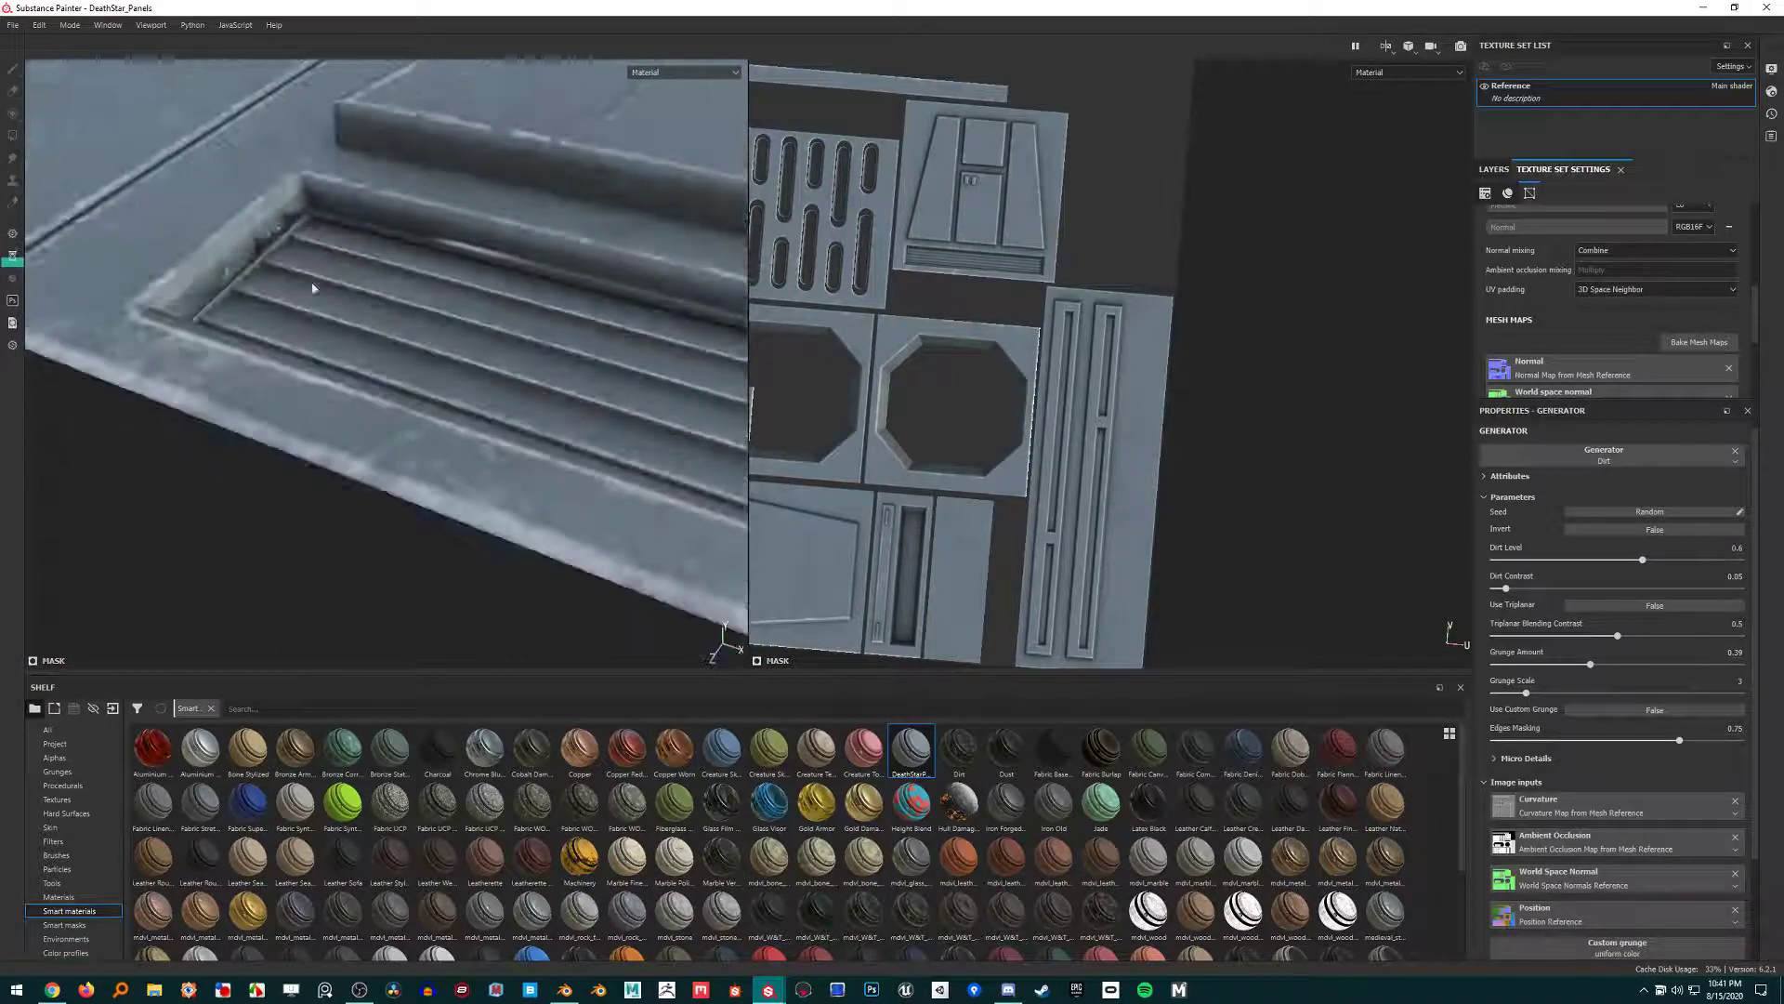
middle_click_drag(314, 283, 484, 419, "alt")
scroll(484, 418, "up", 3)
scroll(484, 418, "up", 2)
left_click_drag(484, 418, 406, 422, "alt")
scroll(394, 392, "up", 2)
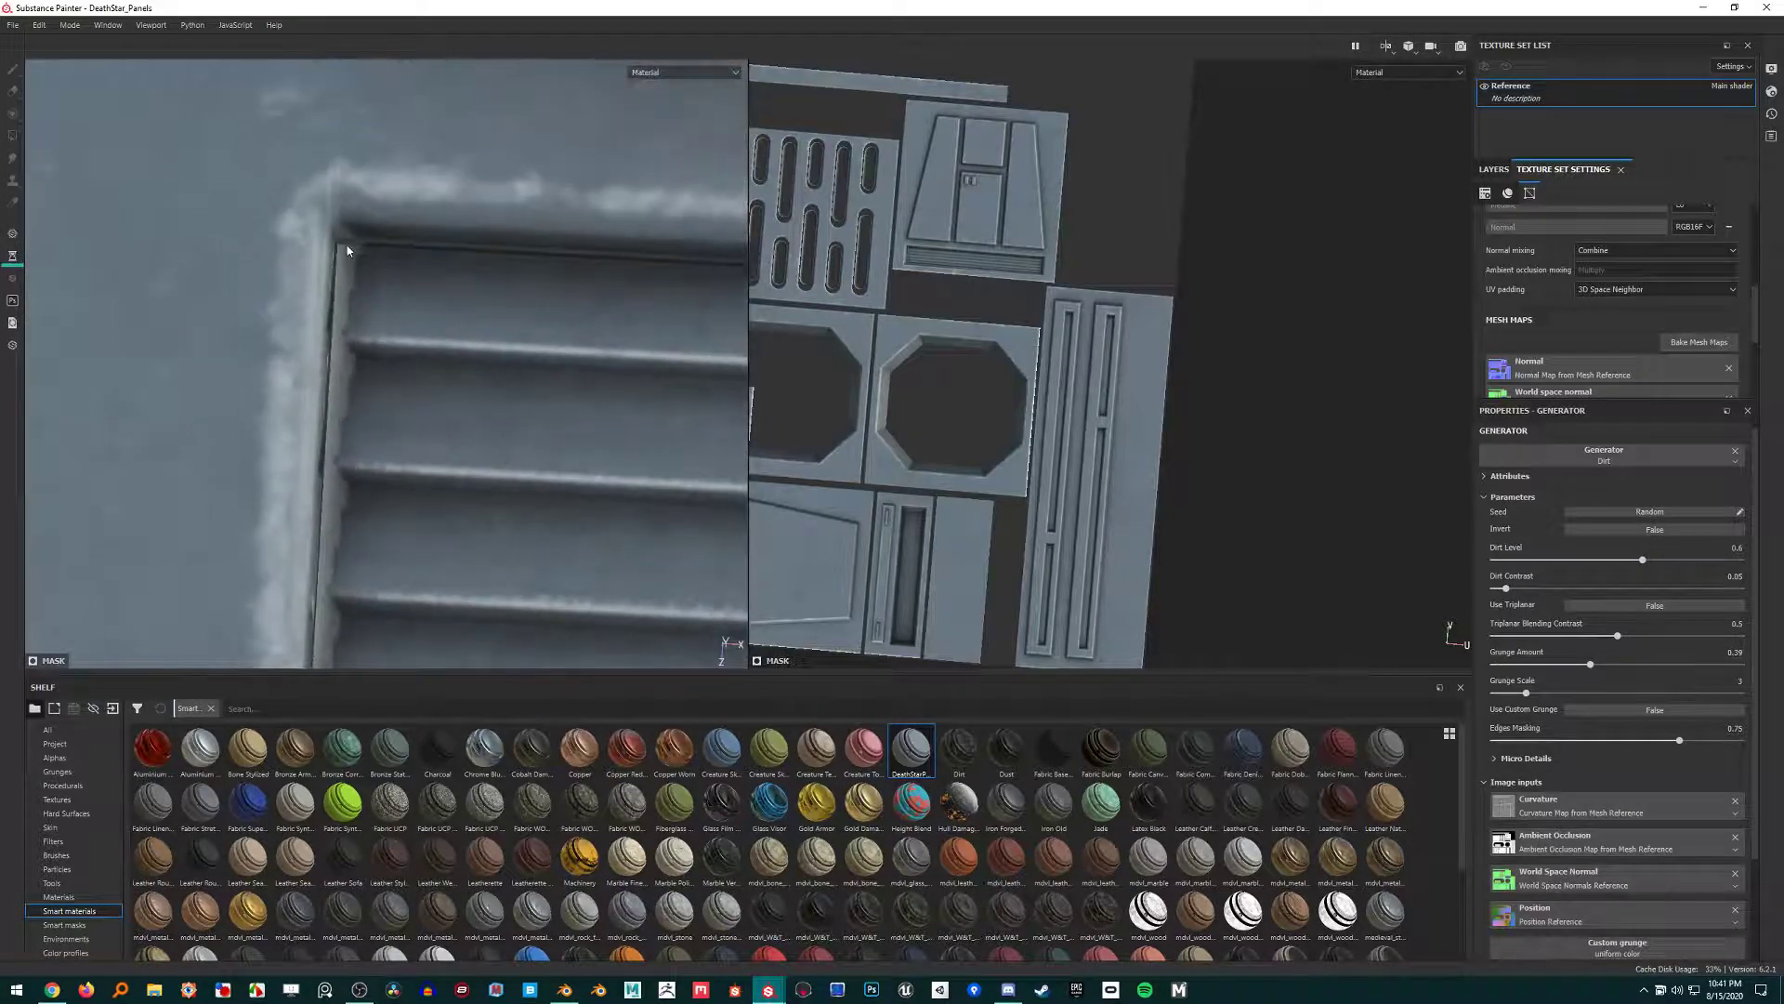
mouse_move(368, 316)
left_mouse_down("alt")
mouse_move(287, 279)
mouse_move(471, 303)
mouse_move(372, 318)
left_mouse_up("alt")
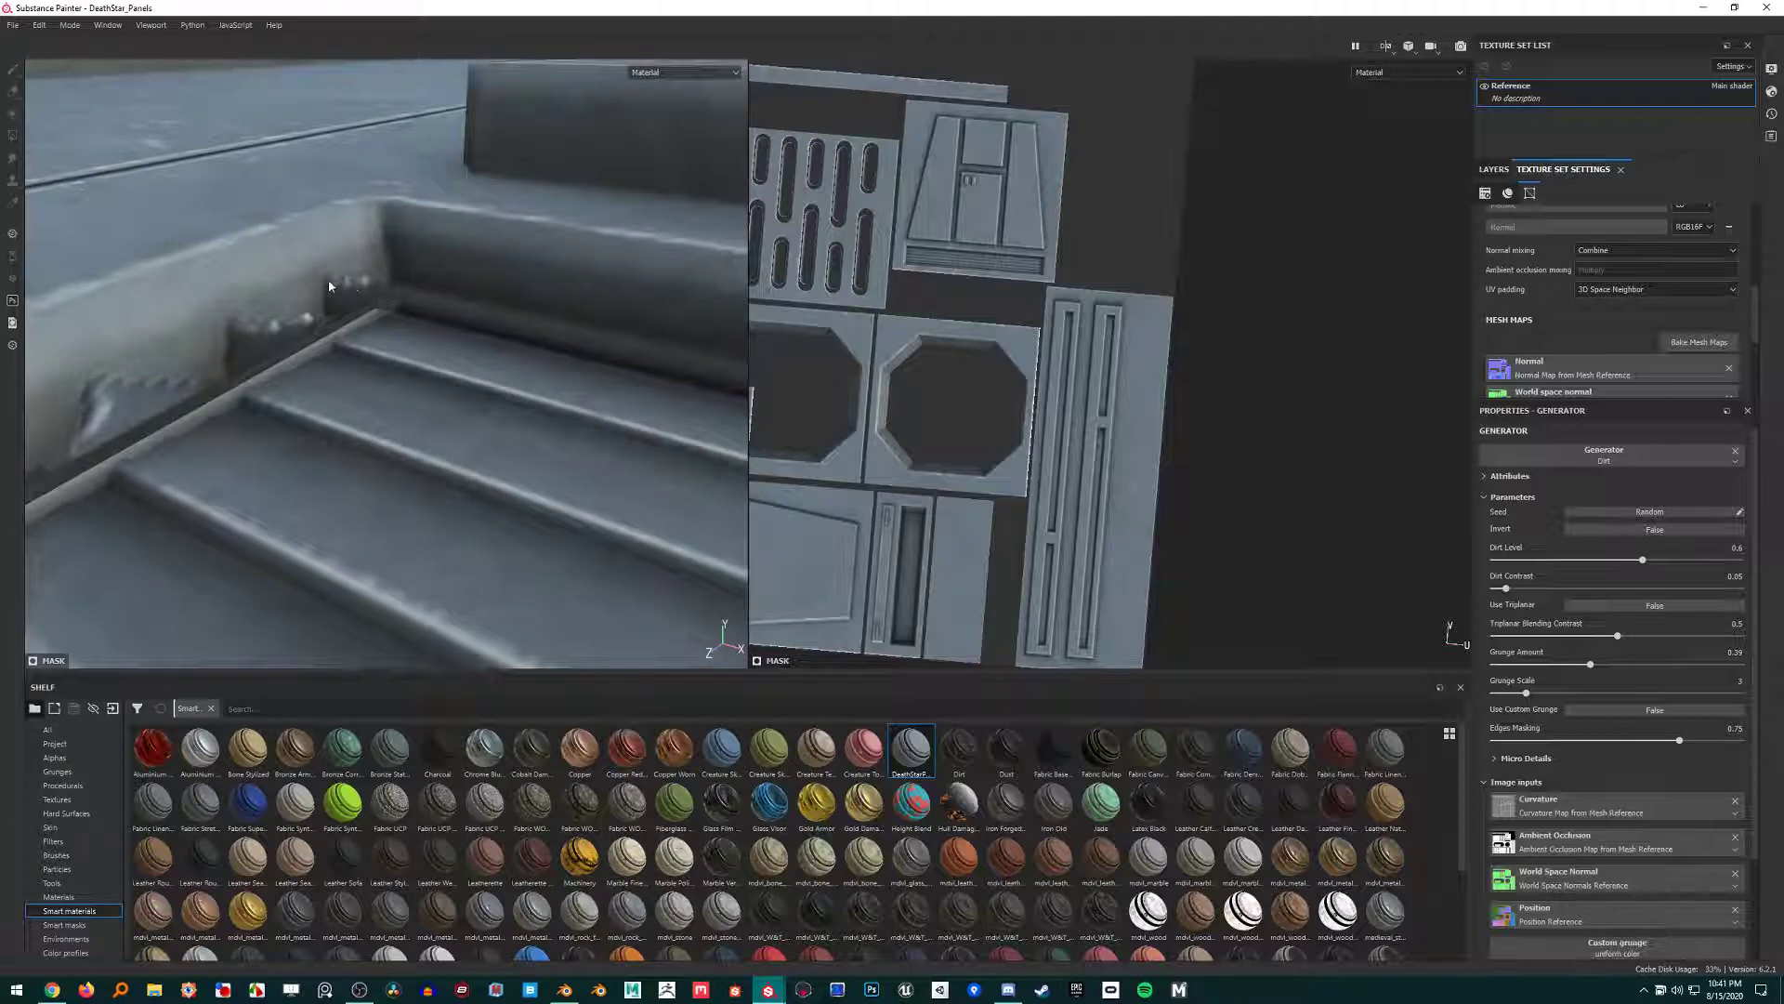
Switch to Blender, show the WallPanels_High collection and examine the high-poly louvre slats against the recess walls.
key("alt+Tab")
scroll(1033, 548, "up", 3)
mouse_move(1048, 584)
middle_mouse_down()
mouse_move(1033, 548)
mouse_move(990, 574)
mouse_move(976, 521)
middle_mouse_up()
scroll(923, 560, "down", 3)
scroll(1131, 501, "up", 4)
middle_click_drag(1131, 502, 1088, 498)
scroll(1088, 497, "up", 2)
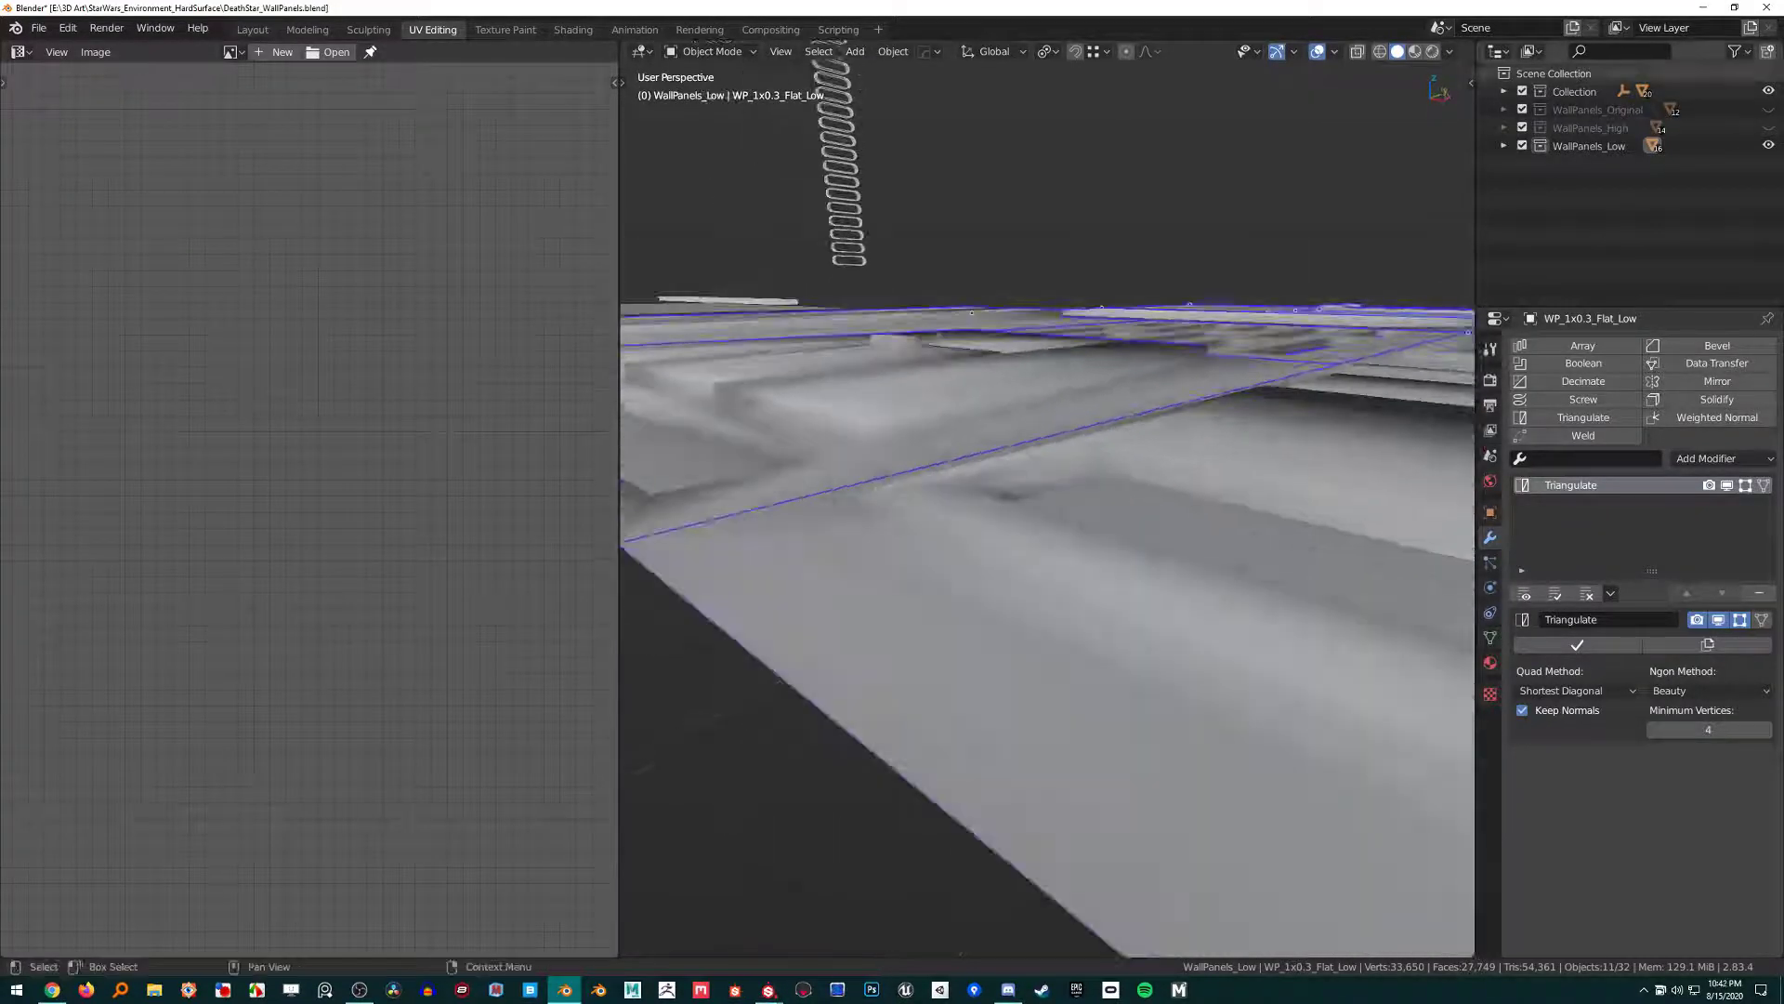
left_click(1769, 127)
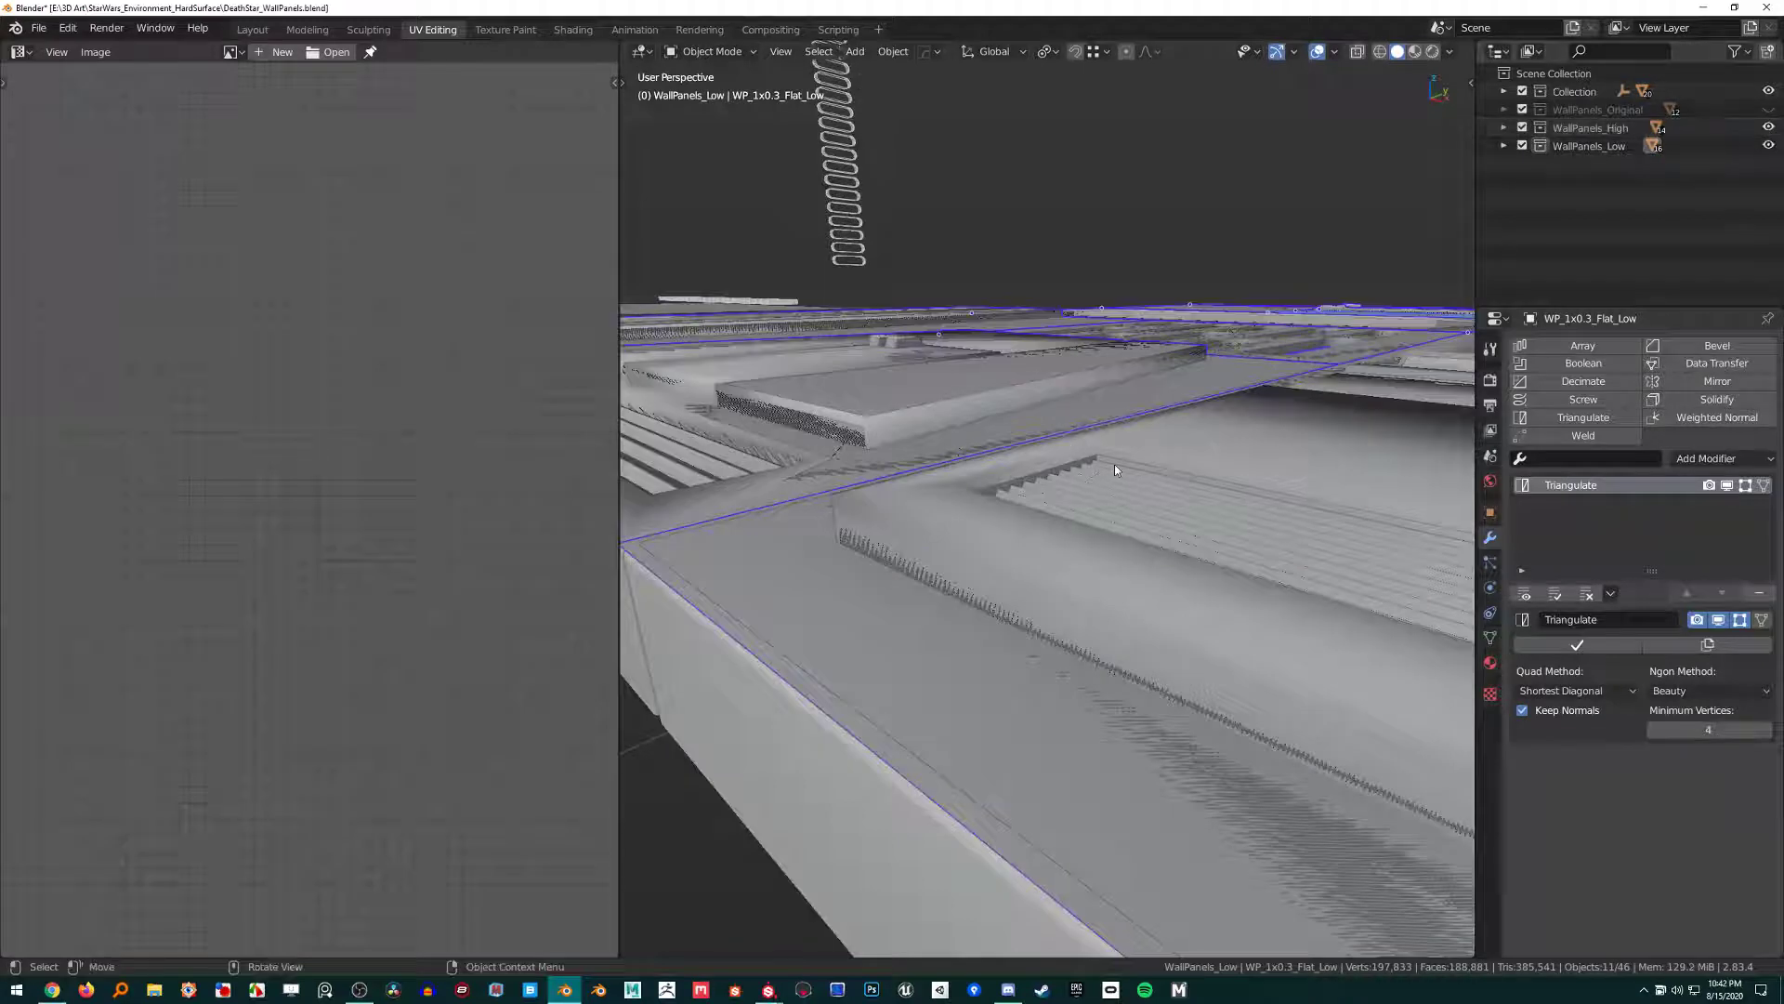
middle_click_drag(911, 479, 1106, 543, "shift")
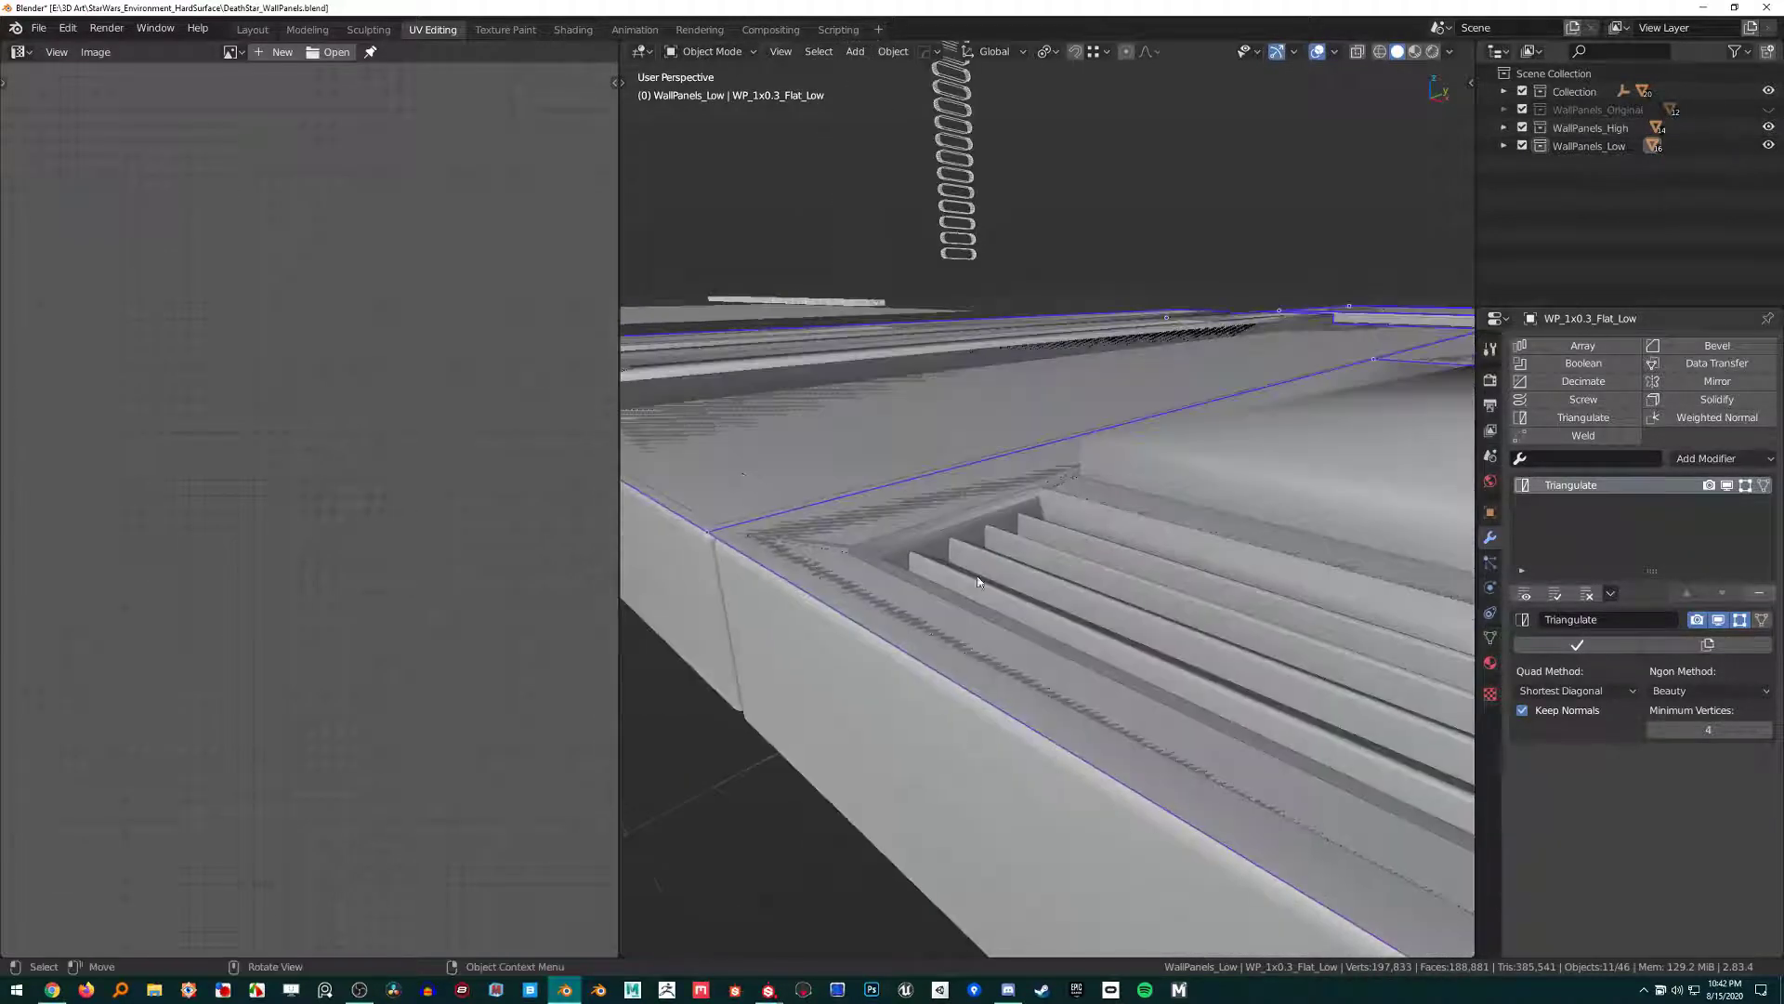
scroll(1112, 549, "up", 3)
scroll(1111, 550, "down", 1)
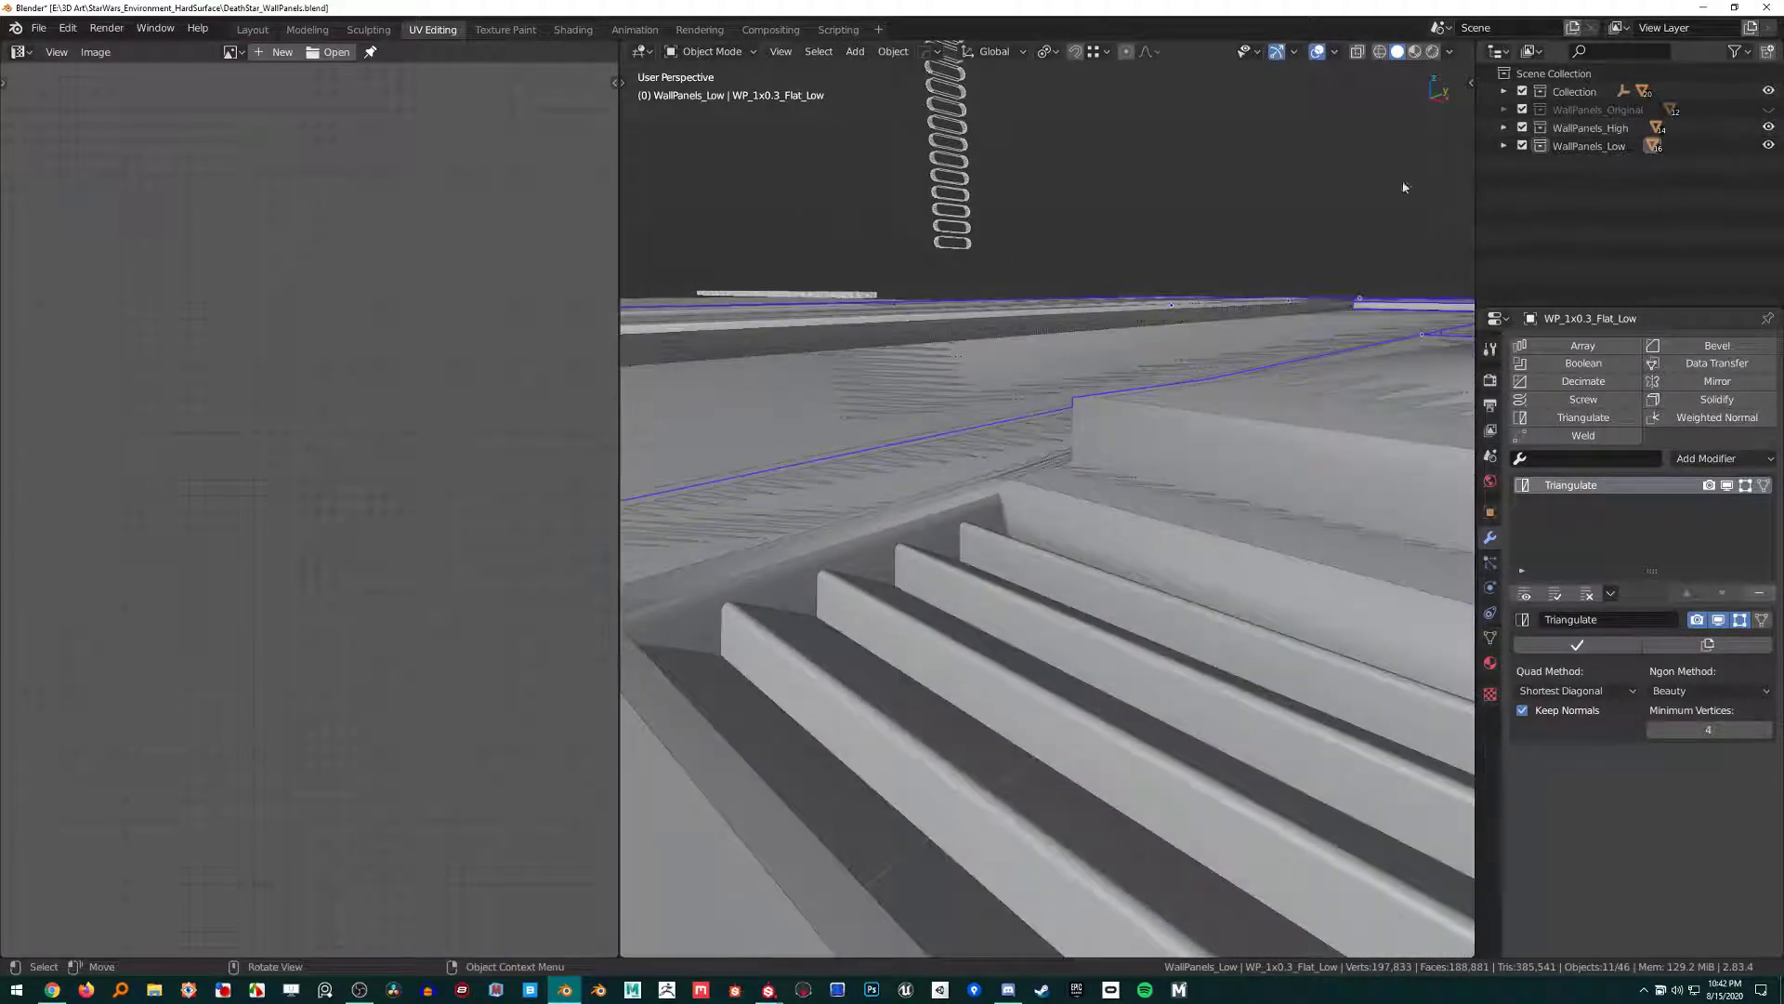
Return to Substance Painter, survey the rebaked slotted, octagonal and button panels, and open the texture set's layer stack.
key("alt+Tab")
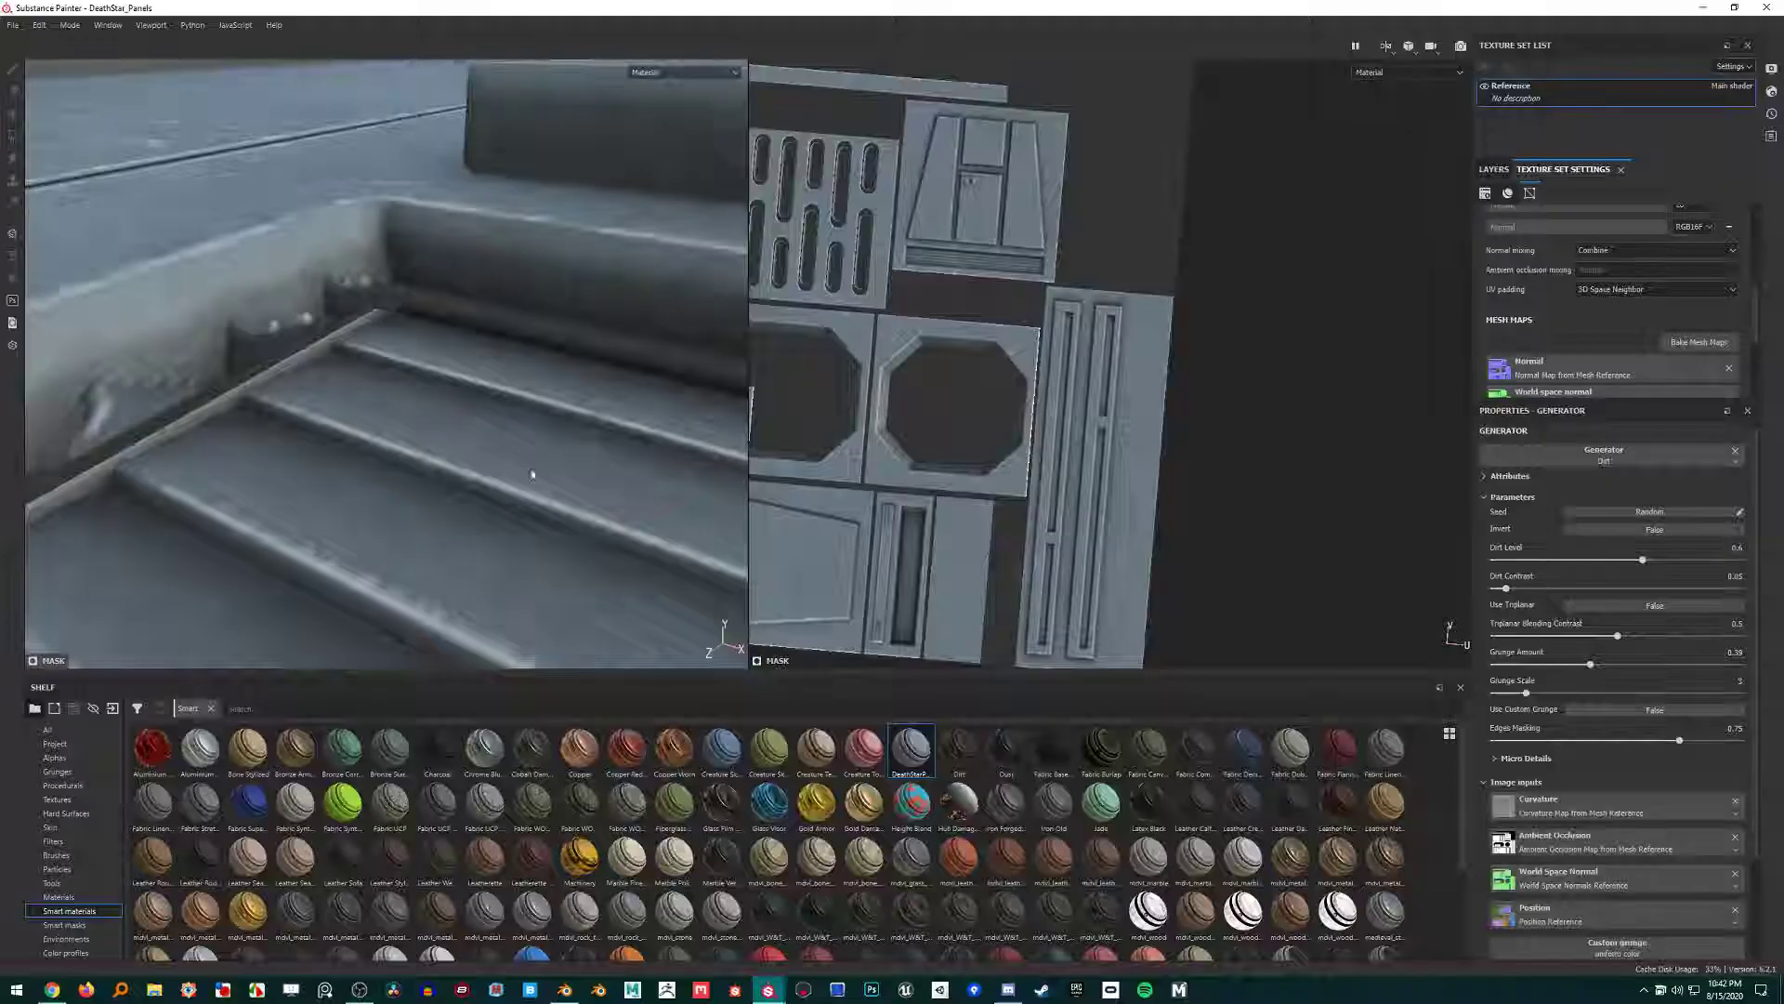
scroll(521, 474, "down", 4)
left_click_drag(510, 474, 540, 467, "alt")
middle_click_drag(540, 466, 459, 358, "alt")
scroll(521, 423, "down", 2)
middle_click_drag(532, 429, 163, 355, "alt")
middle_click_drag(520, 474, 396, 550, "alt")
left_click_drag(396, 550, 437, 507, "alt")
middle_click_drag(386, 278, 371, 486, "alt")
left_click_drag(370, 486, 465, 329, "alt")
right_click_drag(476, 333, 433, 329, "shift")
scroll(434, 329, "up", 1)
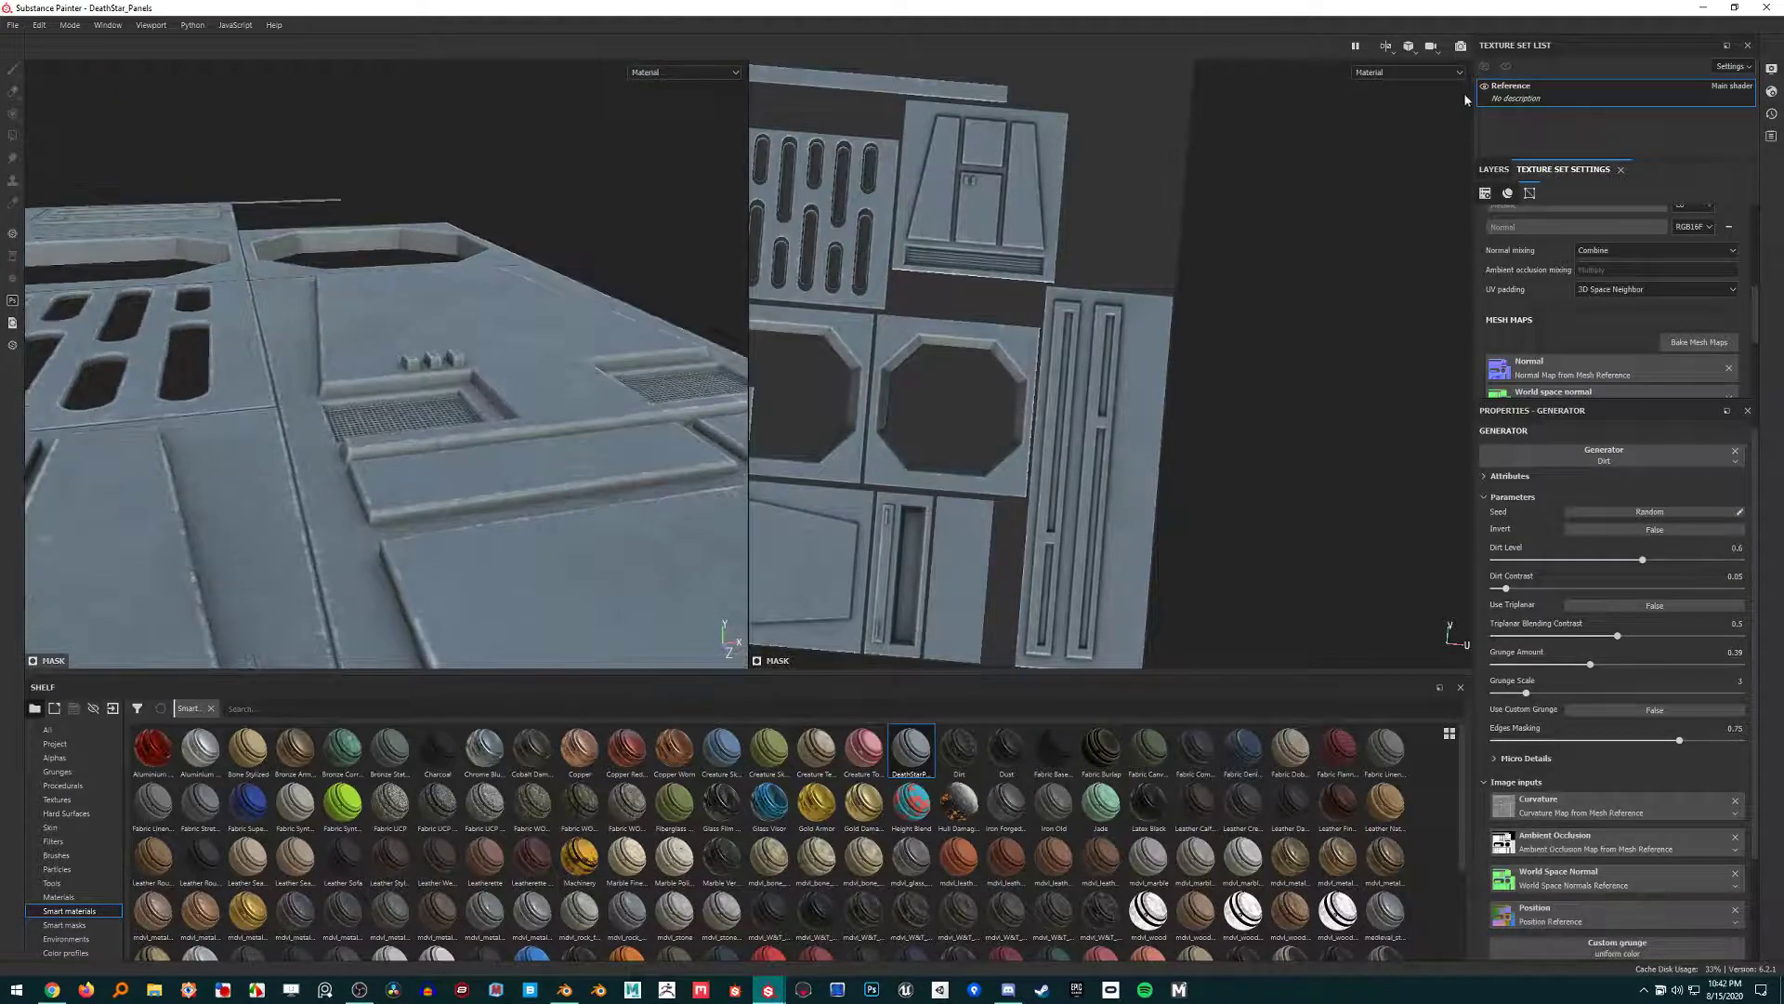
left_click(1493, 170)
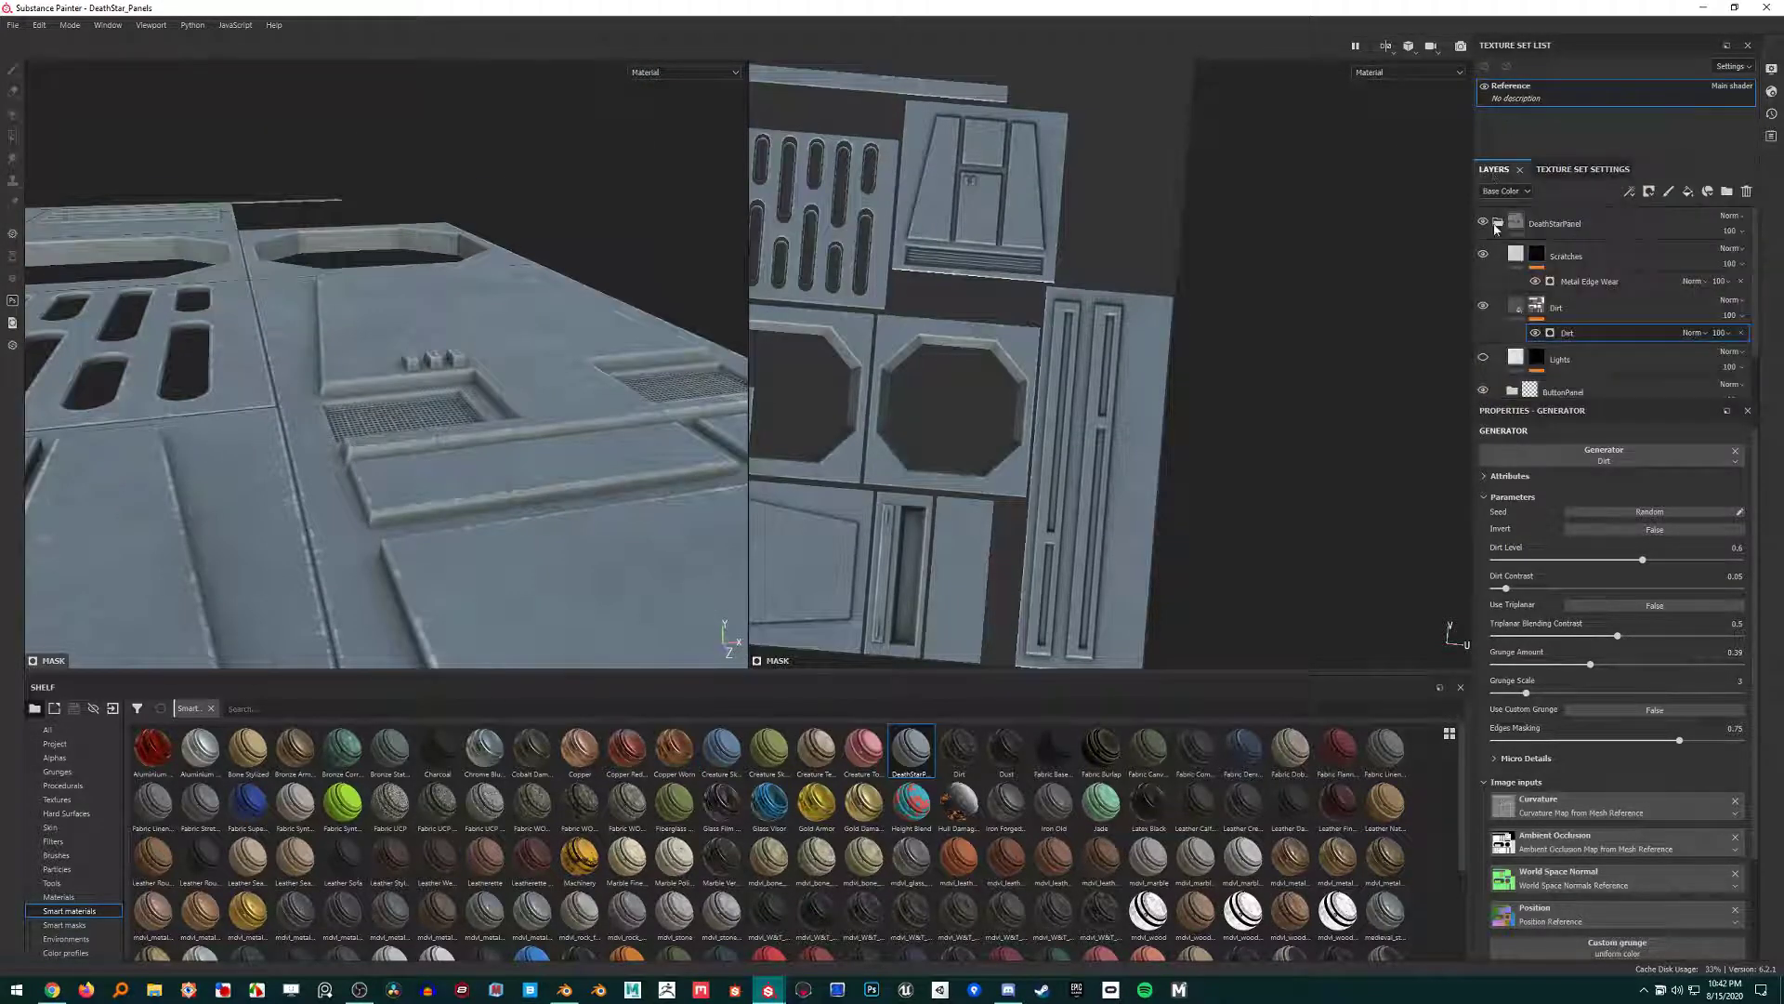
Hide the DeathStarPanel layer folder and examine the bare bake around the raised buttons, mesh grille and panel seams at a grazing angle.
left_click(1485, 222)
mouse_move(418, 363)
left_mouse_down("alt")
mouse_move(405, 445)
mouse_move(405, 385)
left_mouse_up("alt")
scroll(430, 299, "up", 5)
right_click_drag(386, 383, 403, 383, "shift")
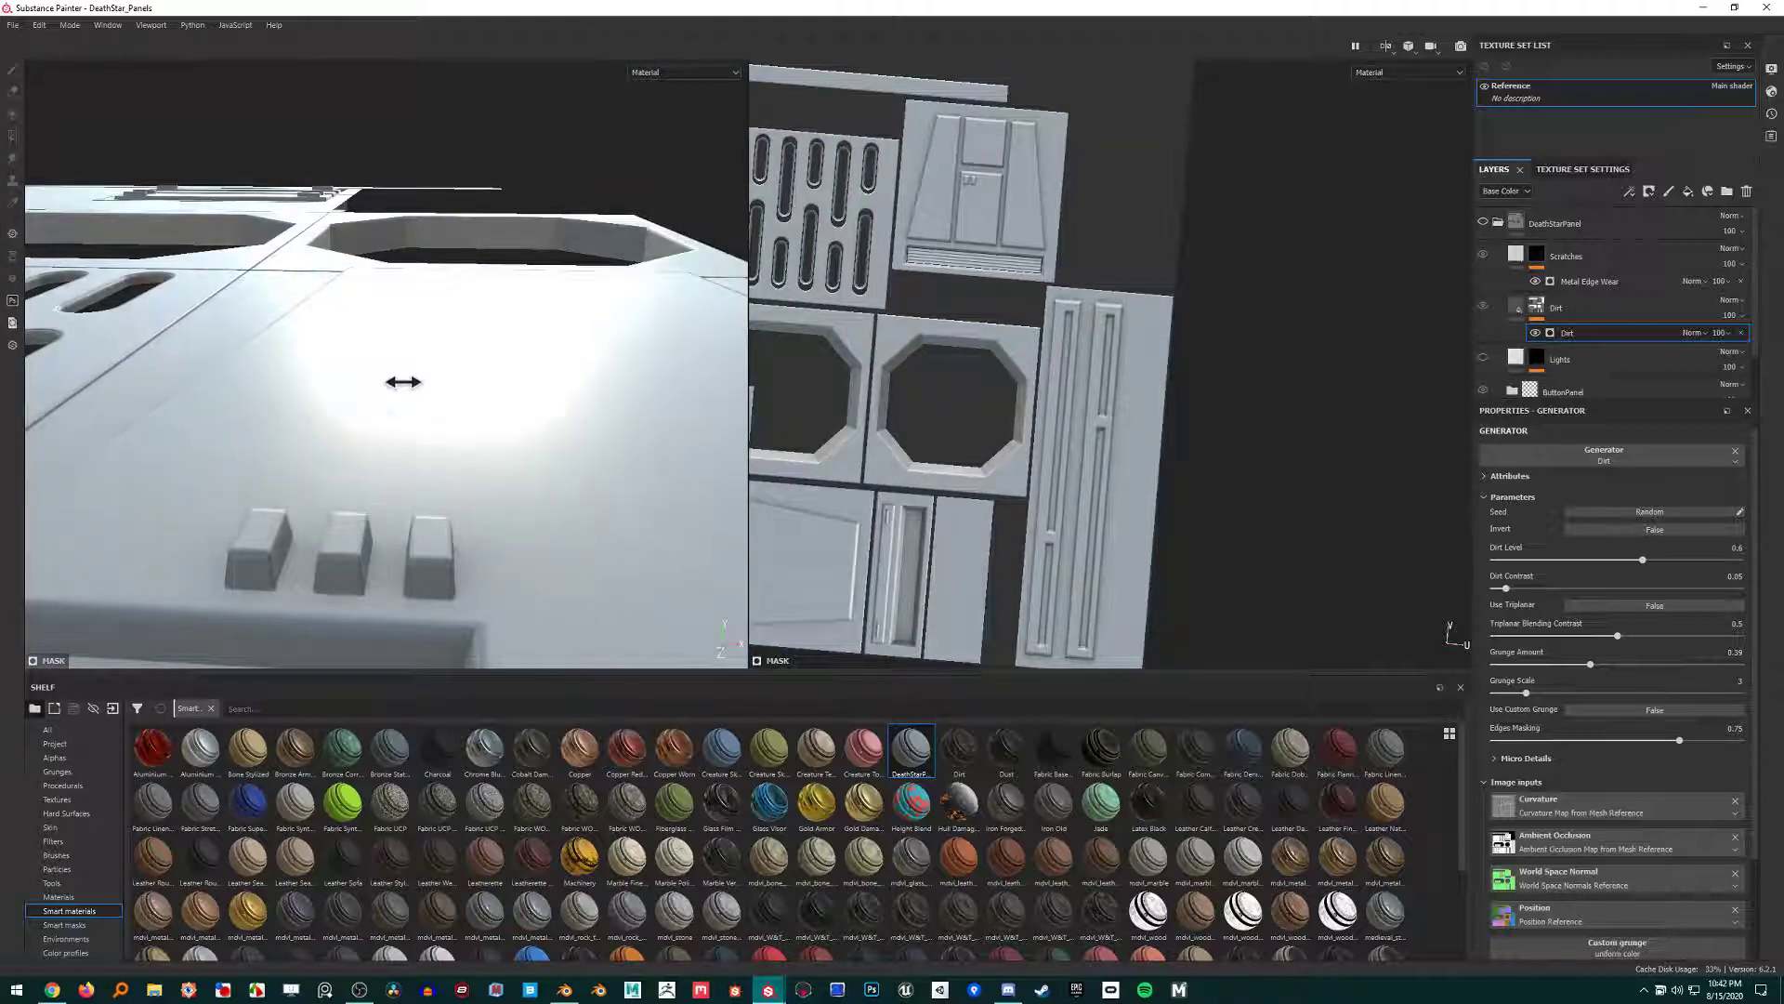
middle_click_drag(387, 446, 451, 256, "alt")
scroll(451, 256, "down", 3)
middle_click_drag(344, 409, 699, 394, "alt")
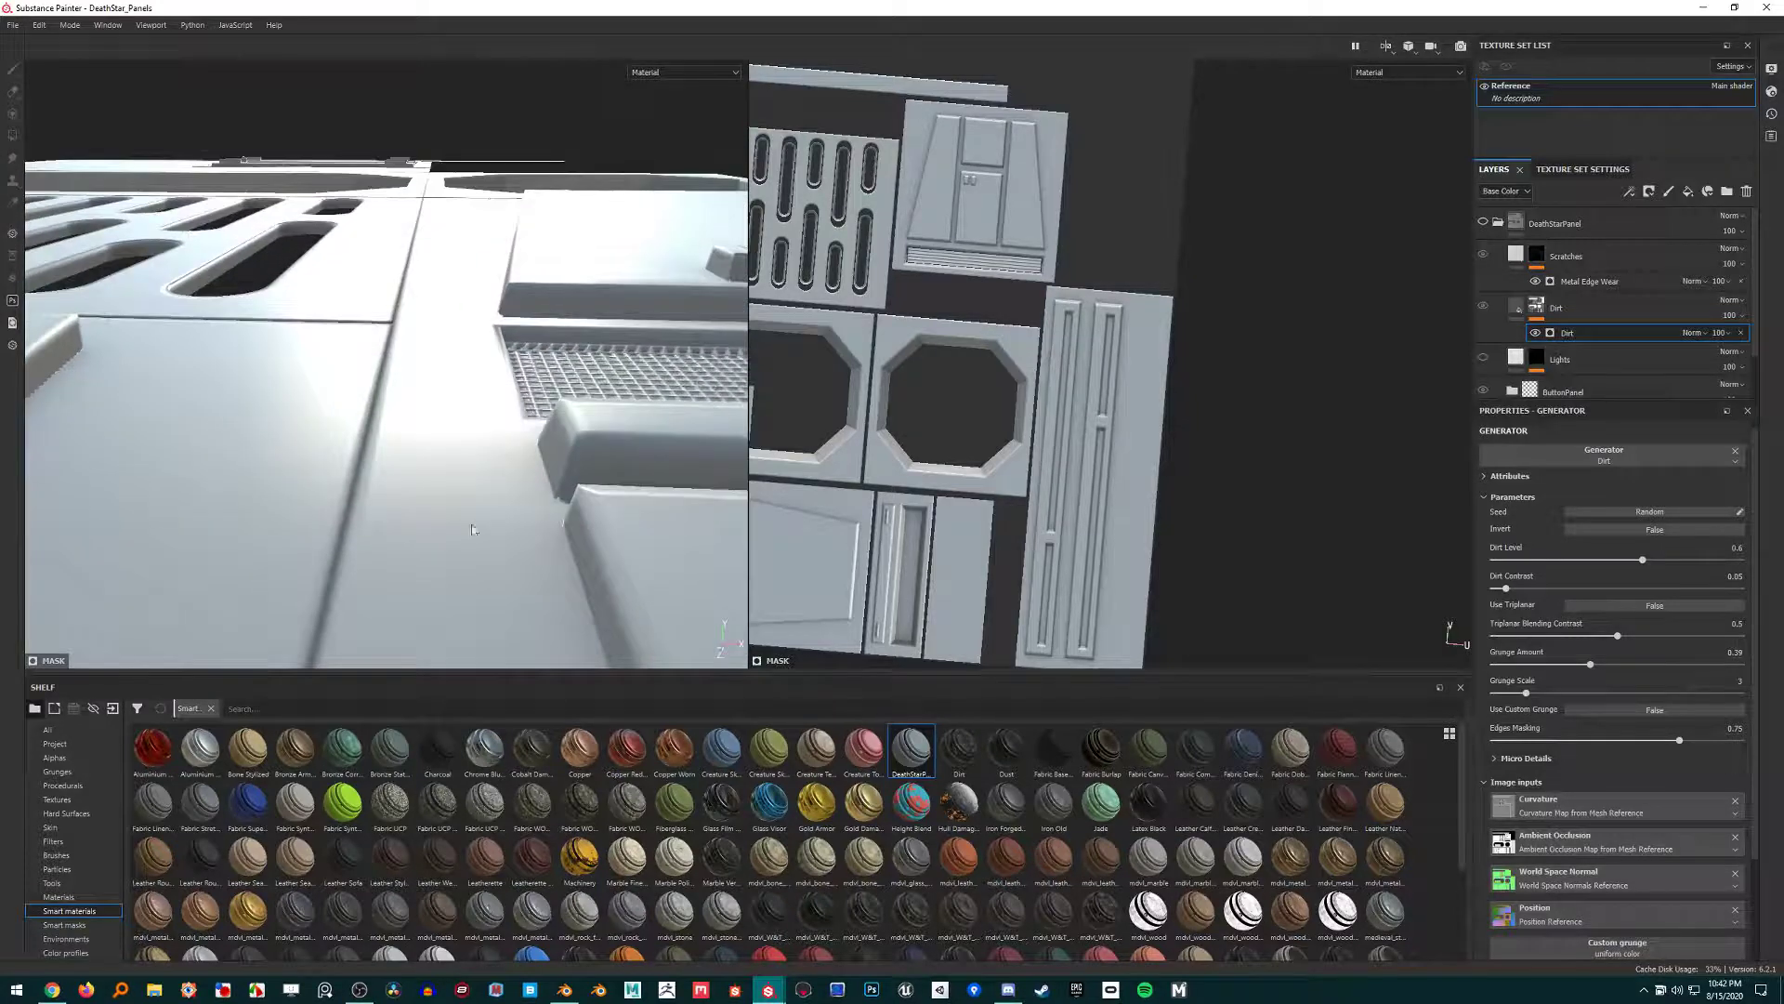
middle_click_drag(466, 476, 642, 465, "alt")
middle_click_drag(296, 436, 521, 460, "alt")
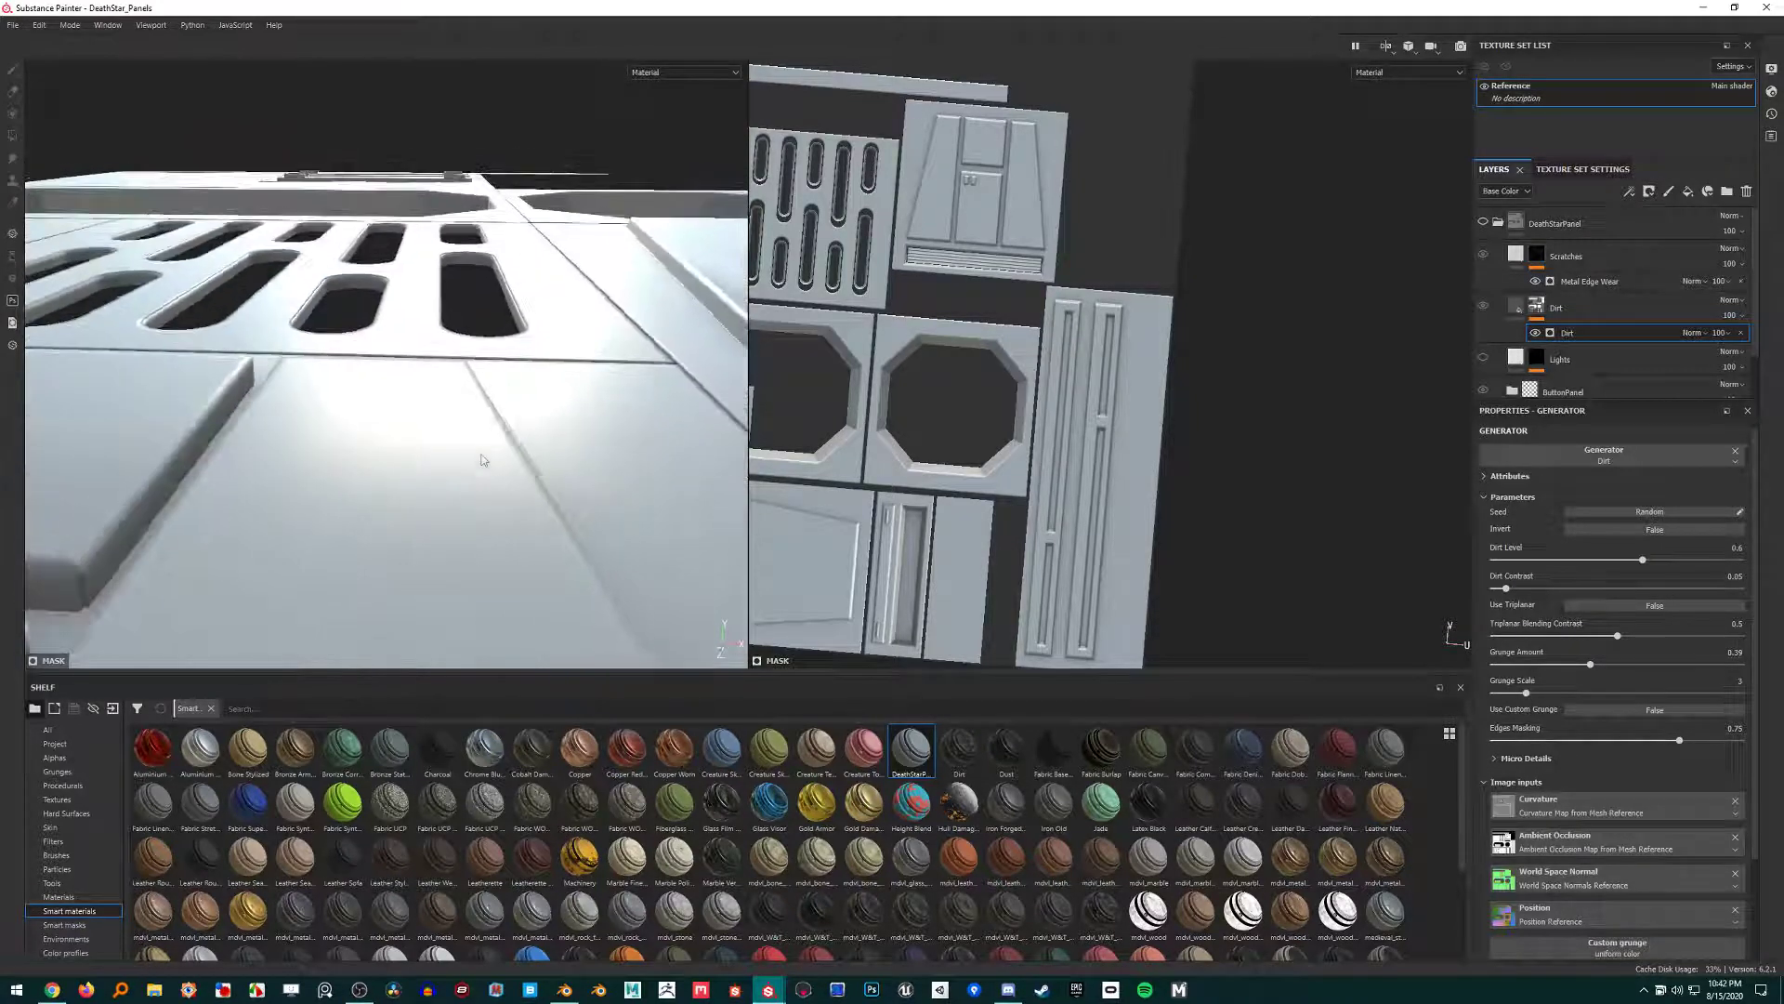
Examine the untextured bake on the tapered door panel and the octagonal openings for shading errors under different lighting.
middle_click_drag(409, 493, 468, 579, "alt")
left_click_drag(467, 579, 352, 541, "alt")
middle_click_drag(351, 540, 561, 416, "alt")
left_click_drag(560, 415, 706, 432, "alt")
right_click_drag(706, 432, 601, 415, "shift")
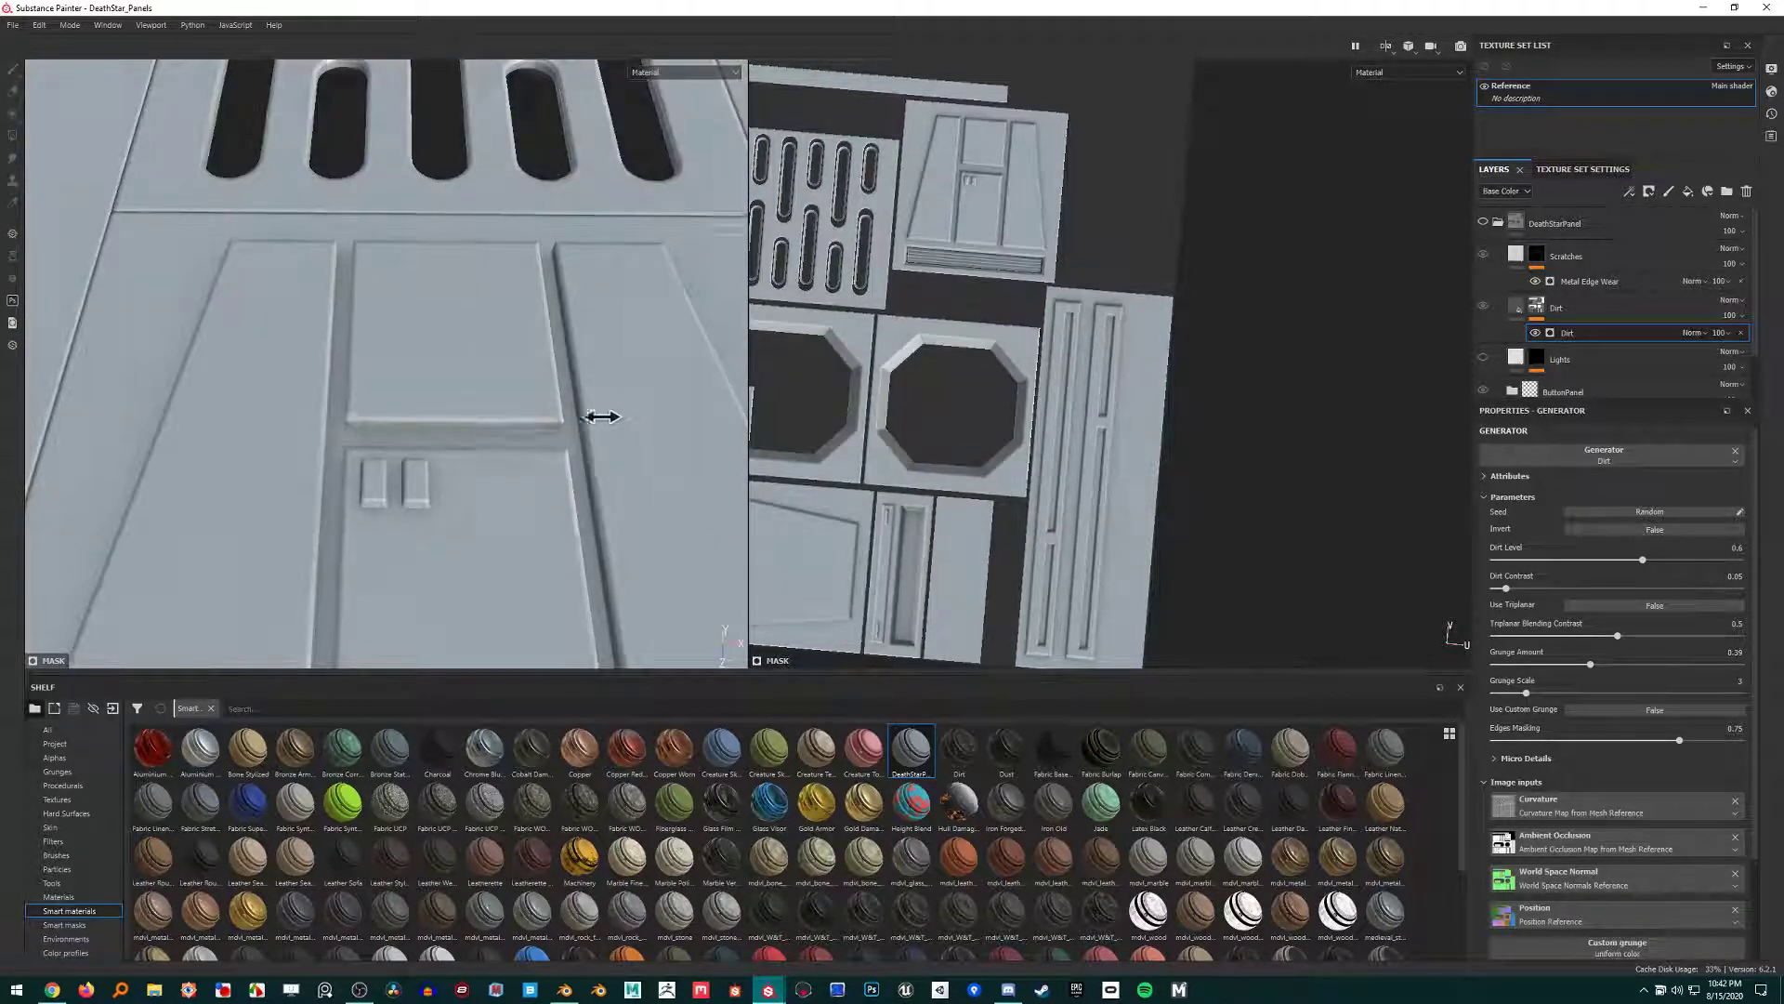
mouse_move(525, 511)
middle_mouse_down("alt")
mouse_move(564, 264)
mouse_move(224, 450)
middle_mouse_up("alt")
middle_click_drag(577, 177, 342, 484, "alt")
left_click_drag(342, 484, 263, 402, "alt")
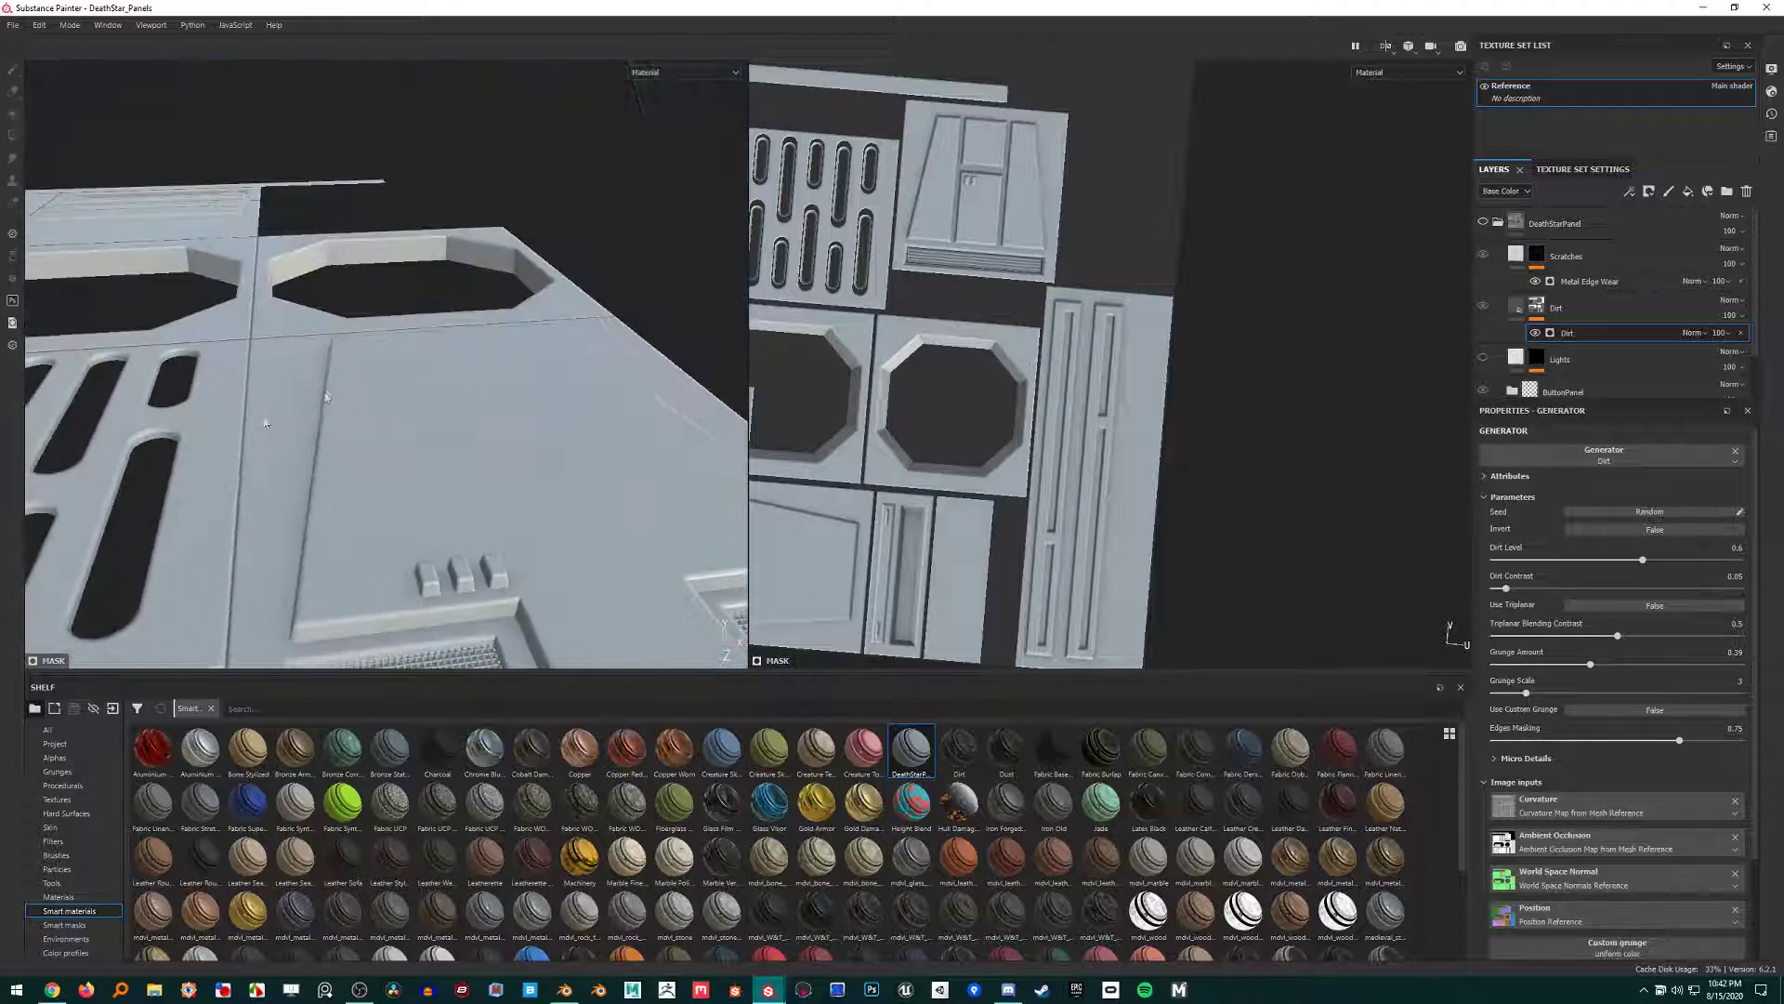
Examine the slotted panel's bevelled slot edges and side walls, comparing the 3D model with its layout in the 2D view.
middle_click_drag(263, 402, 454, 376, "alt")
right_click_drag(454, 376, 383, 463, "alt")
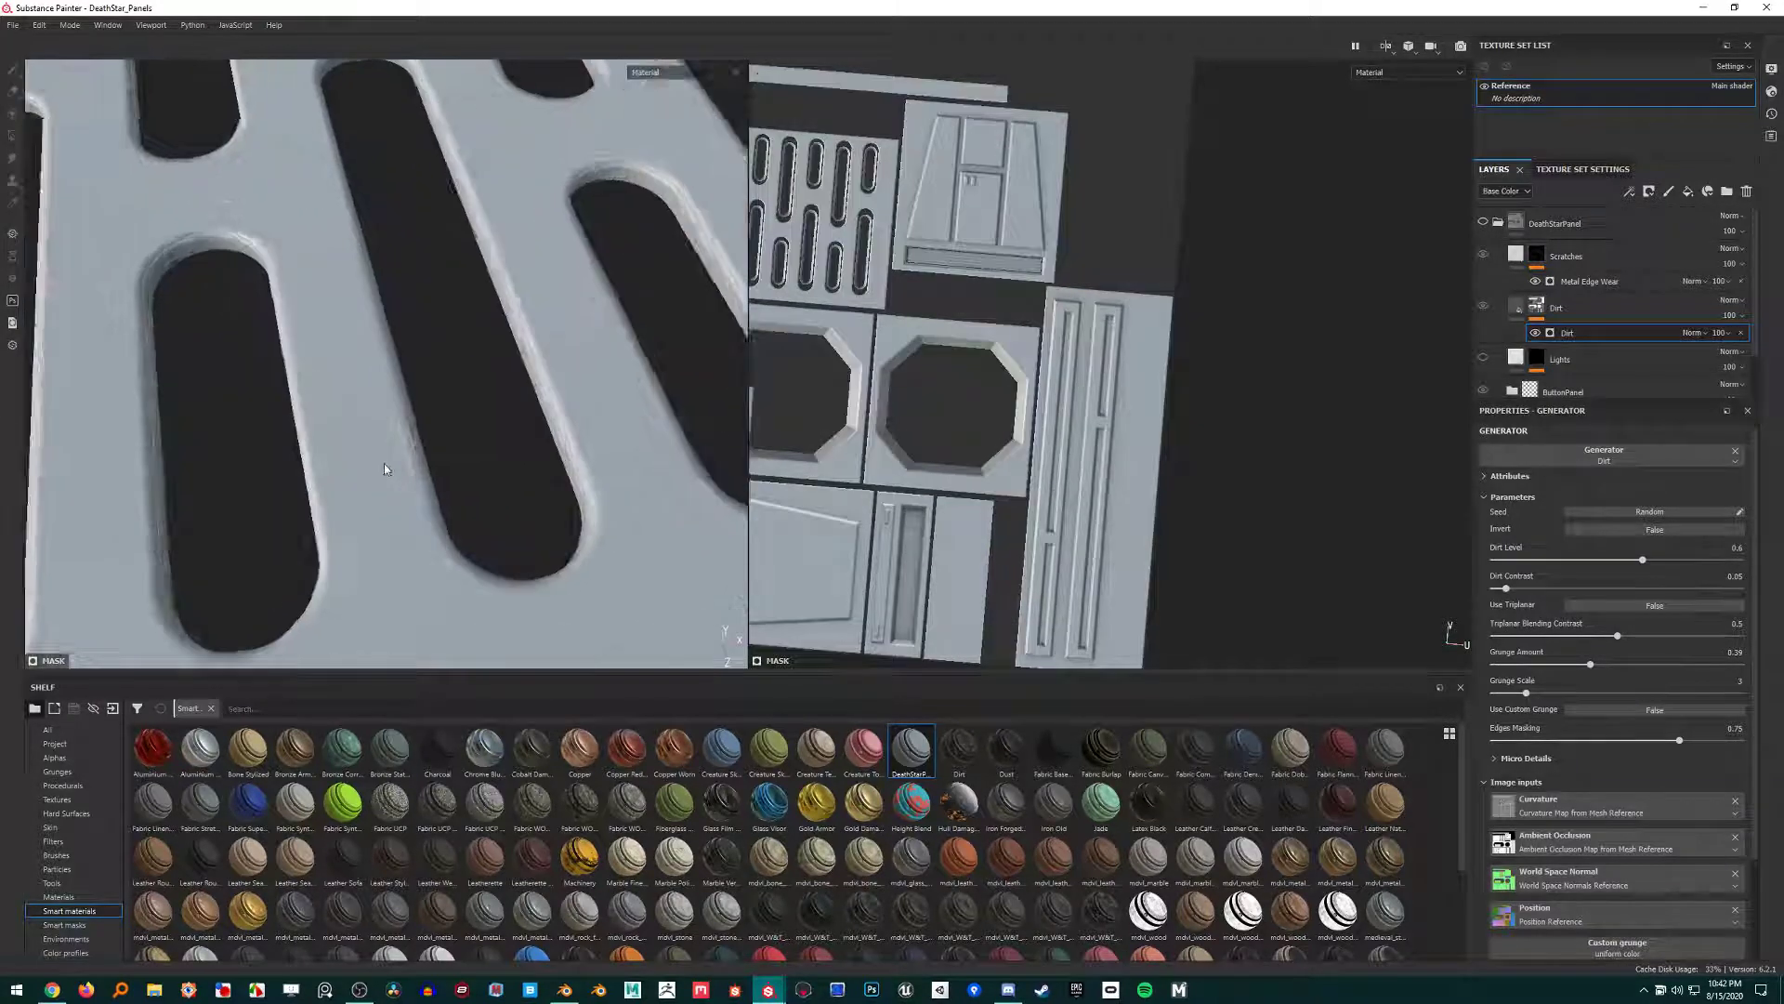
left_click_drag(383, 463, 581, 438, "alt")
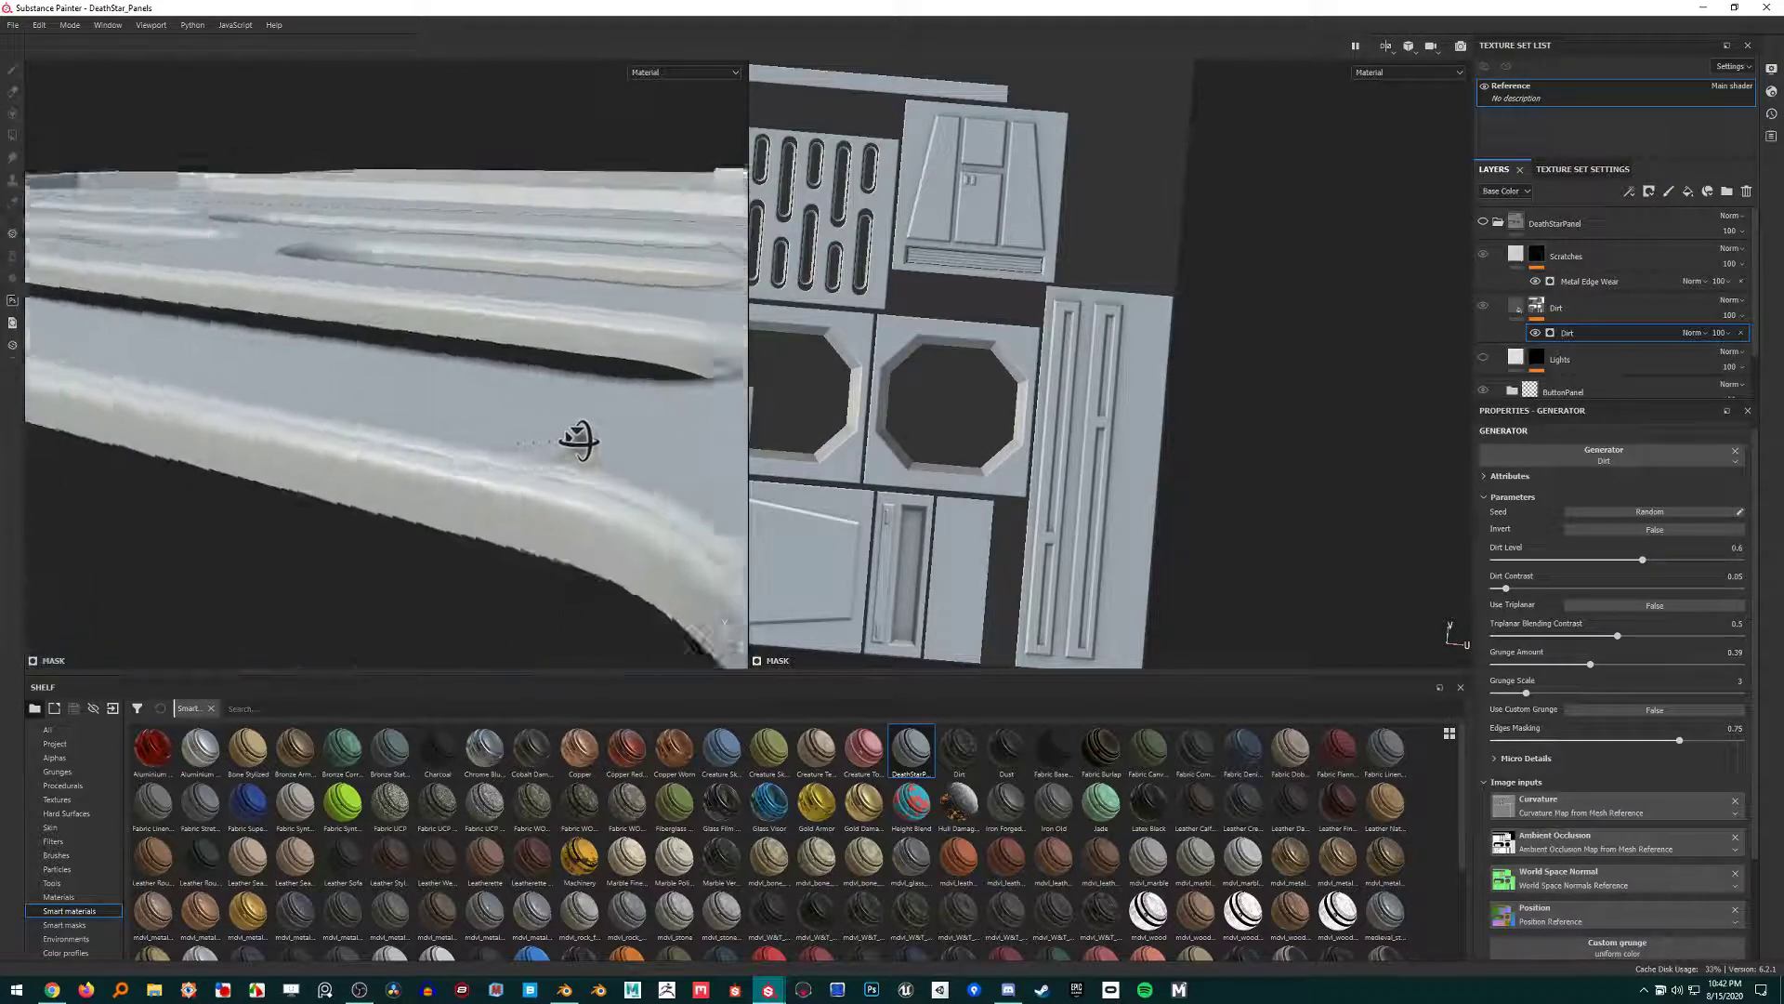
middle_click_drag(582, 438, 482, 364, "alt")
left_click_drag(482, 364, 574, 374, "alt")
middle_click_drag(573, 375, 504, 376, "alt")
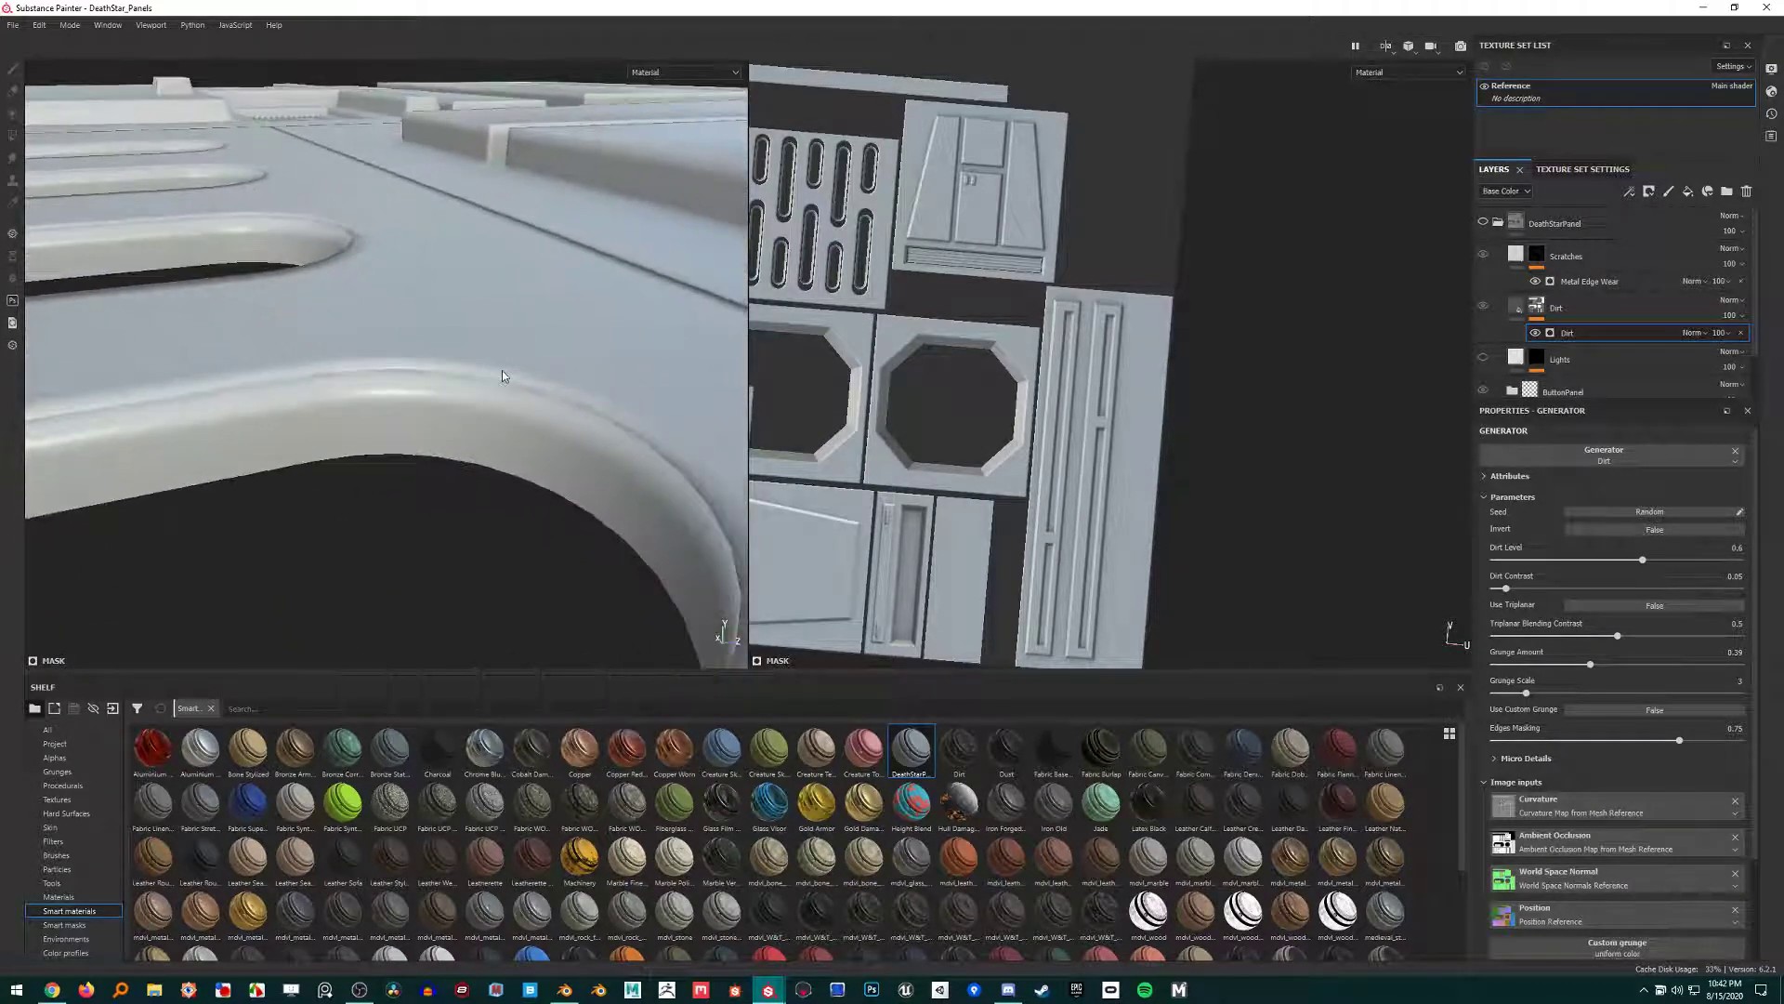
scroll(897, 355, "up", 3)
scroll(885, 388, "up", 4)
middle_click_drag(866, 249, 1153, 627, "alt")
scroll(472, 547, "up", 1)
Inspect the rounded ends of the slots up close, checking the inner bevel for baked normal artifacts.
left_click_drag(472, 547, 392, 403, "alt")
left_click_drag(387, 395, 343, 471, "alt")
middle_click_drag(343, 470, 454, 462, "alt")
scroll(454, 462, "up", 2)
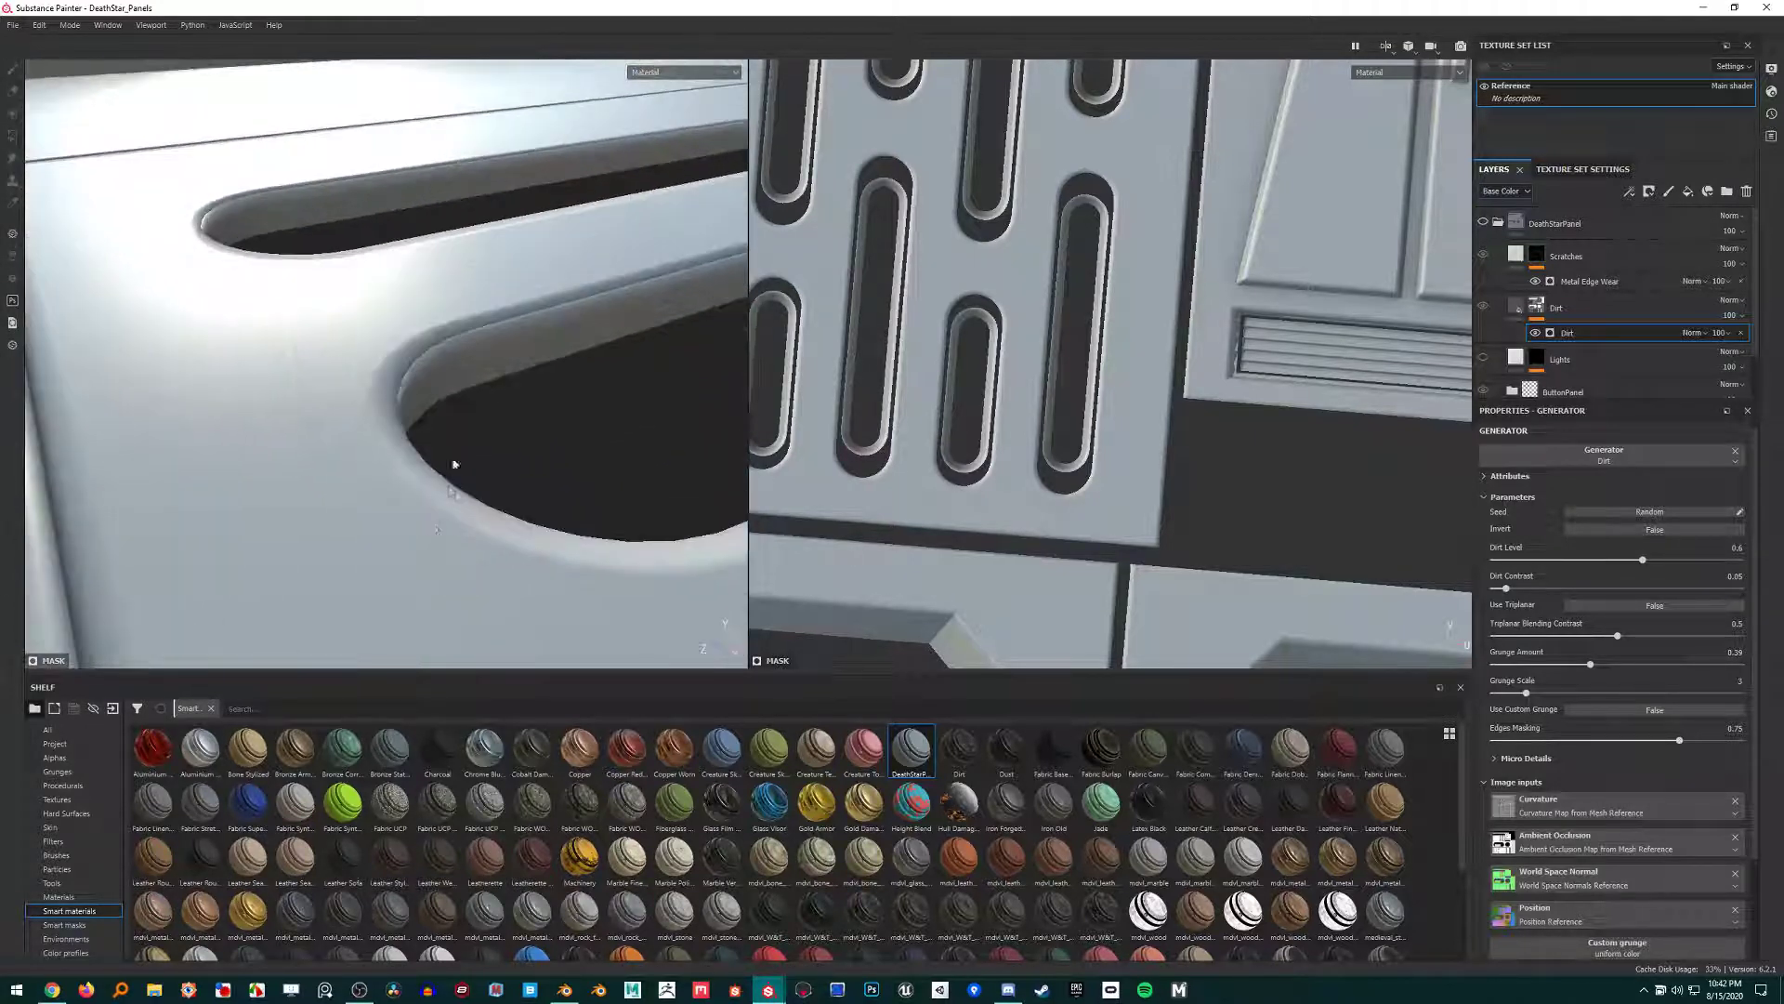
left_click_drag(454, 462, 284, 398, "alt")
middle_click_drag(409, 446, 433, 474, "alt")
scroll(432, 474, "up", 2)
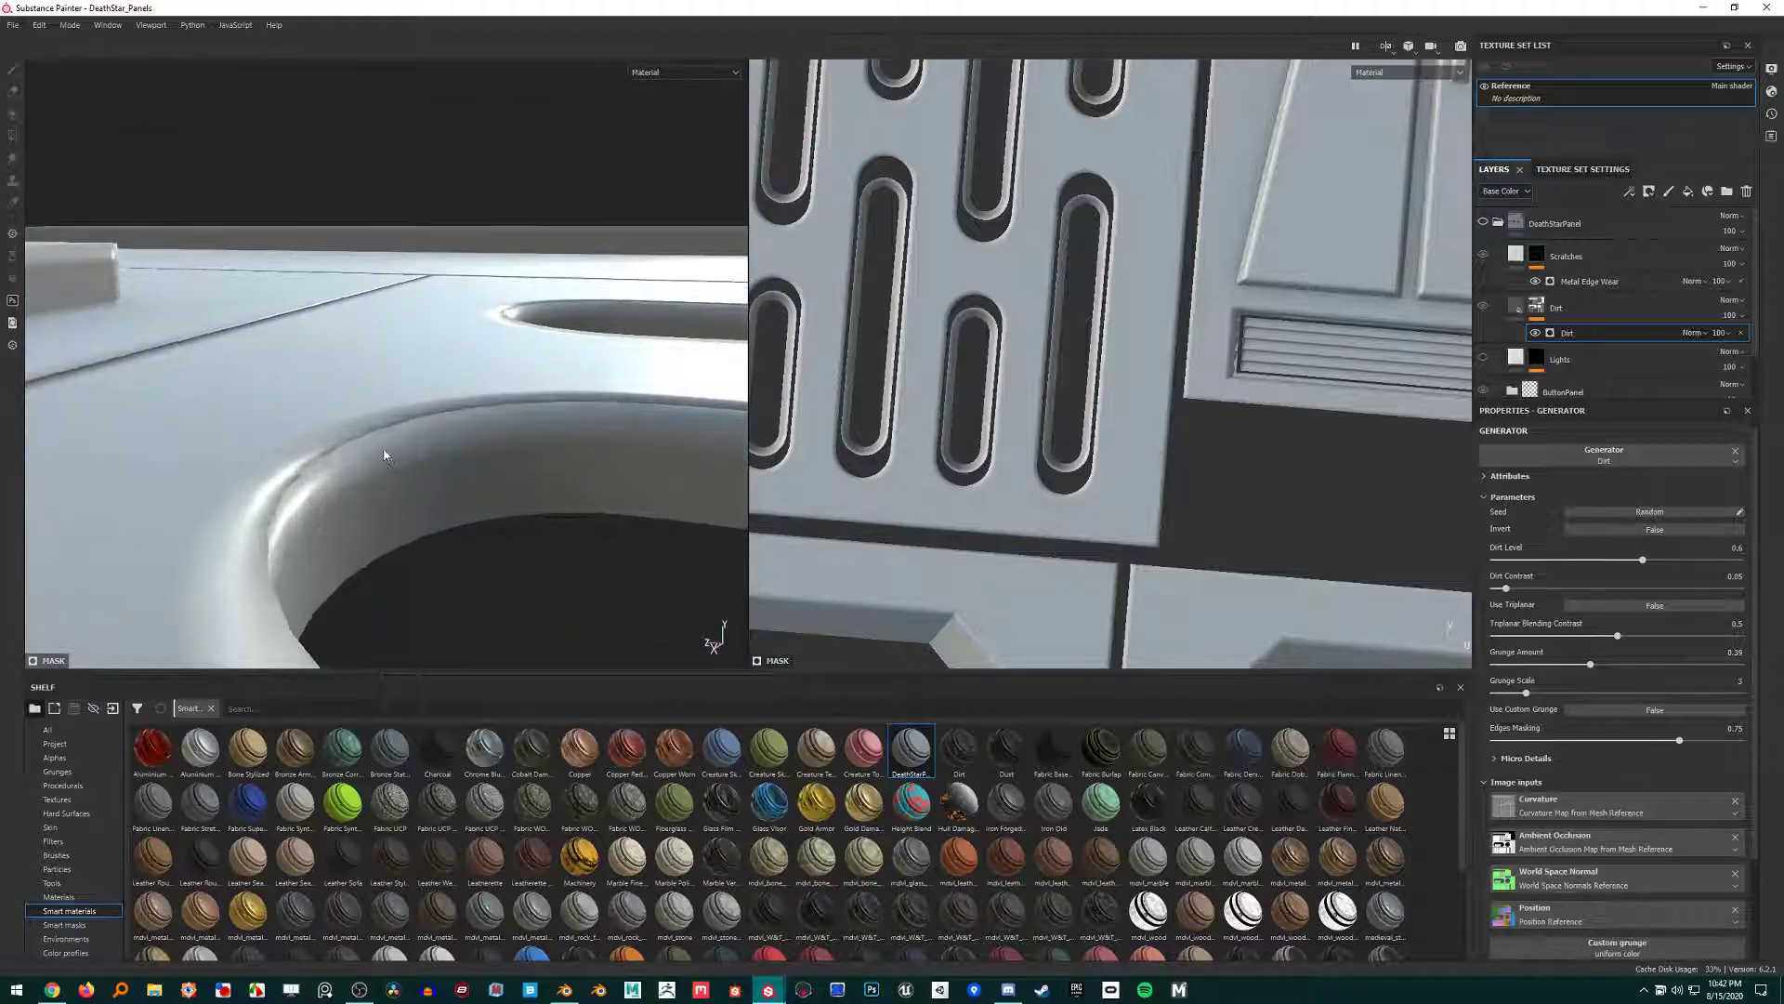
mouse_move(402, 450)
left_mouse_down("alt")
mouse_move(471, 447)
mouse_move(482, 409)
mouse_move(557, 482)
mouse_move(251, 399)
mouse_move(388, 460)
left_mouse_up("alt")
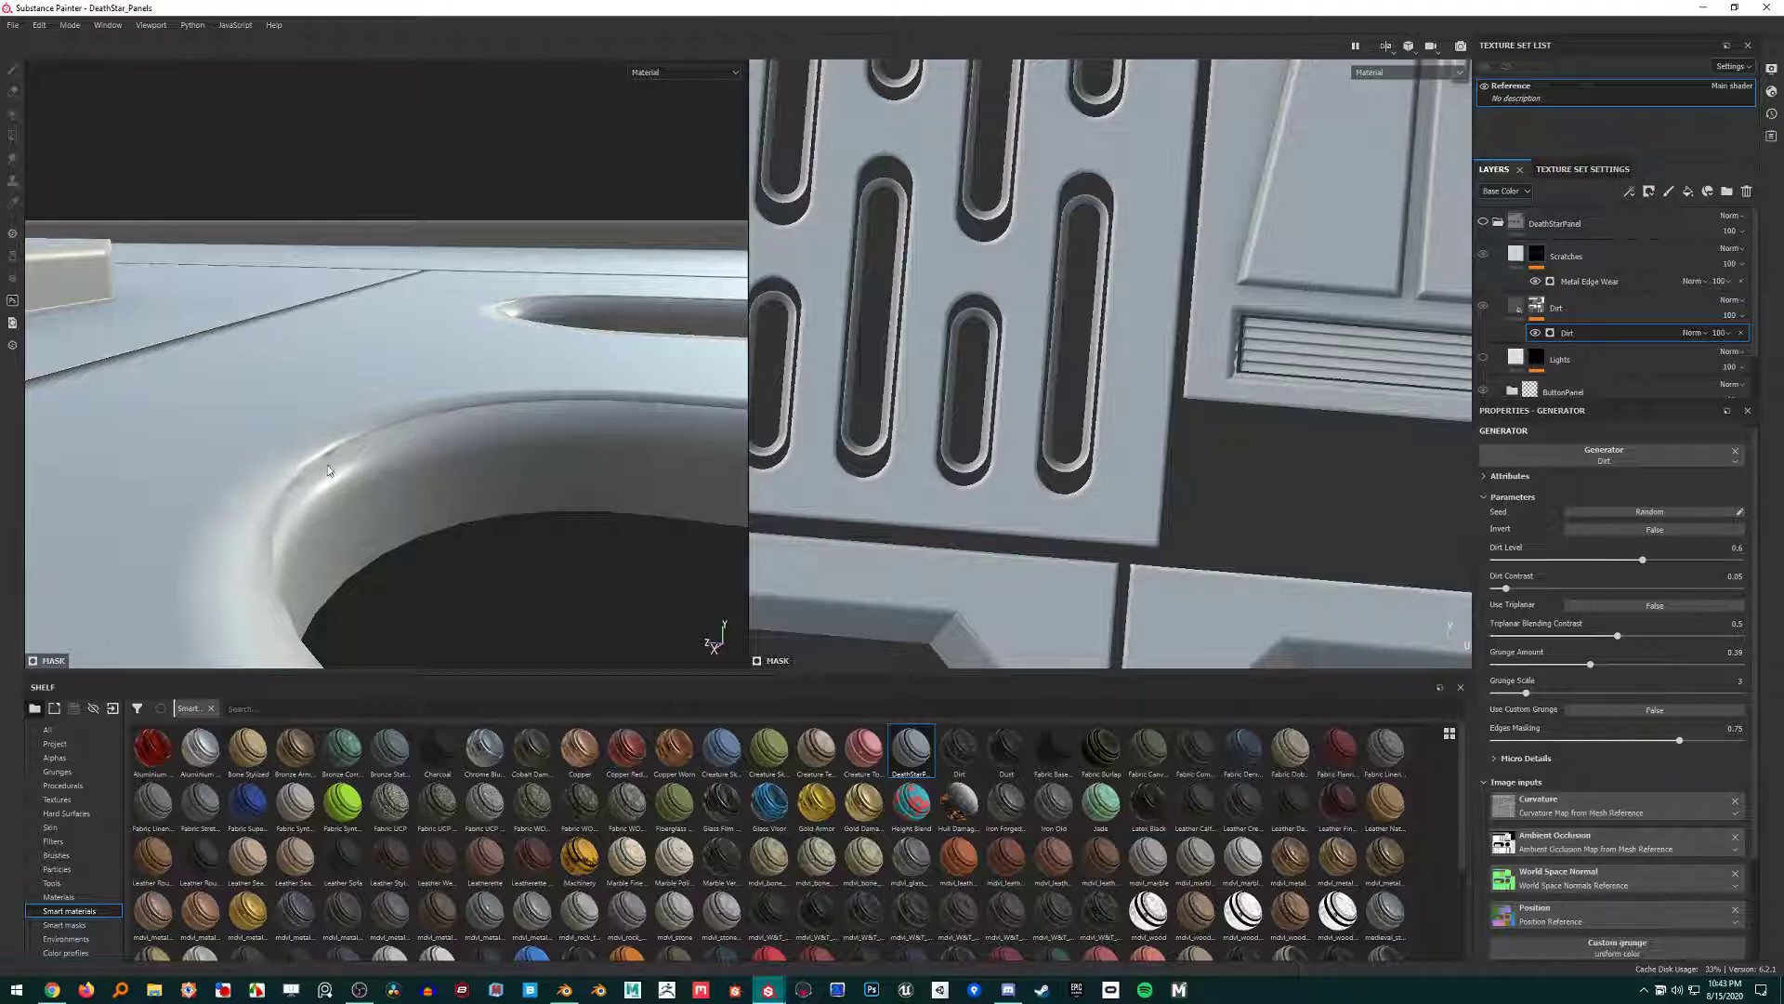
left_click_drag(321, 465, 469, 390, "alt")
Show the DeathStarPanel layer folder again and survey the whole set of textured wall panels from several angles.
scroll(420, 478, "down", 10)
scroll(511, 394, "down", 4)
left_click(1483, 223)
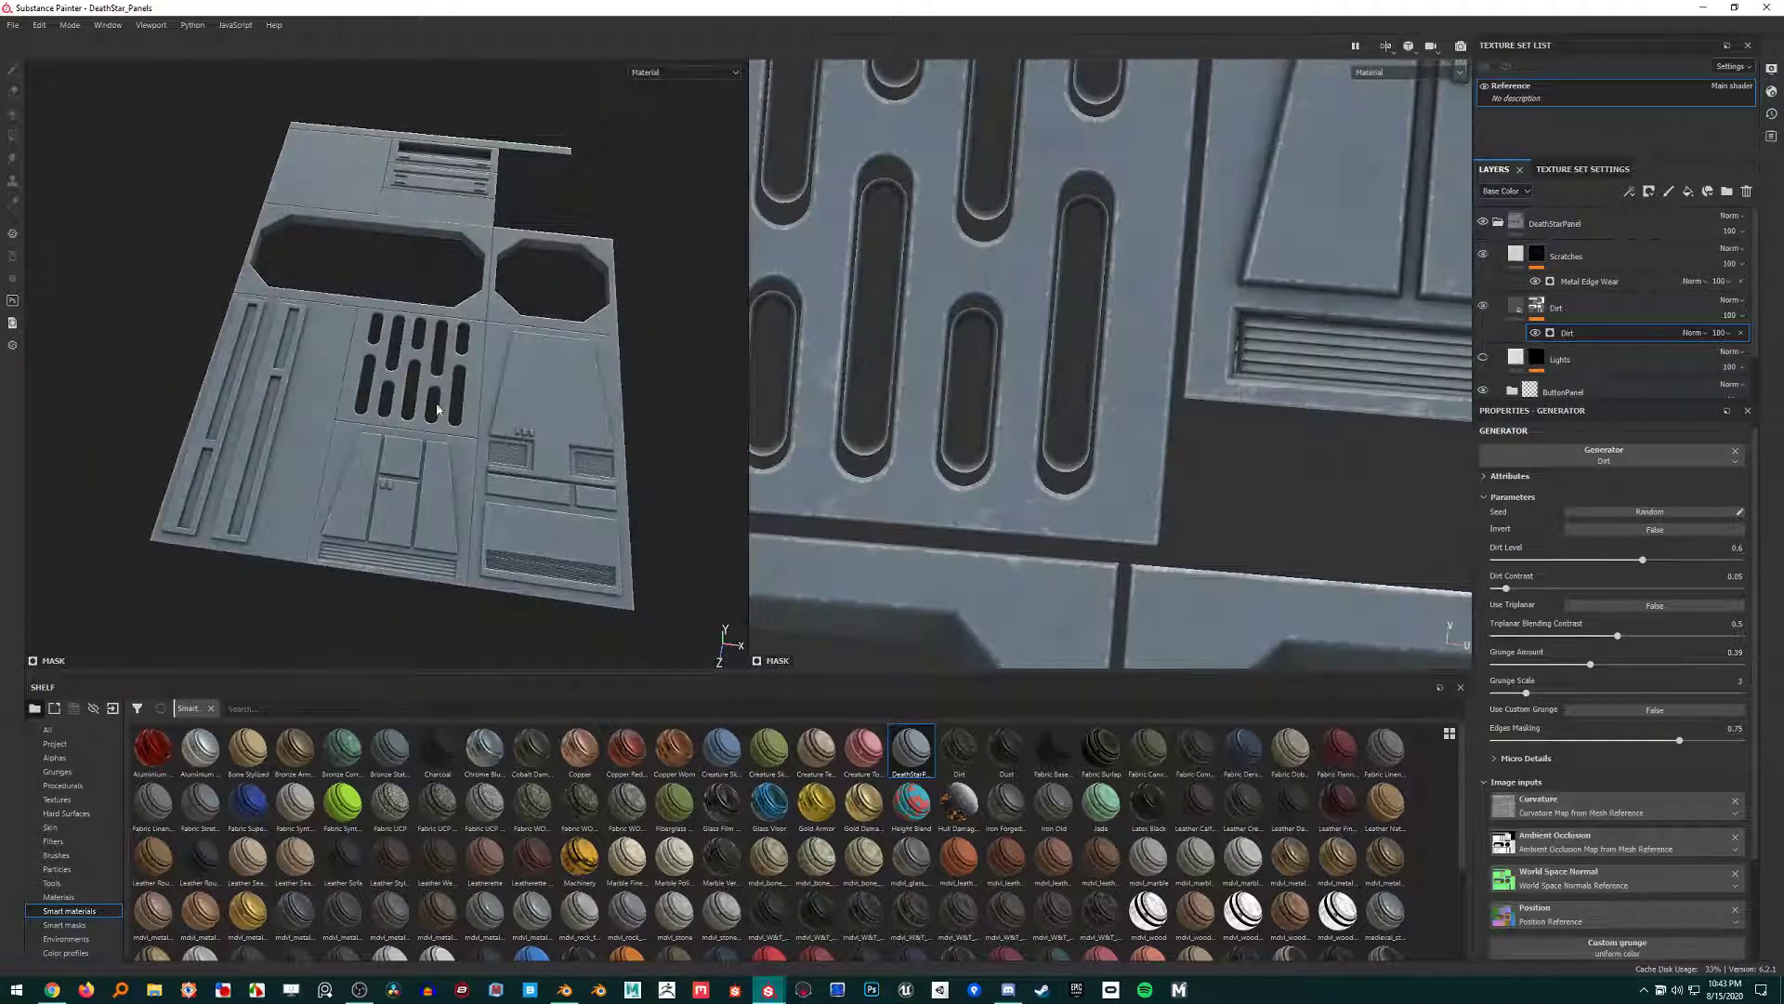
scroll(479, 351, "up", 4)
left_click_drag(329, 323, 494, 382, "alt")
scroll(493, 382, "up", 3)
left_click_drag(331, 326, 418, 326, "alt")
scroll(451, 408, "down", 5)
scroll(562, 458, "down", 3)
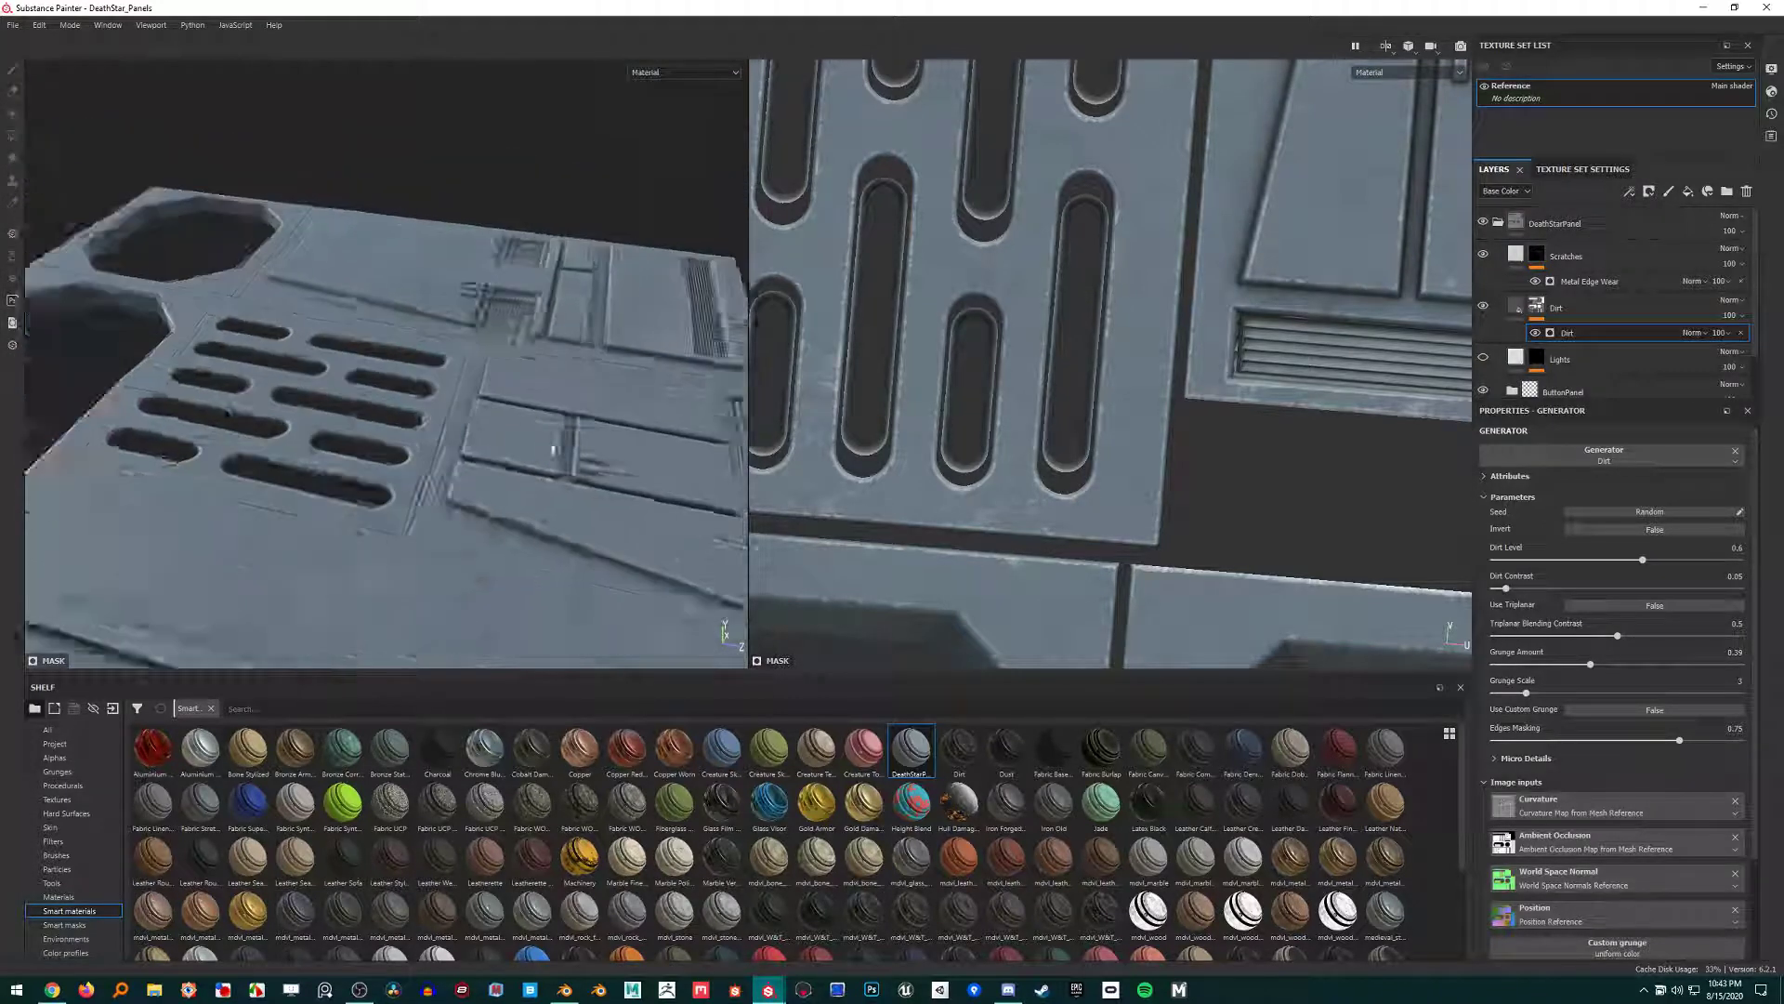
left_click_drag(622, 488, 549, 518, "alt")
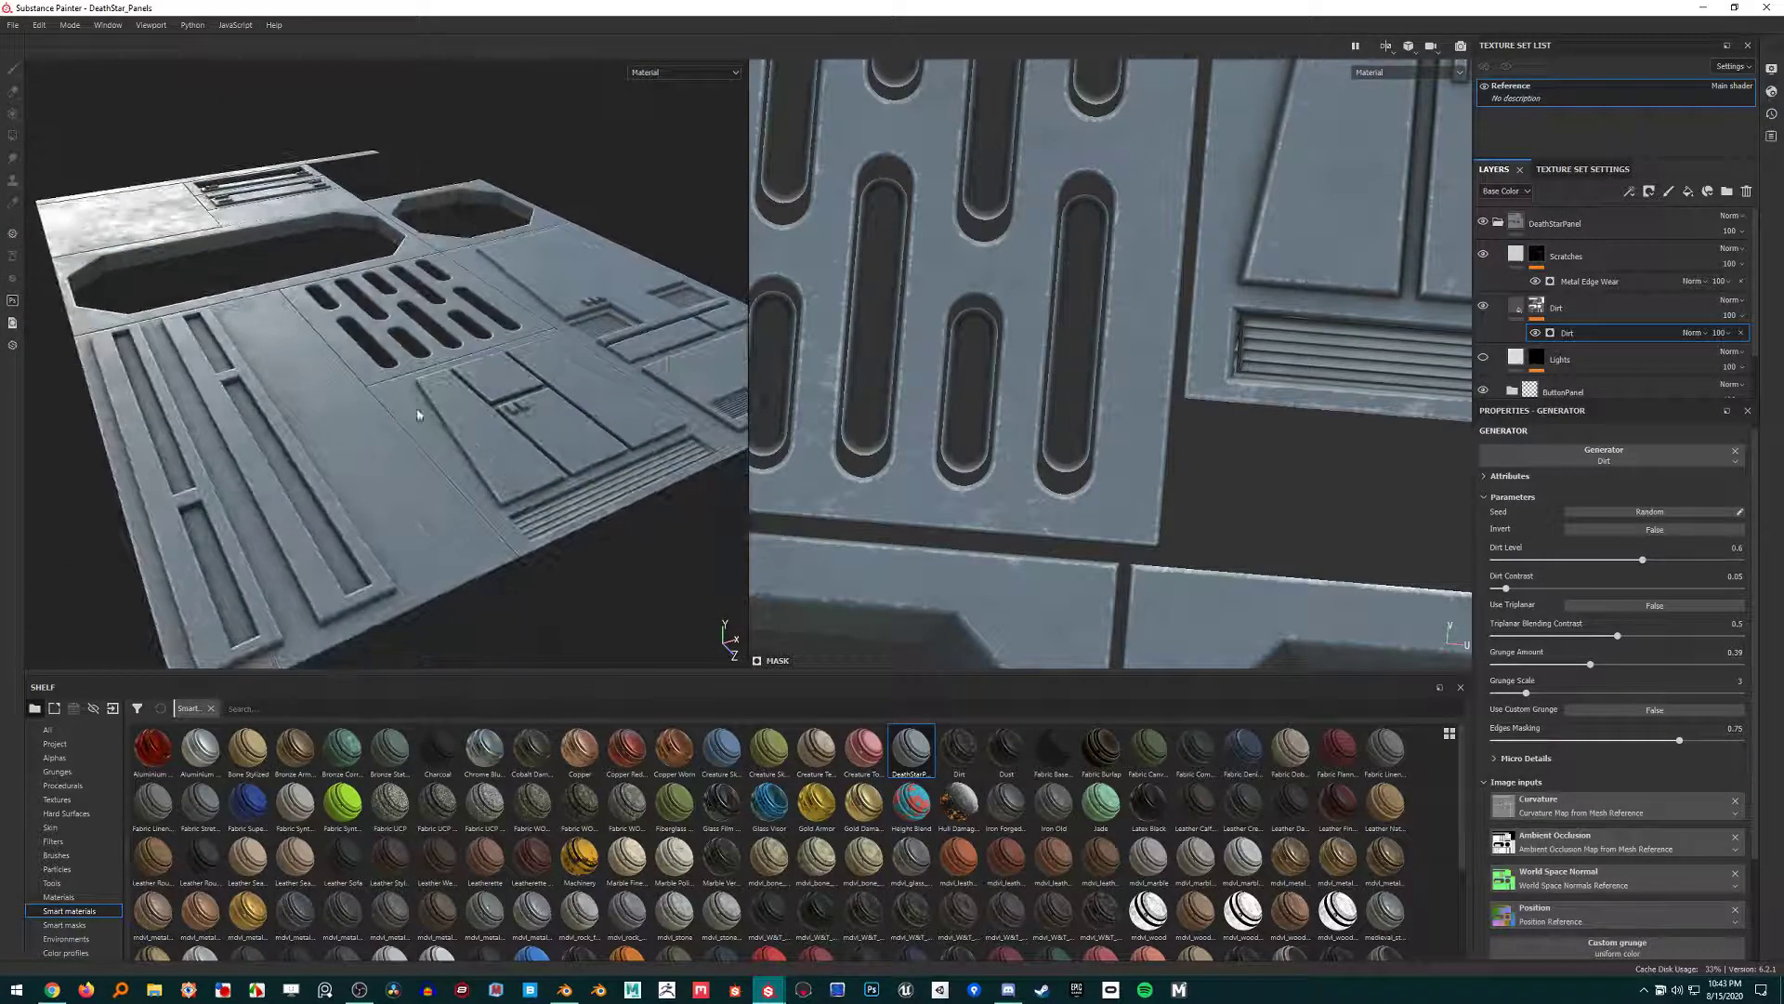
left_click_drag(418, 415, 342, 357, "alt")
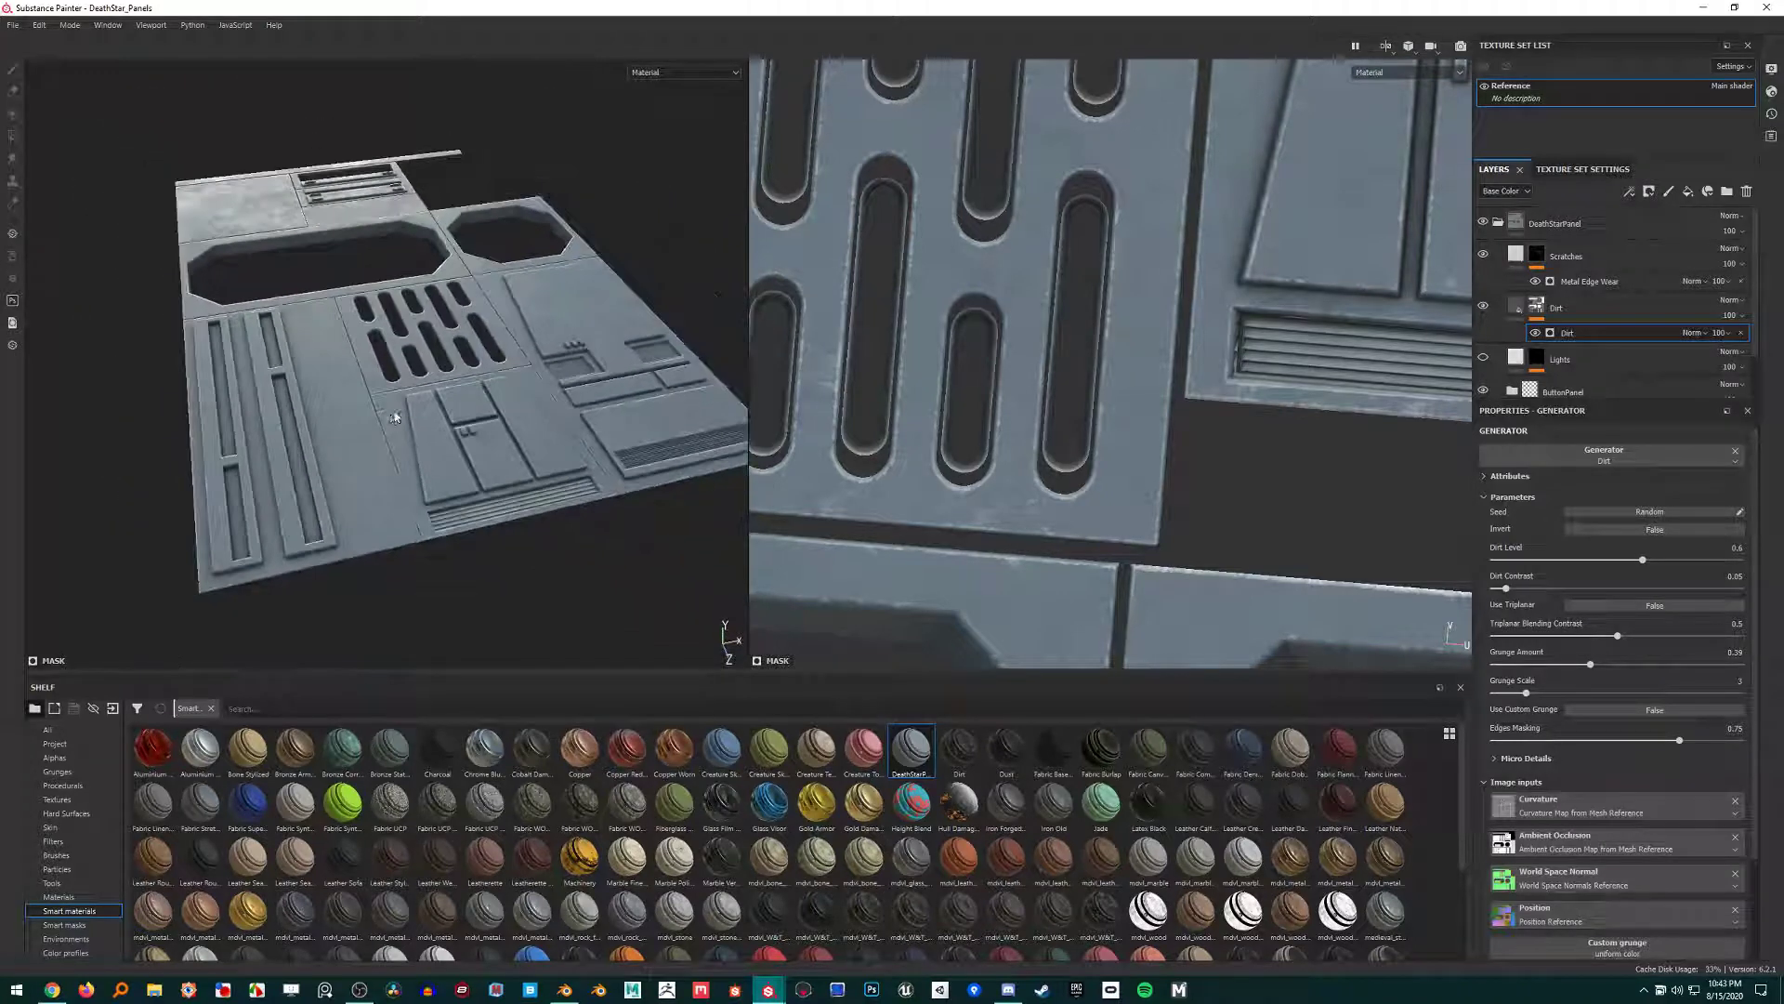